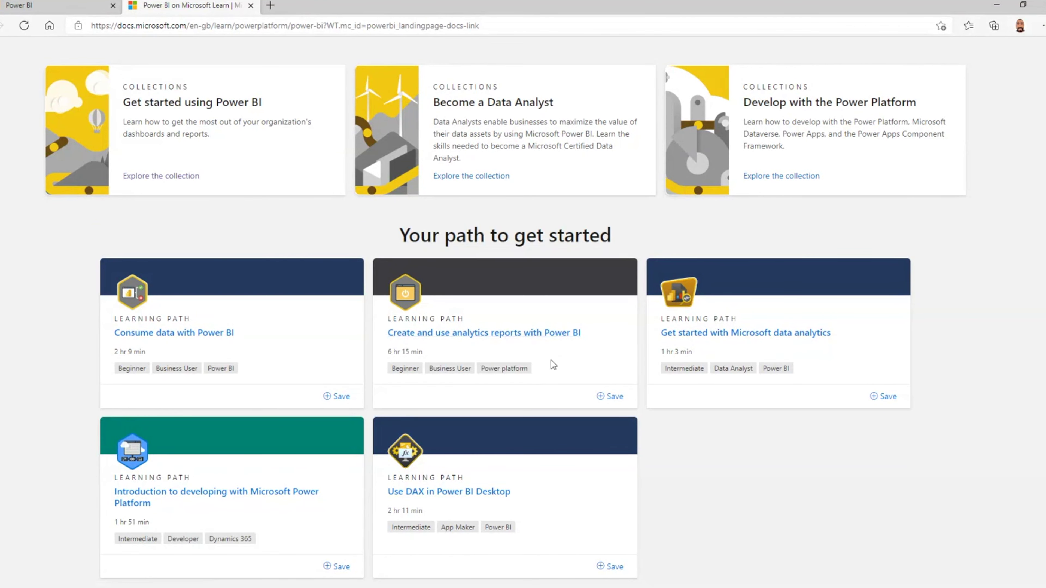
Step: Open the "Create and use analytics reports with Power BI" learning path and look through its modules
left_click(434, 333)
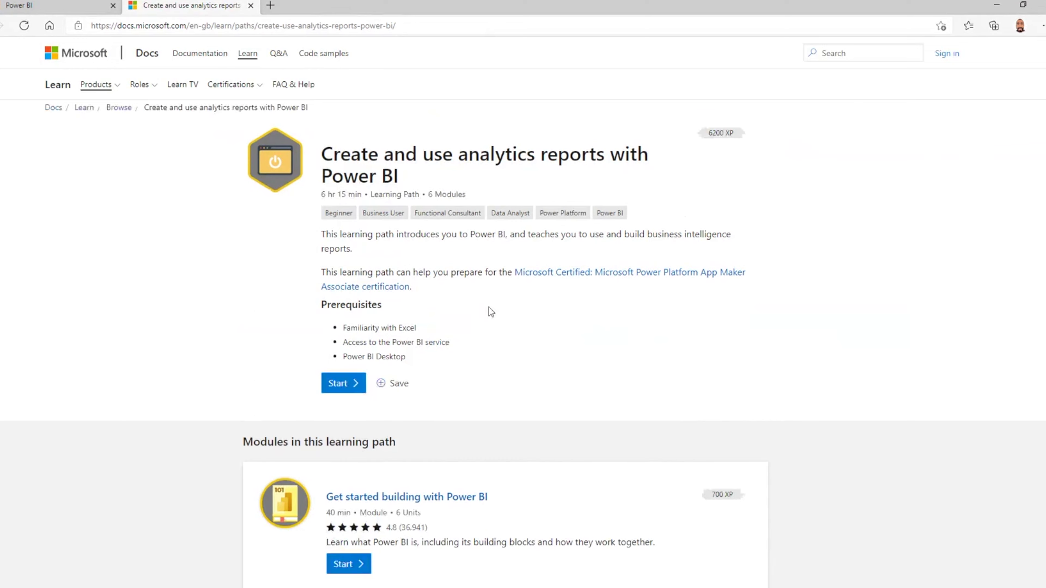
scroll(489, 307, "down", 4)
scroll(488, 319, "down", 4)
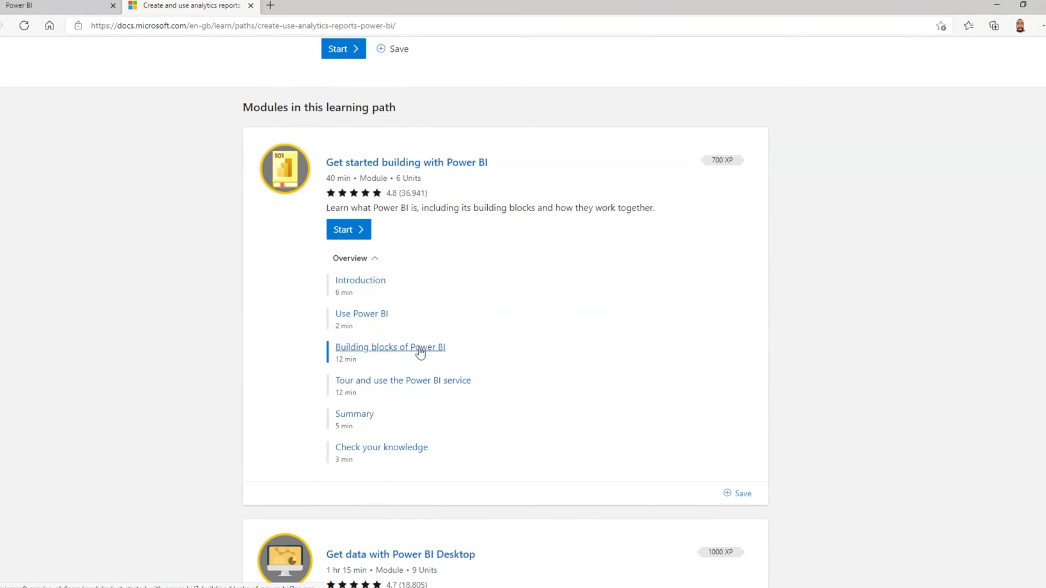
scroll(419, 355, "down", 2)
scroll(439, 357, "up", 10)
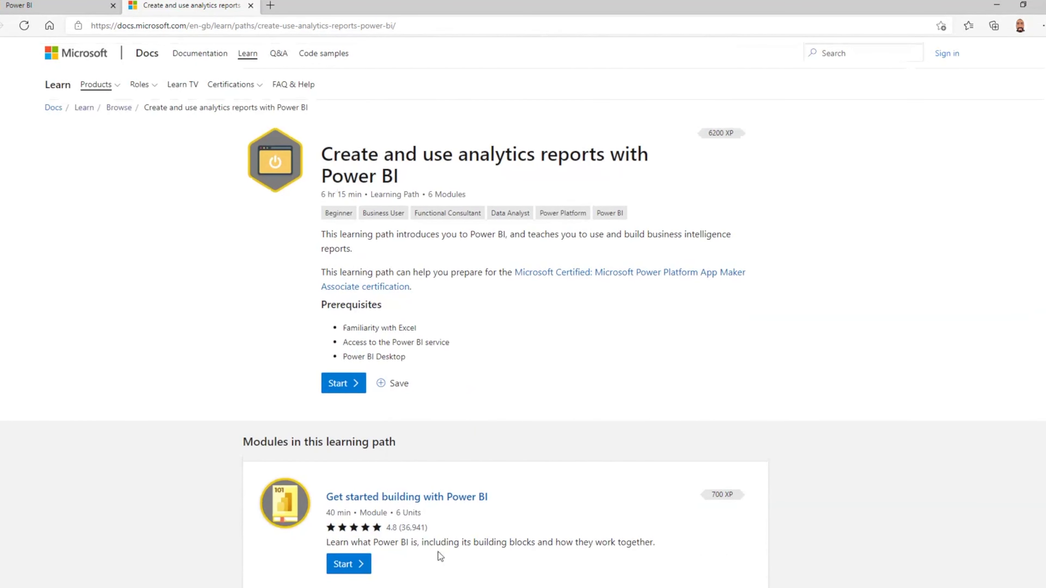
Step: Dismiss the start screen of the untitled Power BI Desktop report and switch to the Power BI Example report
left_click(367, 587)
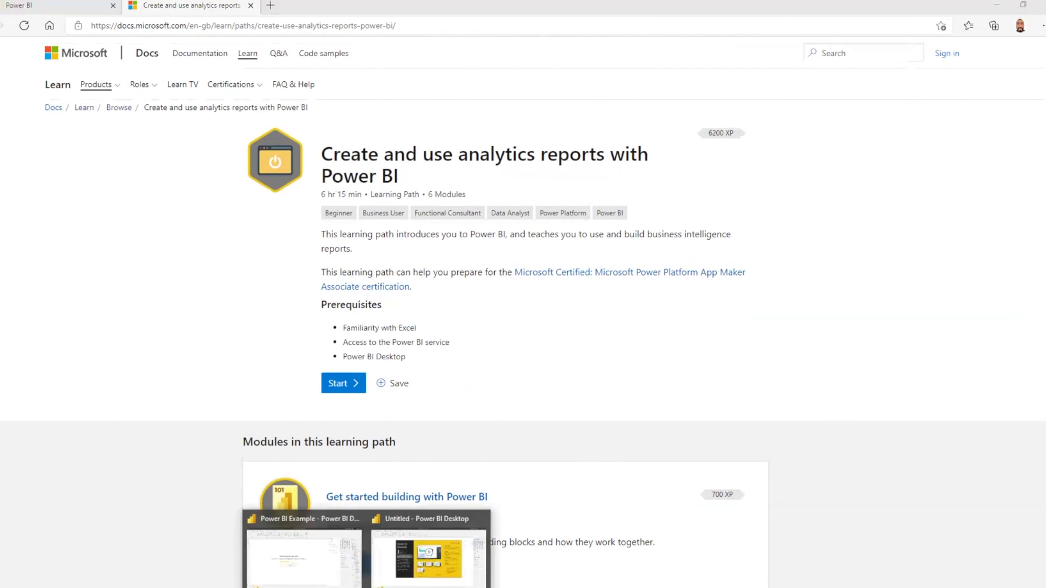
left_click(388, 565)
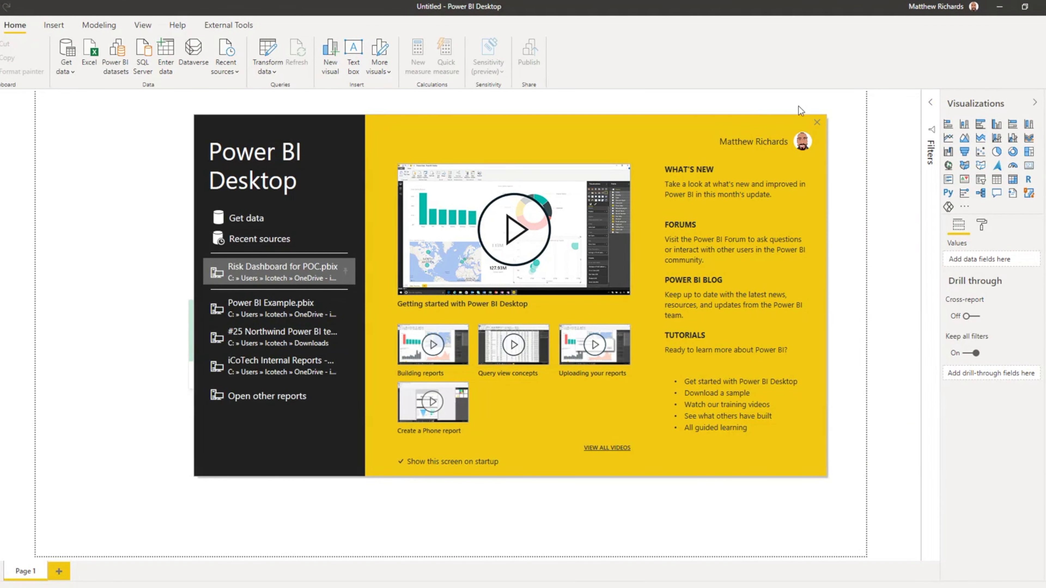
left_click(817, 122)
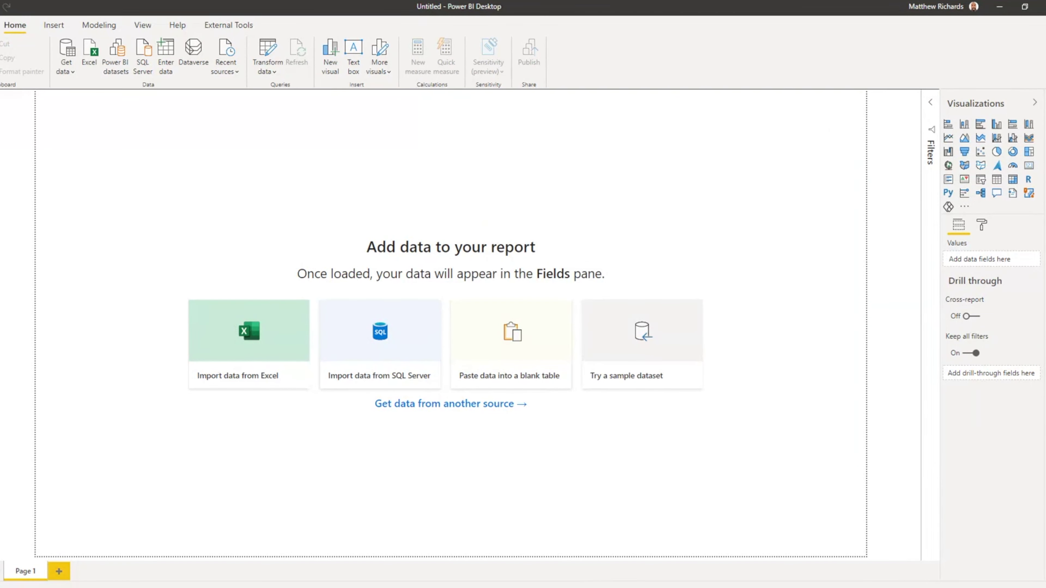
mouse_move(365, 583)
left_click(291, 561)
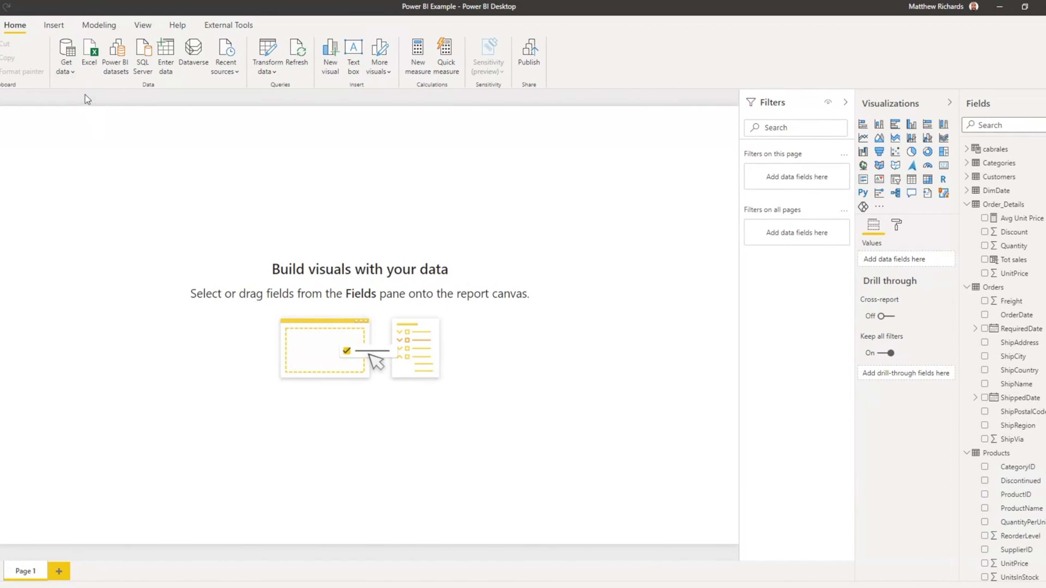
Step: Browse the complete list of data source connectors available for import, closing it without connecting
left_click(68, 65)
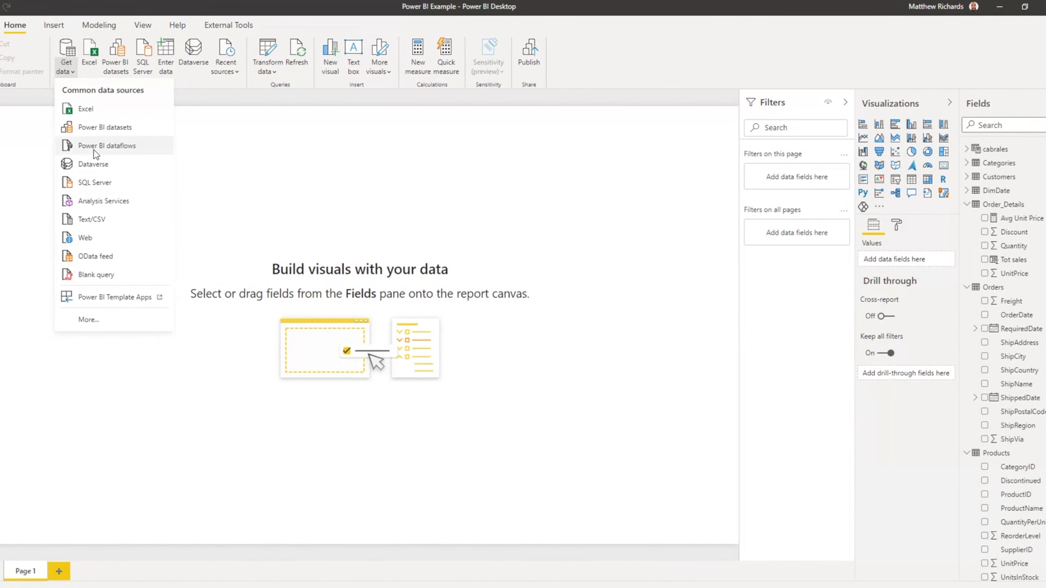
left_click(88, 321)
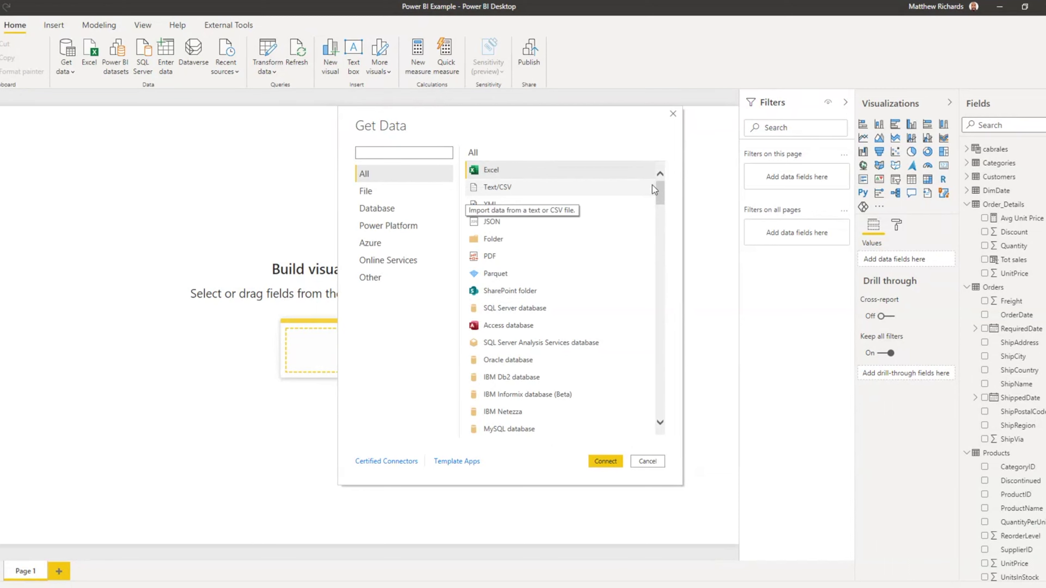
left_click_drag(661, 190, 671, 337)
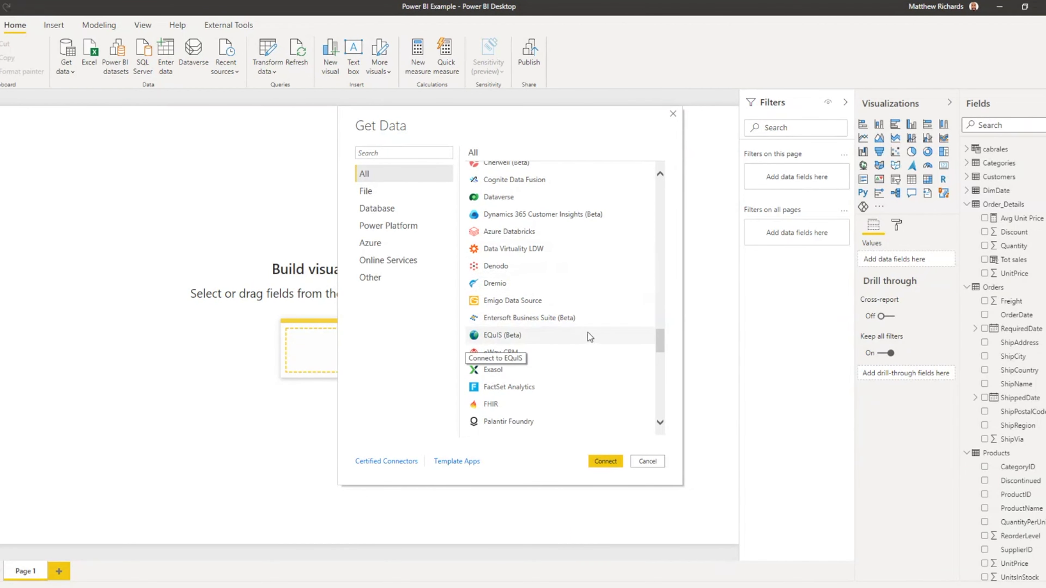
left_click(648, 462)
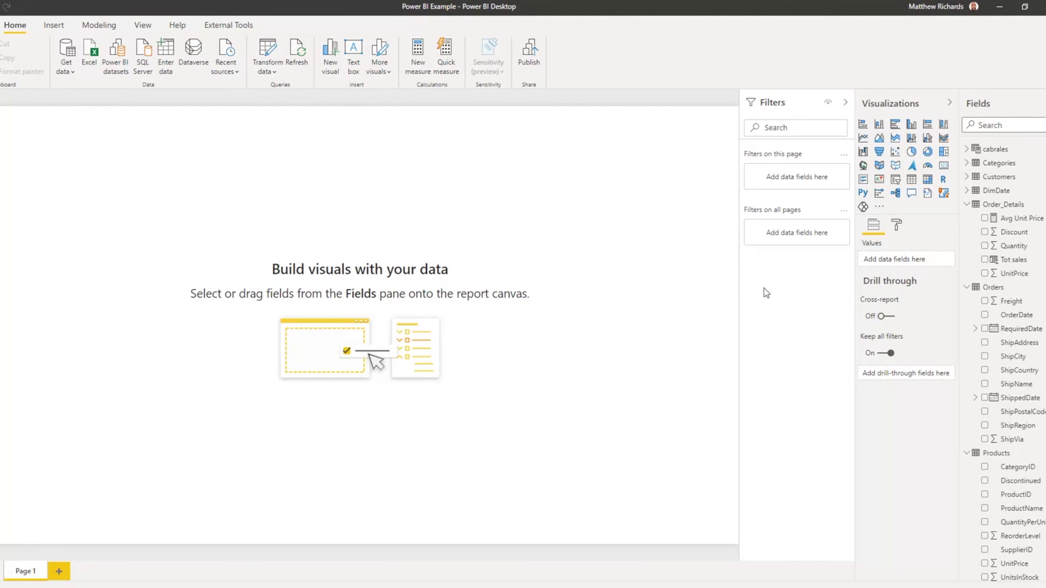
Step: Insert a table visual on Page 1 showing the ContactName field from the Customers table
left_click(911, 180)
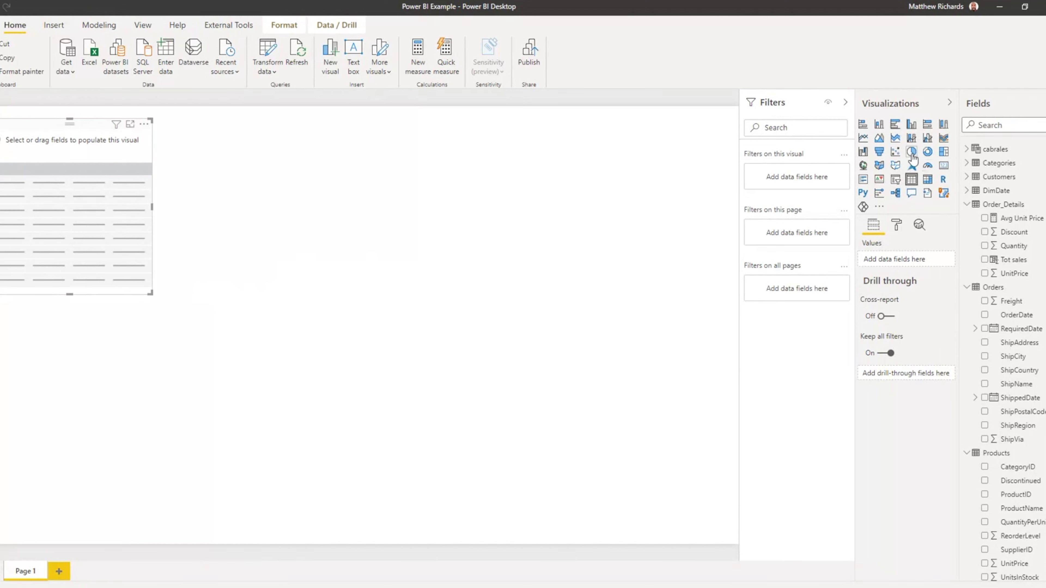
left_click(966, 204)
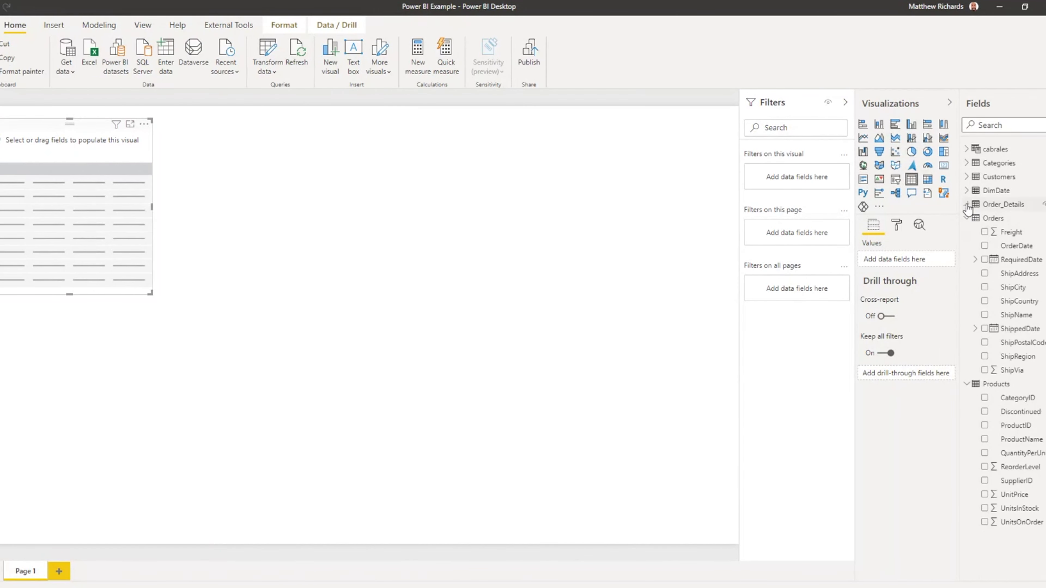
left_click(968, 177)
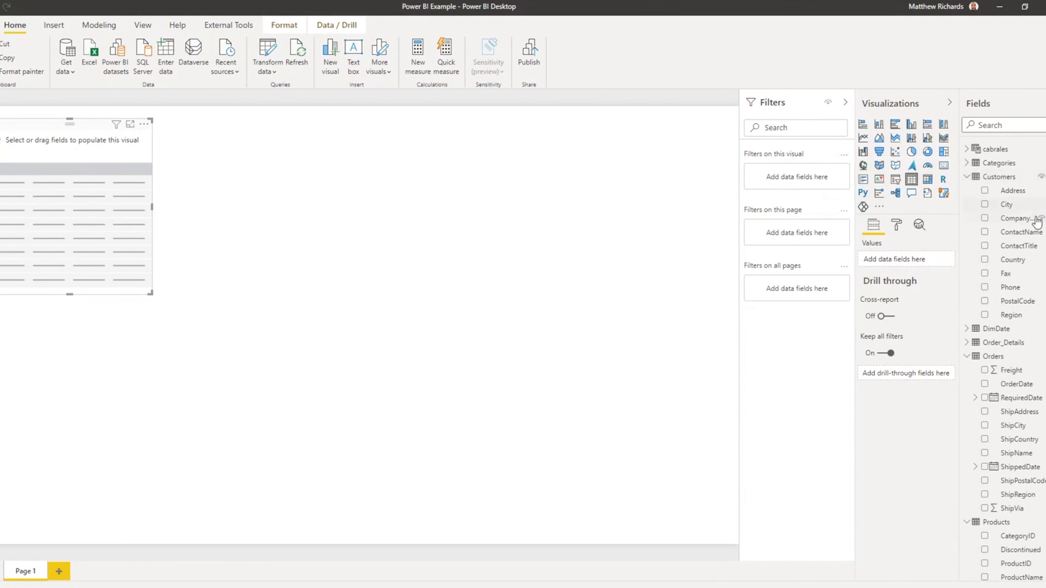
left_click(985, 232)
left_click(967, 178)
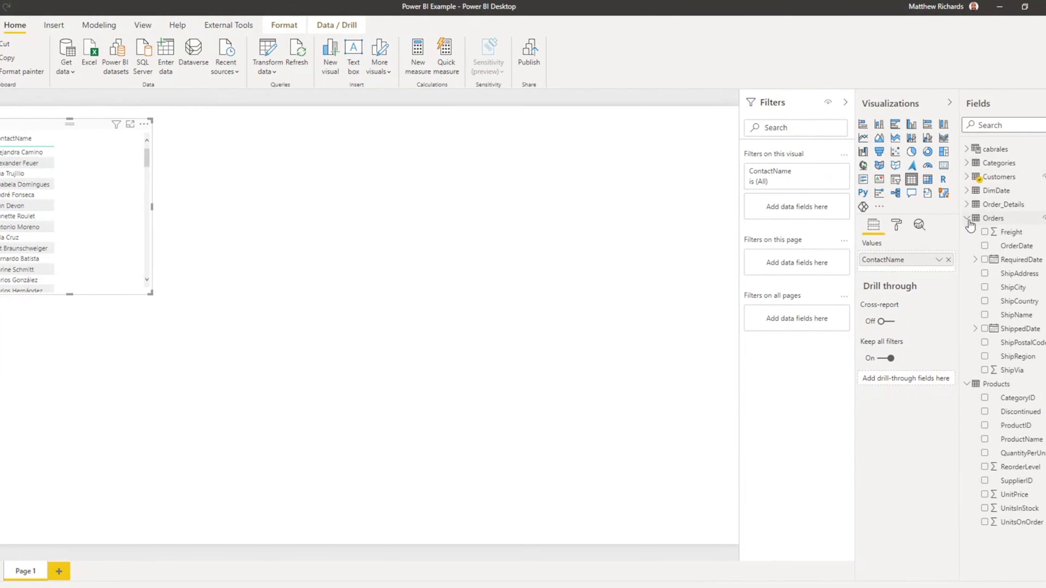
Step: Add OrderDate and ShipCountry from Orders to the table visual and enlarge it in both directions
left_click(983, 246)
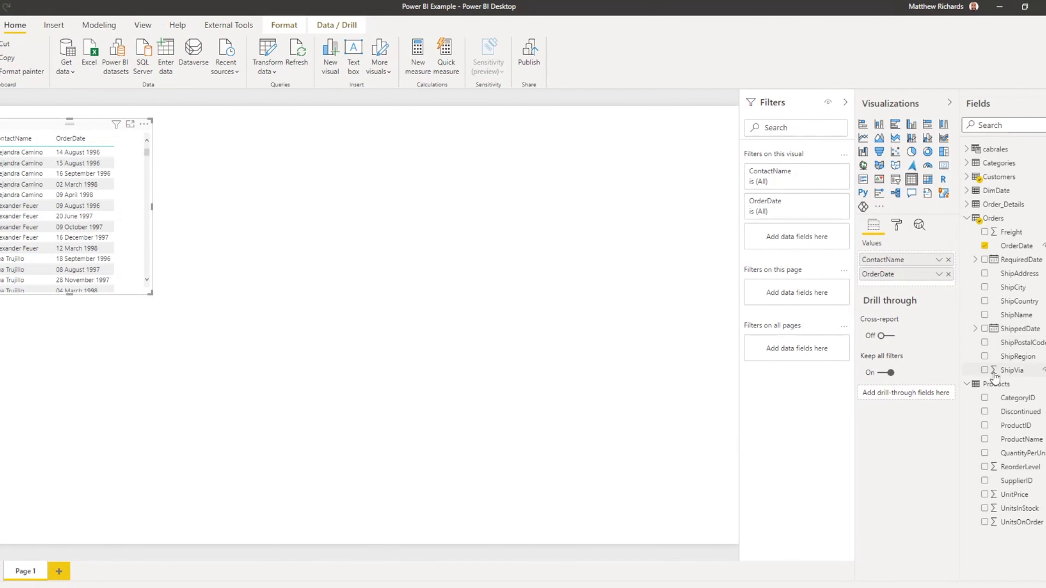
left_click(984, 301)
left_click_drag(153, 295, 399, 426)
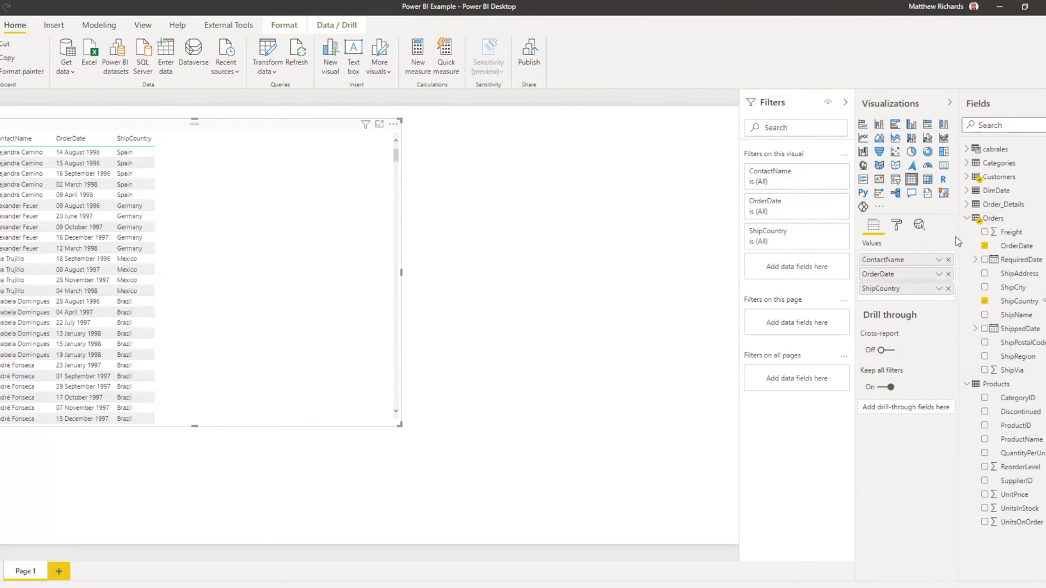
Step: Add Tot sales from Order_Details to the table visual and resize it, leaving free space above it
left_click(972, 209)
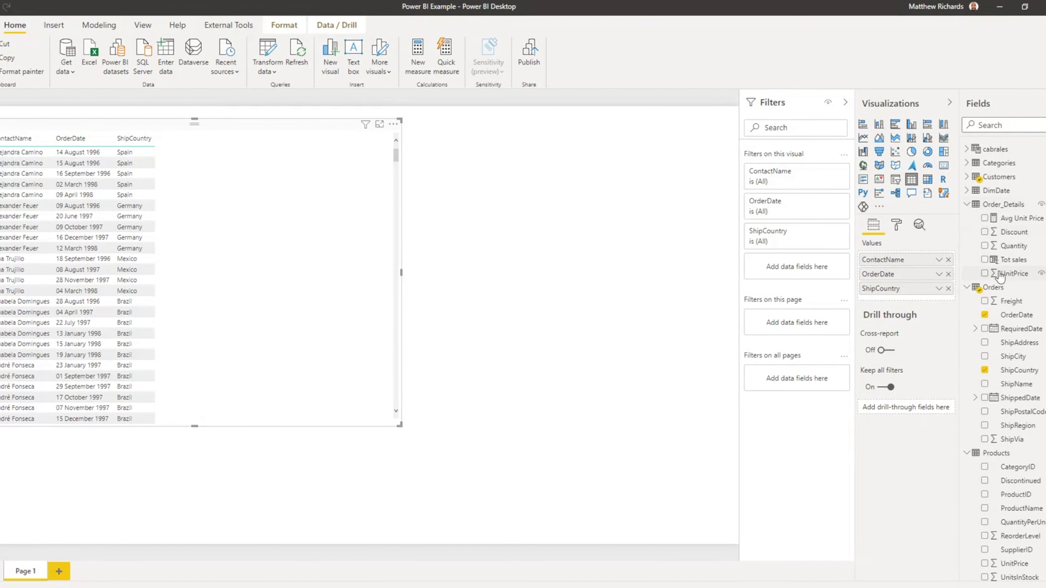
left_click(1011, 260)
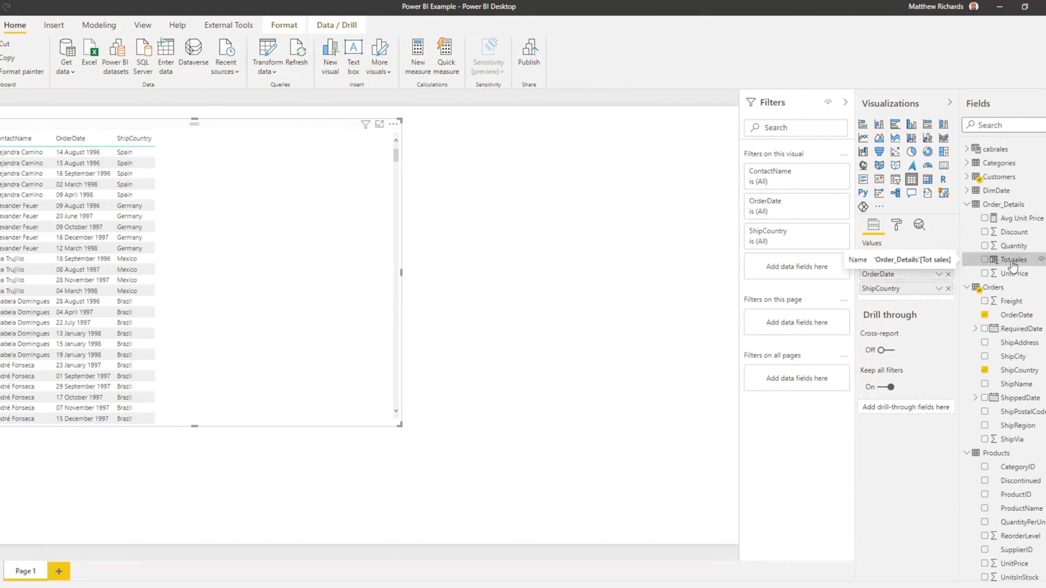
left_click(984, 259)
left_click_drag(398, 424, 453, 458)
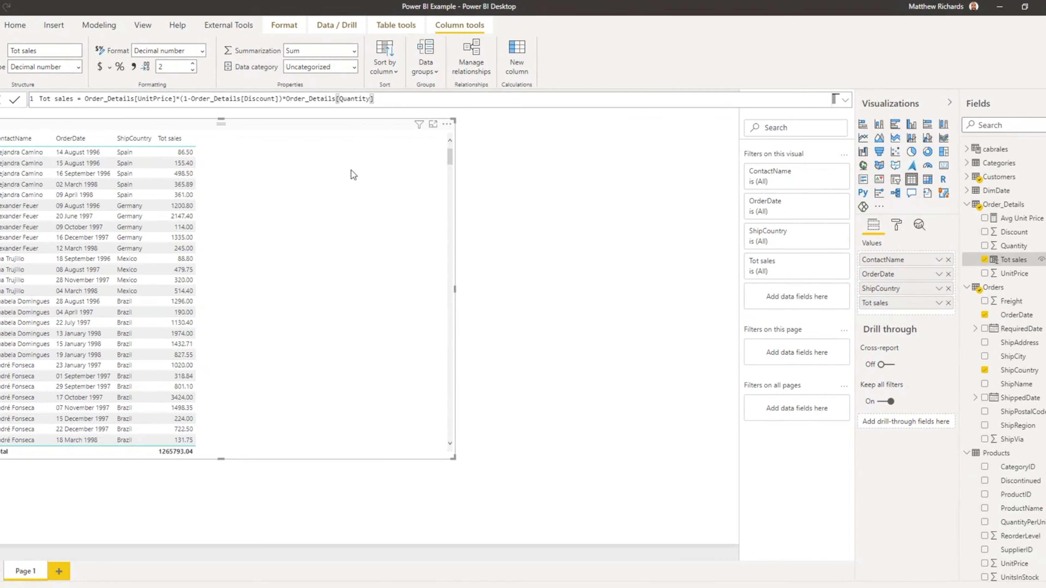
left_click_drag(222, 121, 223, 146)
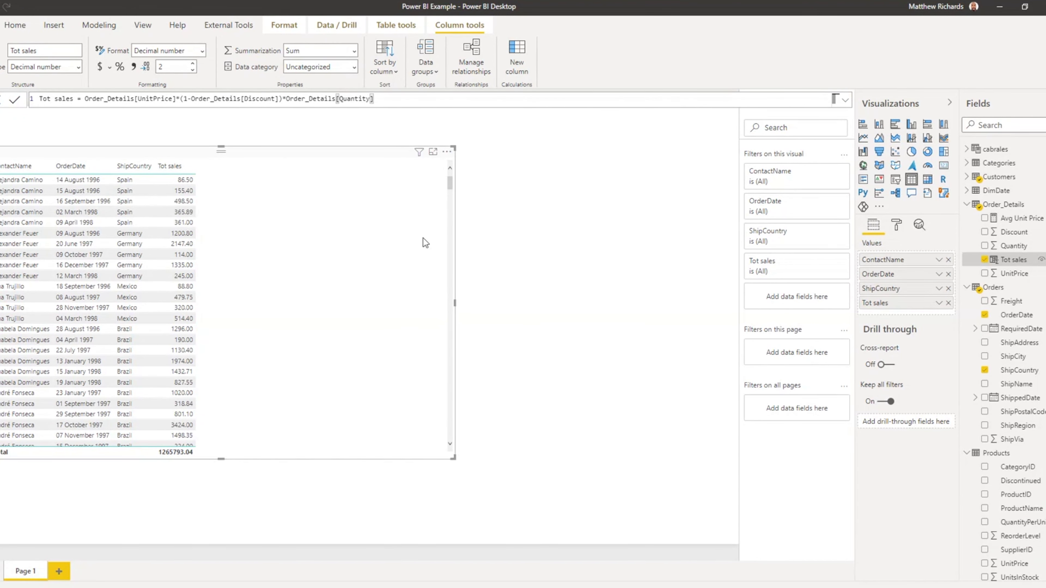
left_click(591, 272)
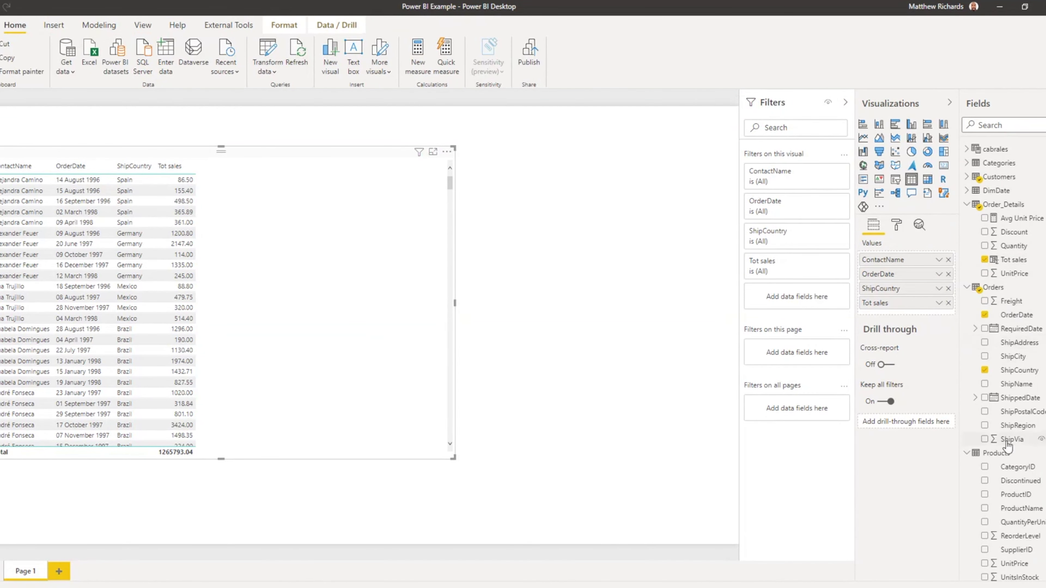
Step: Add ProductName from Products to the table visual and remove its ContactName column
scroll(1020, 477, "down", 1)
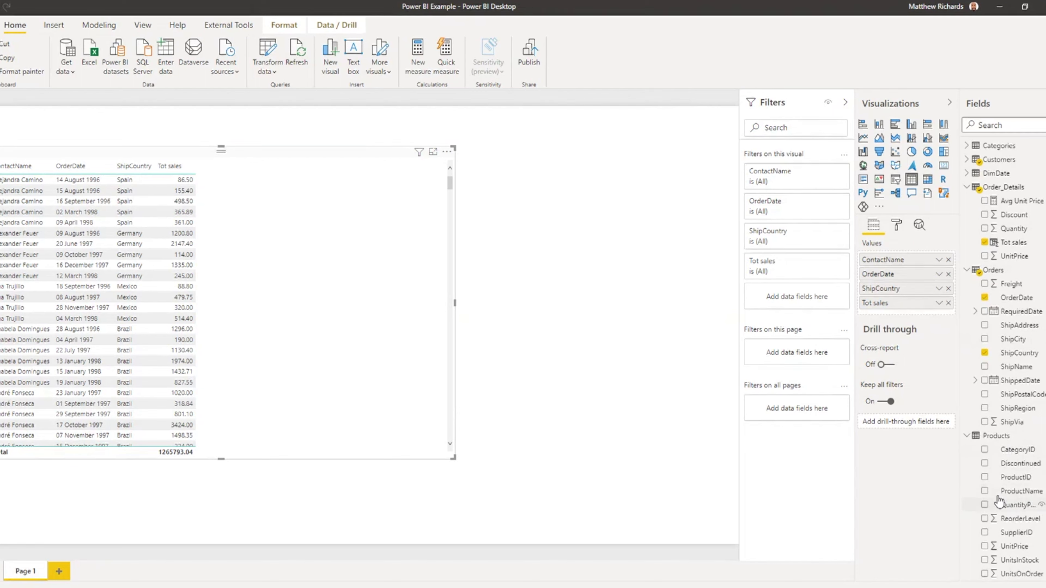
left_click(985, 491)
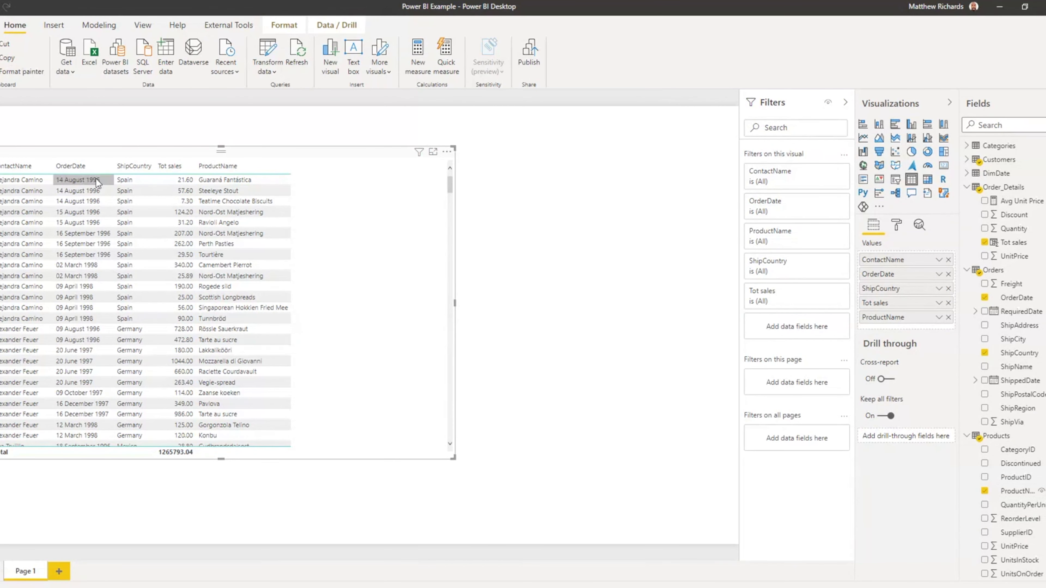
left_click(949, 259)
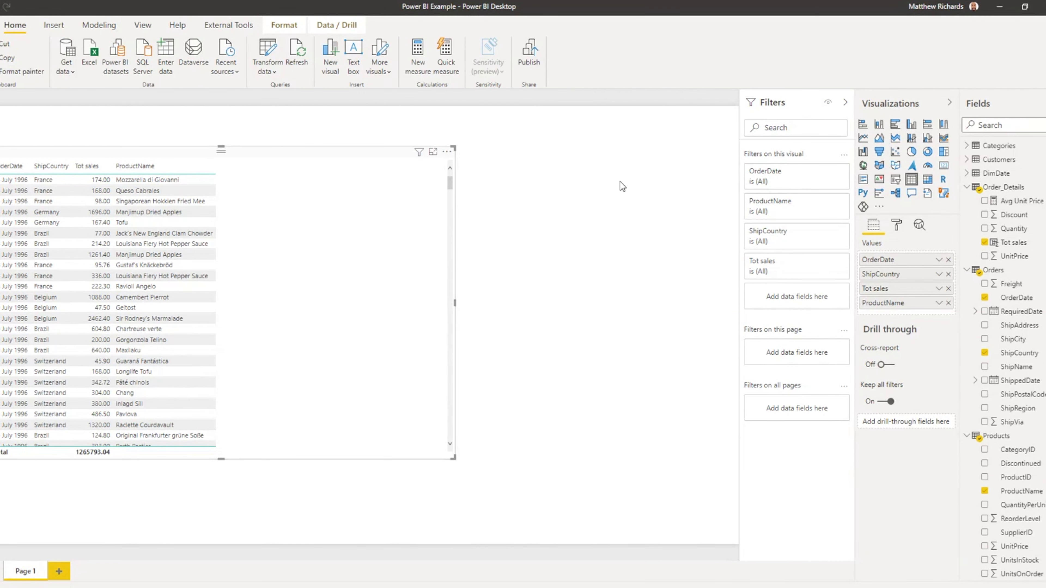
Step: Insert a slicer for ProductName from Products beside the table and size it to show a longer list
left_click(566, 232)
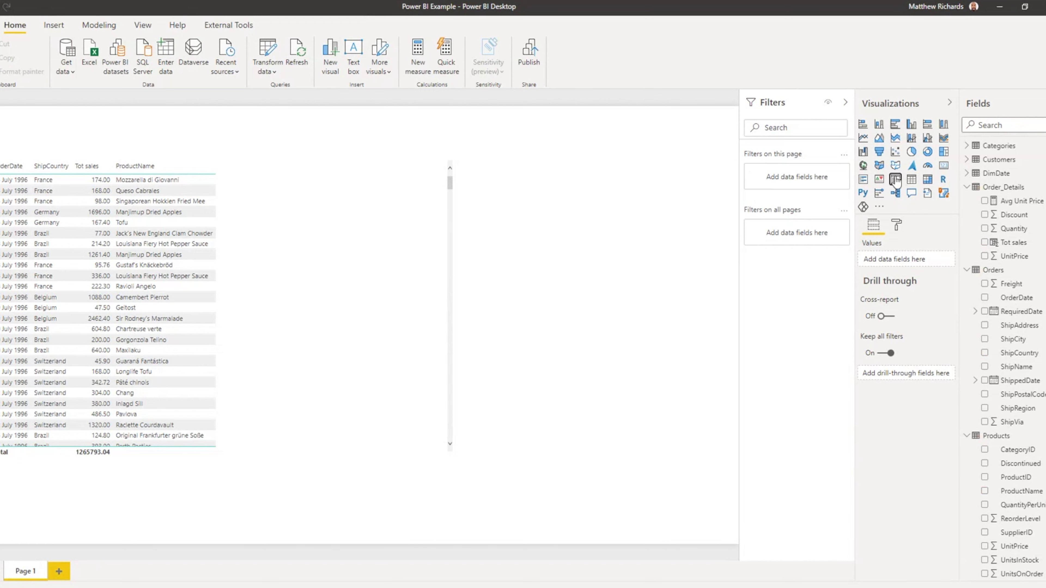
left_click(894, 181)
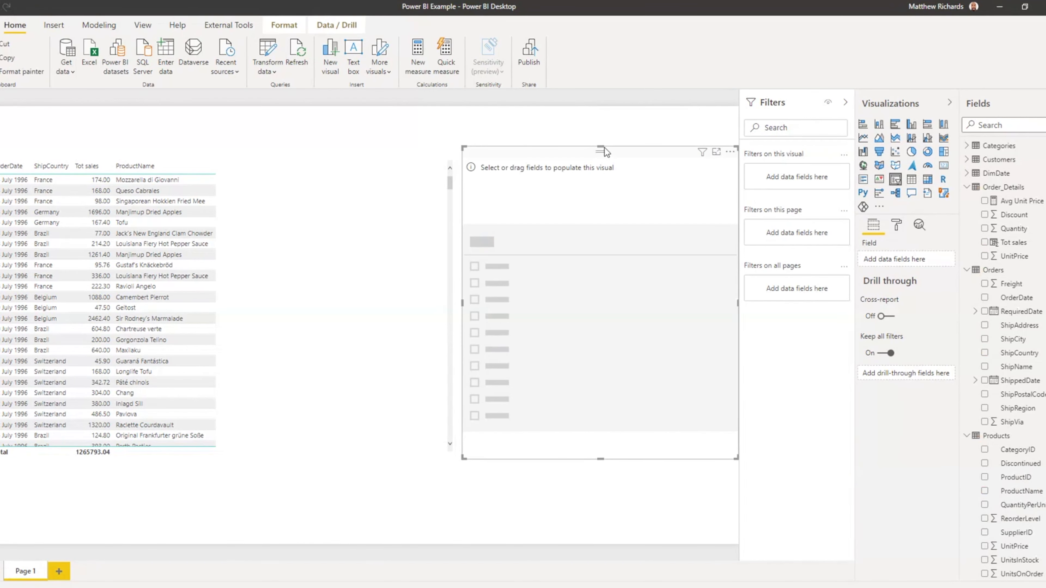
left_click_drag(601, 147, 613, 174)
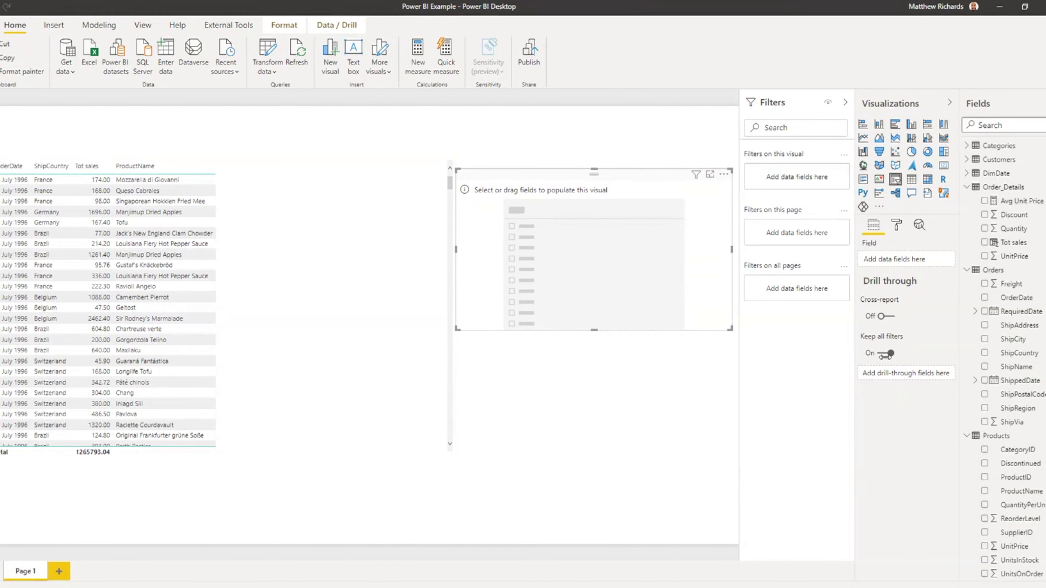
left_click(985, 491)
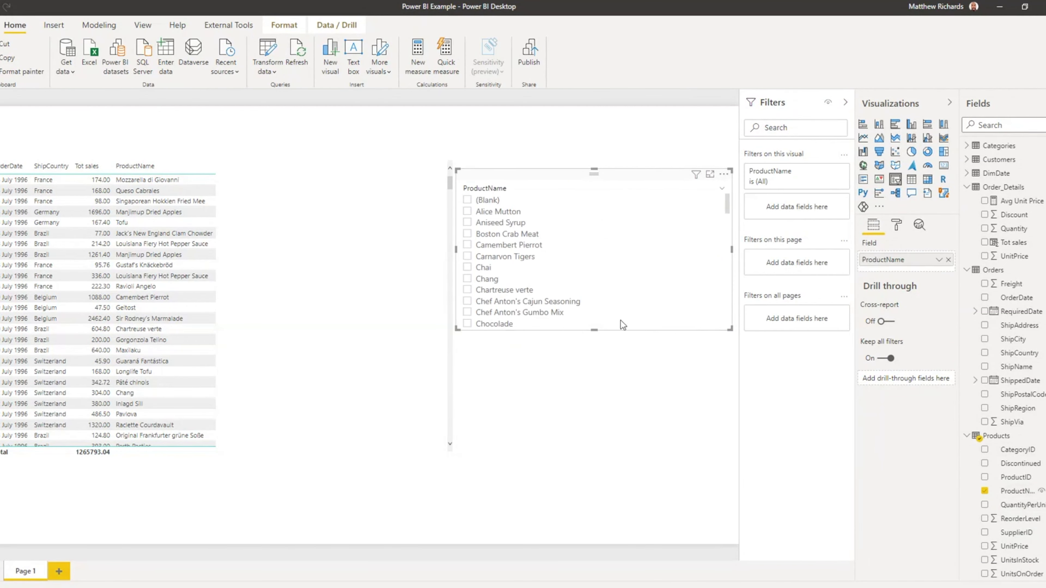
left_click_drag(593, 329, 588, 384)
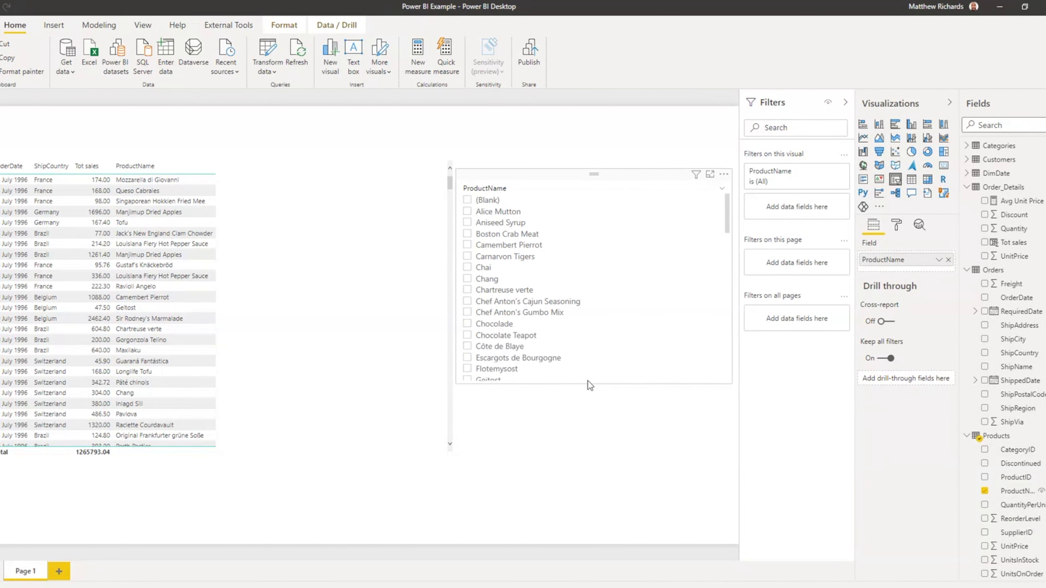
Step: Change the ProductName slicer from a list to a dropdown and shrink its height to fit
scroll(626, 273, "down", 5)
scroll(626, 273, "down", 10)
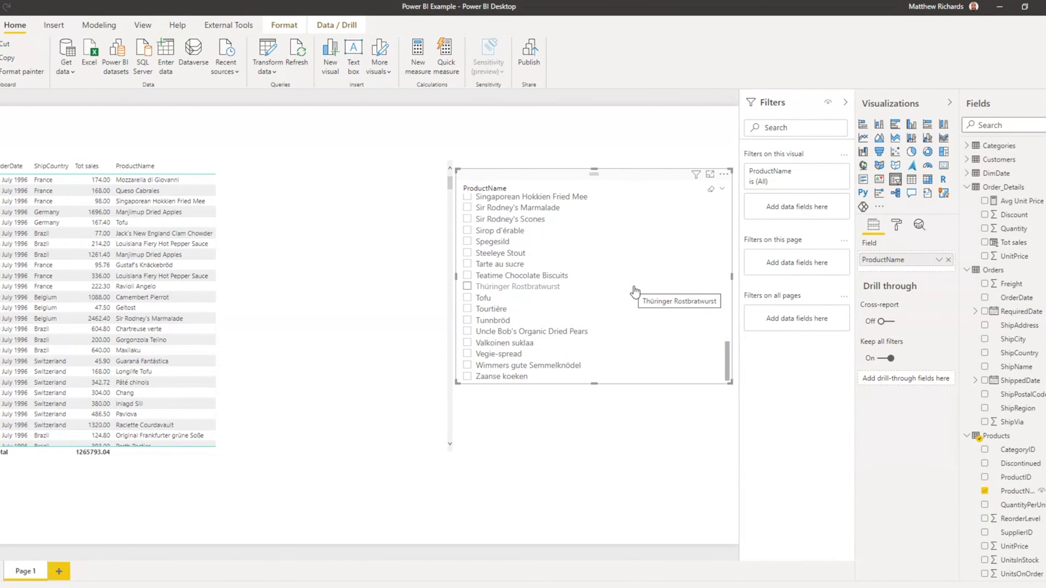
scroll(634, 291, "up", 15)
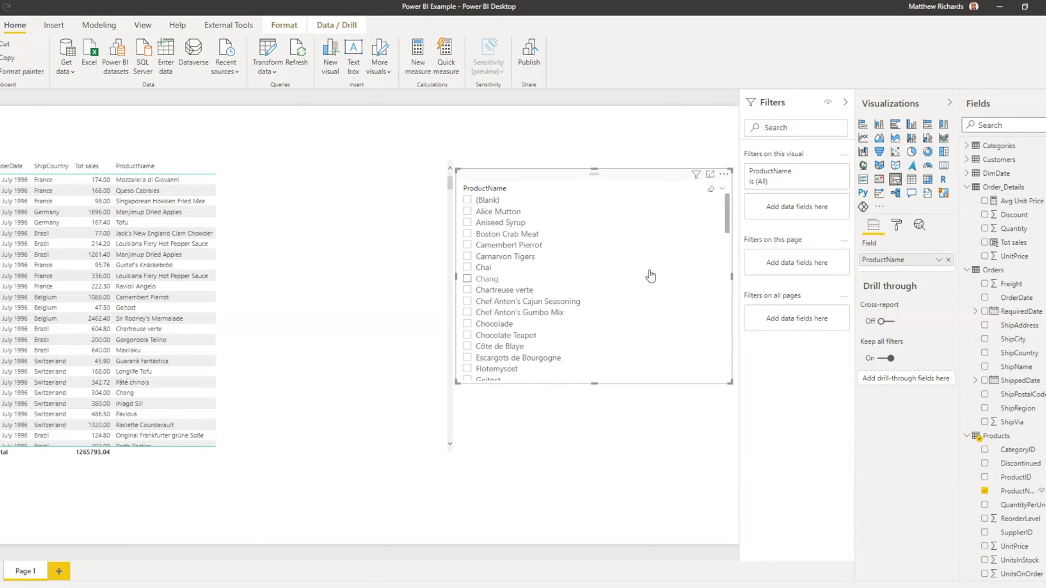
left_click(720, 190)
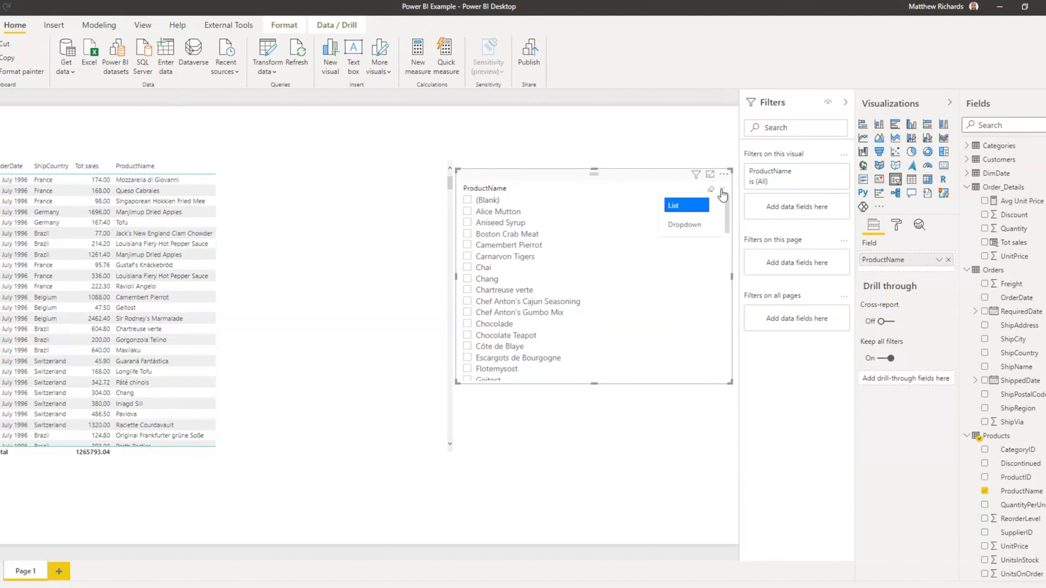
left_click(692, 223)
left_click_drag(597, 378, 593, 219)
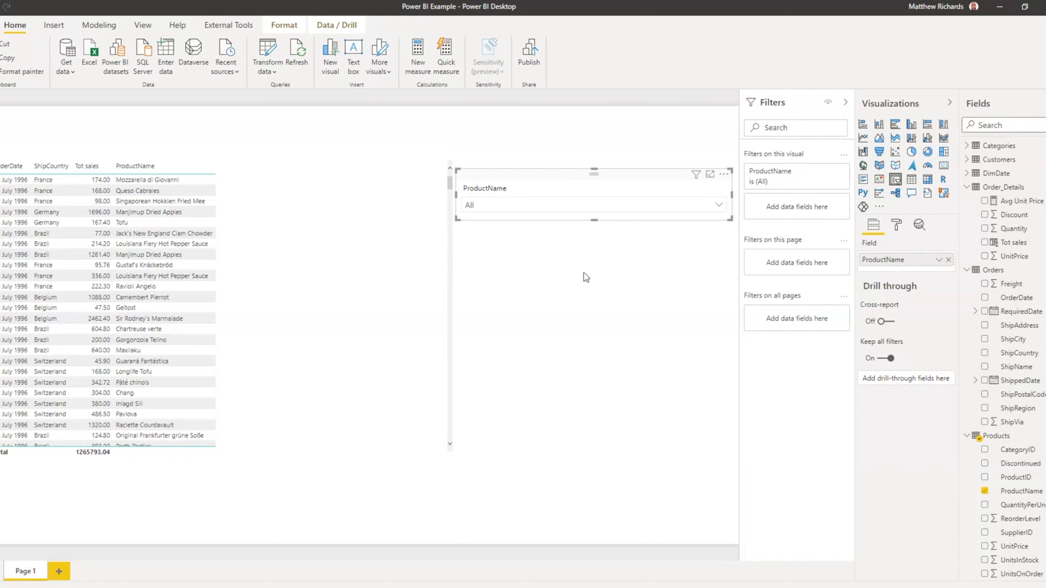
Step: Narrow the table visual to fit the width of its columns
left_click(452, 289)
left_click_drag(455, 303, 236, 287)
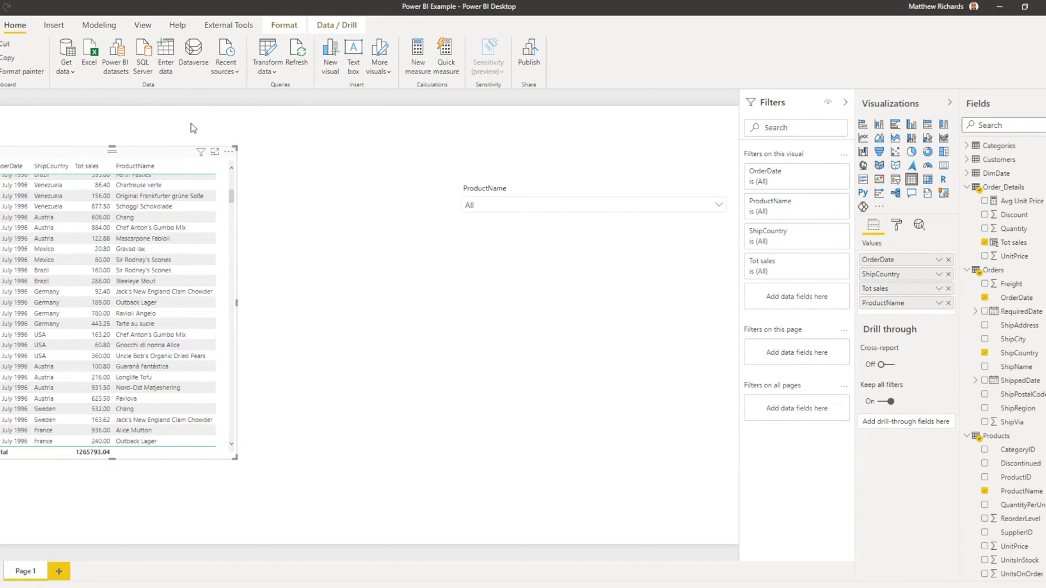
Step: Move the ProductName slicer up beside the table's upper edge and filter the page to Mascarpone Fabioli
left_click_drag(572, 177, 372, 124)
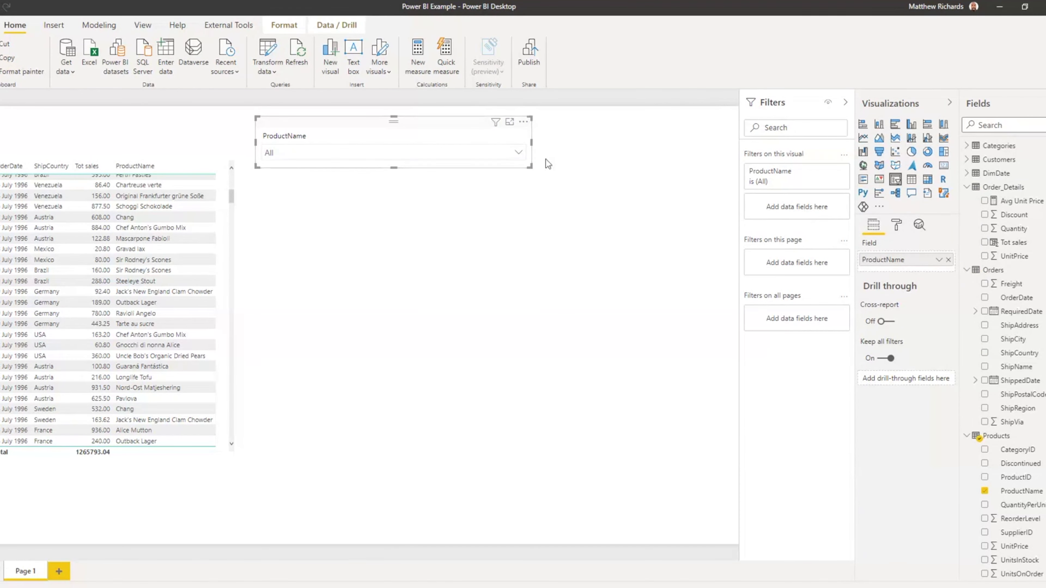
left_click(519, 152)
scroll(345, 228, "down", 4)
scroll(345, 227, "down", 3)
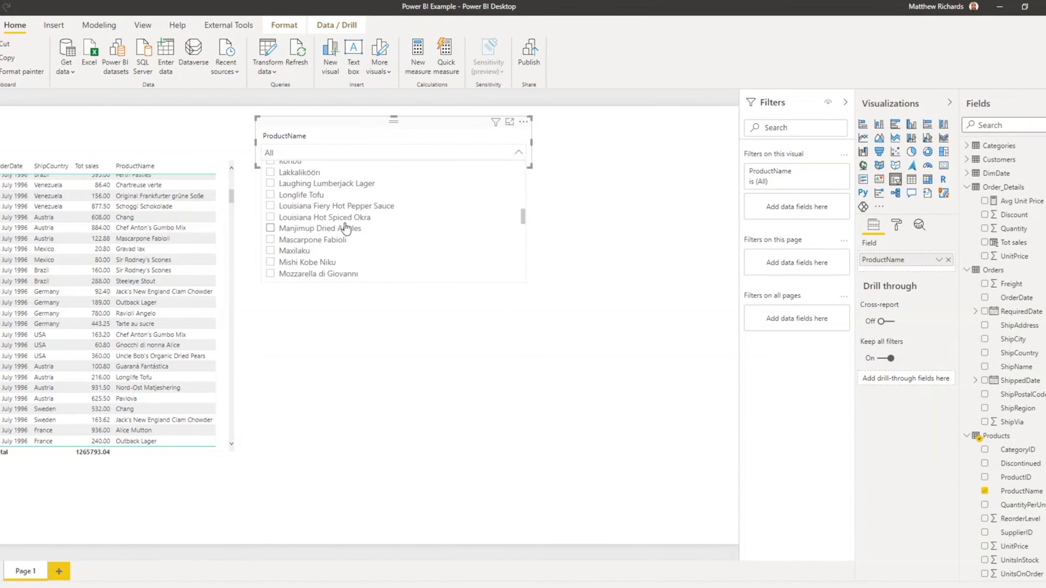
left_click(270, 240)
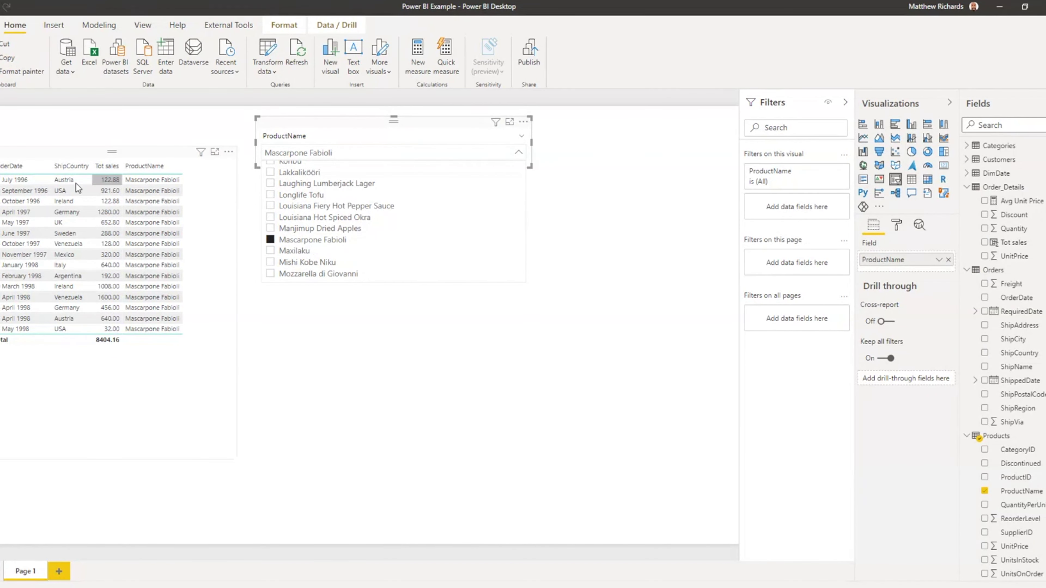
Step: Try Manjimup Dried Apples, Louisiana Fiery Hot Pepper Sauce, Mishi Kobe Niku and Mozzarella di Giovanni in the slicer, ending with no product selected
left_click(271, 229)
left_click(271, 206)
left_click(271, 263)
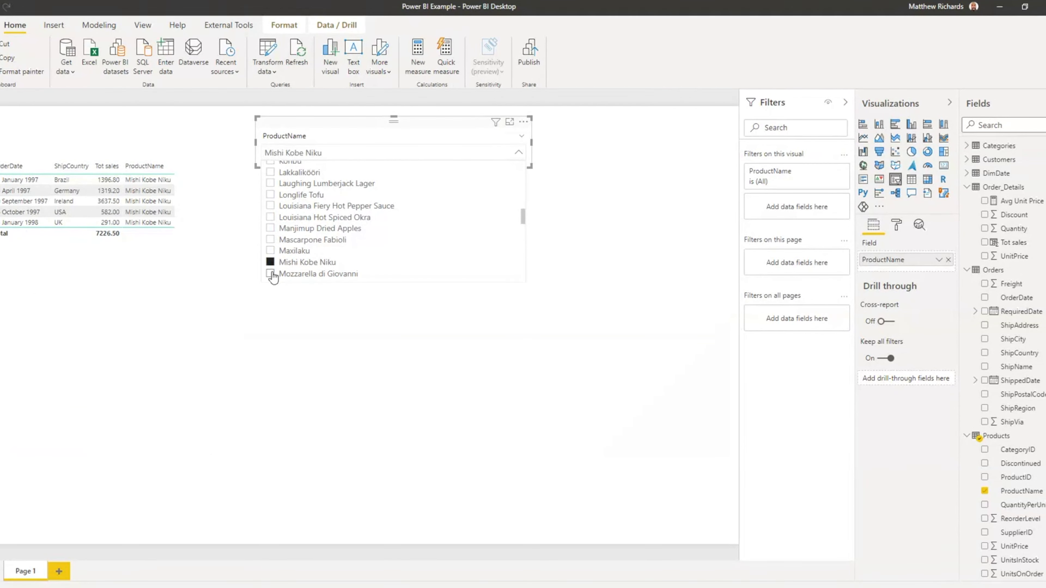
left_click(271, 274)
left_click(271, 263)
left_click(271, 263)
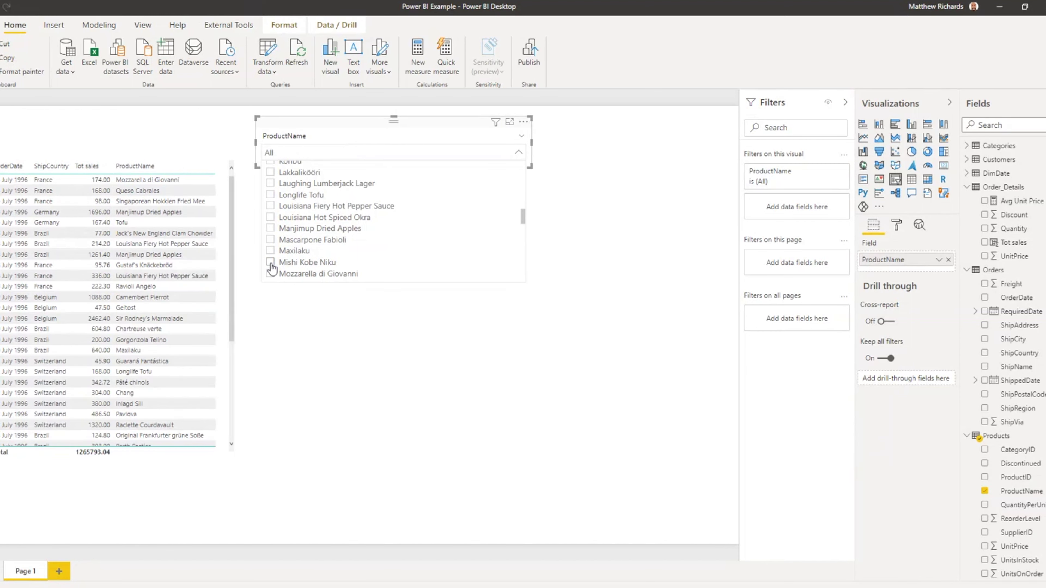
left_click(518, 154)
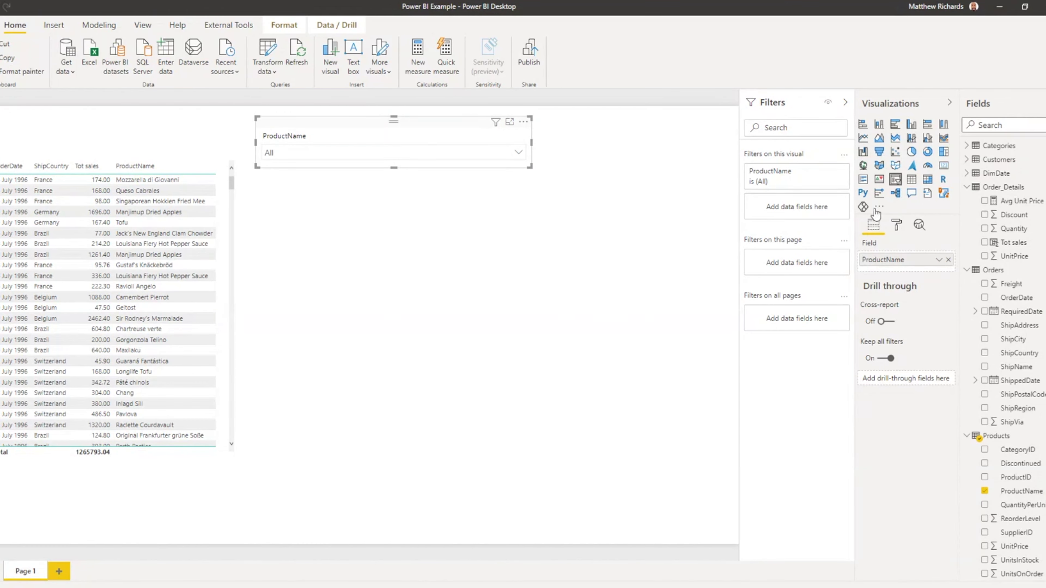
Step: Insert a card visual in the empty area of the page and add Tot sales from Order_Details to it
left_click(601, 225)
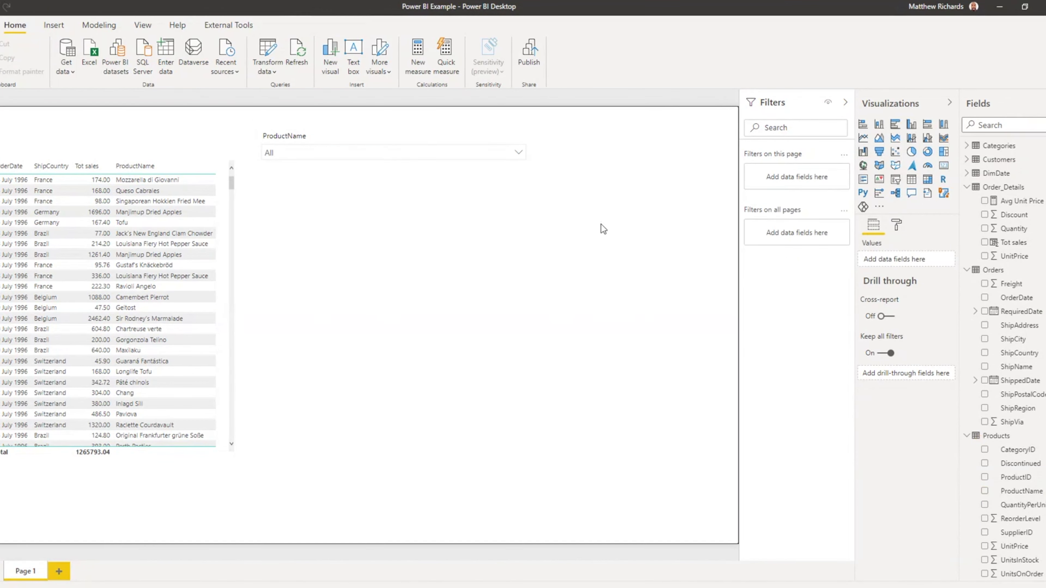
left_click(943, 169)
left_click_drag(643, 174, 558, 177)
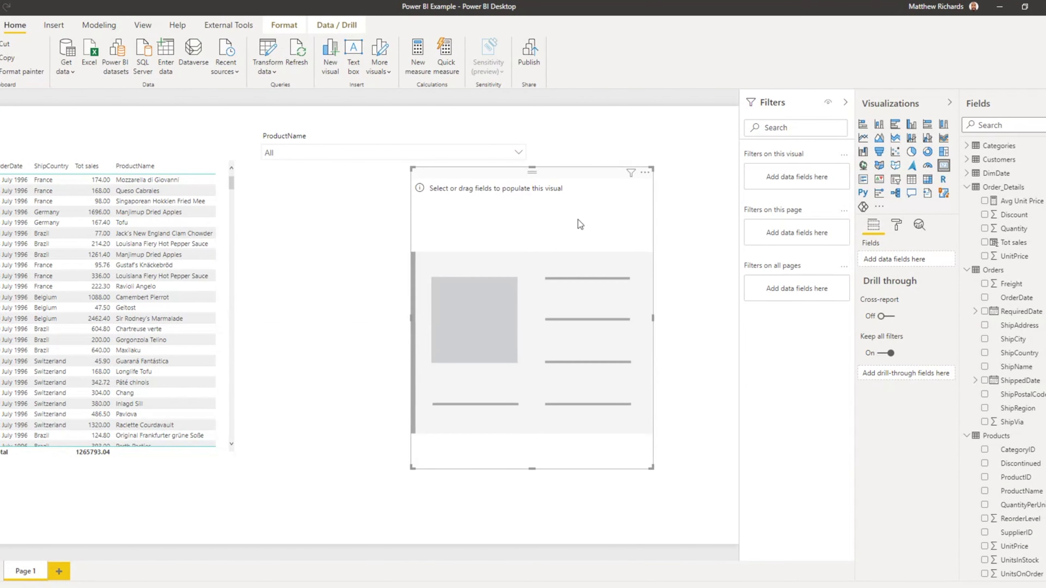
left_click(993, 244)
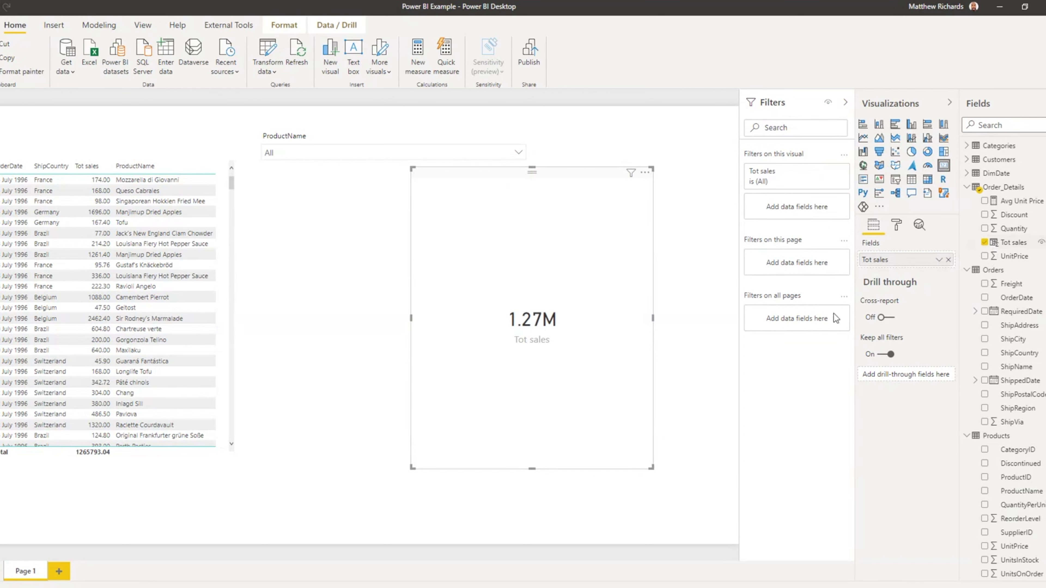
Step: Shrink the Tot sales card to a small box and place it on the far side of the ProductName slicer from the table
left_click_drag(652, 467, 572, 256)
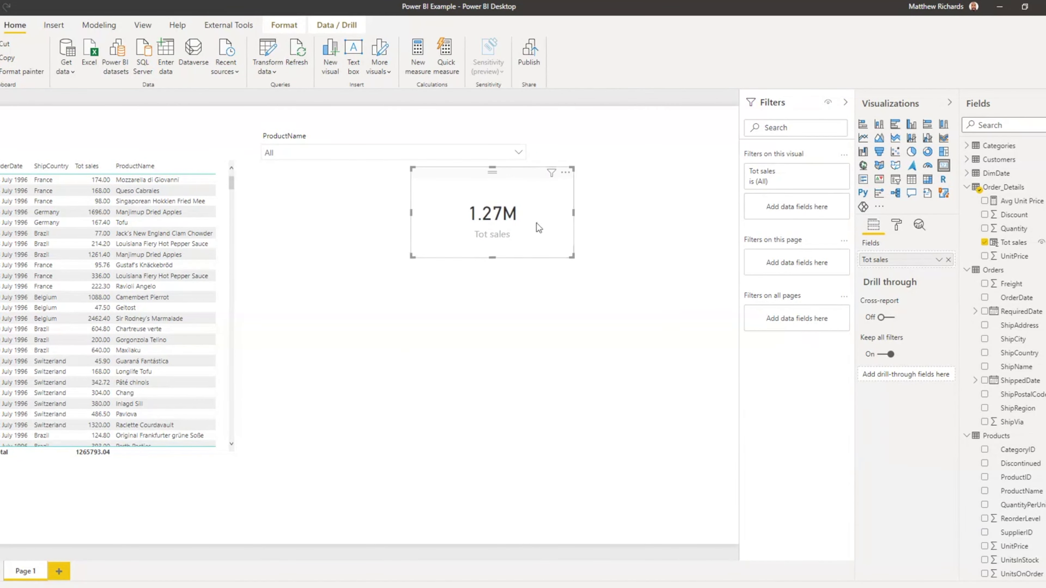
left_click_drag(499, 175, 422, 207)
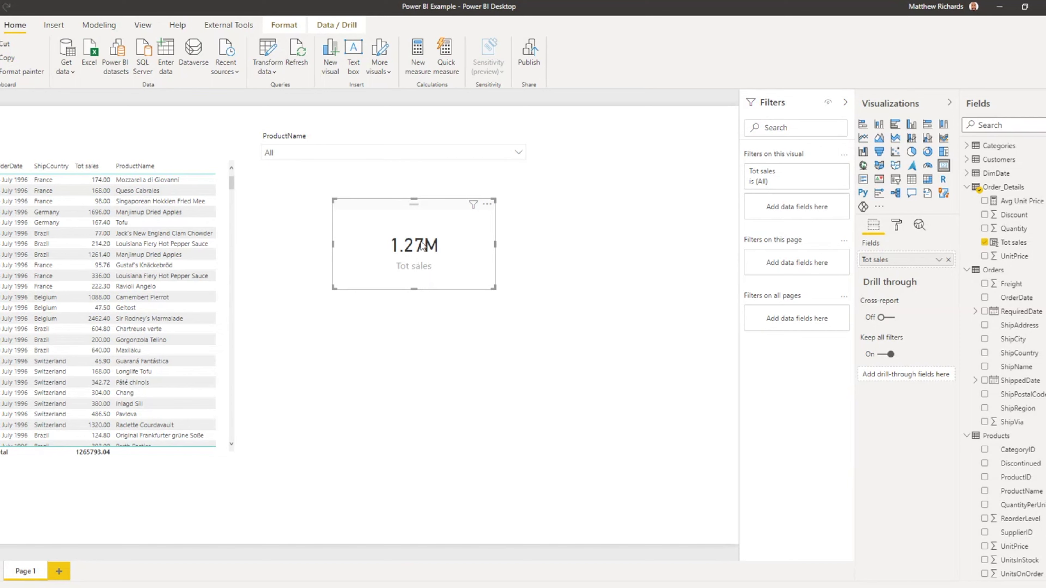
mouse_move(421, 249)
left_click_drag(430, 213, 625, 190)
Step: Check the card's response to Mascarpone Fabioli, Maxilaku and Mishi Kobe Niku in the slicer, clearing the selection and closing the list
left_click(518, 153)
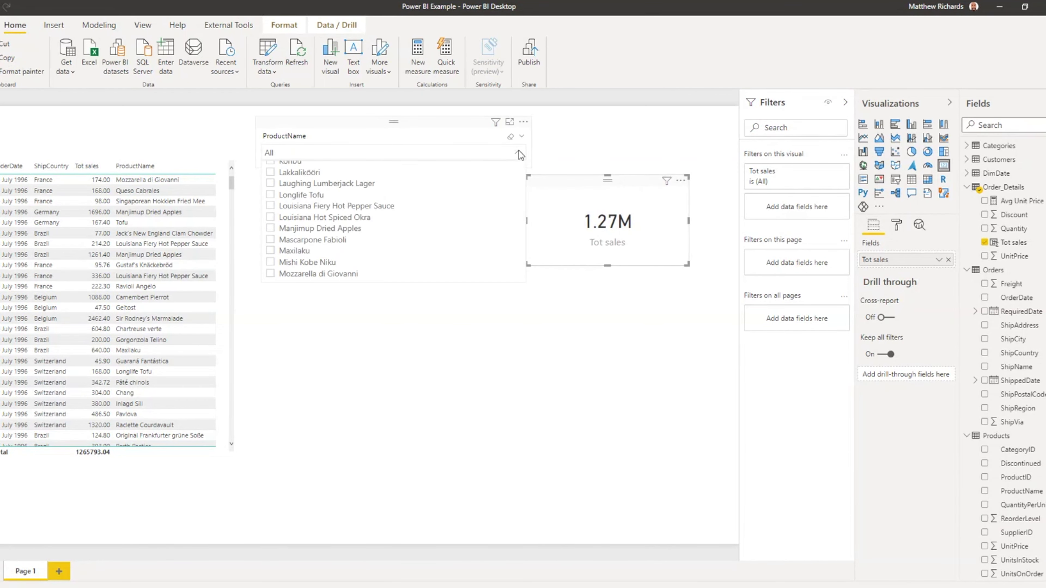
left_click(271, 240)
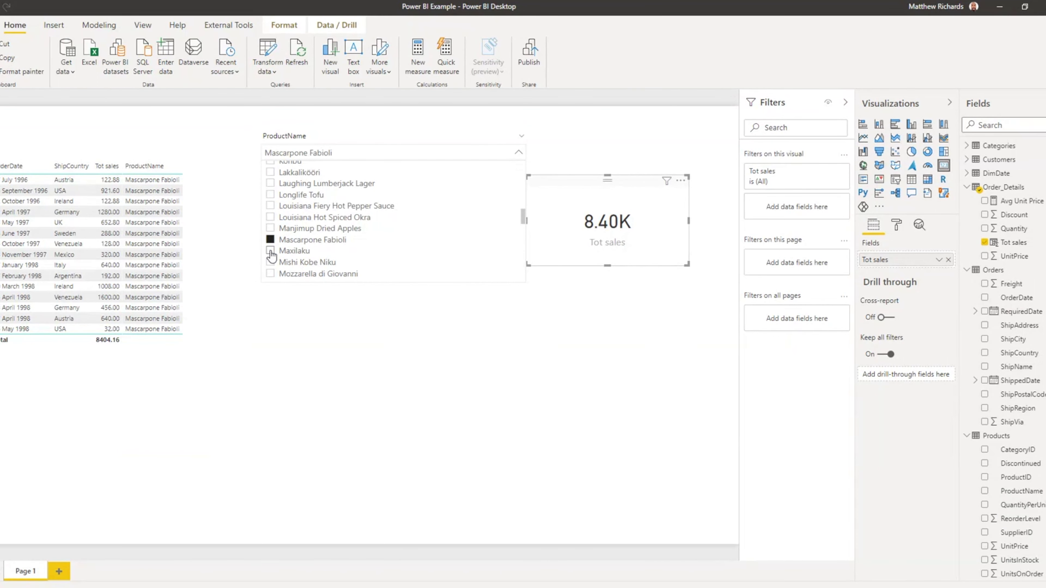
left_click(270, 251)
left_click(270, 263)
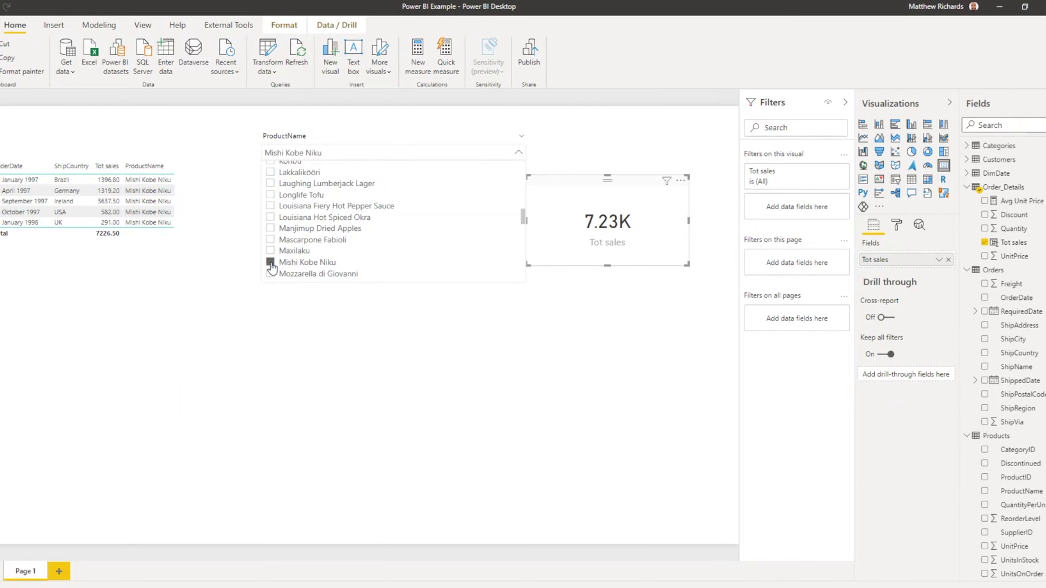
left_click(270, 263)
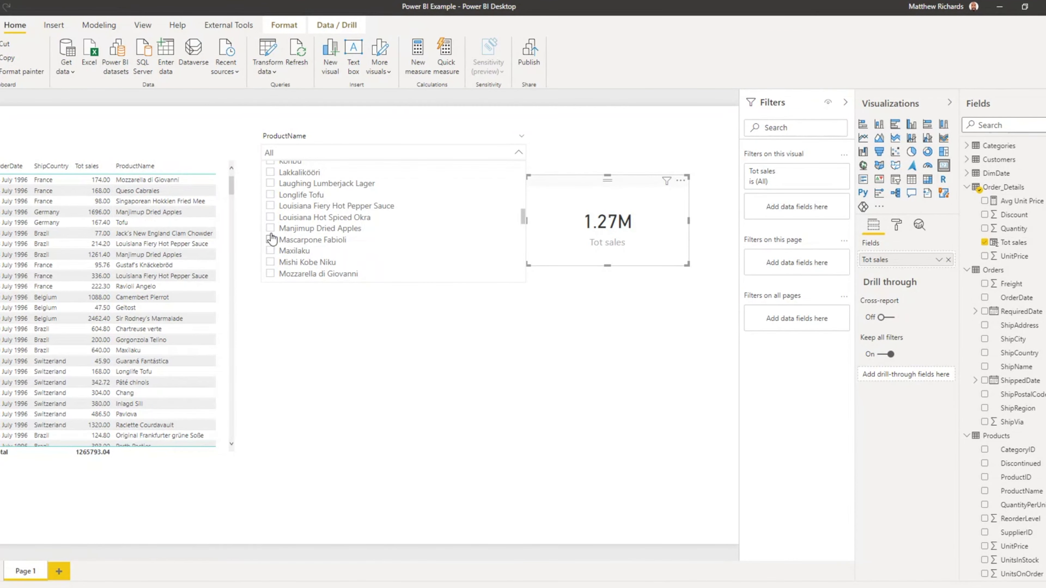
scroll(332, 251, "up", 5)
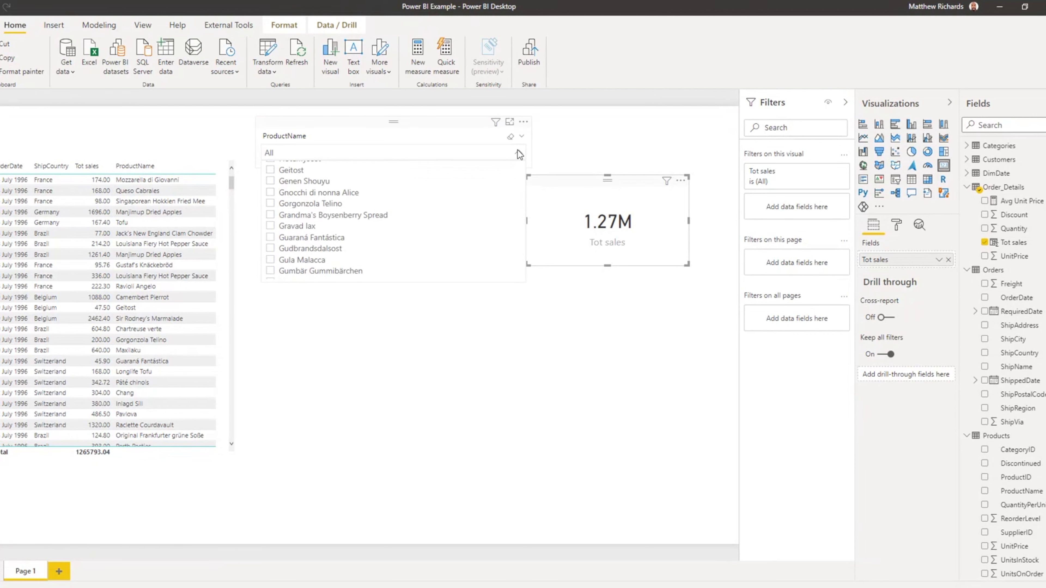
left_click(519, 152)
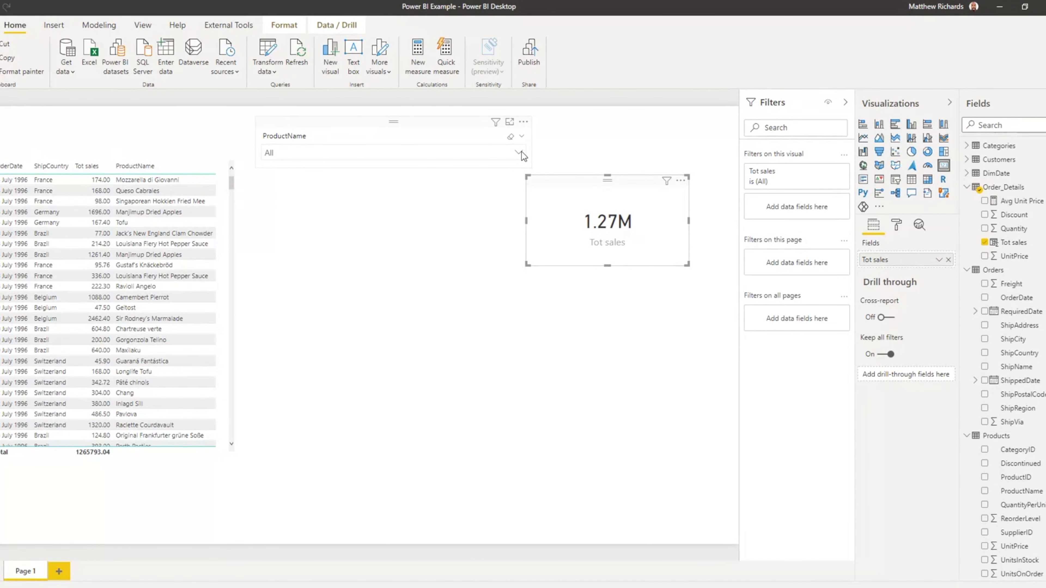
Step: Increase the ProductName slicer's height so that its frame covers the expanded dropdown list
left_click(520, 153)
scroll(378, 229, "up", 3)
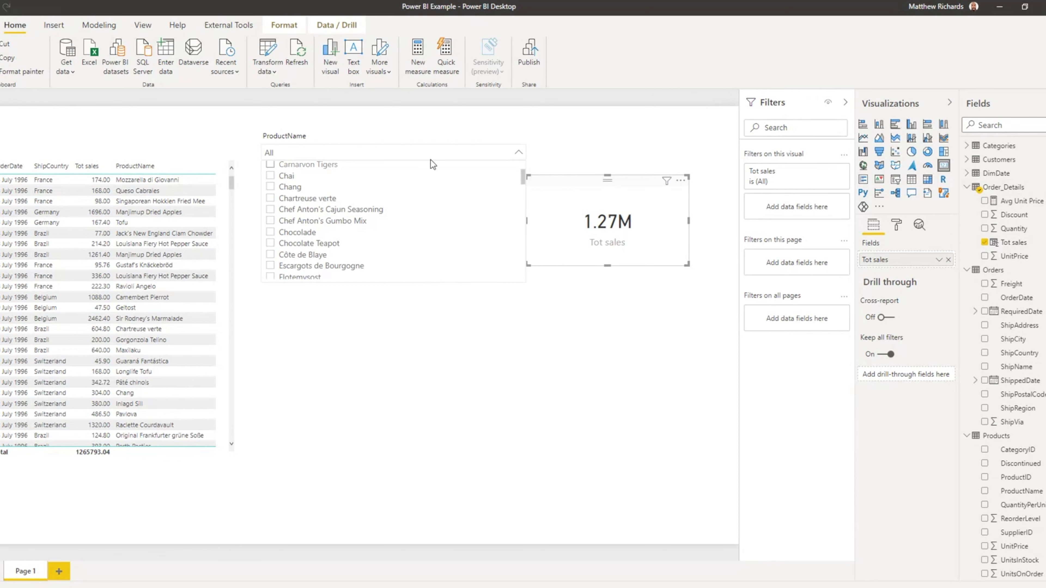
left_click(426, 140)
left_click_drag(391, 167, 393, 281)
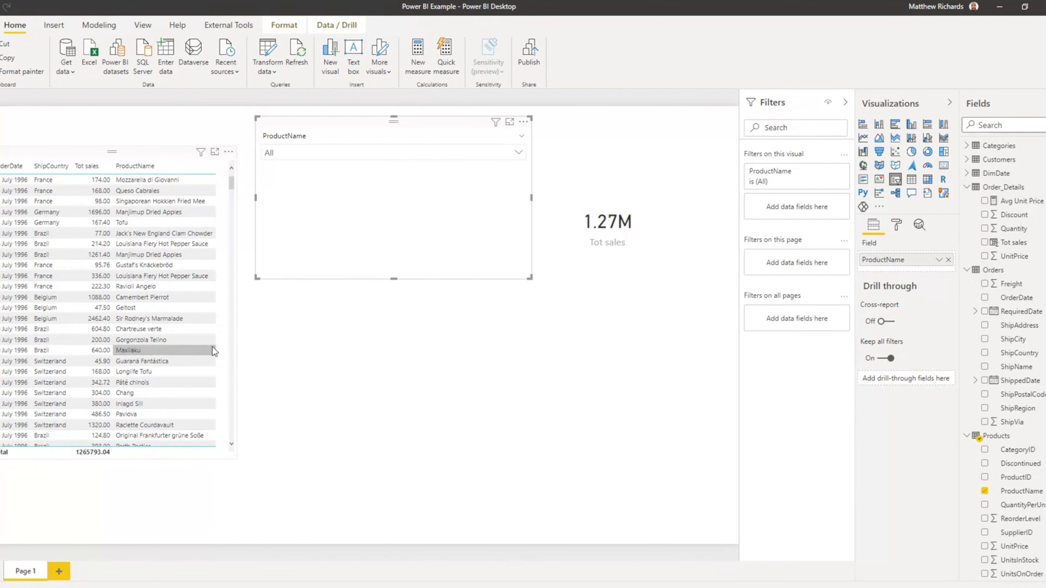
Step: Filter the page to Chocolate Teapot in the slicer to check the table and card, and clear the selection
left_click(519, 153)
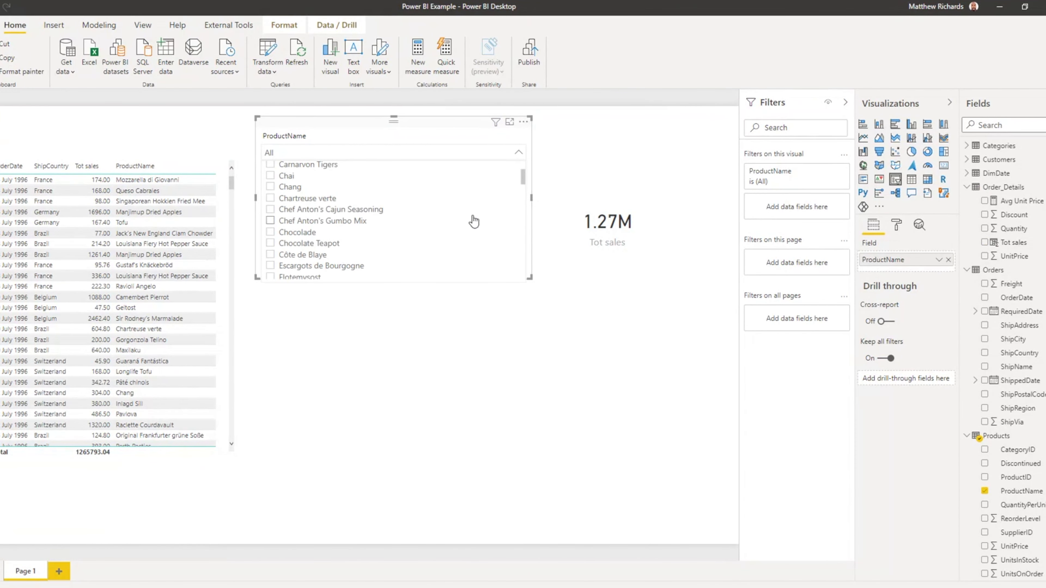
scroll(383, 203, "down", 2)
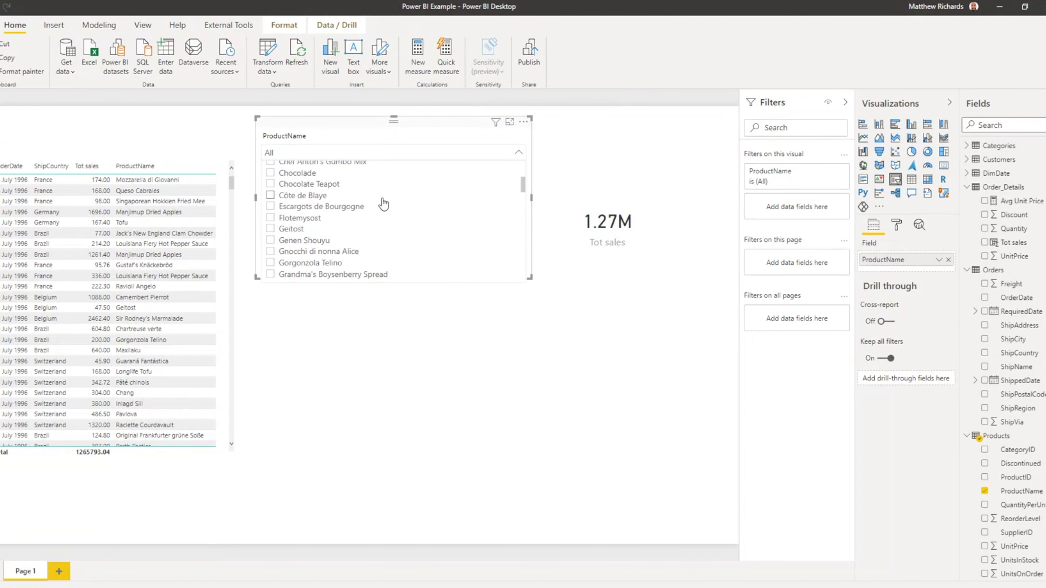
left_click(269, 186)
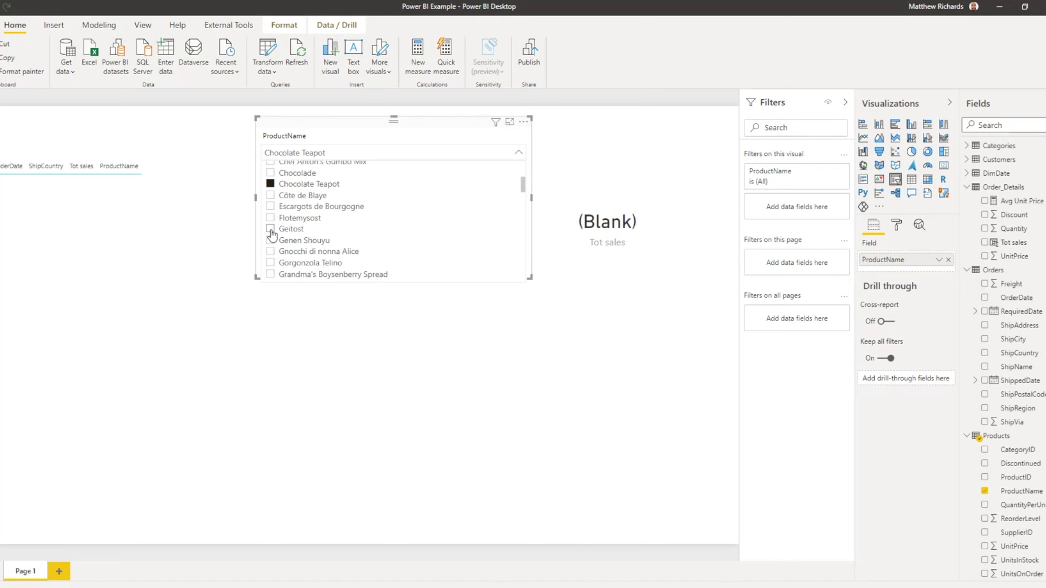
left_click(271, 185)
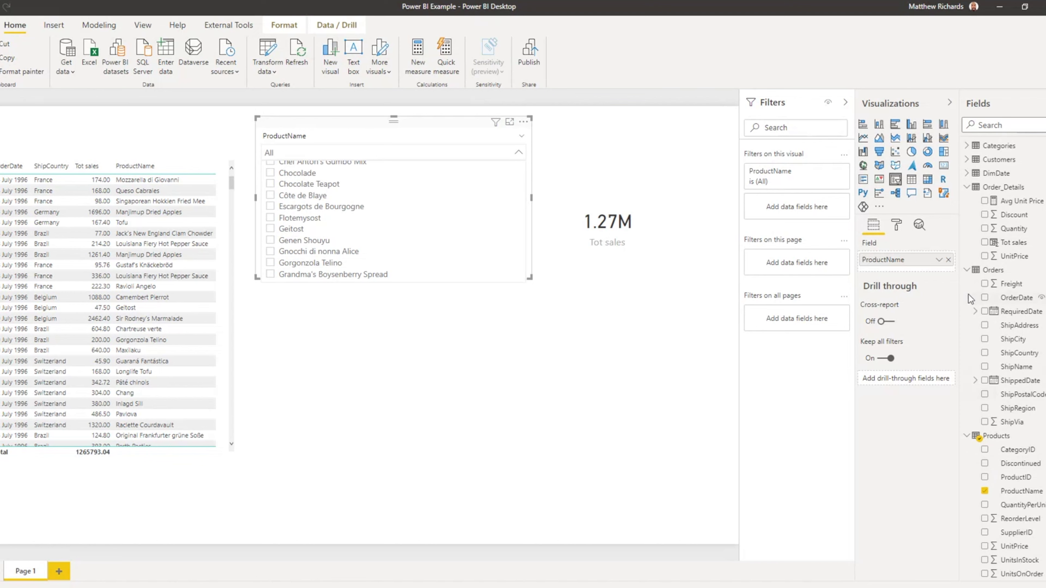
Step: Move the Tot sales card clear of the enlarged slicer and recheck it with Chocolate Teapot selected, clearing the filter again
left_click(966, 188)
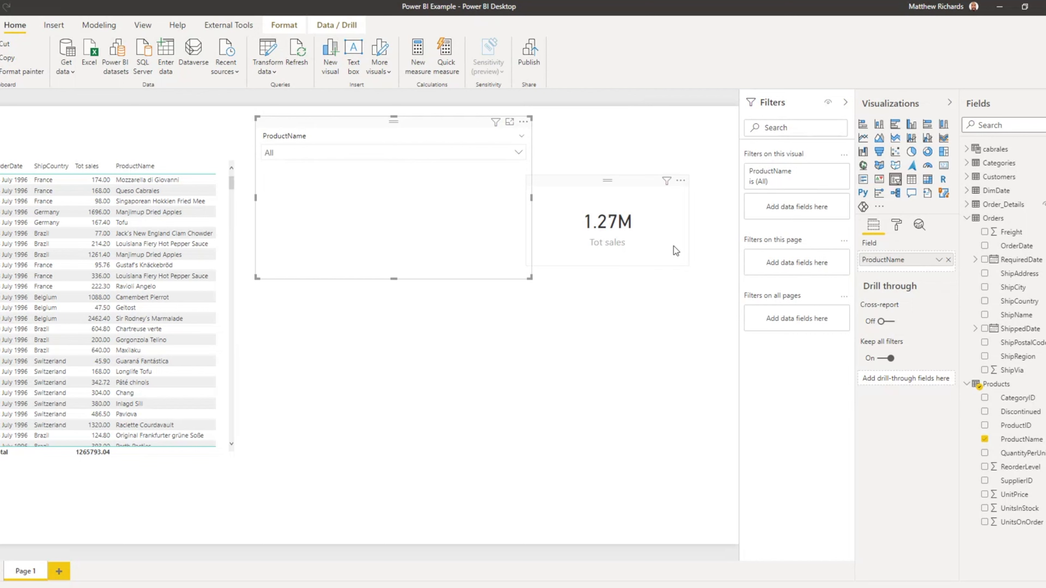
left_click_drag(634, 187, 650, 180)
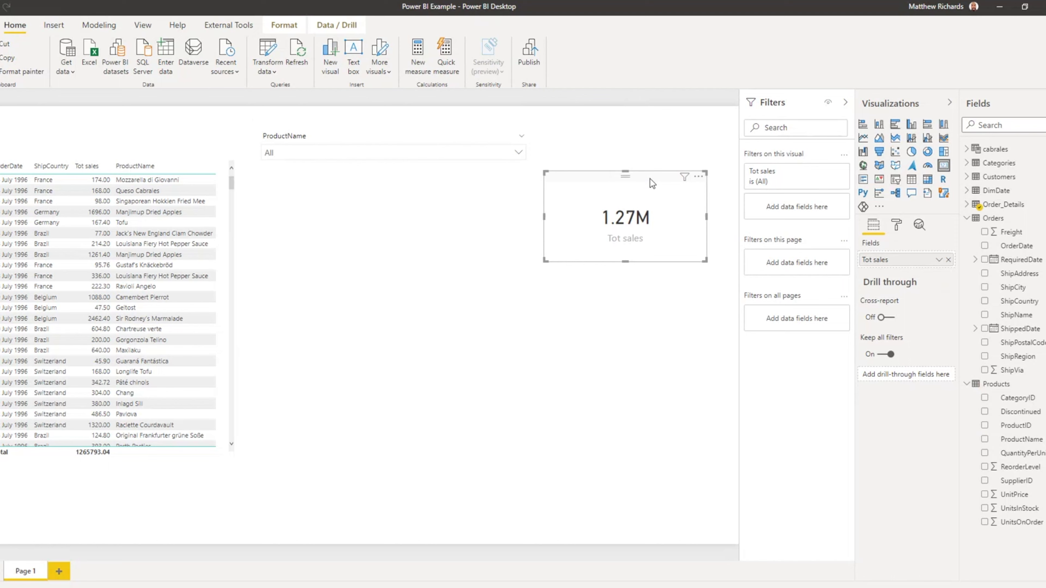
left_click(517, 152)
left_click(270, 183)
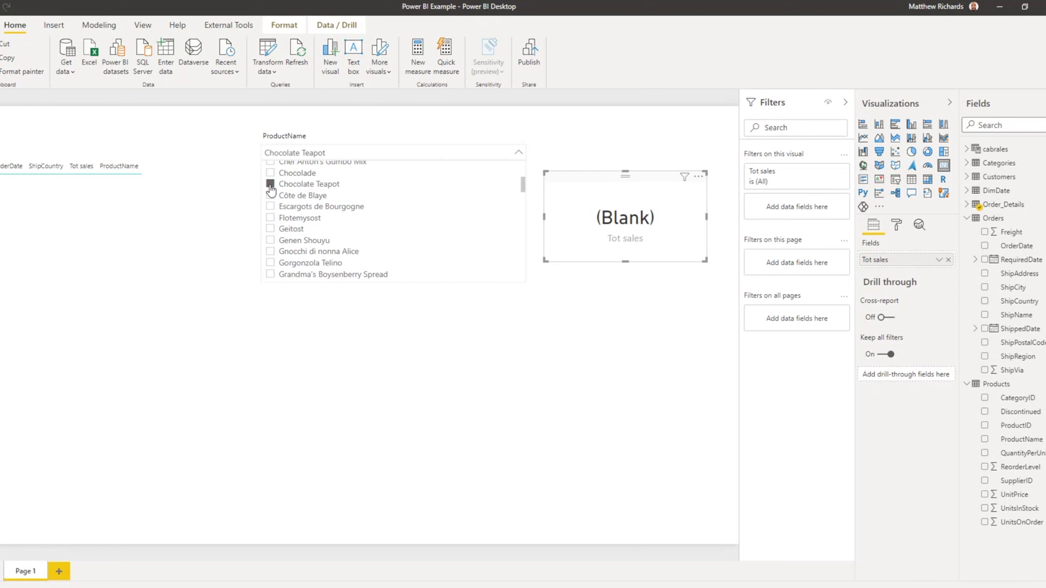
left_click(270, 185)
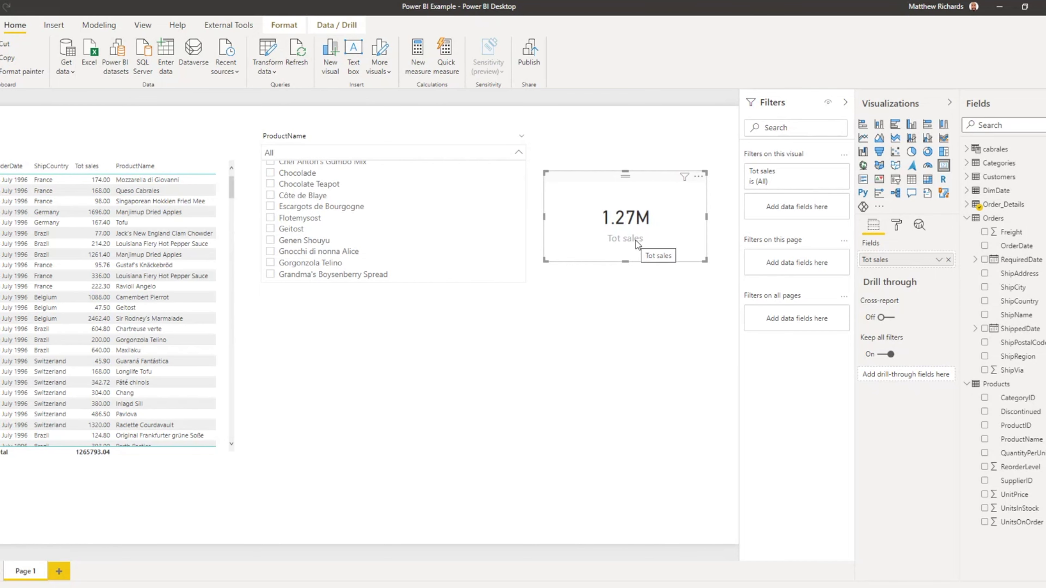
left_click(673, 216)
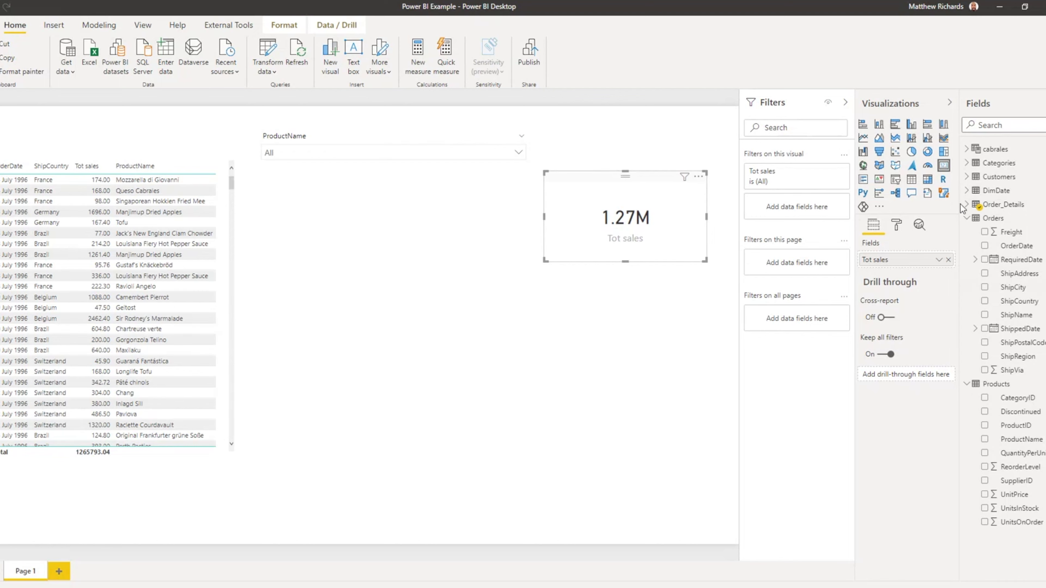
Step: Edit the Tot sales column formula in Order_Details, wrapping the whole expression in parentheses and adding +0 after it
mouse_move(980, 209)
left_click(965, 205)
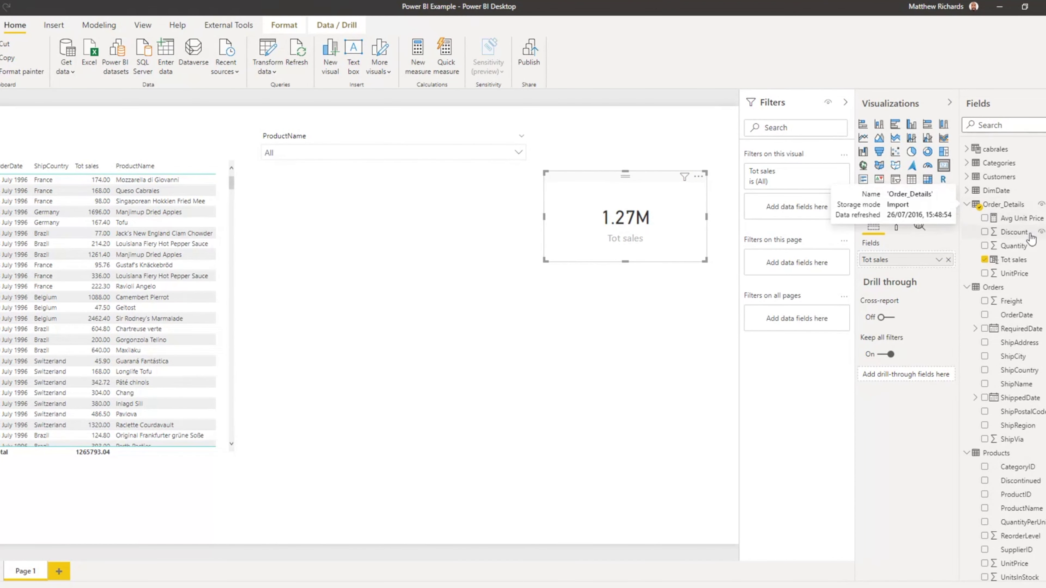
left_click(1010, 263)
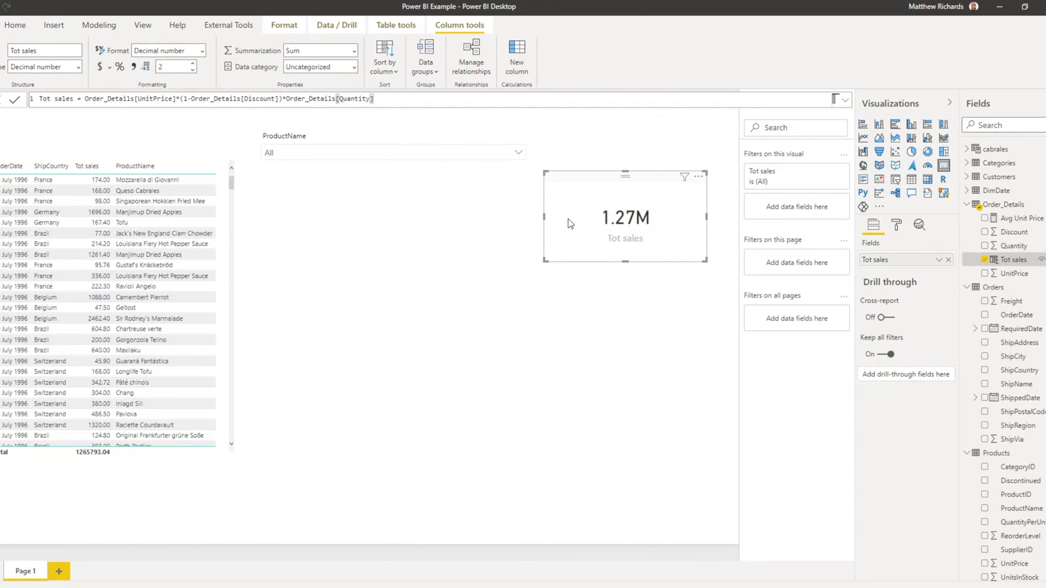
left_click(84, 99)
type("(")
left_click(387, 97)
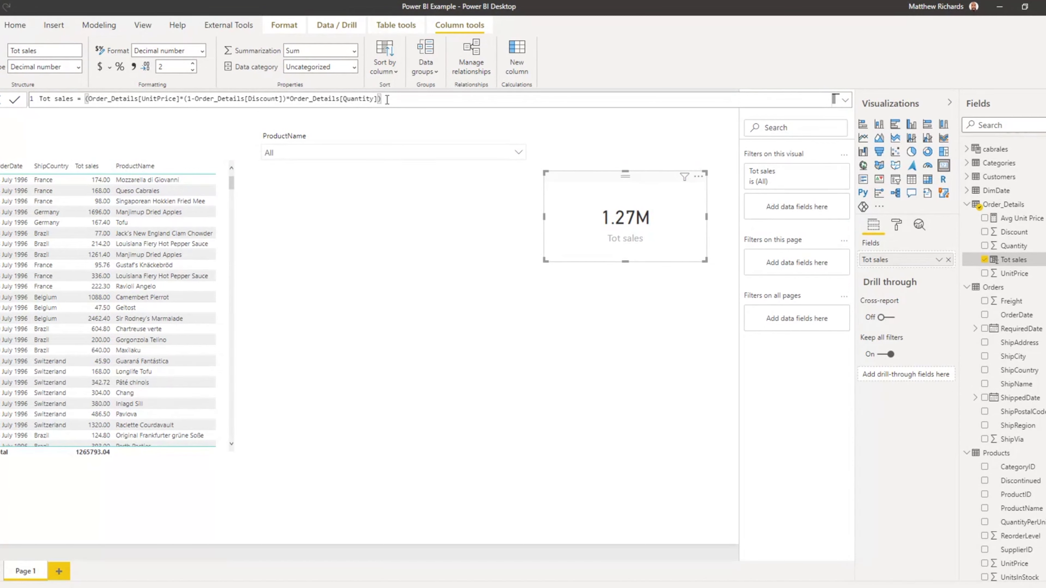
type("+0")
left_click(14, 101)
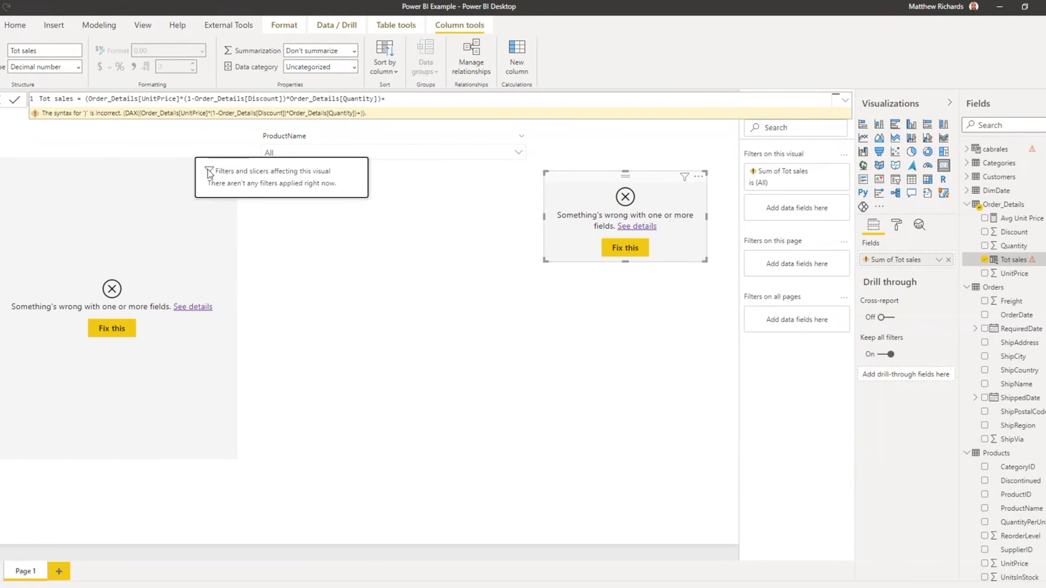
left_click(400, 102)
type("0")
left_click(14, 100)
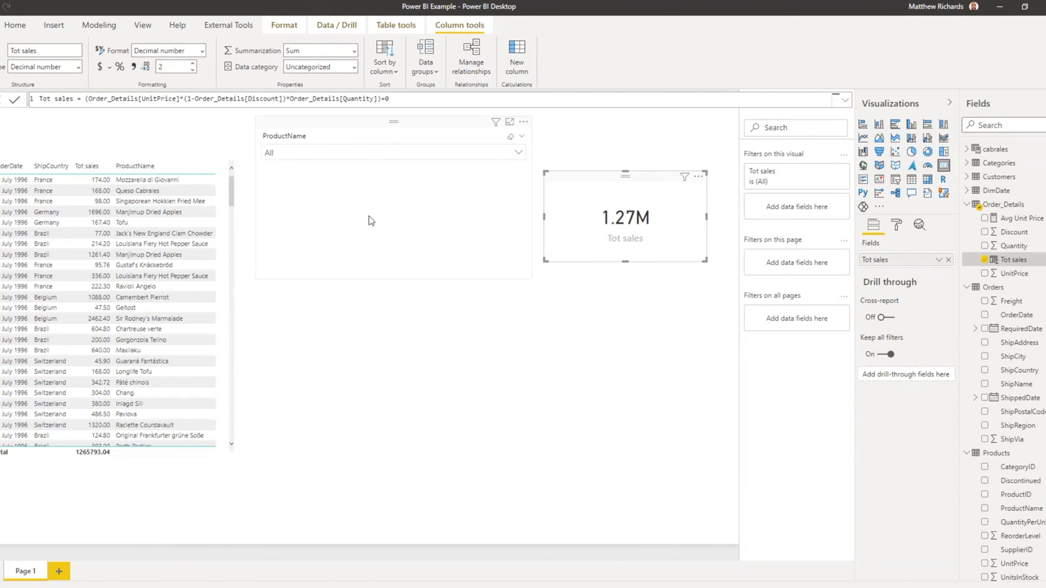
Step: Filter the page to Chocolate Teapot in the ProductName slicer, check the Tot sales card against the edited formula, and clear the filter
left_click(517, 155)
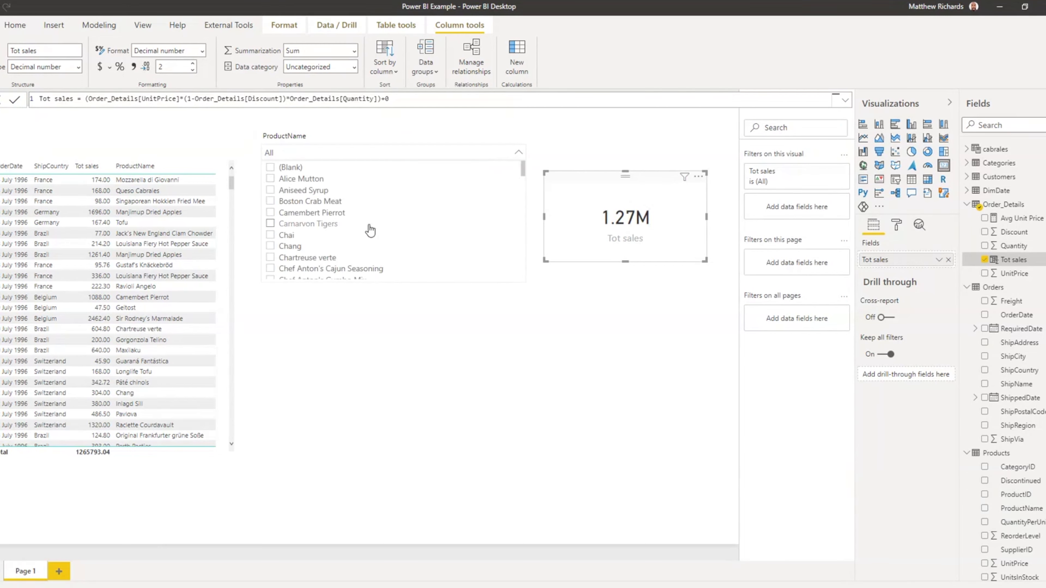
scroll(429, 232, "down", 2)
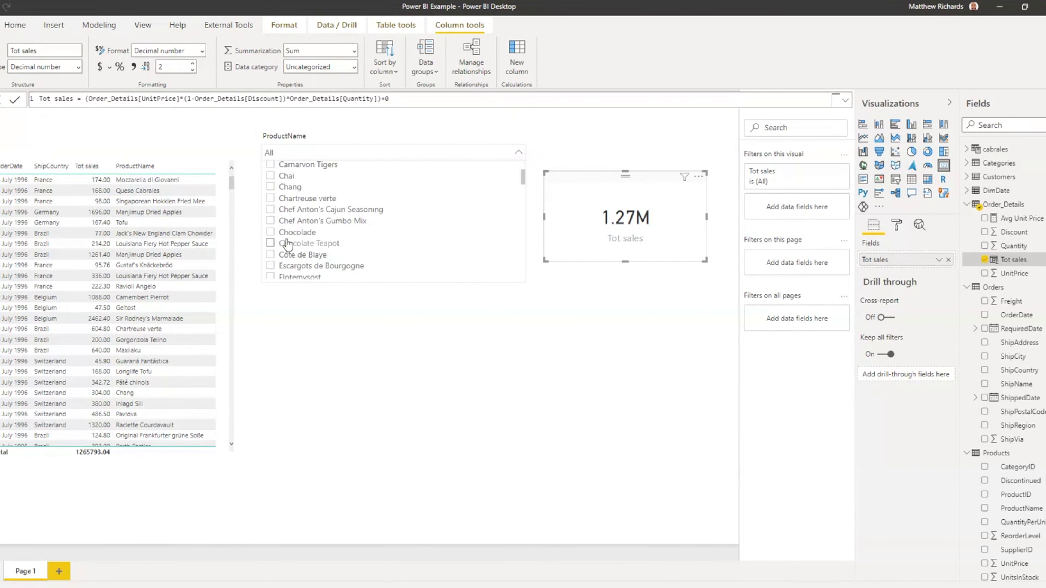
left_click(271, 243)
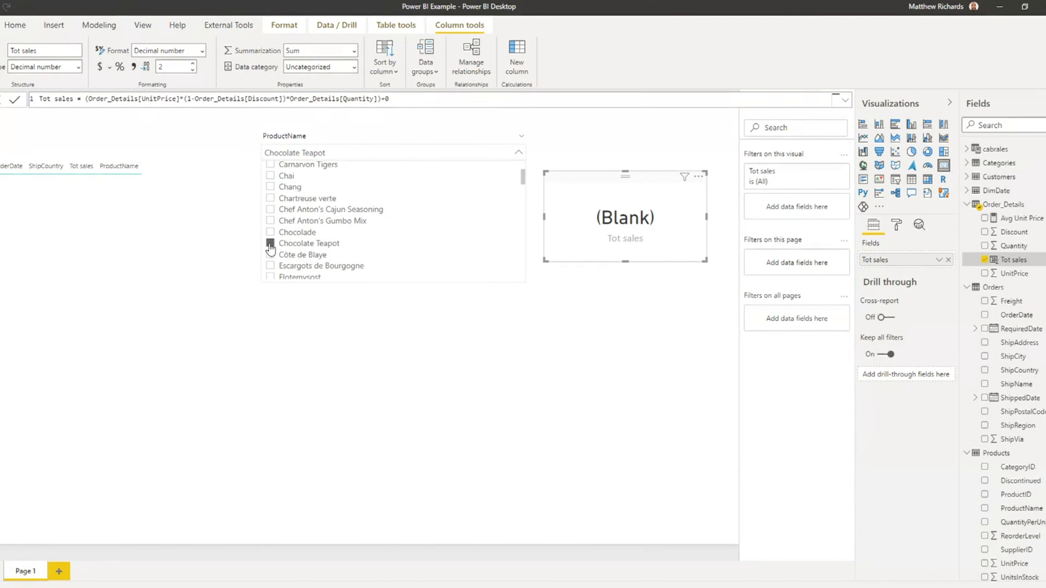
left_click(542, 124)
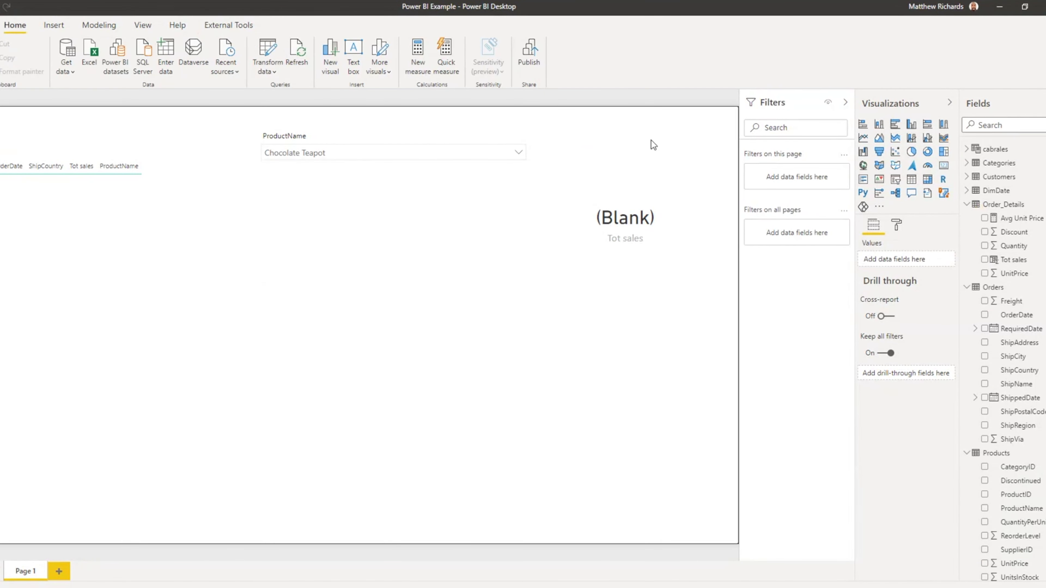
left_click(663, 234)
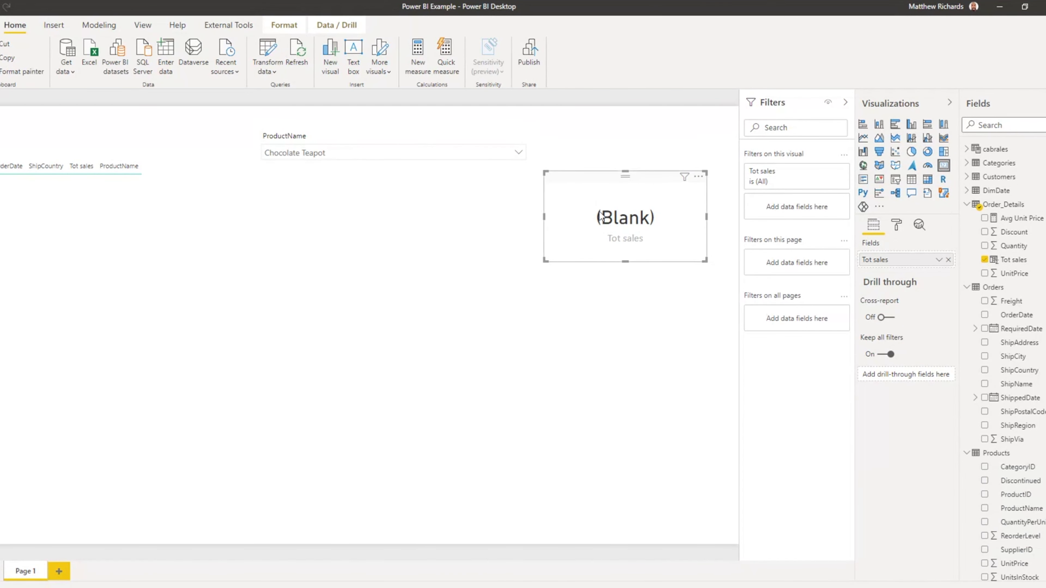
left_click(518, 153)
left_click(270, 243)
left_click(547, 121)
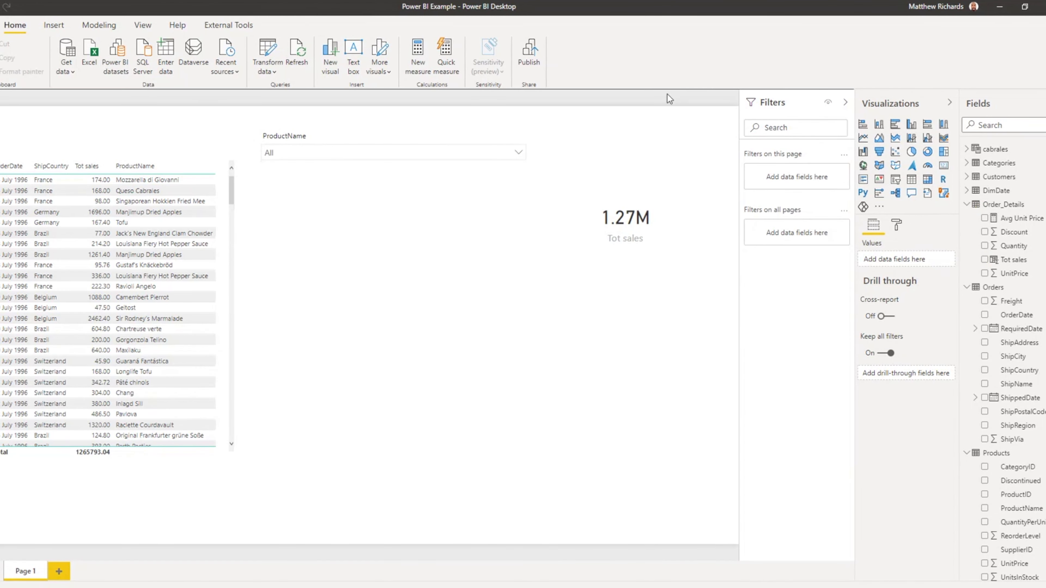
Step: Review the Tot sales column's whole formula expression and the field options of the card that uses it
left_click(630, 201)
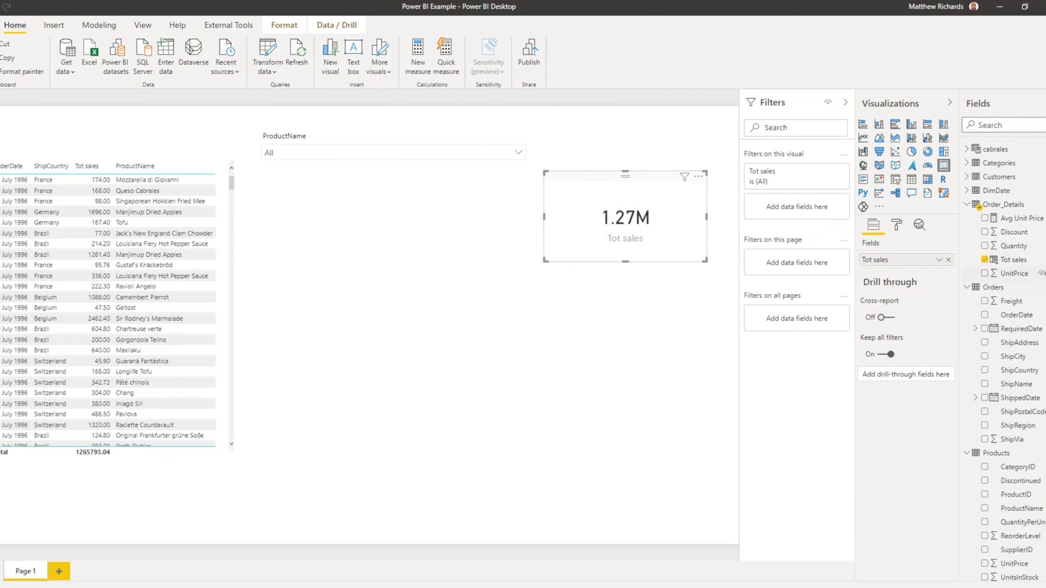
left_click(1025, 260)
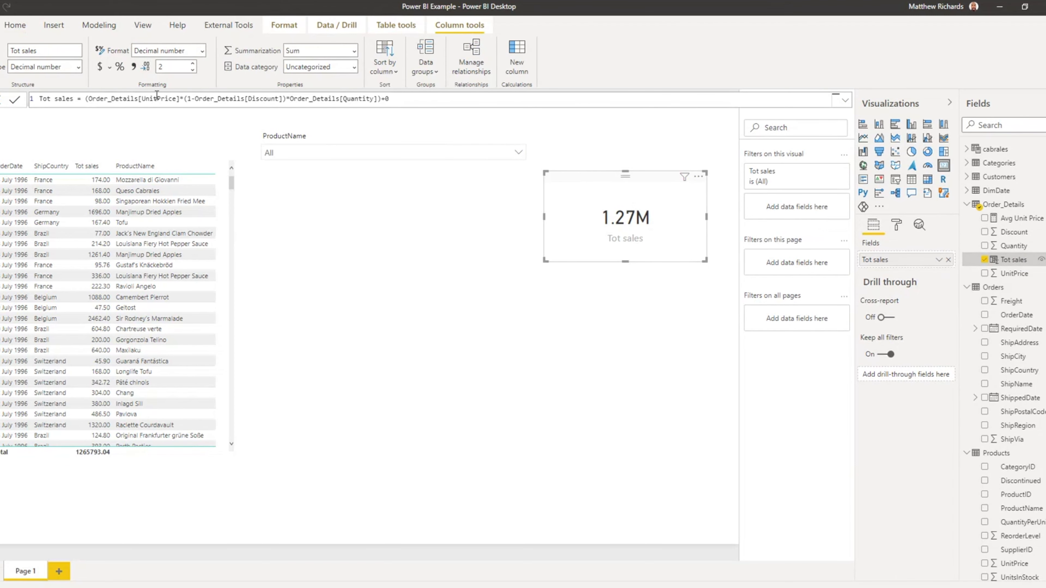
left_click(85, 101)
left_click(403, 103)
left_click_drag(87, 101, 393, 103)
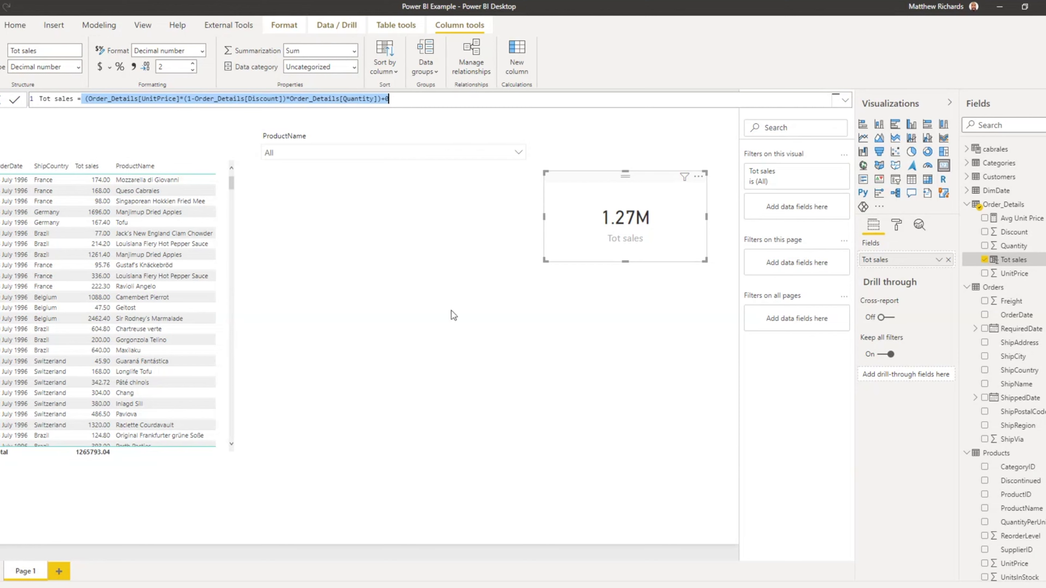
left_click(531, 275)
left_click(609, 233)
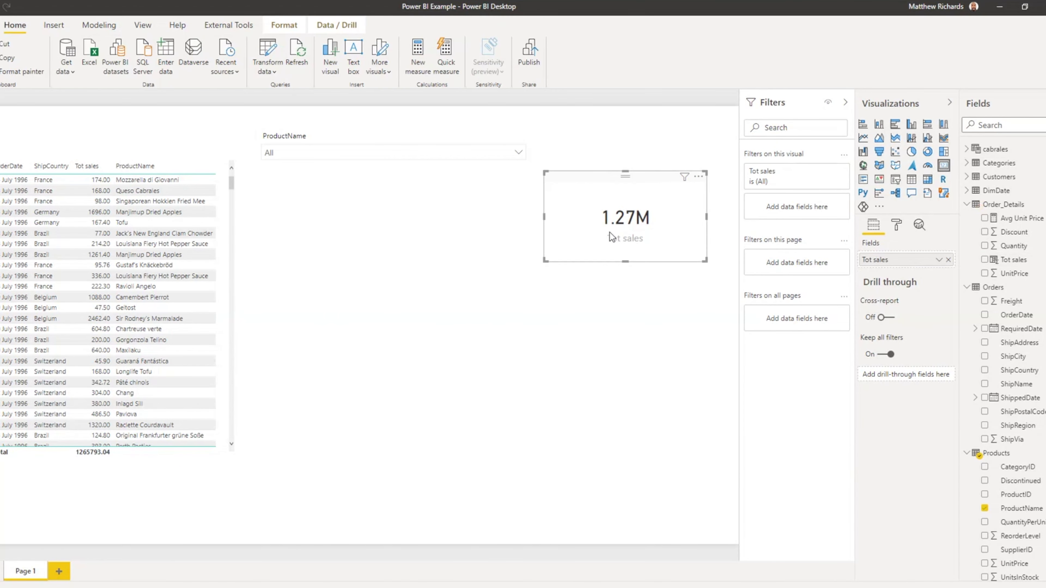
left_click(939, 260)
left_click(649, 349)
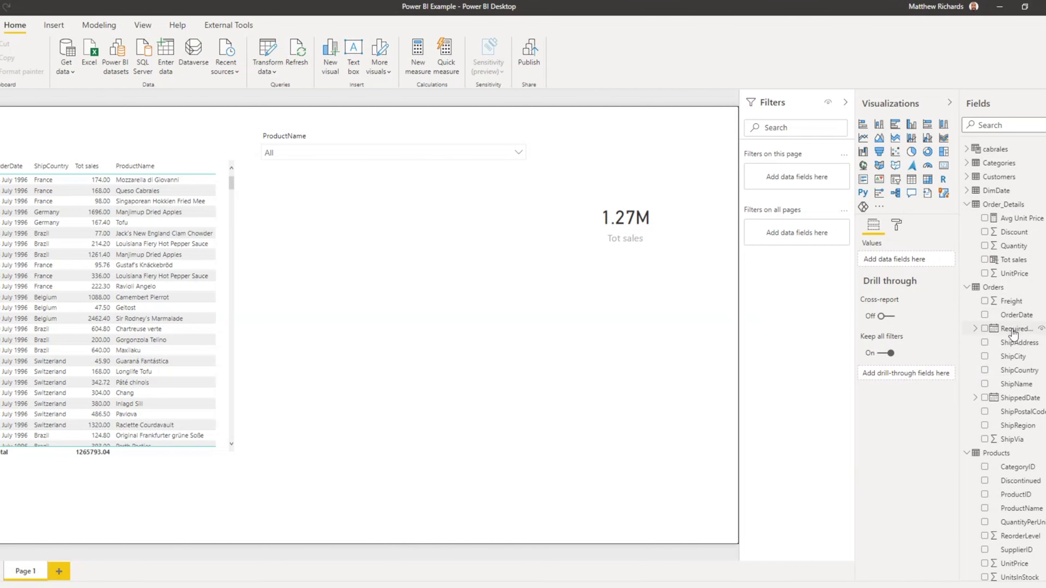
Step: Add a new measure named CountOfCities to the Orders table
left_click(1013, 359)
right_click(1016, 358)
right_click(1018, 358)
right_click(1018, 358)
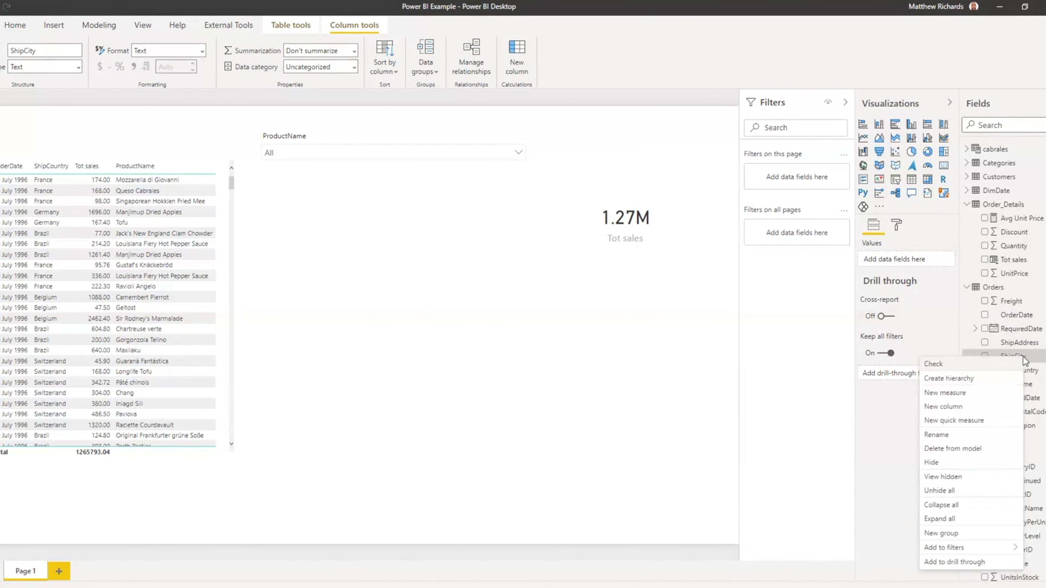
key("Escape")
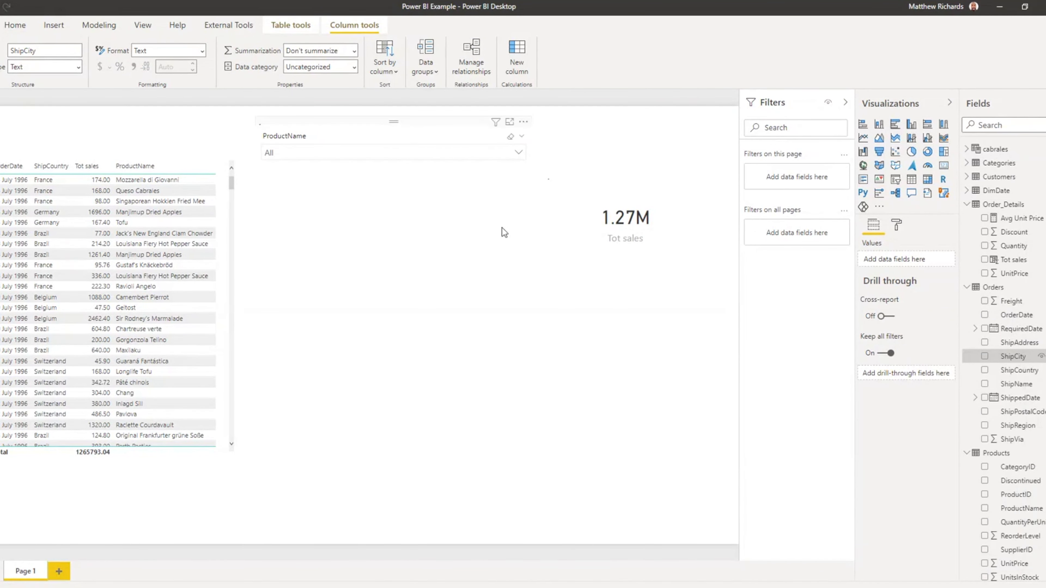
type("Count")
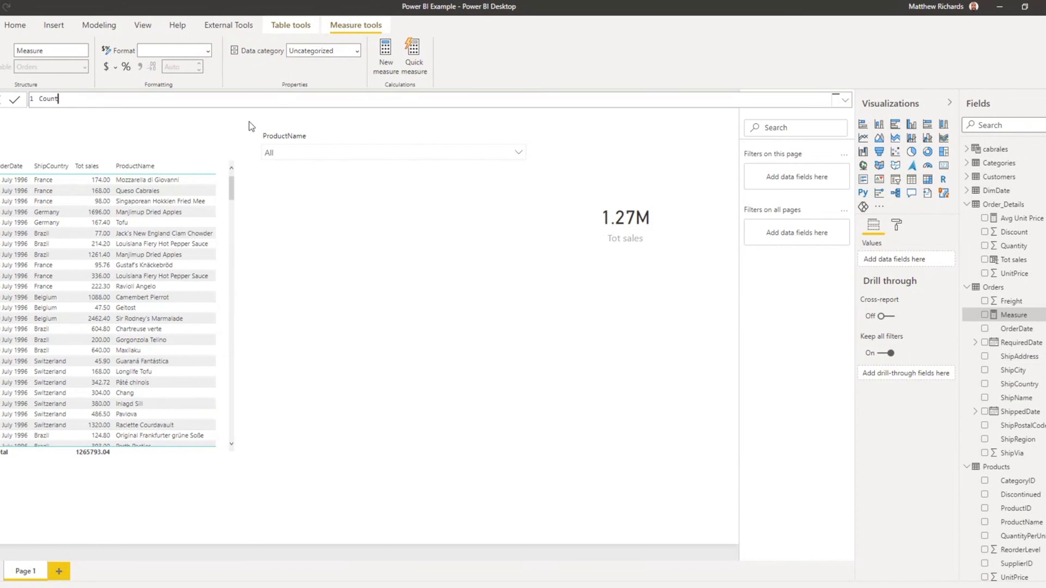
type("Od")
type("Citiesd")
type(" =")
Step: Try to define the CountOfCities measure with only Shipcity as its expression
key("BackSpace")
type("Ship")
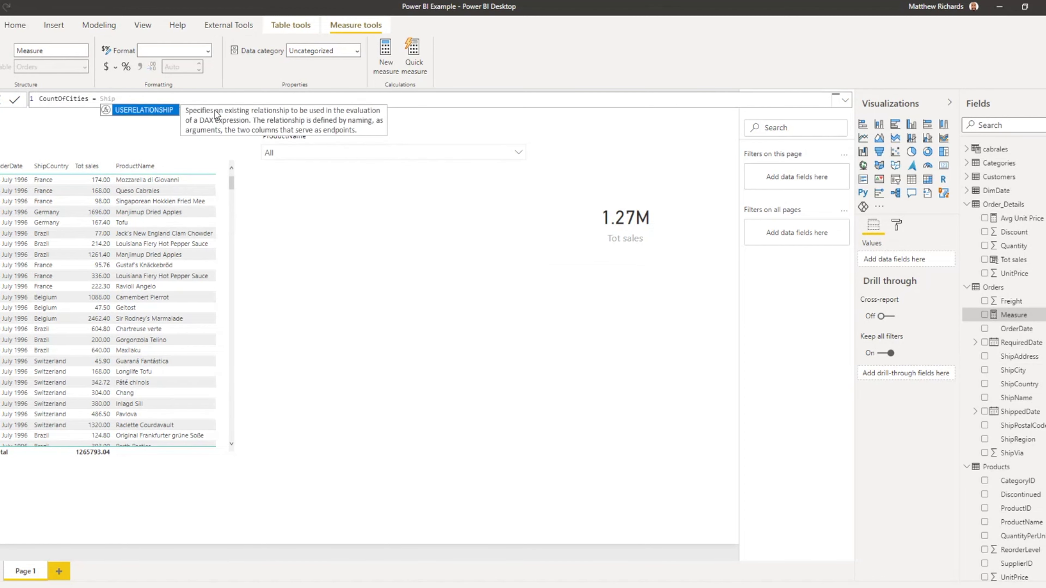
key("Escape")
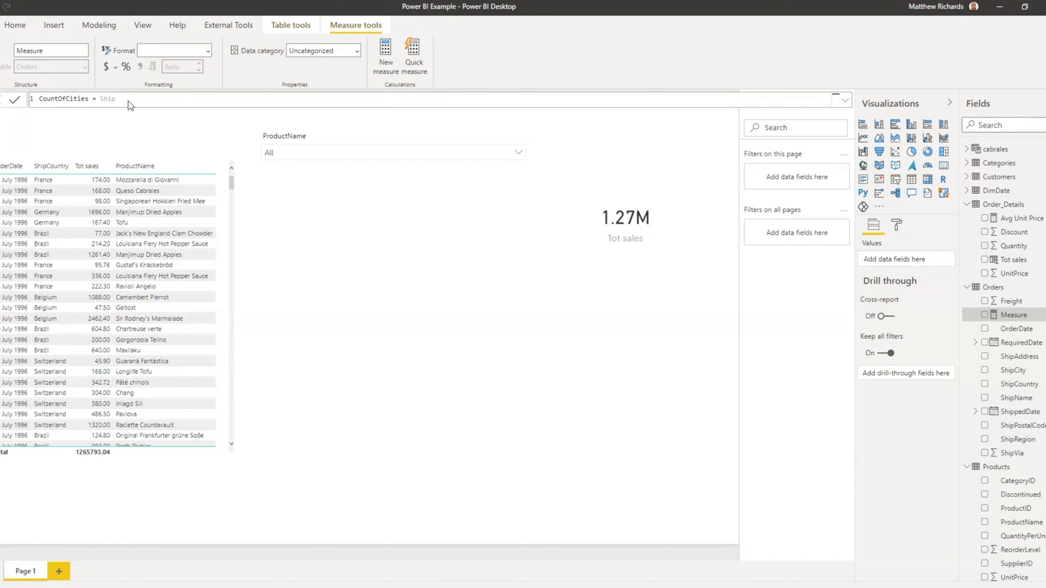
key("Return")
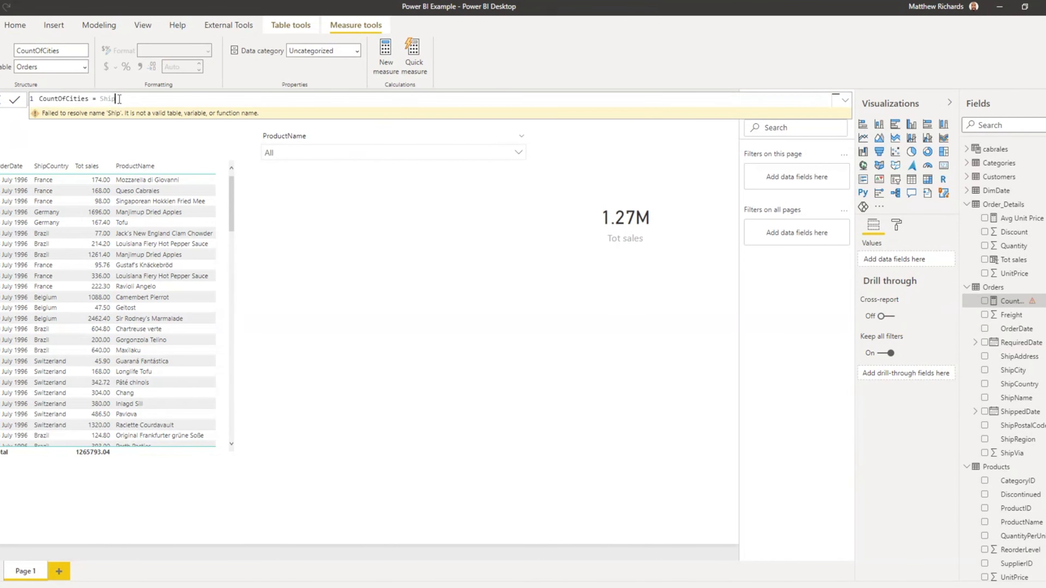
type("city")
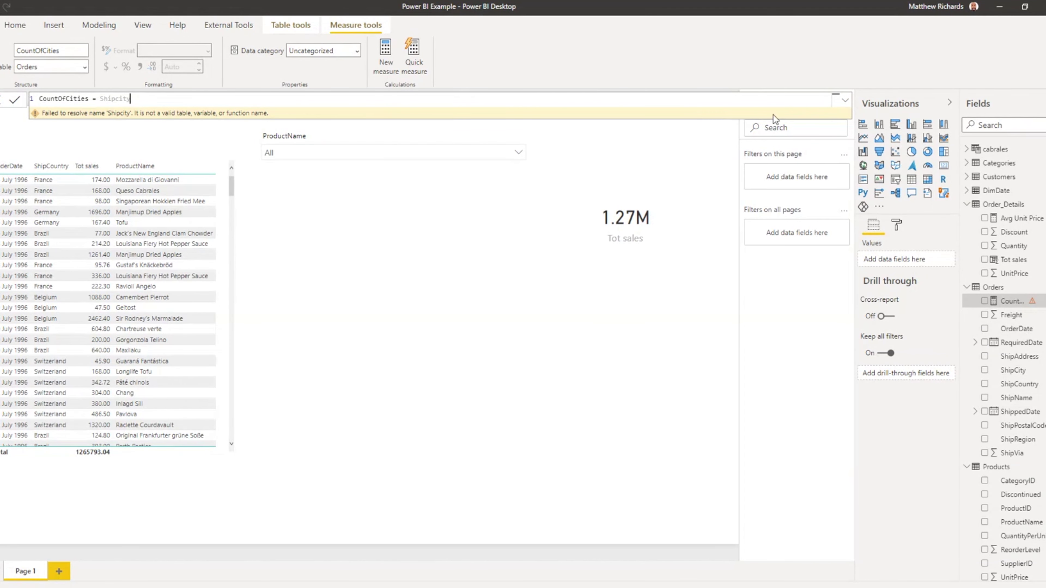
Step: Add a new calculated column named CountCity to the Orders table, with the formula editor expanded
left_click(842, 103)
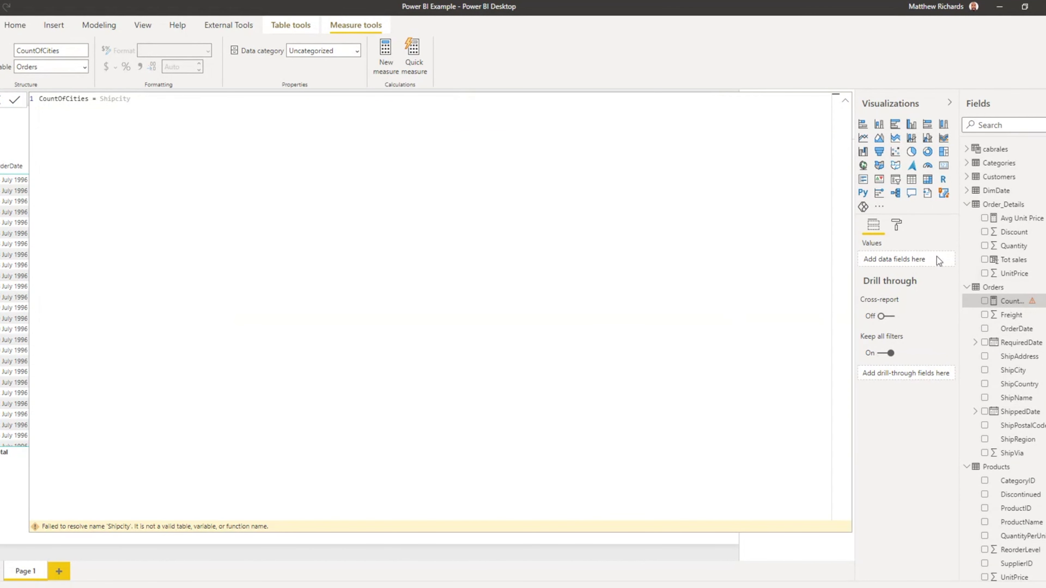
right_click(1008, 318)
right_click(1013, 301)
left_click(933, 337)
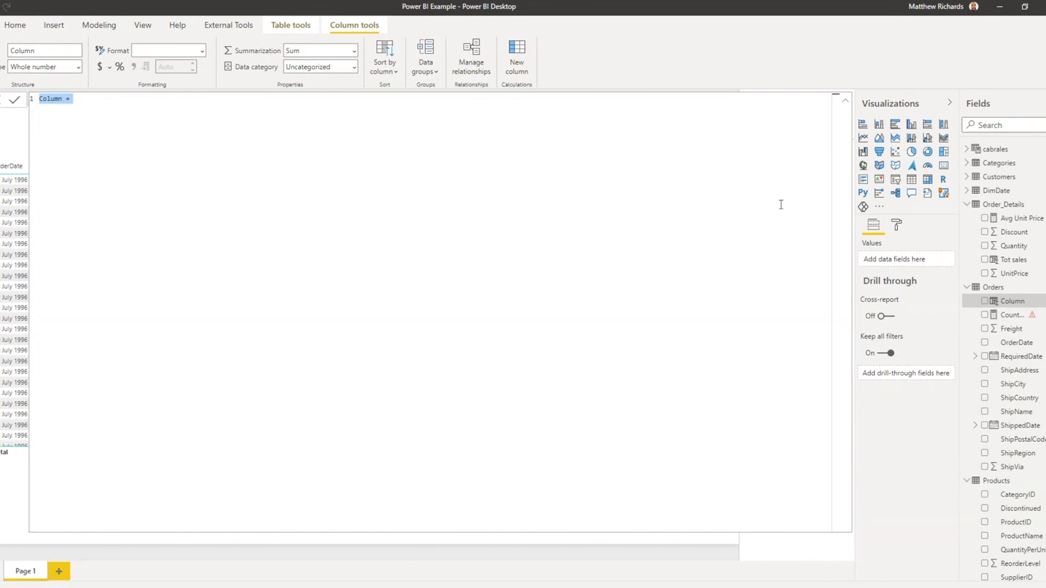
left_click(68, 98)
double_click(58, 98)
type("Count ity")
left_click(87, 99)
Step: Define the CountCity column as Count(Orders[ShipCity]), commit the formula and collapse the formula editor
type("Count")
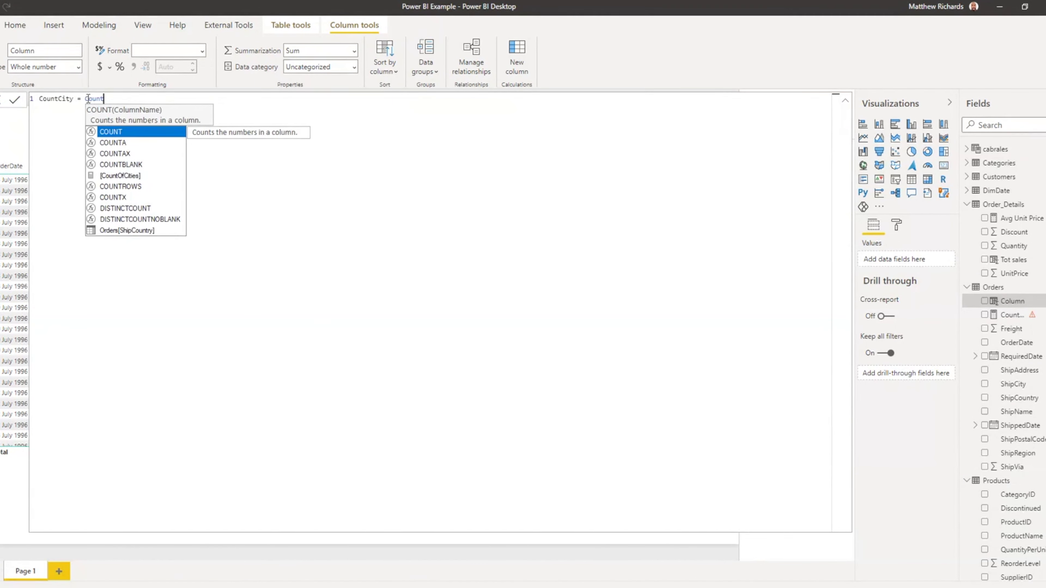
type("(")
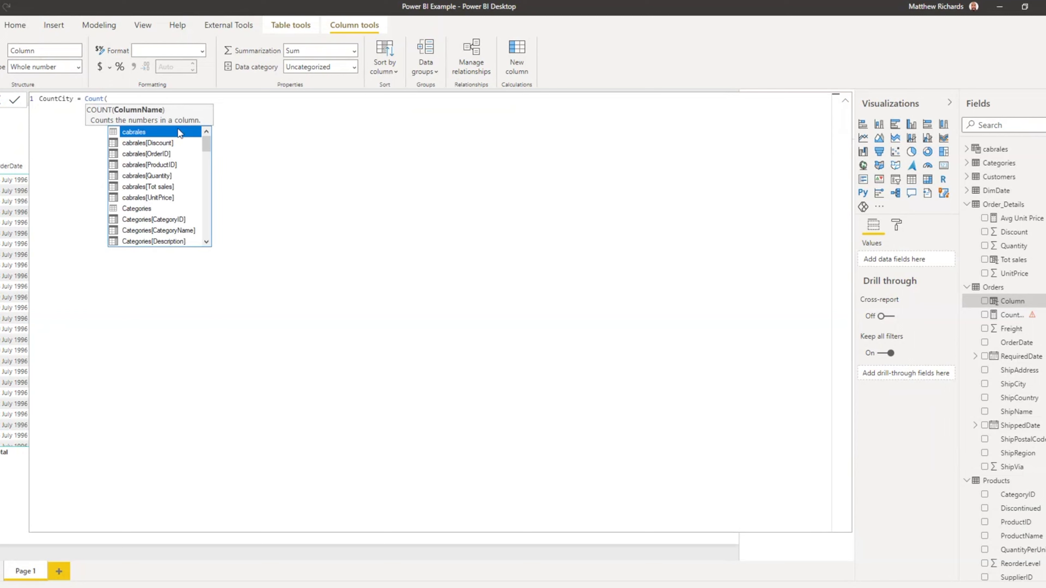
type("sh")
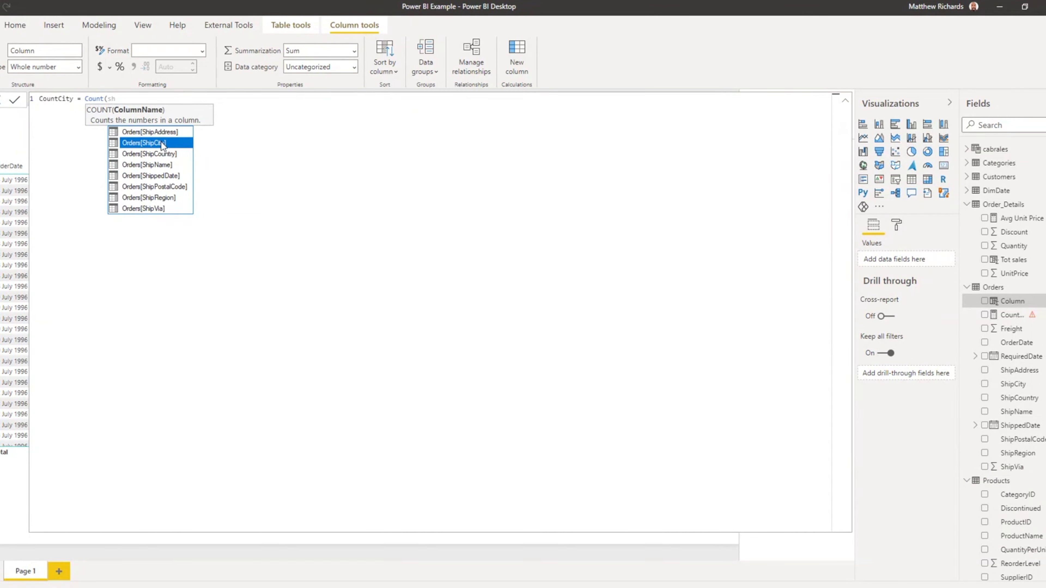
left_click(159, 143)
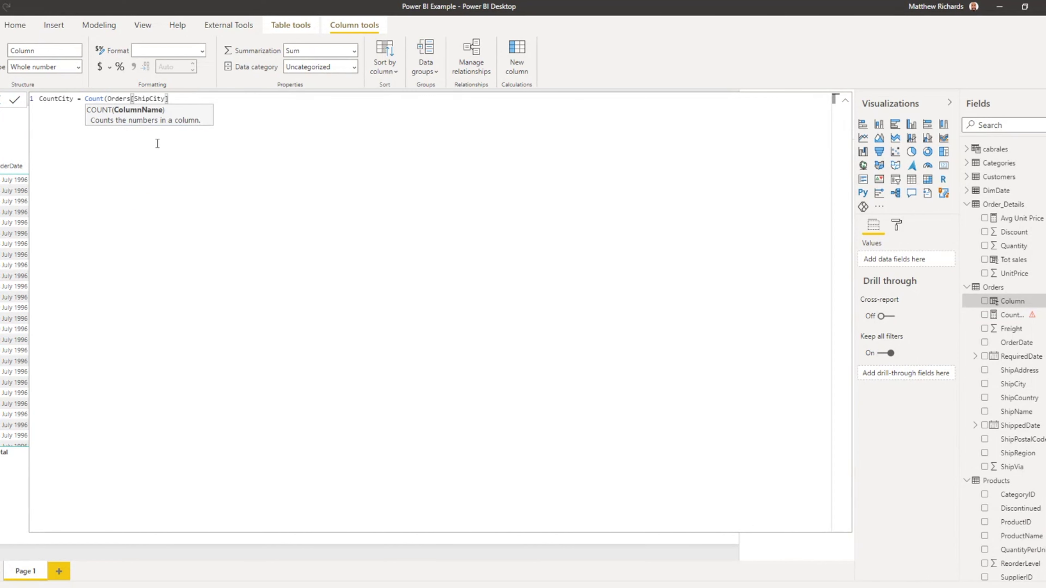
type(")")
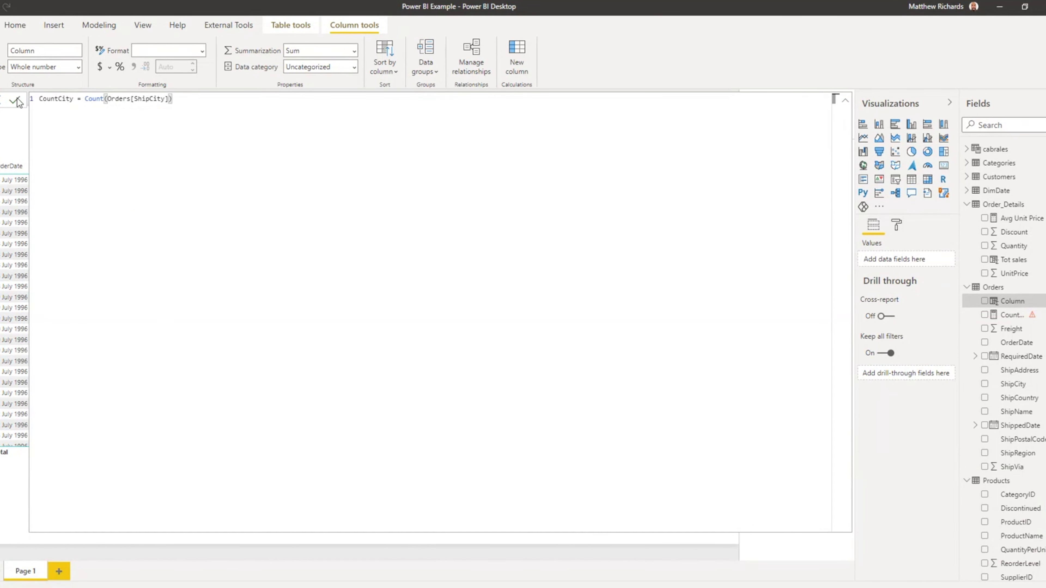
key("Return")
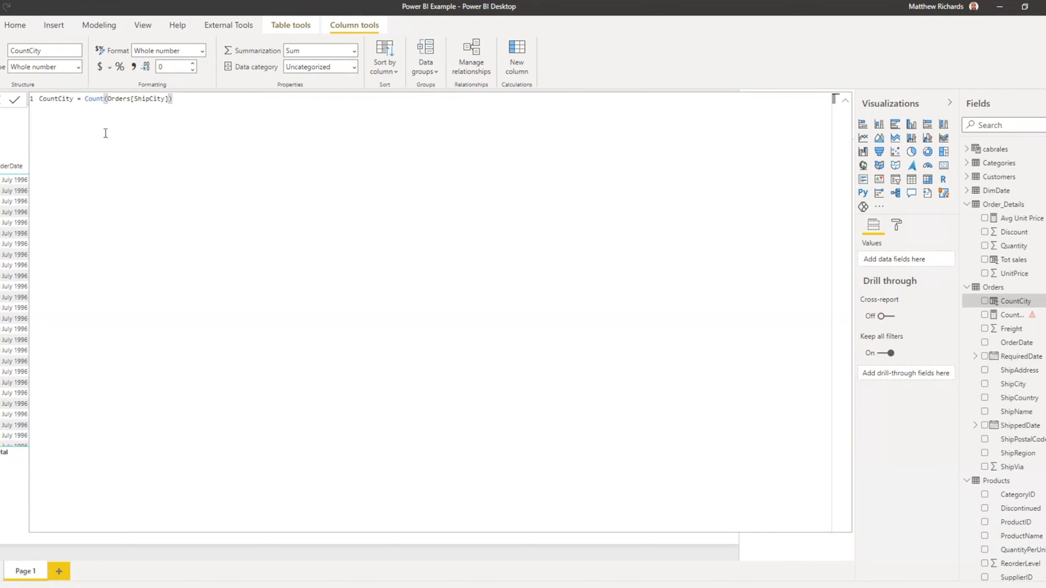
left_click(846, 104)
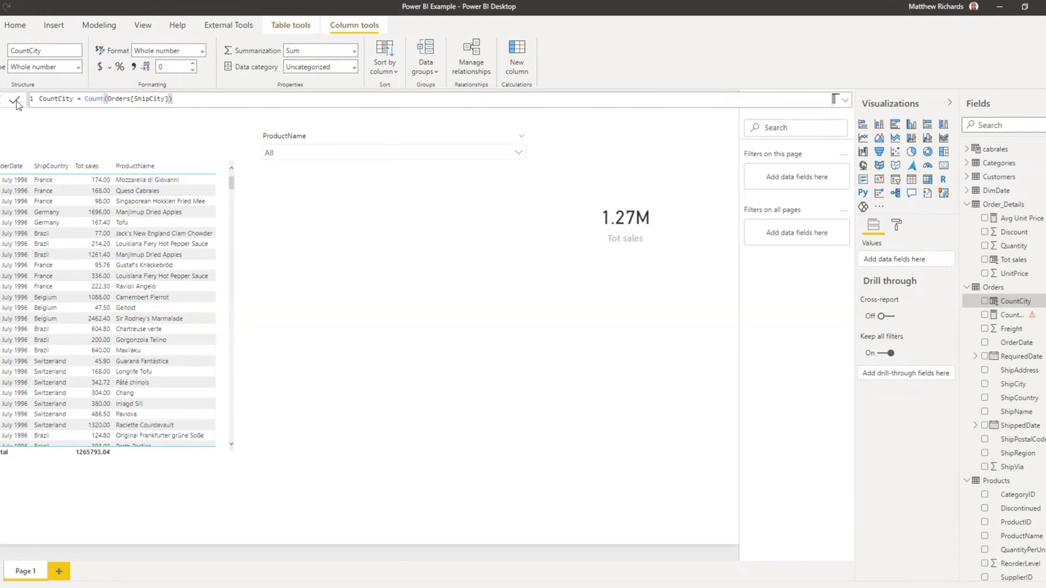
Step: Replace Tot sales with CountCity in the card and filter the page to Chocolate Teapot in the slicer
left_click(640, 183)
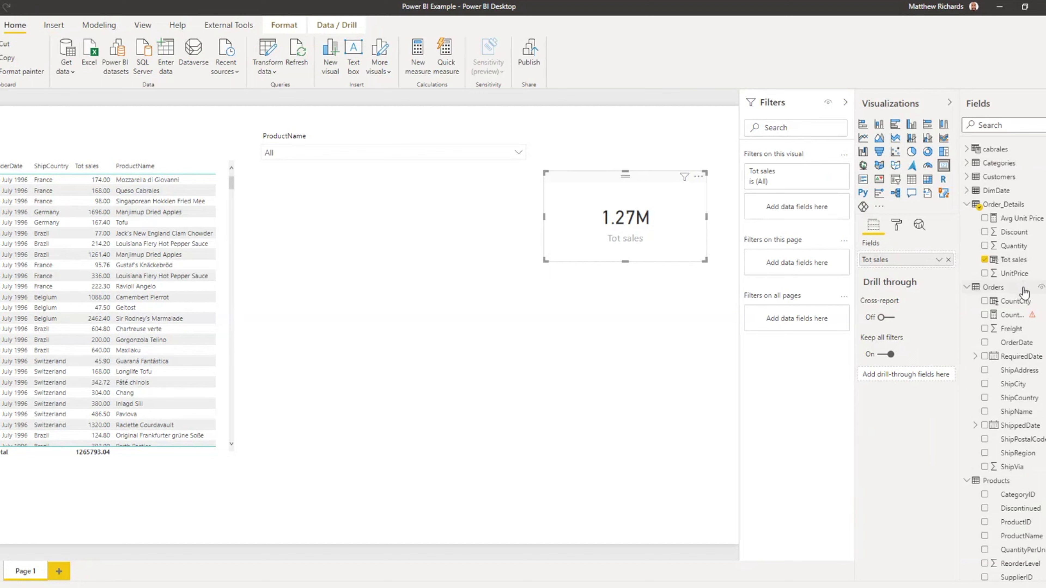
left_click_drag(1012, 305, 913, 265)
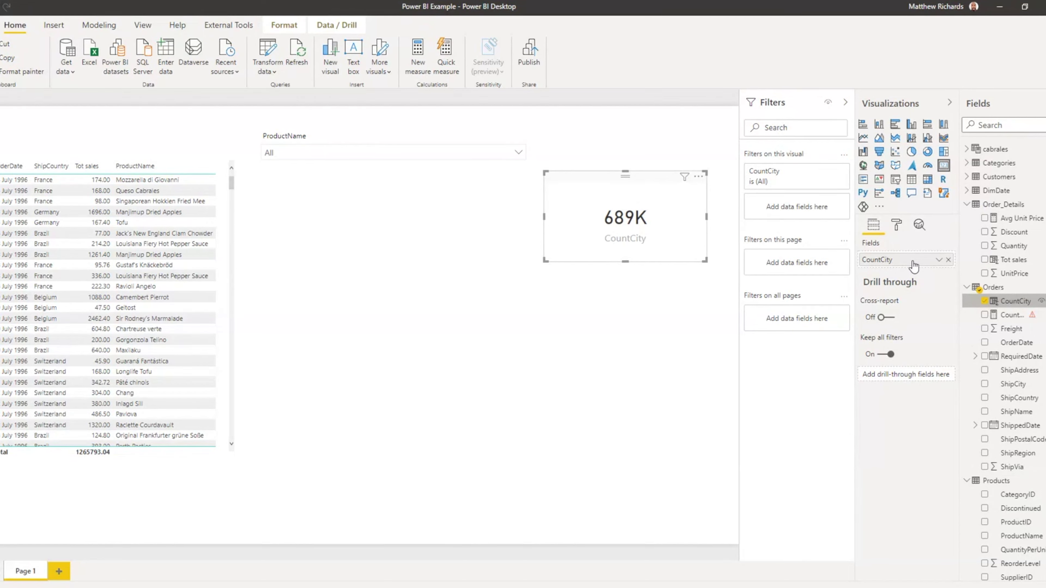
left_click(519, 153)
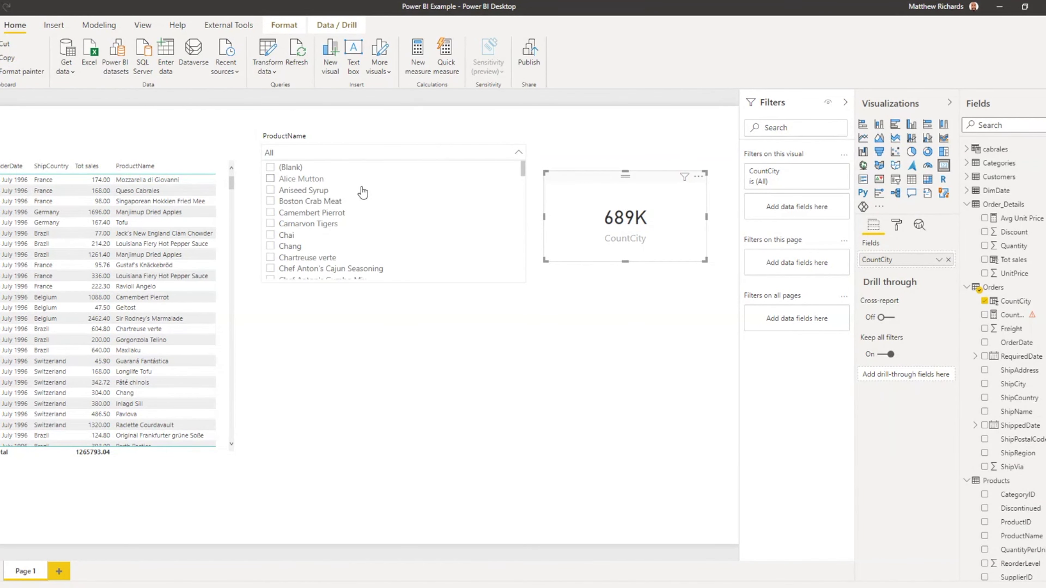
scroll(362, 204, "down", 2)
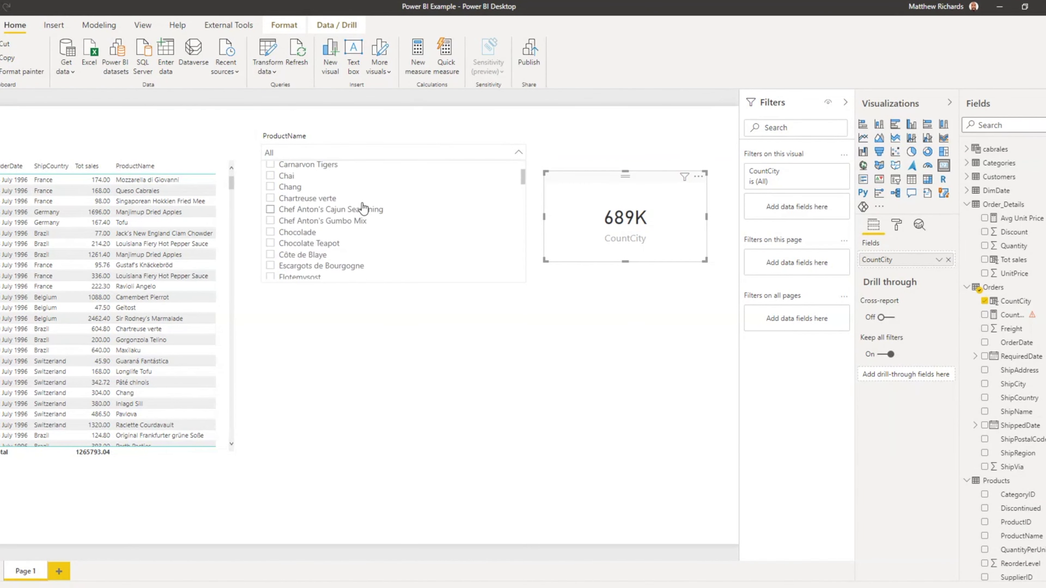
left_click(274, 245)
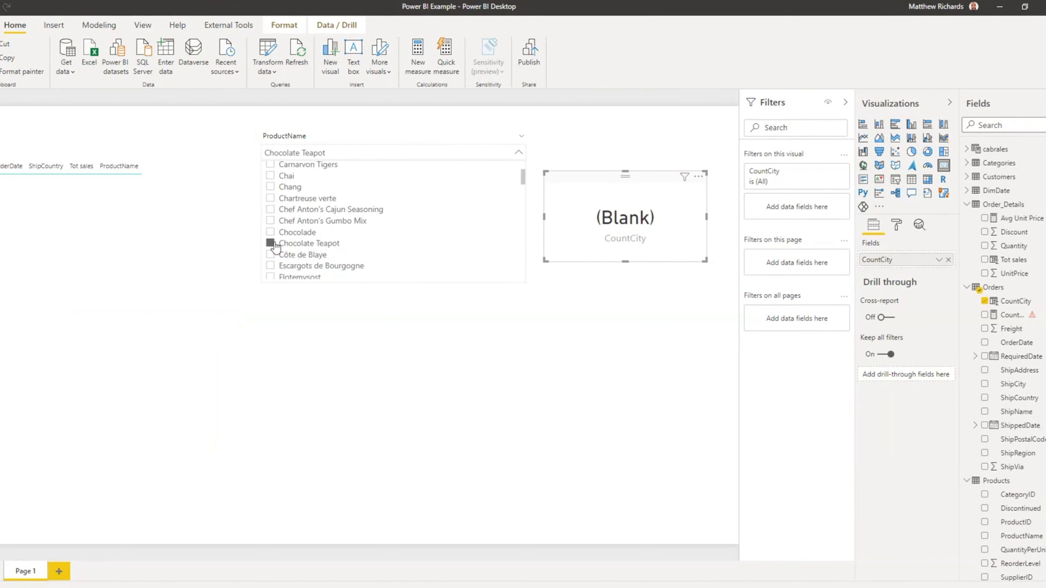
Step: Append +0 to the CountCity column formula, commit it and recheck the card
left_click(1016, 303)
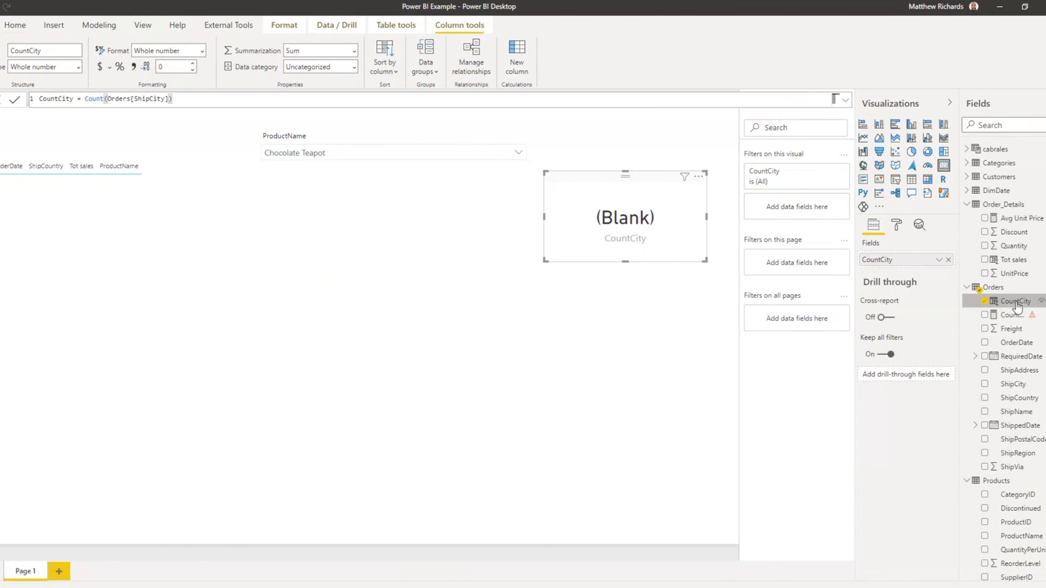
left_click(198, 101)
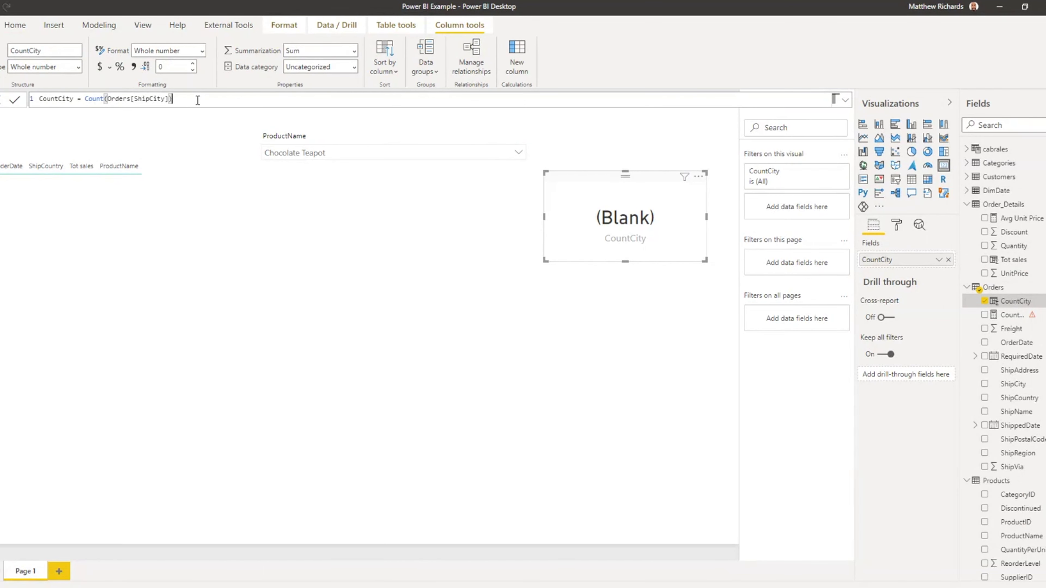
type("+0")
left_click(13, 103)
left_click(581, 161)
left_click(658, 193)
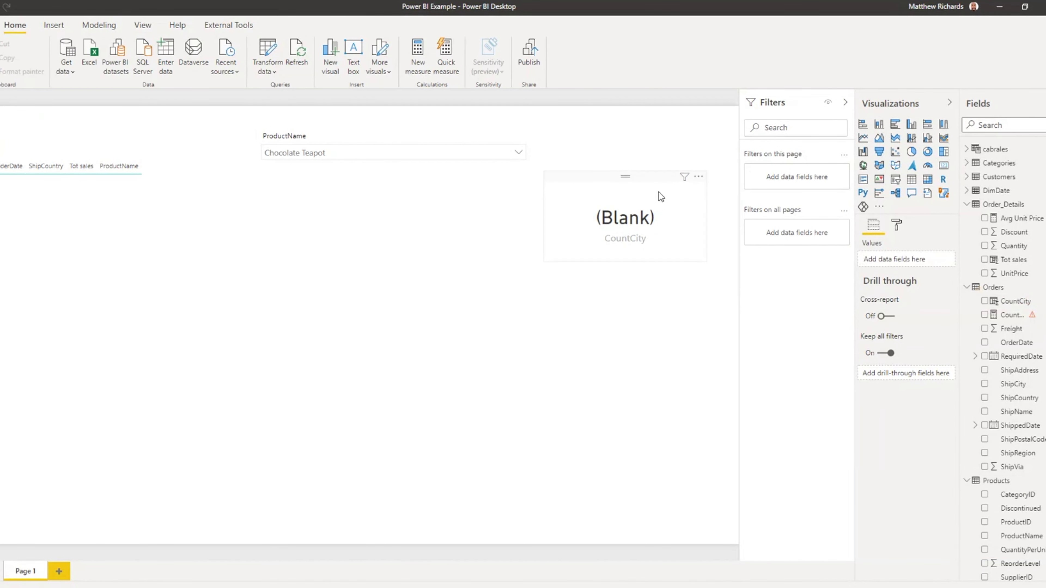
Step: Convert the CountCity card to a table visual, set its field to Don't summarize and make the visual slightly taller
left_click(911, 179)
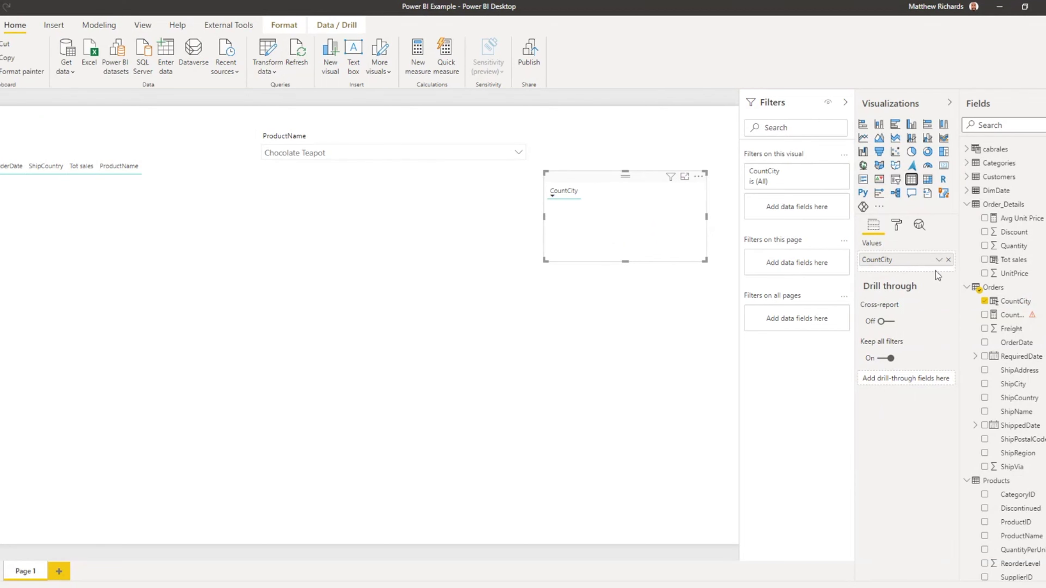
left_click(939, 259)
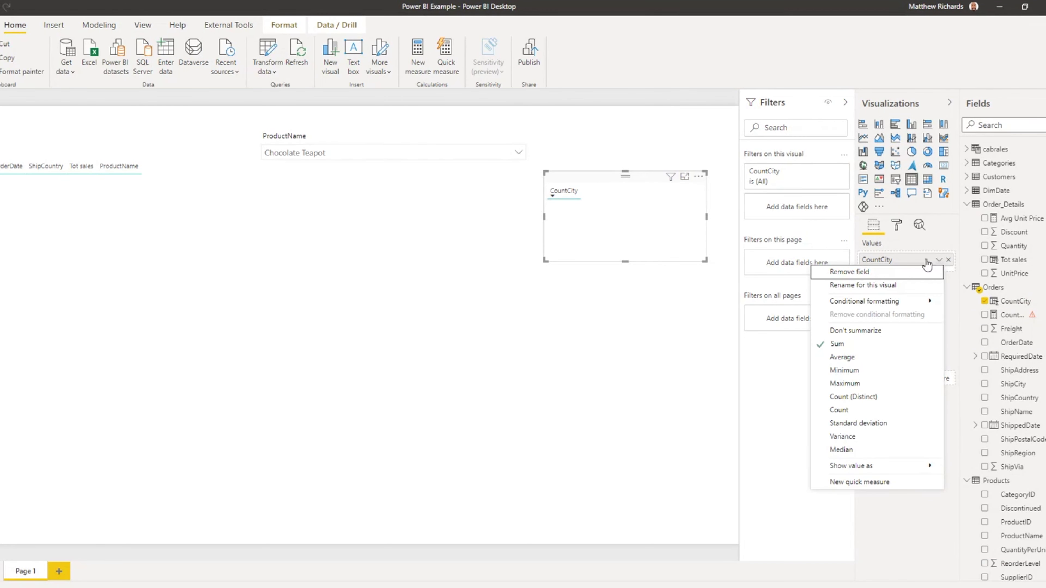
left_click(850, 332)
left_click_drag(705, 260, 706, 275)
left_click(699, 177)
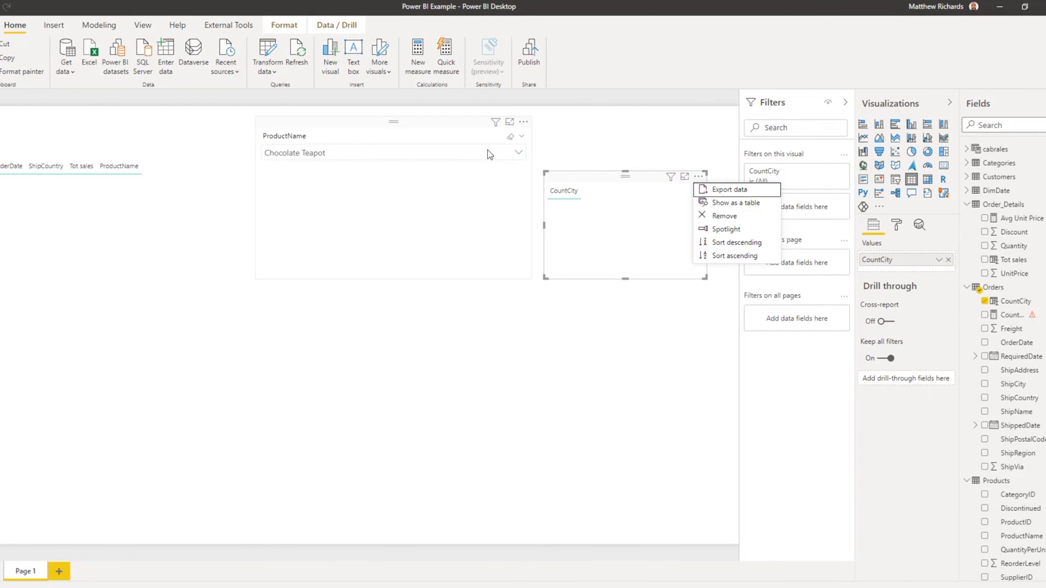
Step: Filter the ProductName slicer to Carnarvon Tigers and to Chocolate Teapot to compare CountCity, and clear the selection back to All
left_click(520, 152)
left_click(520, 152)
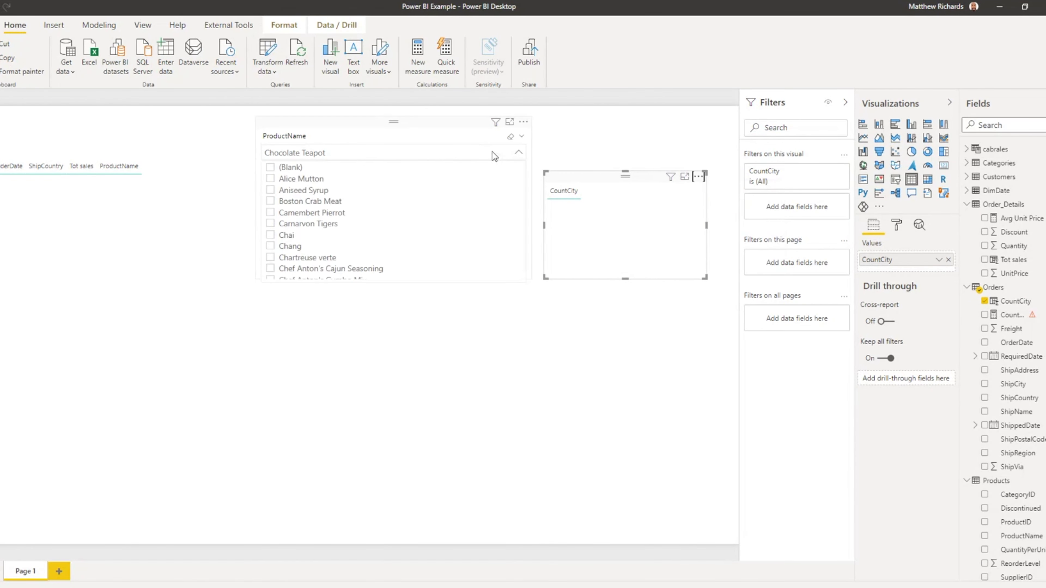
left_click(287, 227)
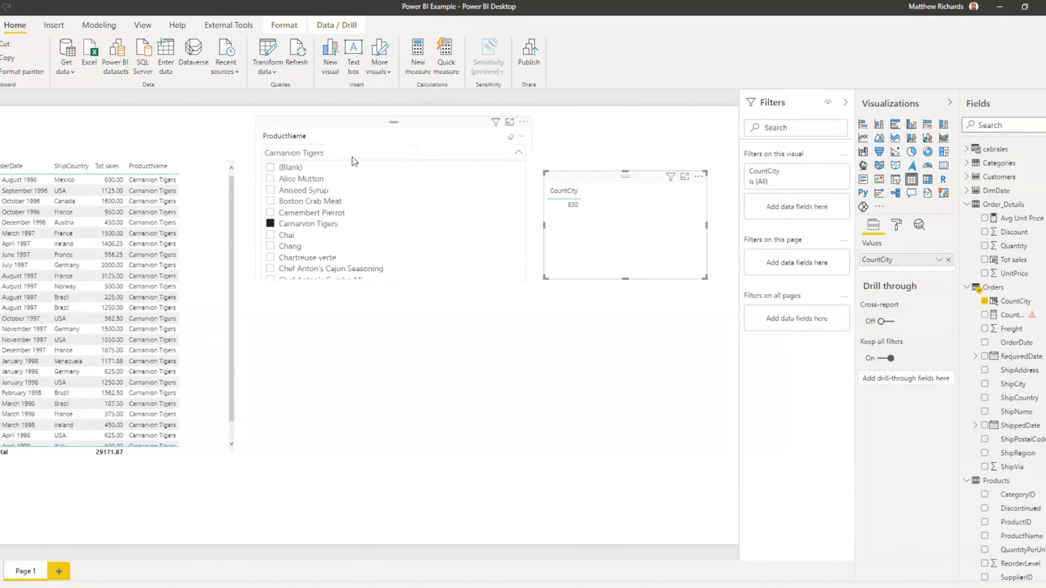
scroll(288, 268, "down", 3)
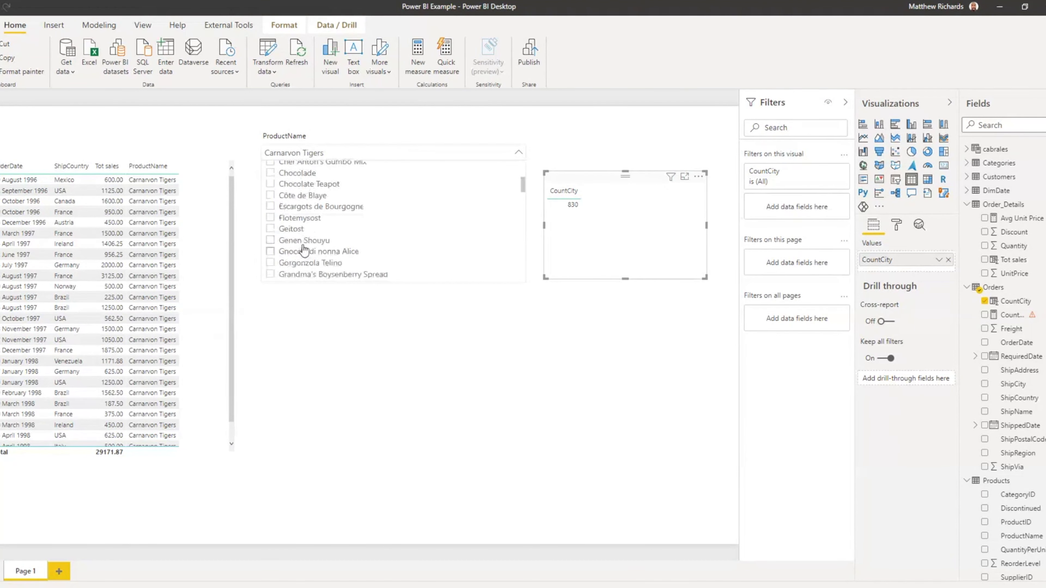
left_click(271, 184)
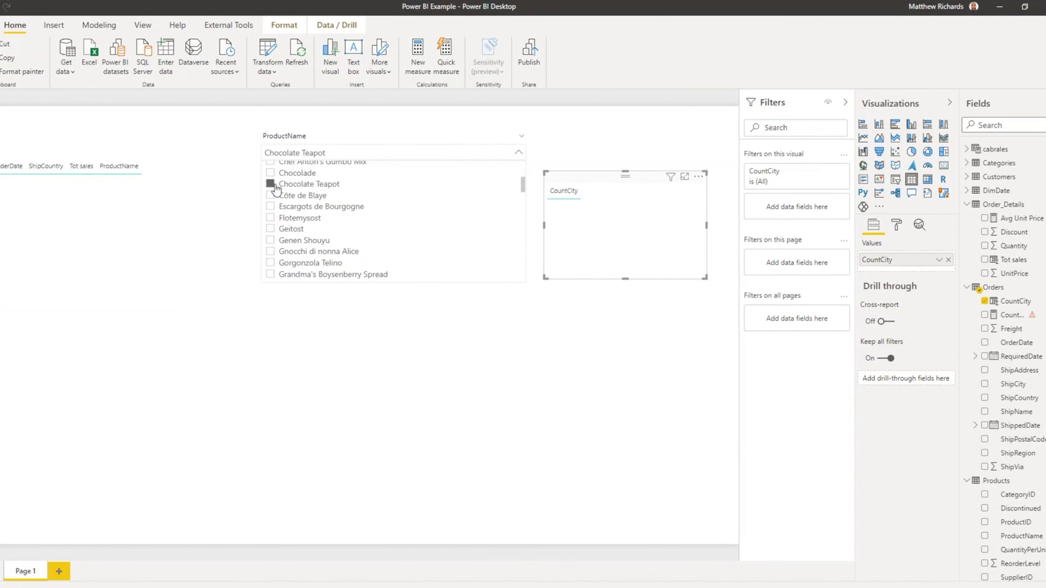
left_click(270, 184)
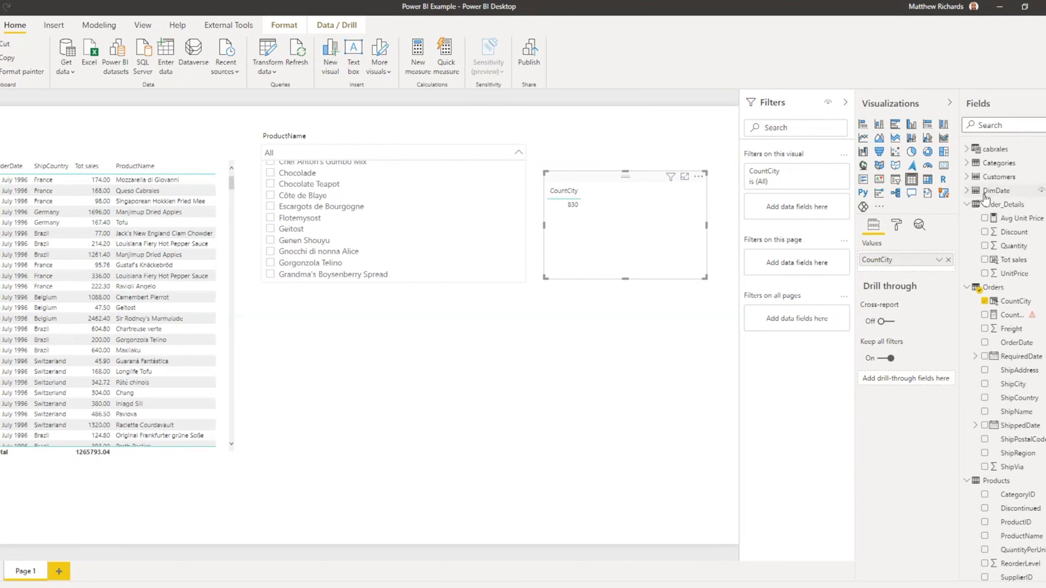
Step: Collapse the Order_Details, Orders and Products field lists, look over the model relationships and return to the report page
left_click(967, 206)
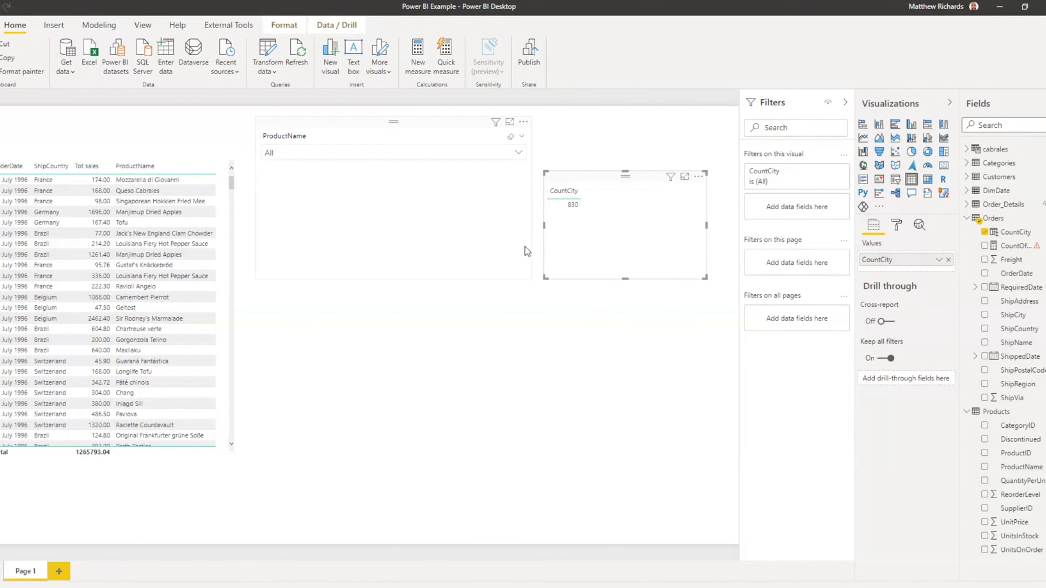
left_click(967, 218)
left_click(966, 232)
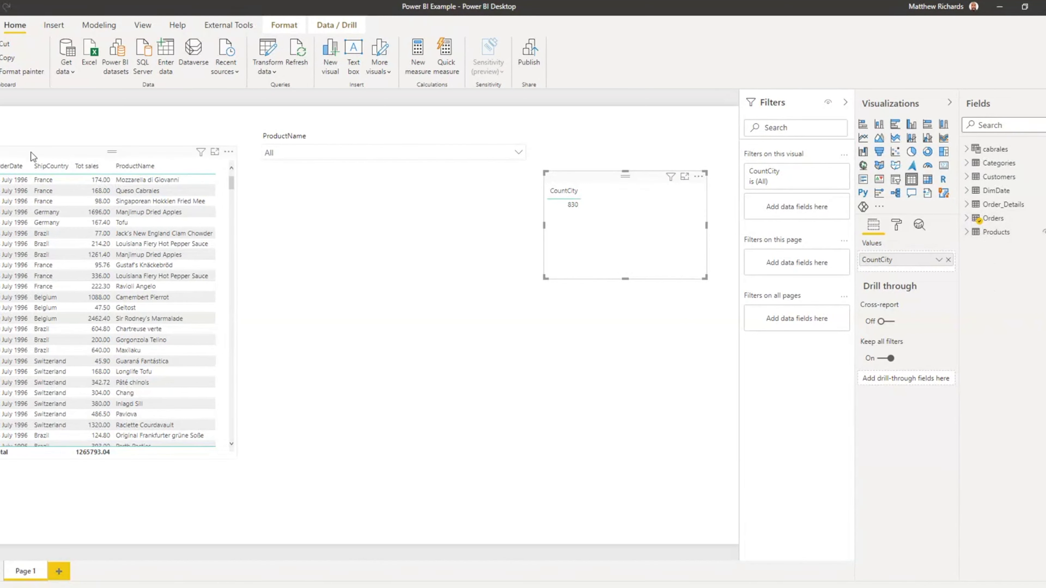
left_click(4, 206)
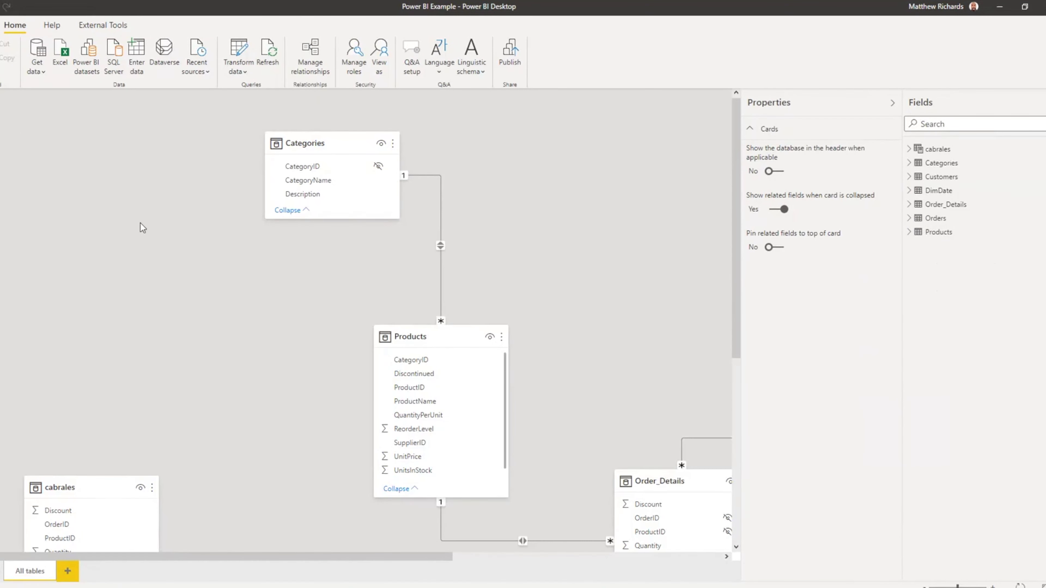
scroll(140, 226, "down", 3)
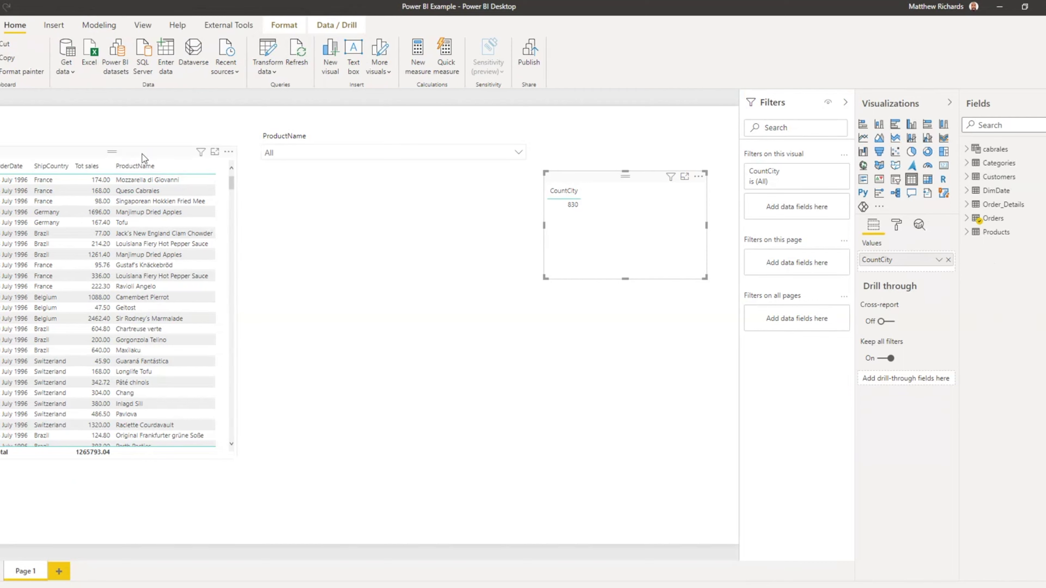
Step: Shrink the ProductName slicer in width and height and position it just beside the upper part of the sales table
left_click(68, 154)
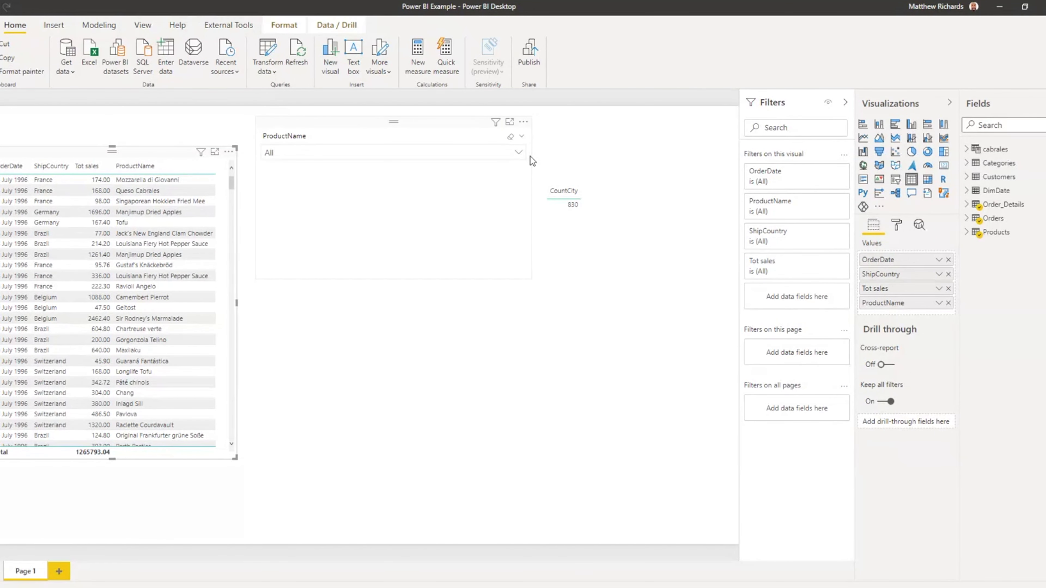
left_click_drag(434, 126, 439, 156)
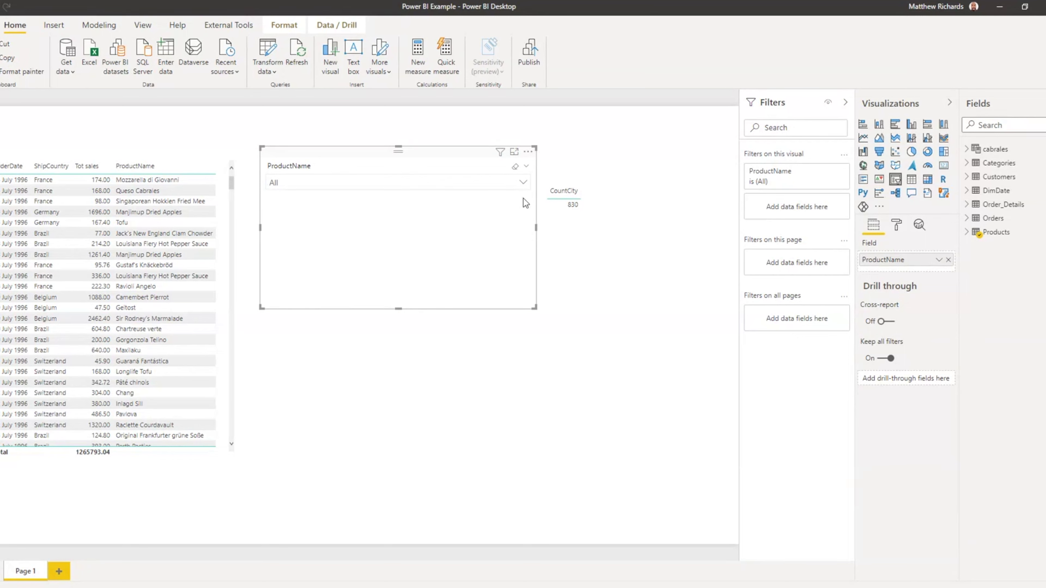
left_click_drag(535, 228, 411, 221)
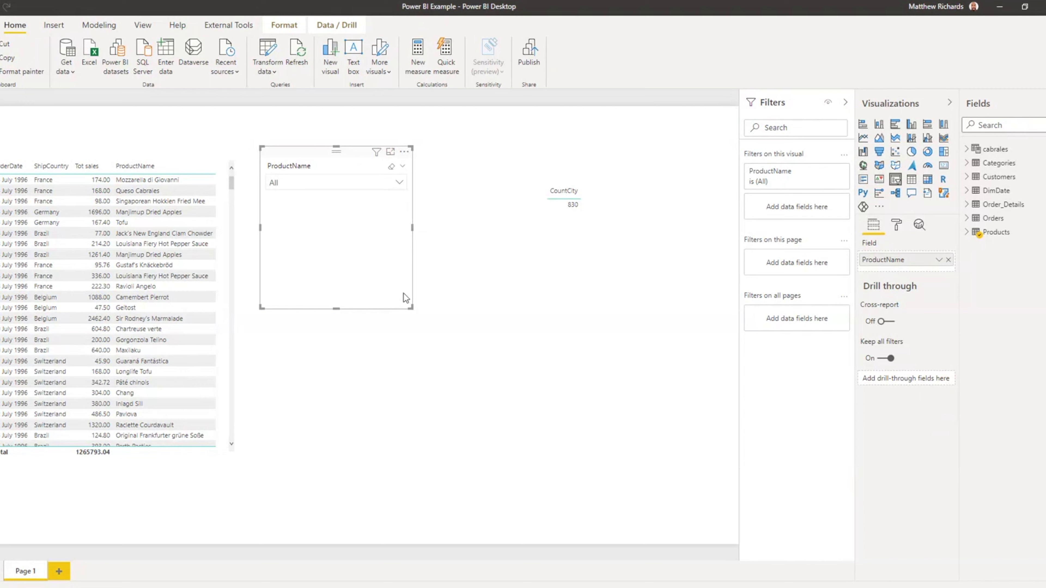
left_click_drag(411, 307, 404, 237)
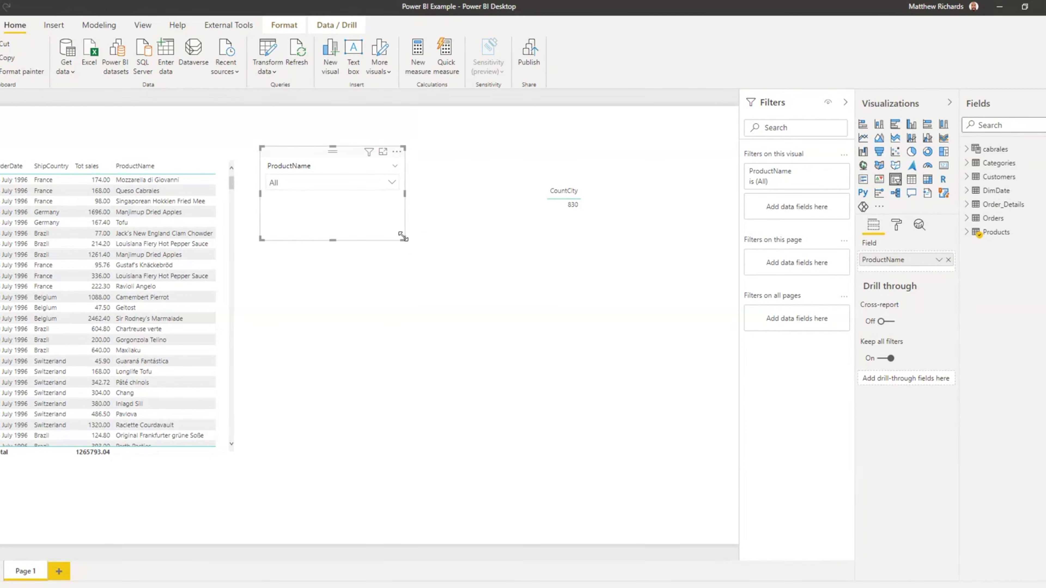
left_click_drag(309, 152, 309, 162)
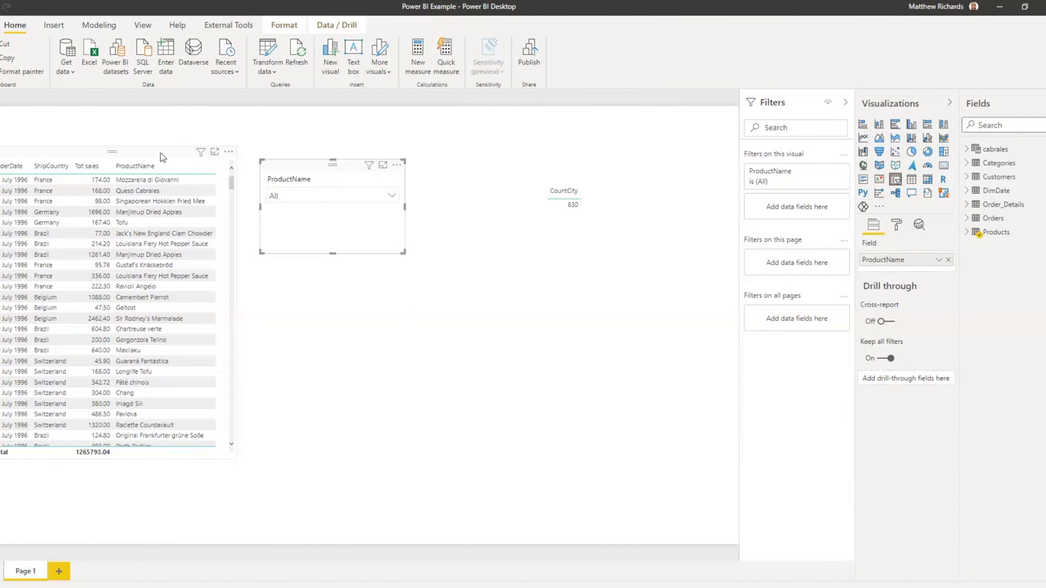
left_click(542, 141)
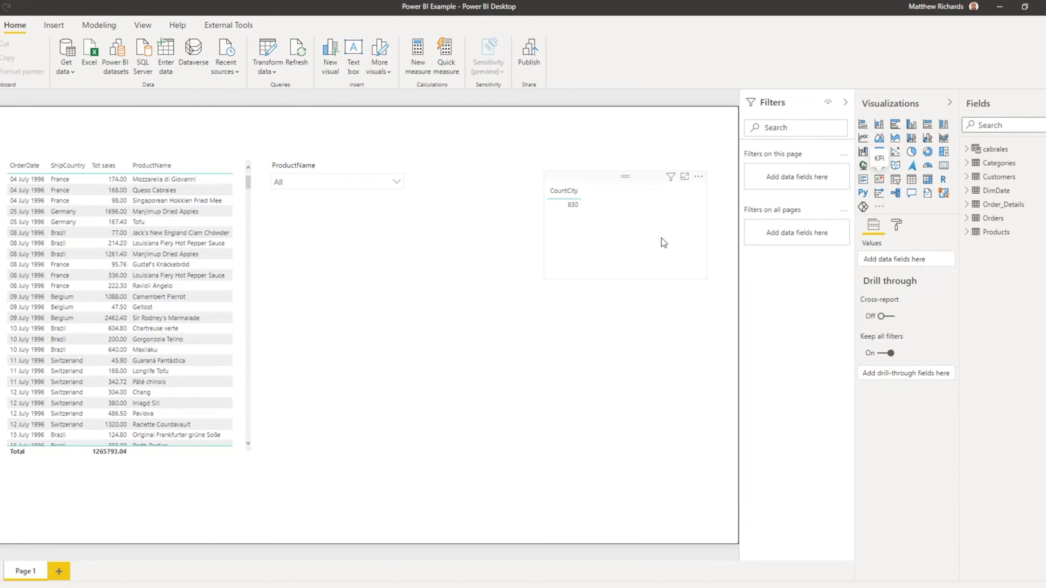
Step: Convert the CountCity table visual back to a card and deselect it
left_click(636, 245)
left_click(944, 165)
left_click(608, 352)
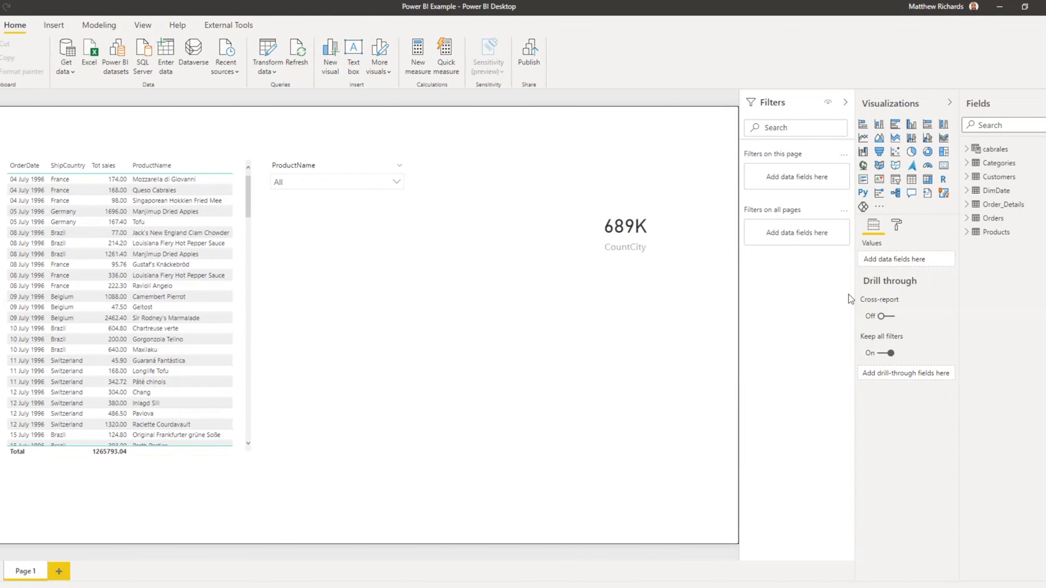
Step: Add the Webinar Background image from the Webinars folder as the page background
left_click(897, 227)
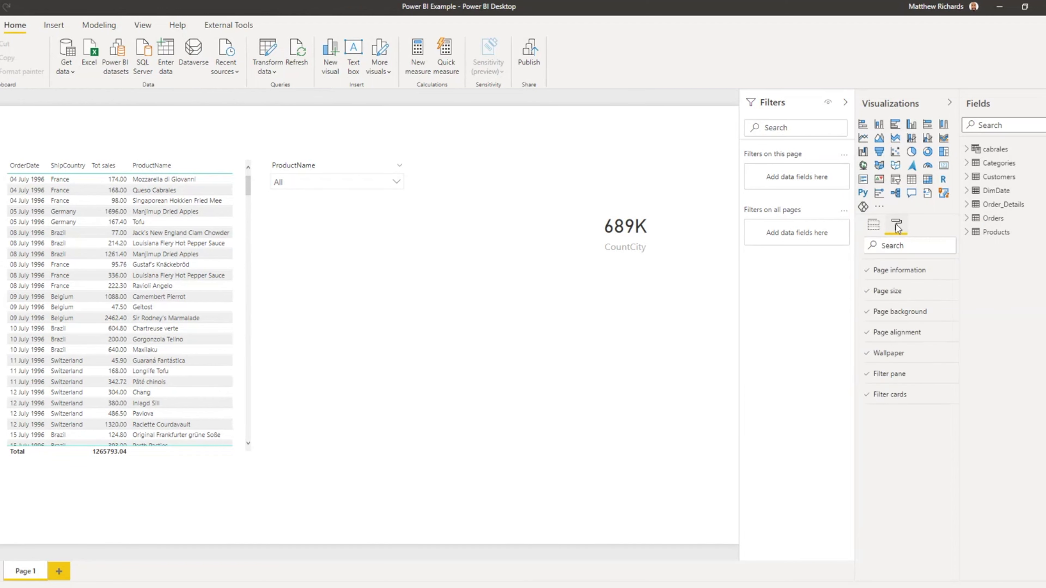
left_click(864, 313)
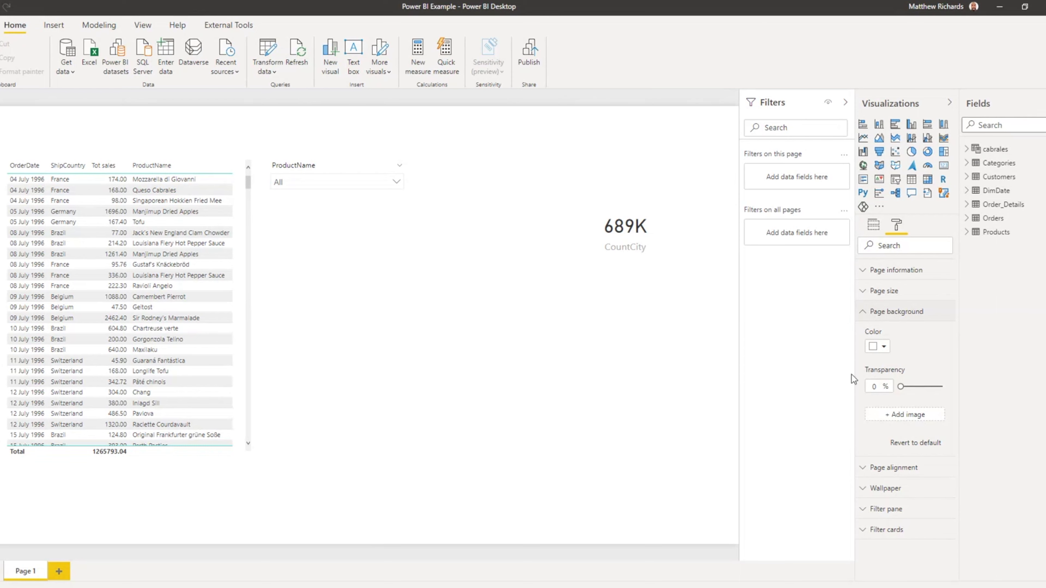
left_click(889, 414)
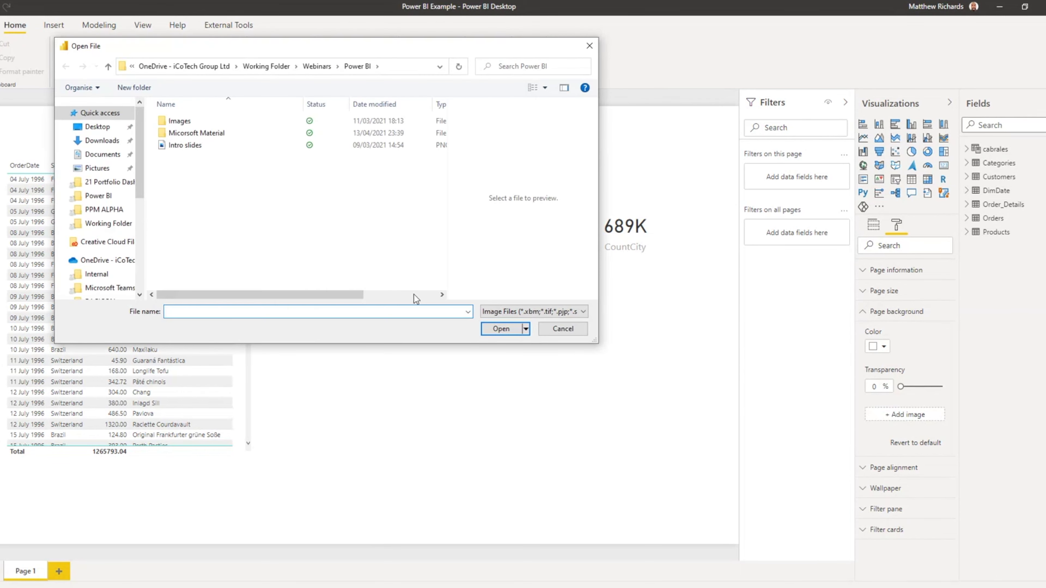
left_click(174, 134)
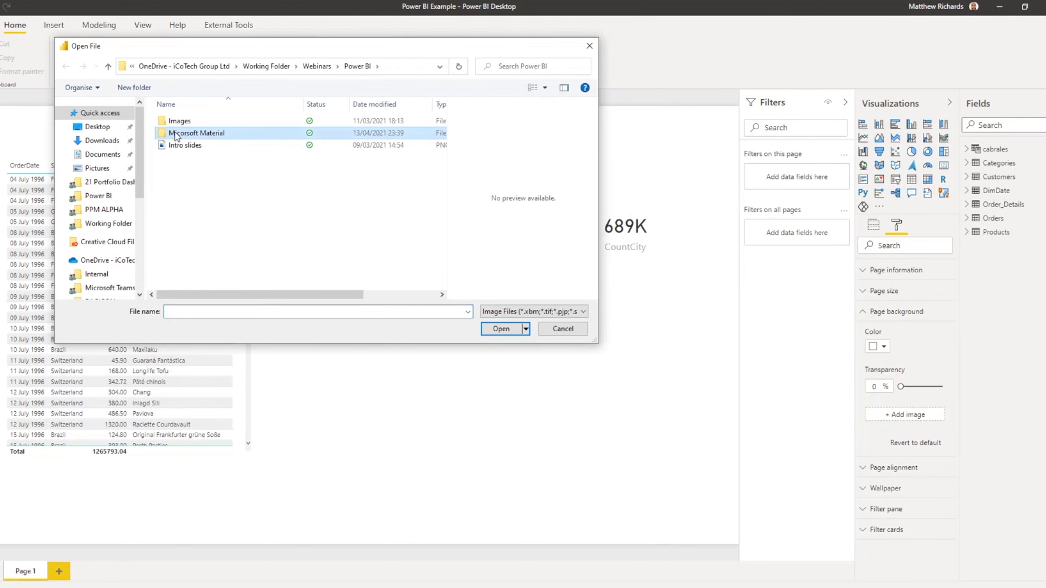
double_click(178, 121)
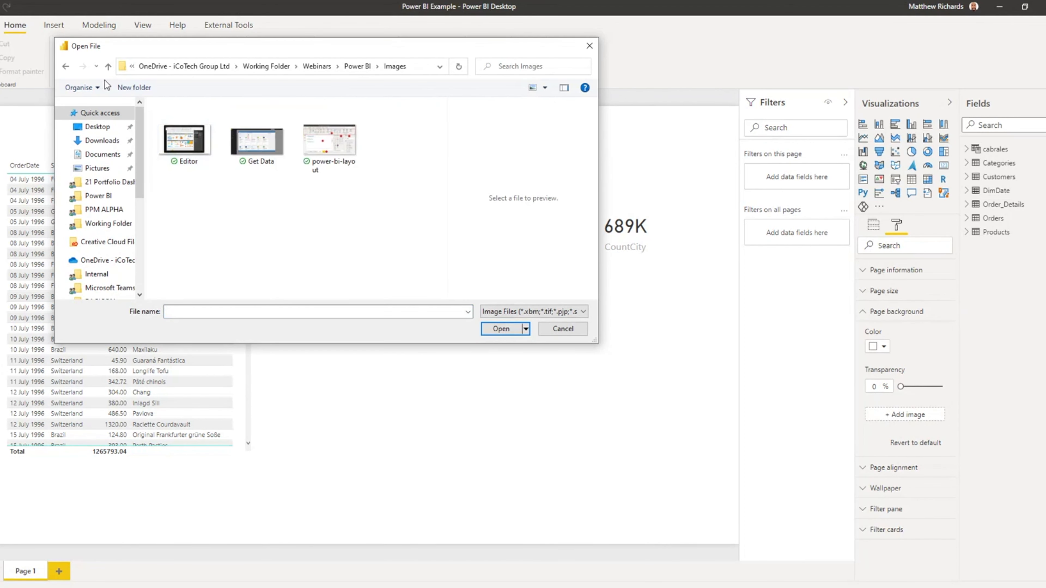
left_click(108, 67)
double_click(170, 135)
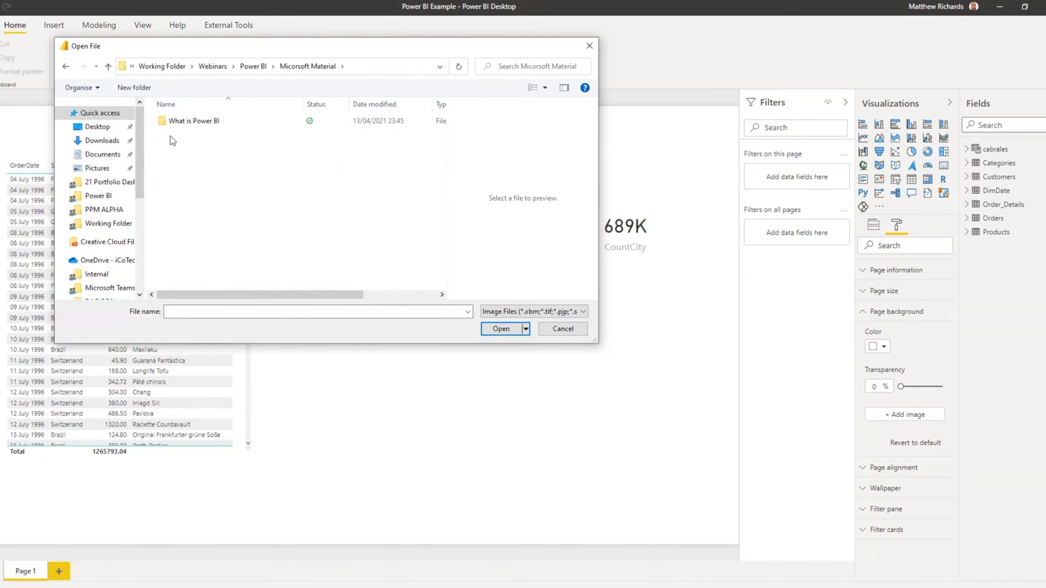
left_click(108, 66)
left_click(108, 66)
scroll(278, 210, "down", 1)
left_click(243, 260)
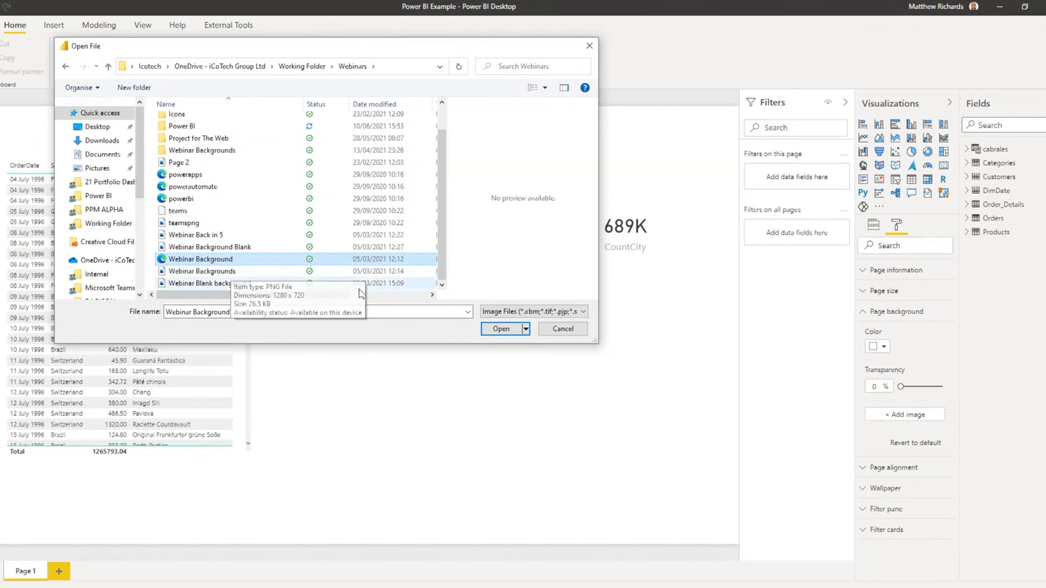
left_click(501, 329)
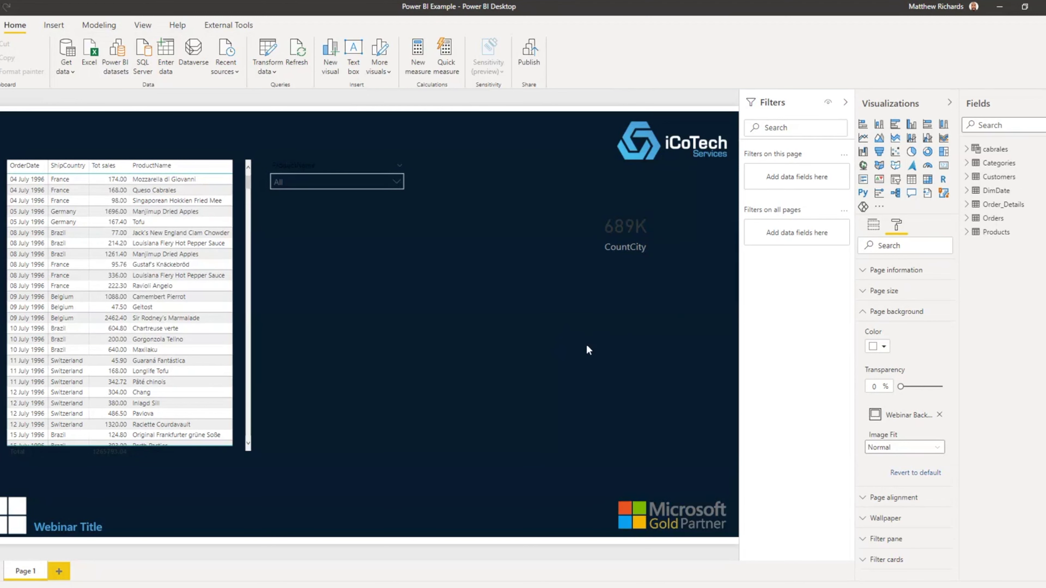
Step: Try the page background transparency at 47% and 29%, and return it to 0%
mouse_move(901, 386)
left_mouse_down()
mouse_move(948, 393)
mouse_move(919, 385)
left_mouse_up()
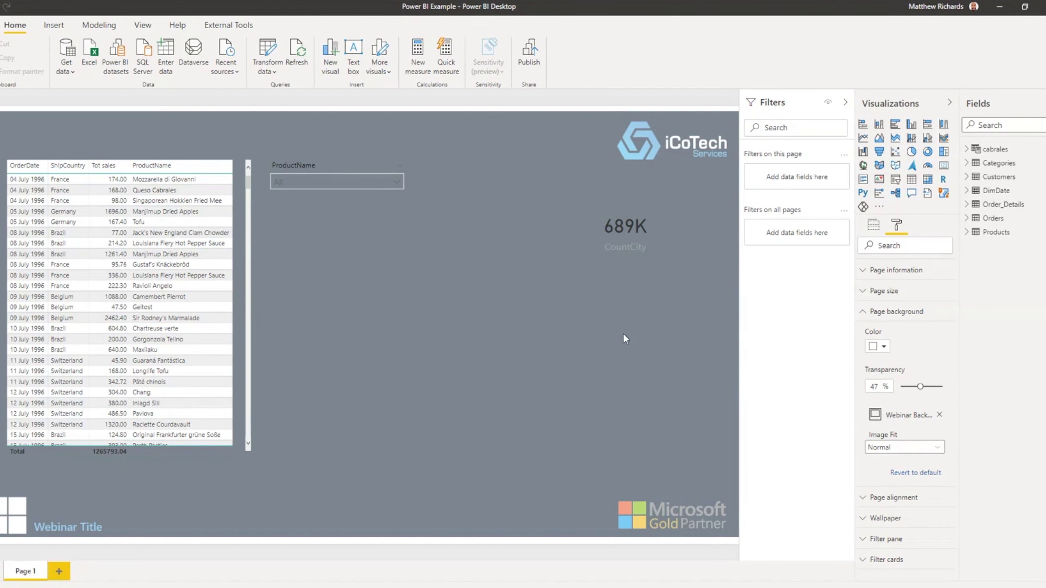
left_click_drag(919, 385, 912, 385)
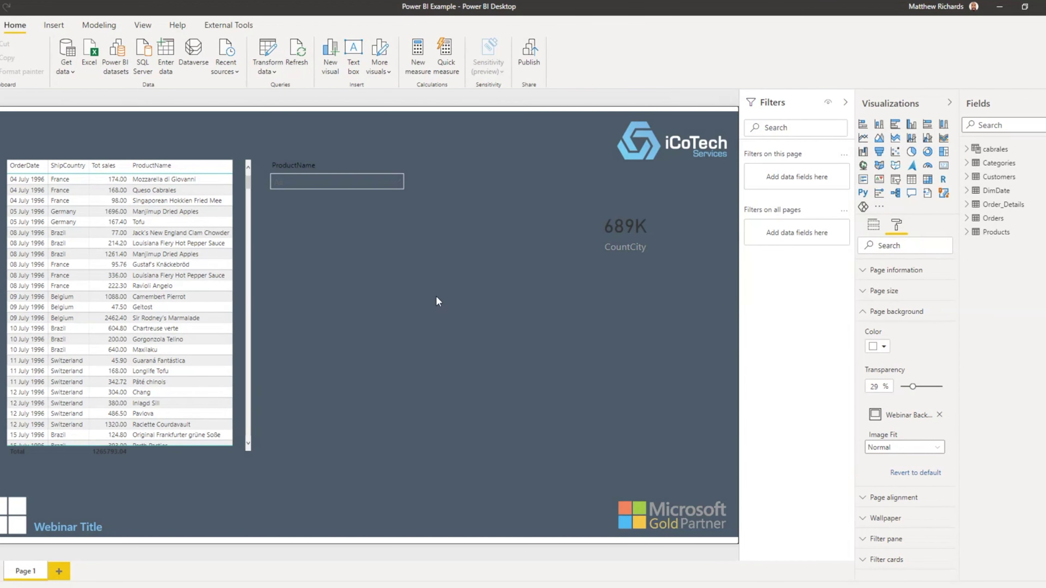
left_click_drag(909, 388, 896, 387)
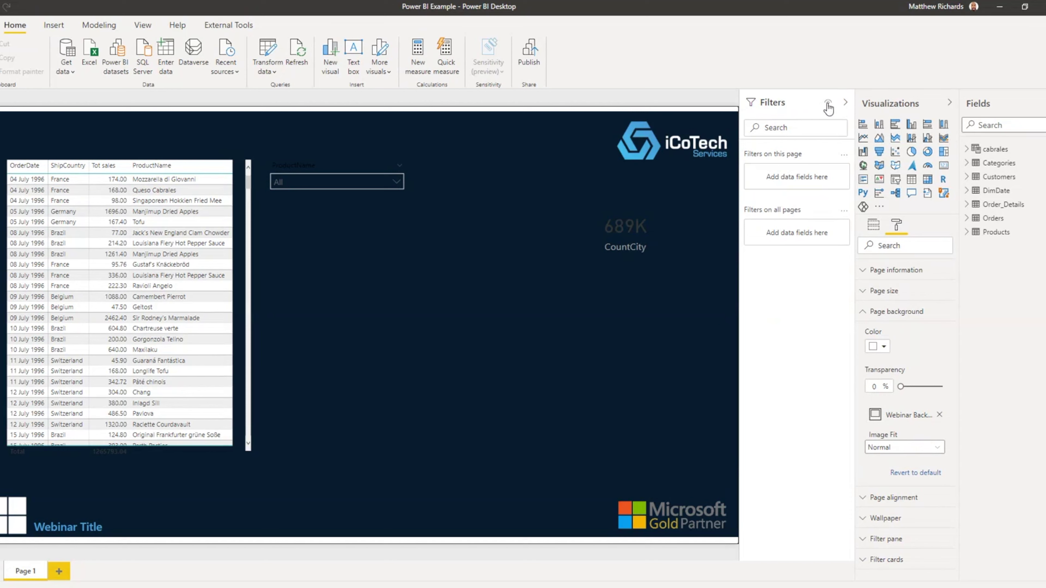
Step: Collapse the Filters pane, check the ProductName slicer's dropdown list and move the slicer slightly up and away from the sales table
left_click(845, 103)
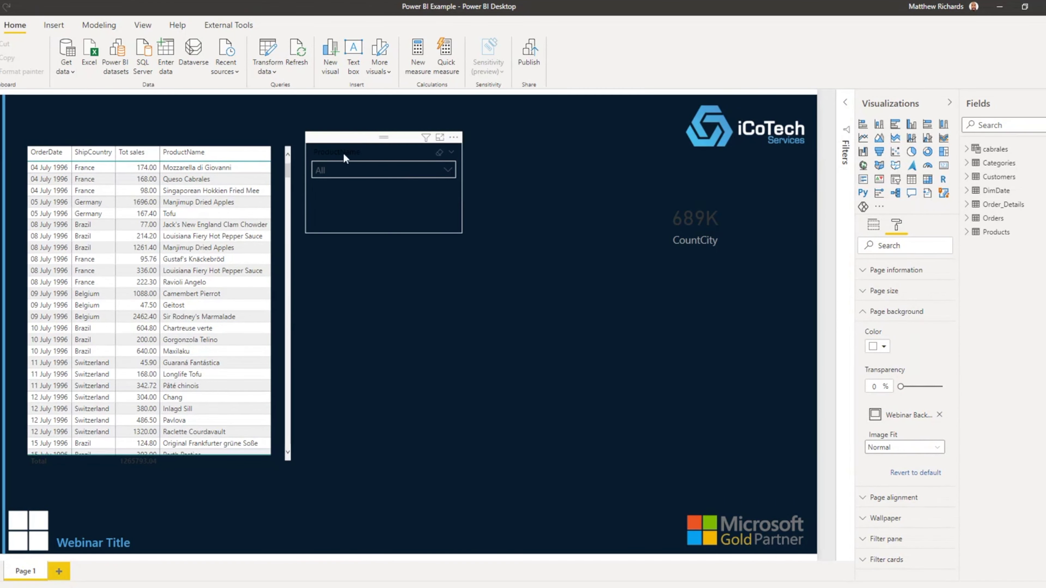
left_click_drag(352, 143, 374, 130)
left_click(183, 138)
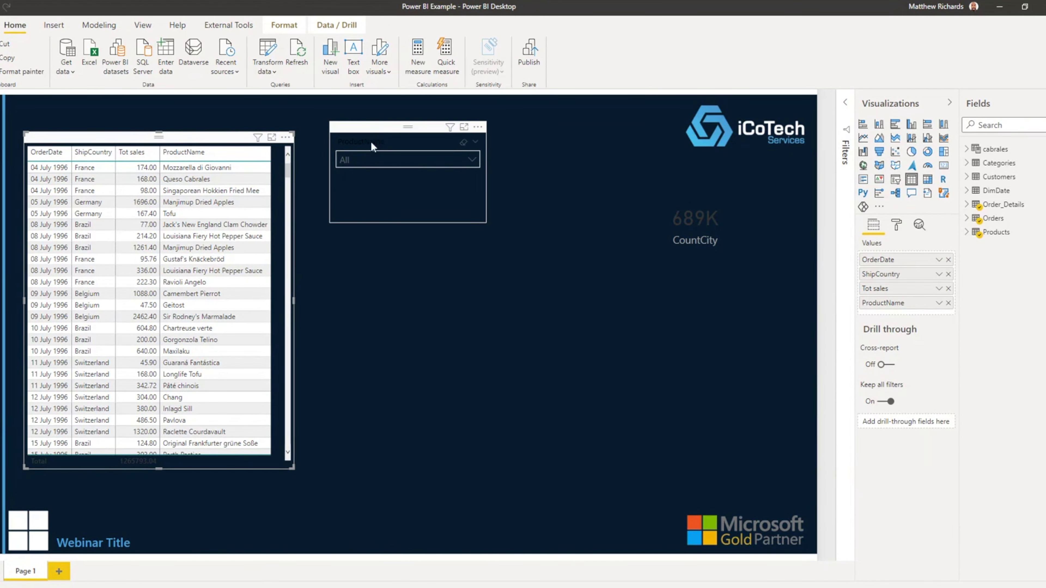
left_click(470, 162)
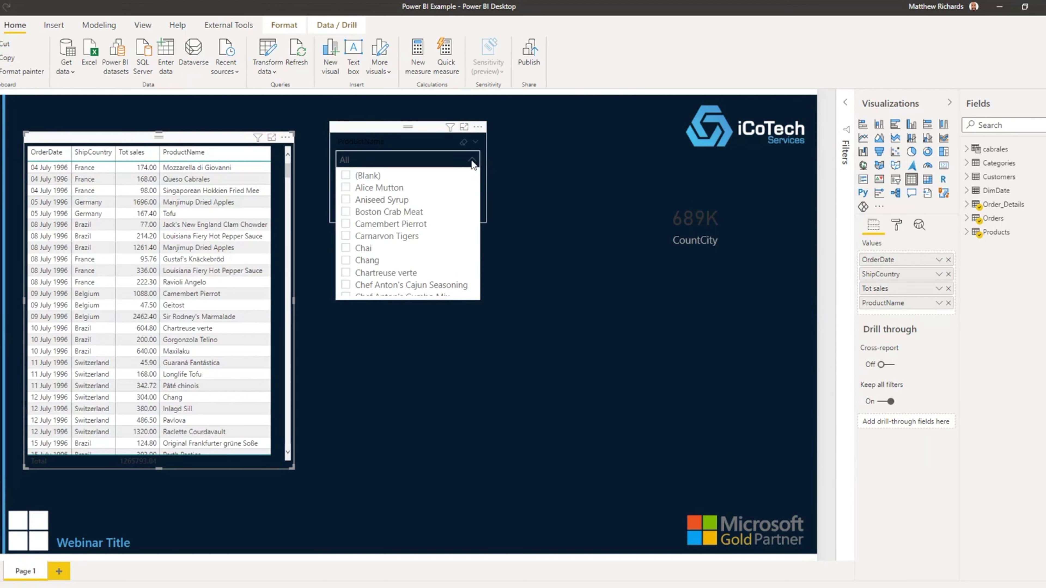
left_click(473, 160)
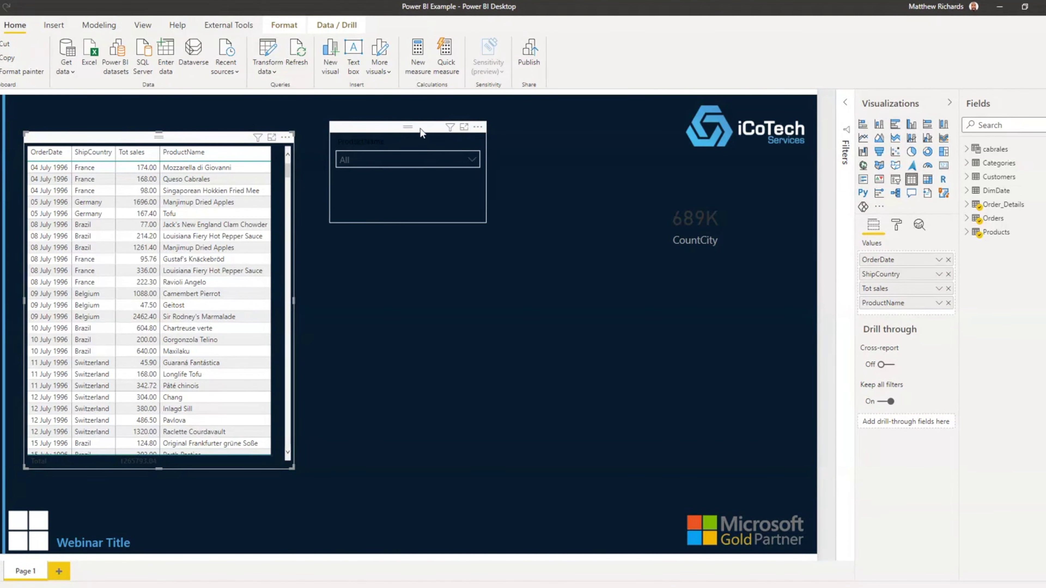
left_click_drag(424, 131, 414, 131)
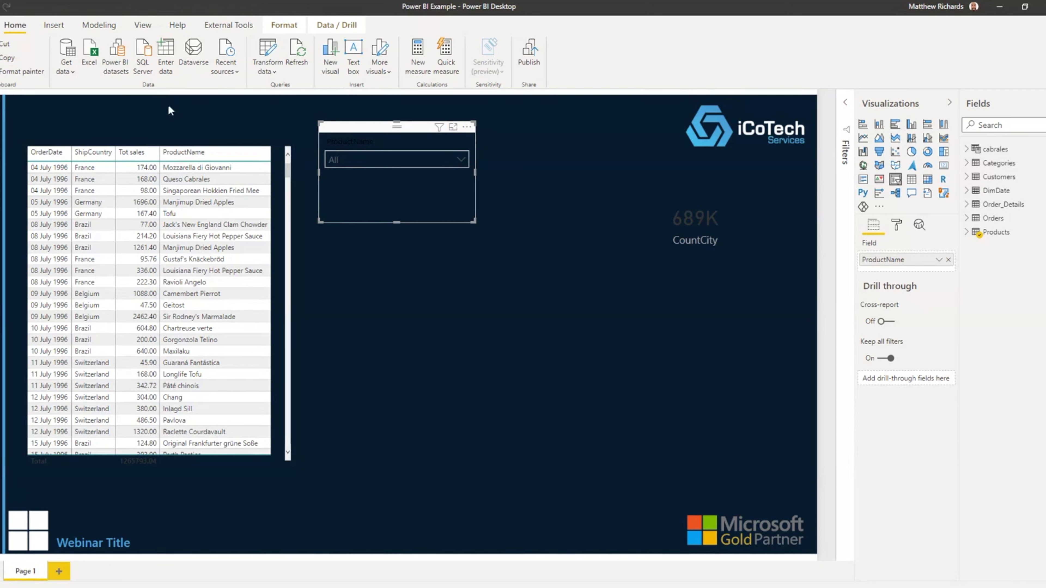
Step: Apply the built-in dark blue report theme with the wave pattern
left_click(284, 25)
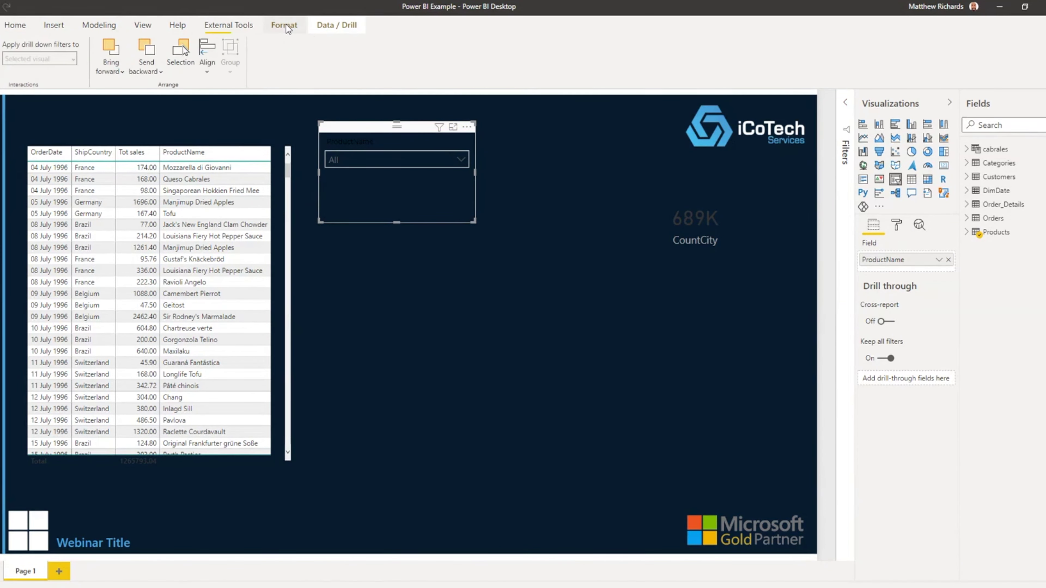
left_click(142, 24)
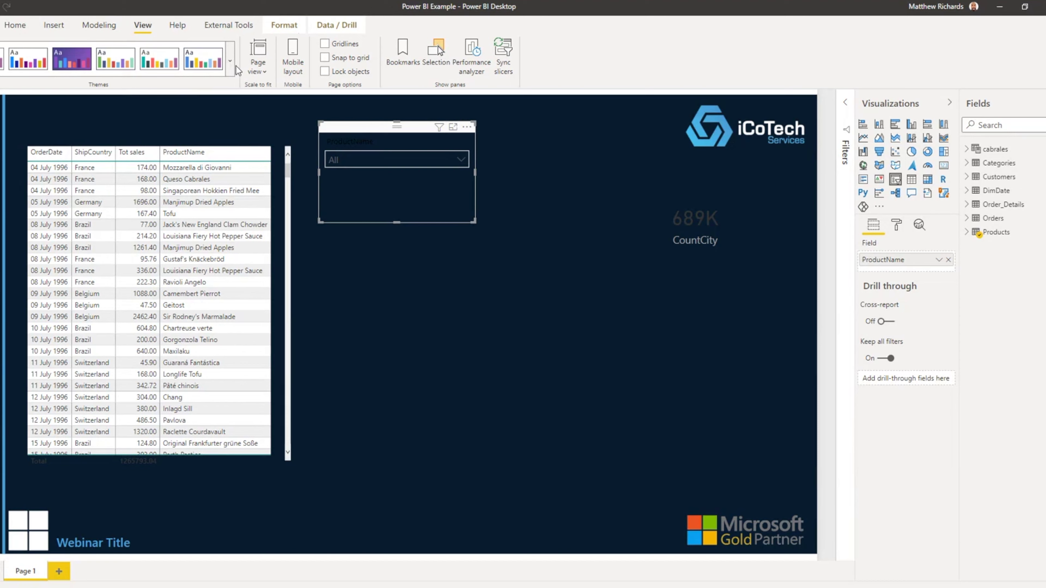
left_click(230, 61)
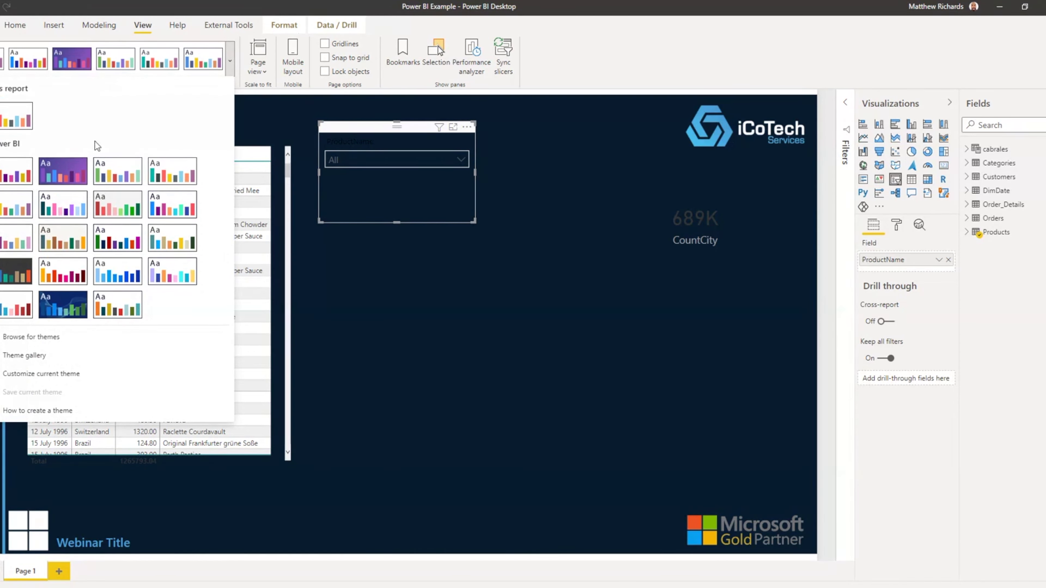
left_click(70, 297)
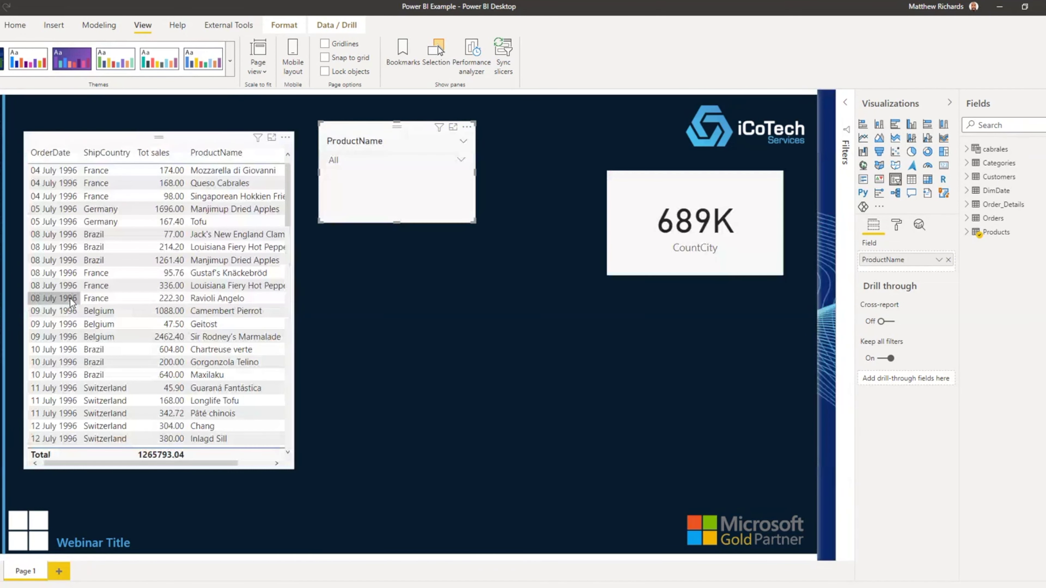
Step: Set the page wallpaper's transparency to 89% and remove its Wave image
left_click(440, 321)
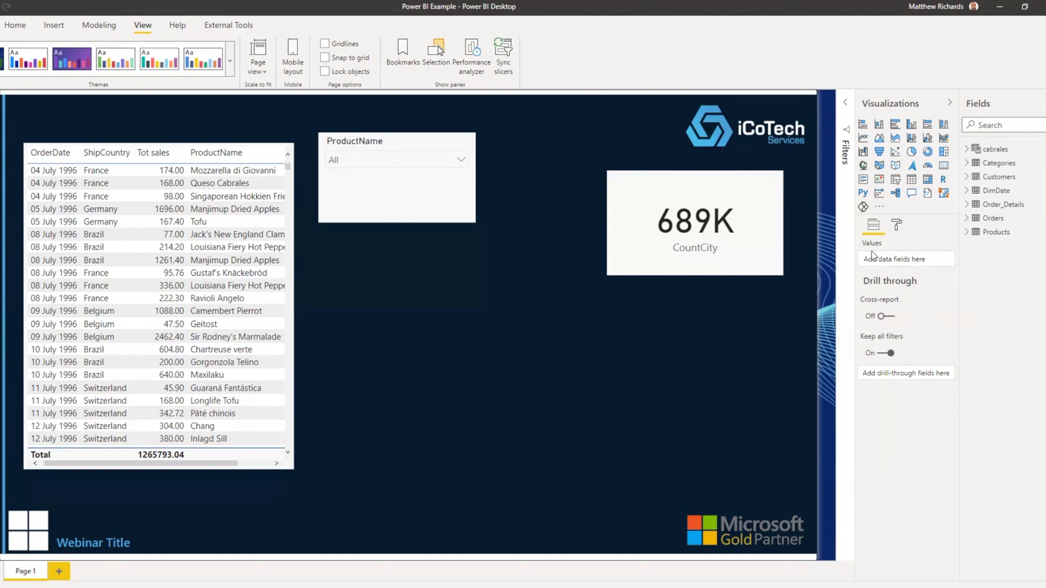
left_click(899, 225)
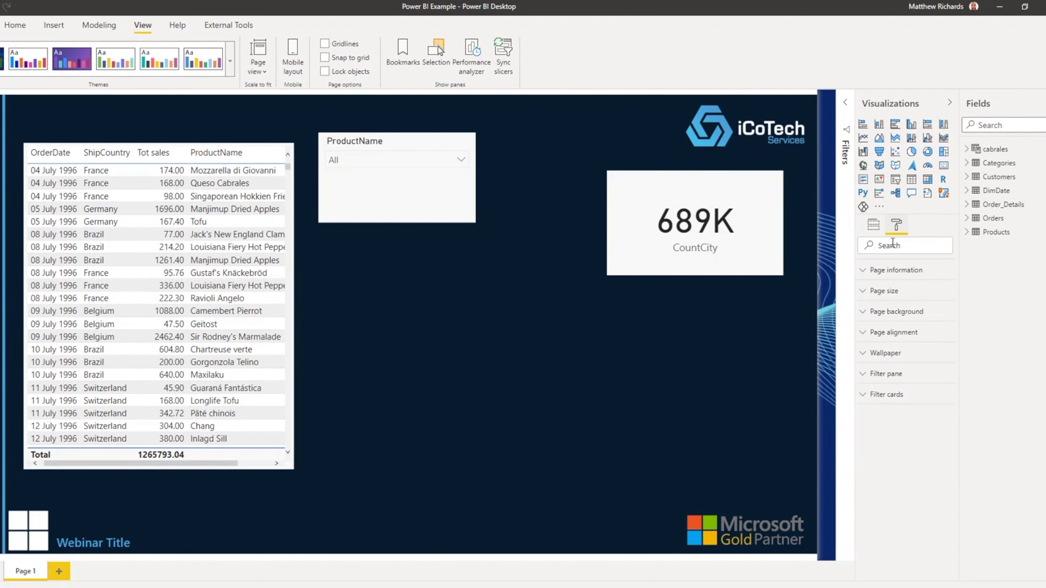
left_click(871, 353)
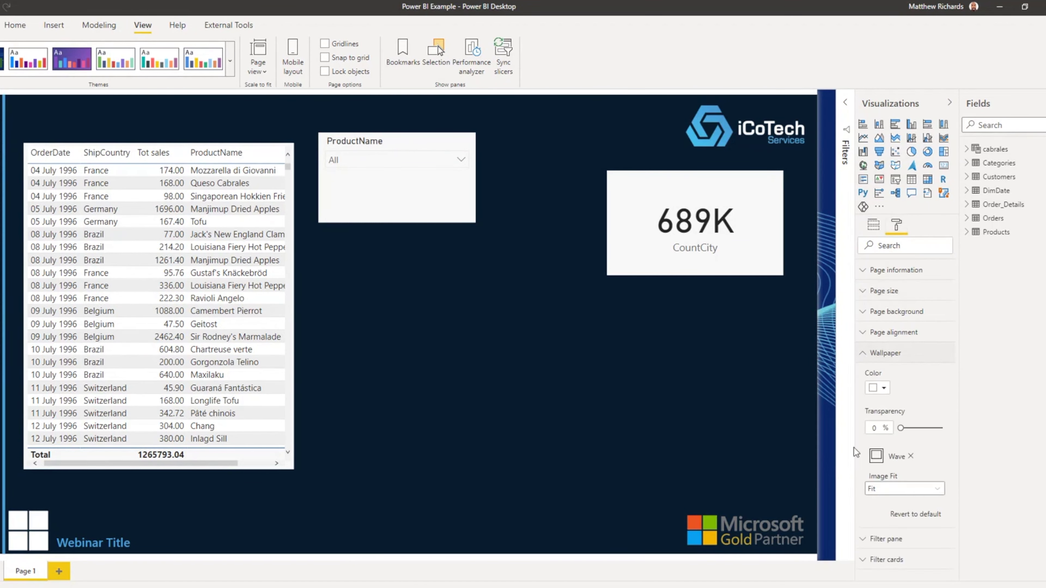
left_click(863, 314)
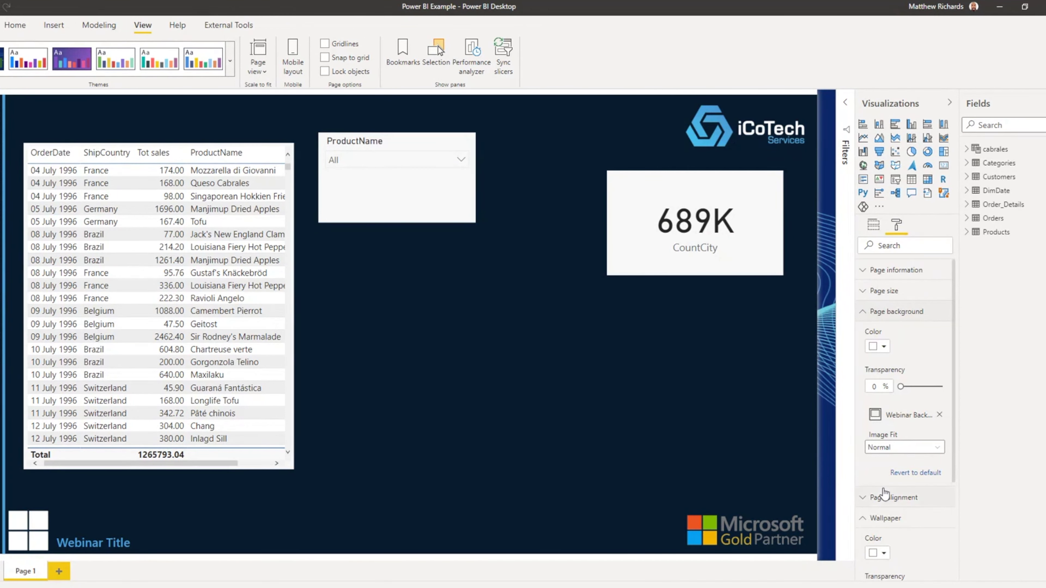
scroll(883, 488, "down", 3)
left_click_drag(900, 443, 937, 444)
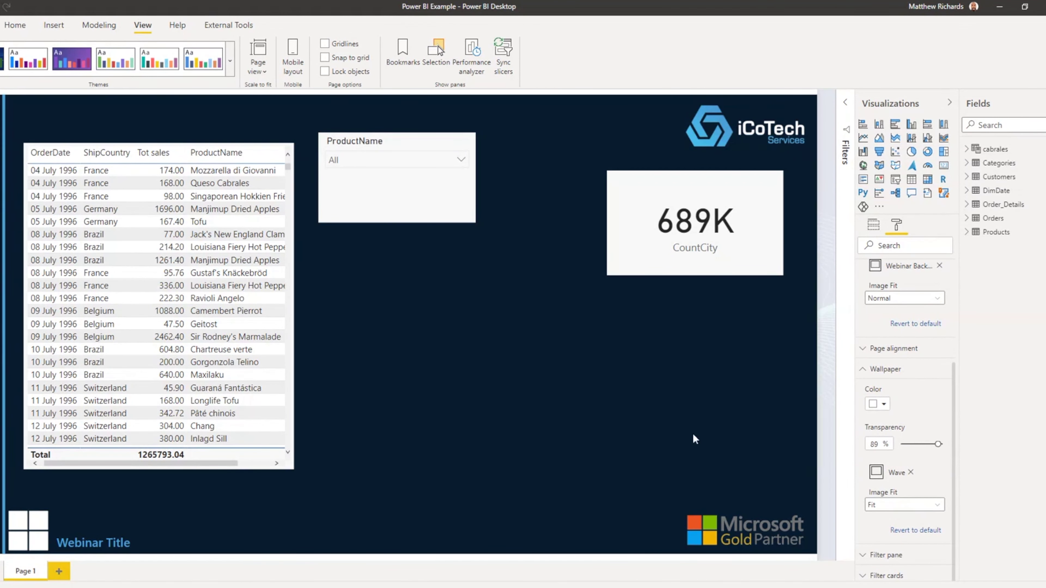
left_click(910, 472)
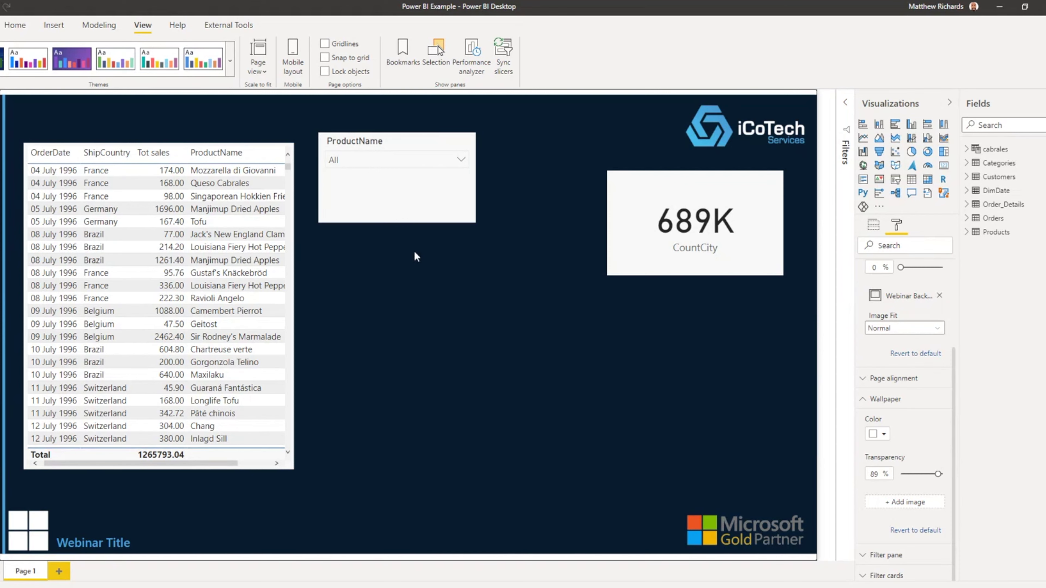
Step: Reduce the ProductName slicer's height so it ends just below its dropdown box
left_click(293, 293)
left_click(347, 222)
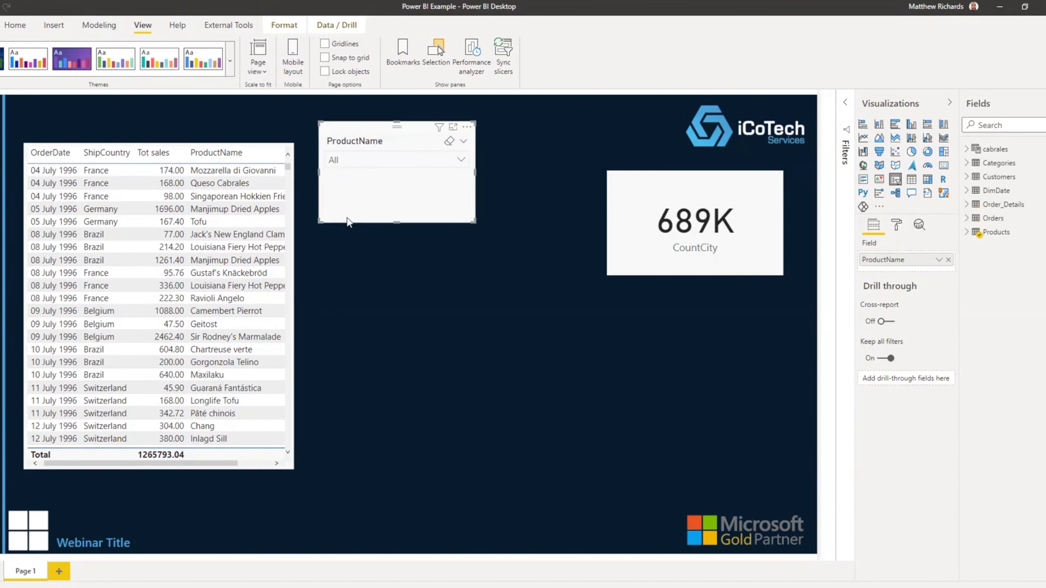
left_click(364, 278)
left_click(450, 210)
left_click_drag(398, 222, 404, 180)
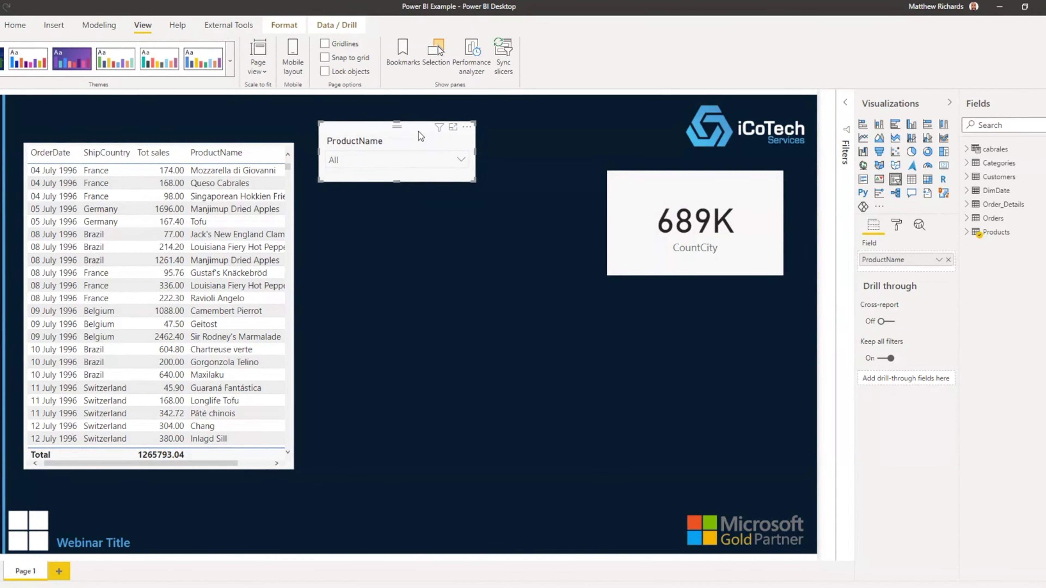
Step: Turn off the ProductName slicer's background and set its items' font color to white
left_click(896, 224)
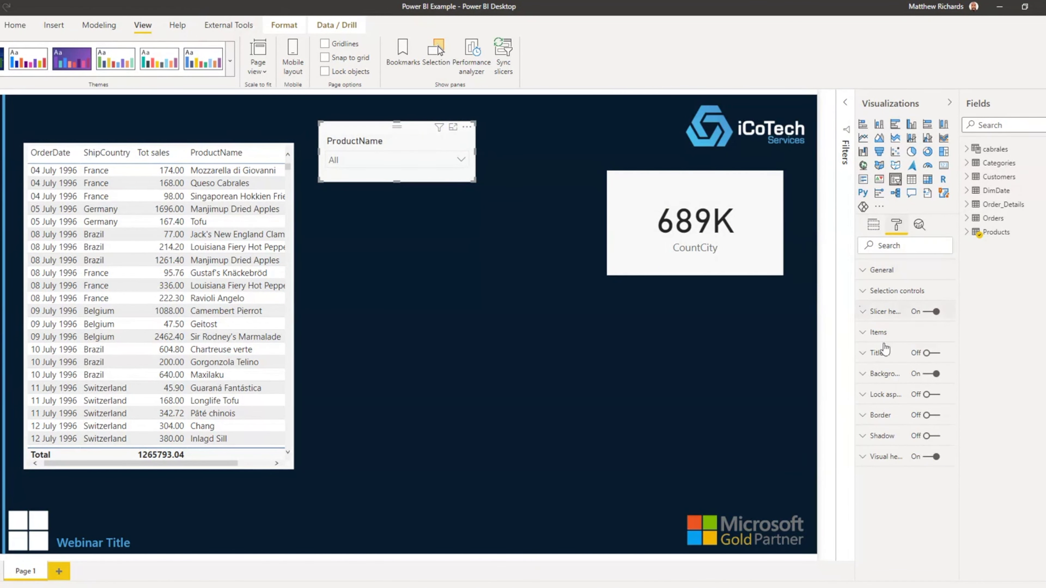
left_click(935, 374)
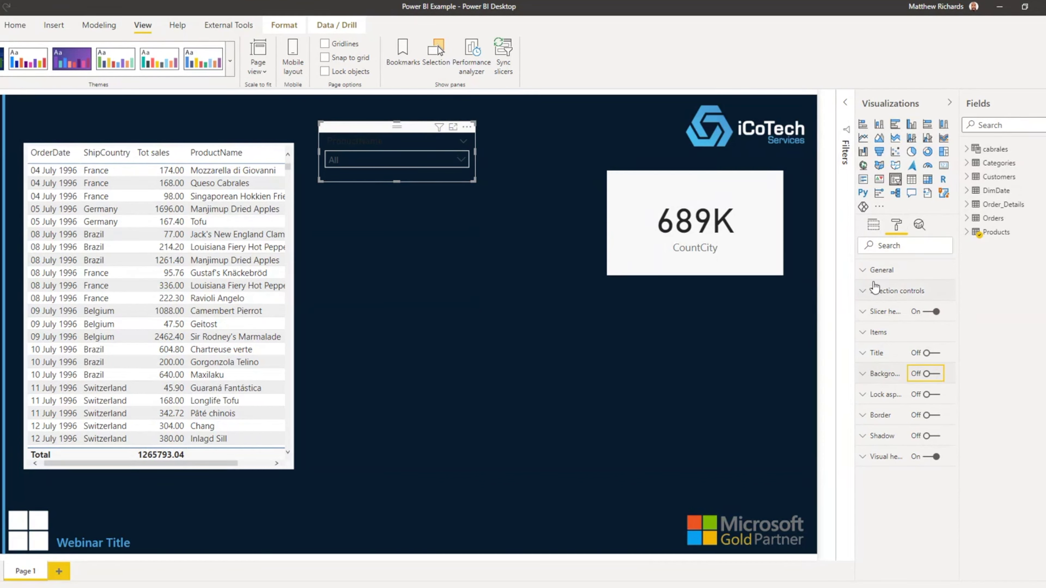
left_click(865, 292)
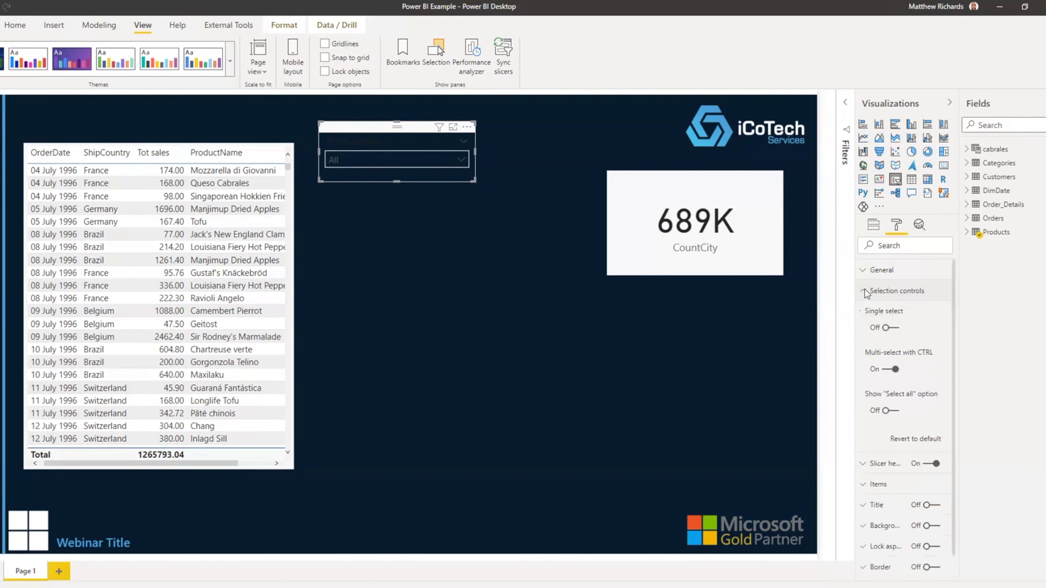
left_click(865, 485)
left_click(881, 405)
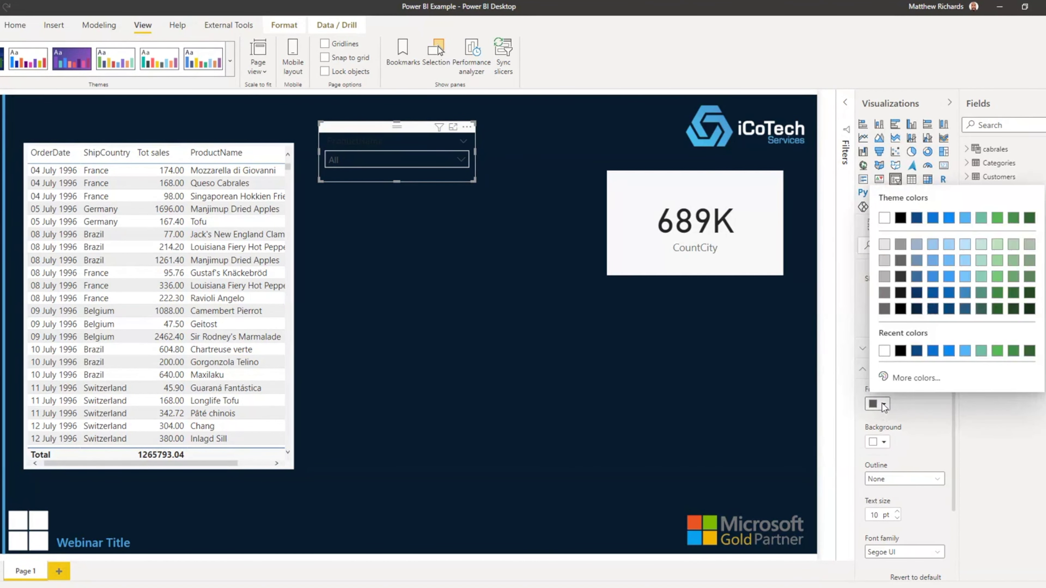
left_click(886, 354)
Step: Set the font color of the ProductName slicer's header to white
scroll(932, 413, "up", 3)
left_click(867, 409)
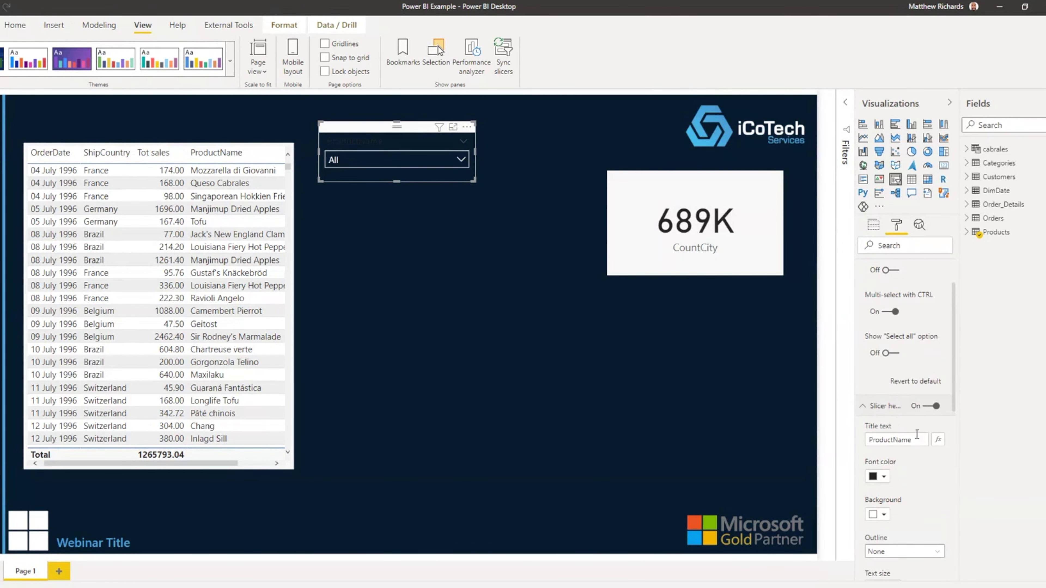
left_click(883, 476)
left_click(884, 423)
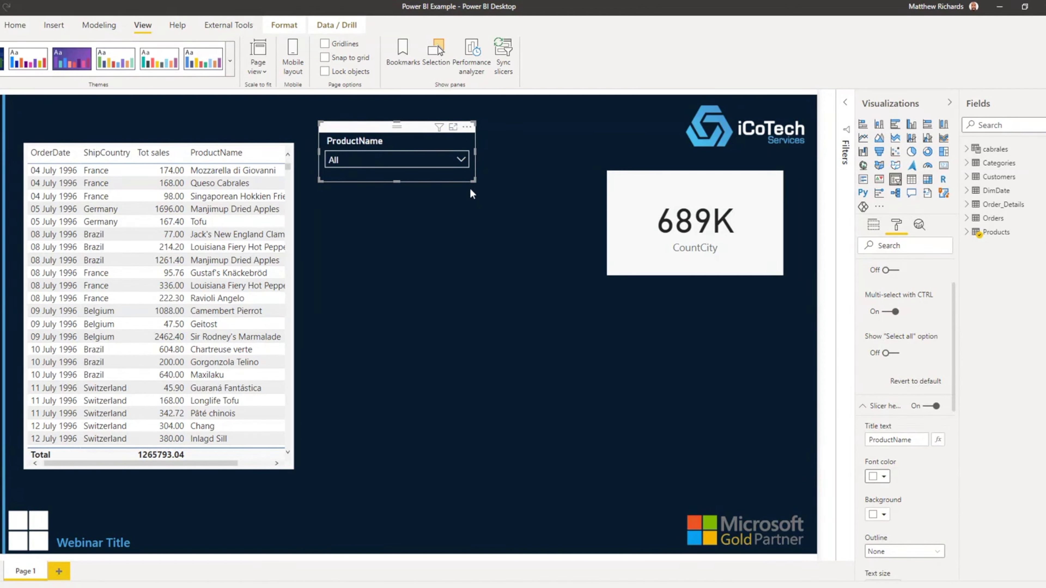
Step: Nudge the ProductName slicer slightly and move the CountCity card up beside it
mouse_move(370, 131)
left_mouse_down()
mouse_move(371, 119)
mouse_move(373, 131)
left_mouse_up()
left_click_drag(629, 168, 521, 147)
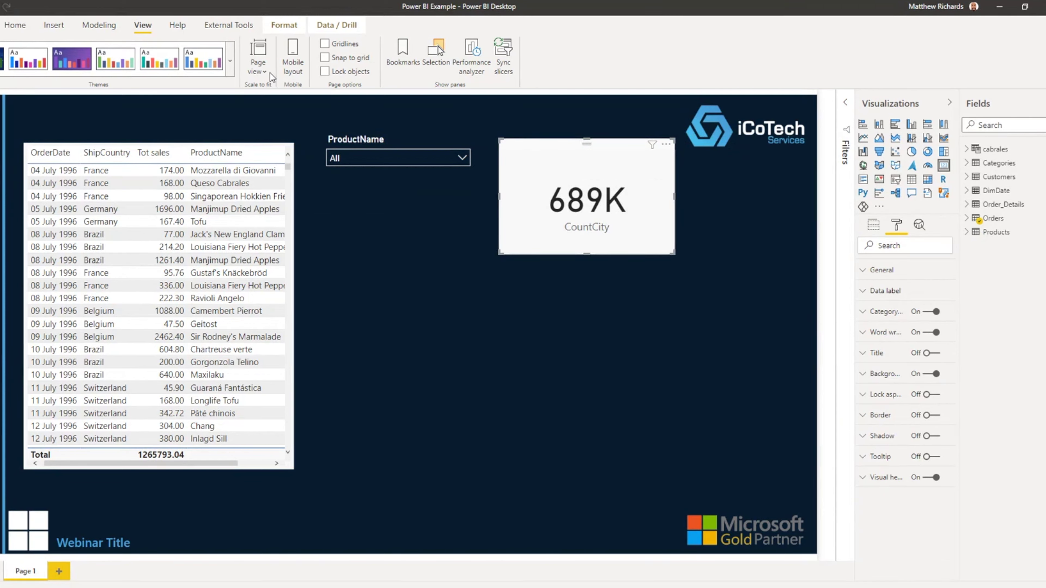
Step: Save the current theme as a JSON file named WEbinarTheme in the Power BI folder under Webinars
left_click(228, 65)
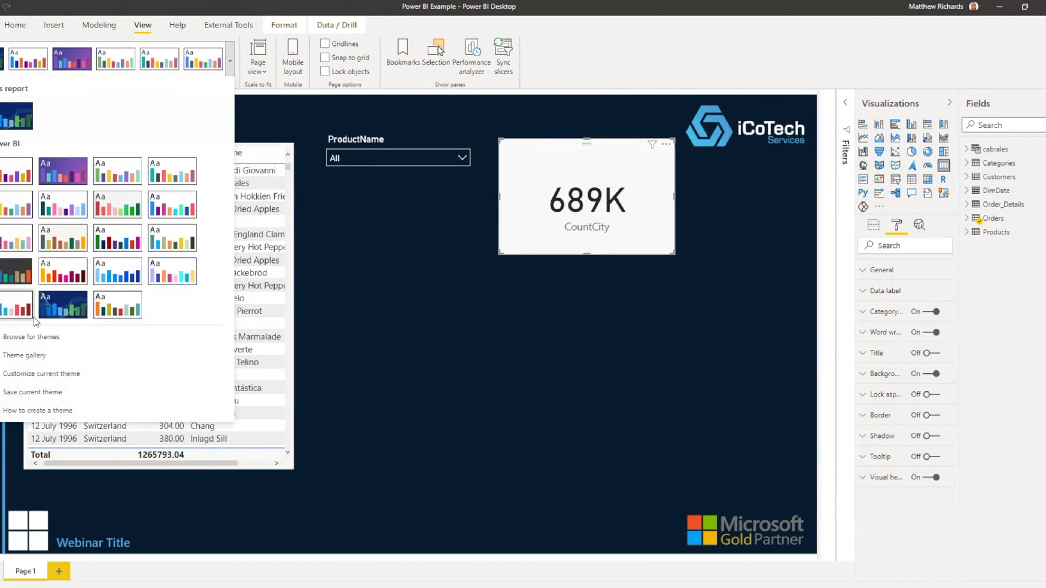
left_click(27, 392)
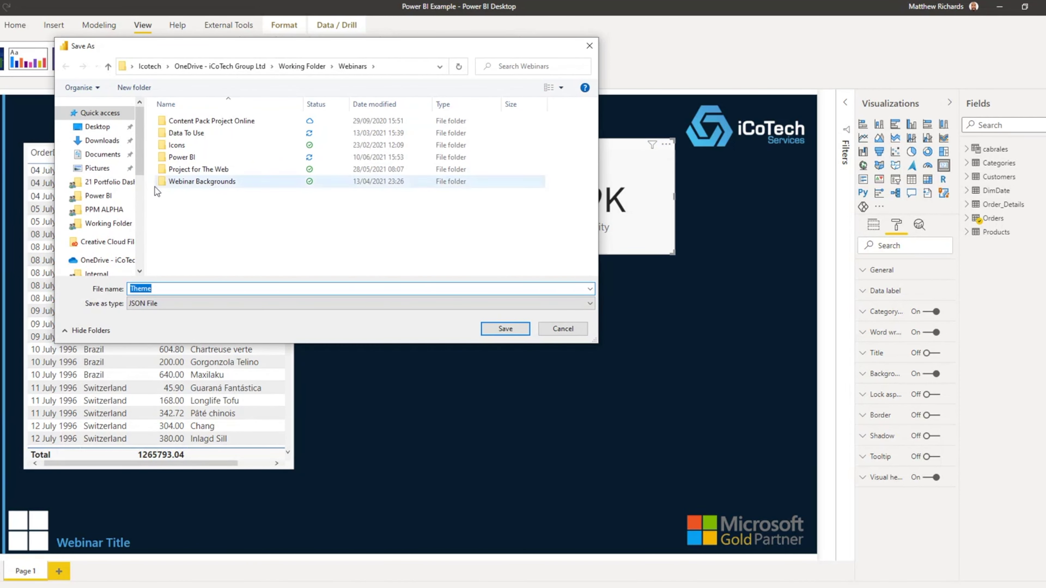
double_click(183, 158)
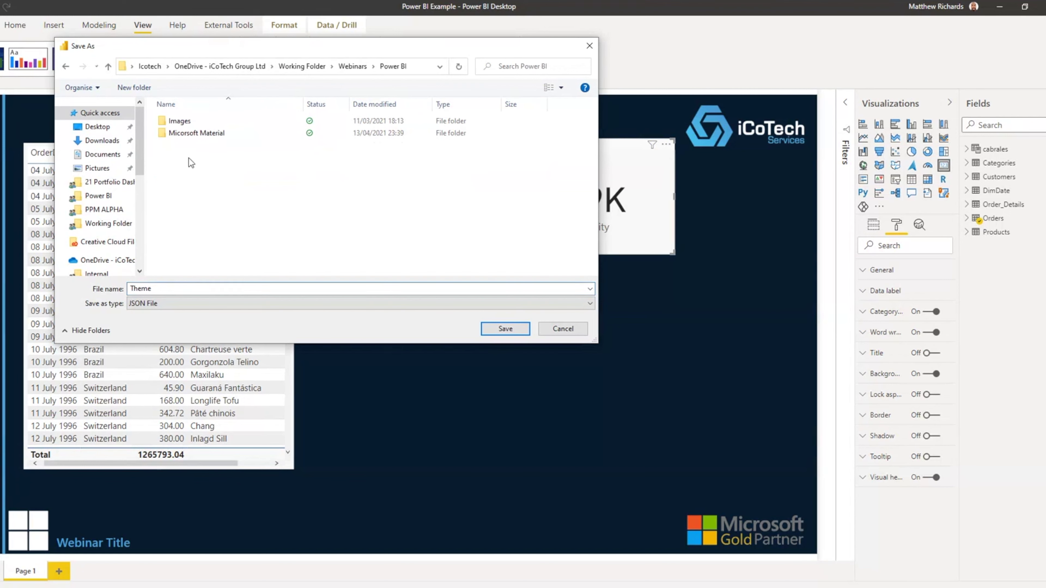
double_click(199, 286)
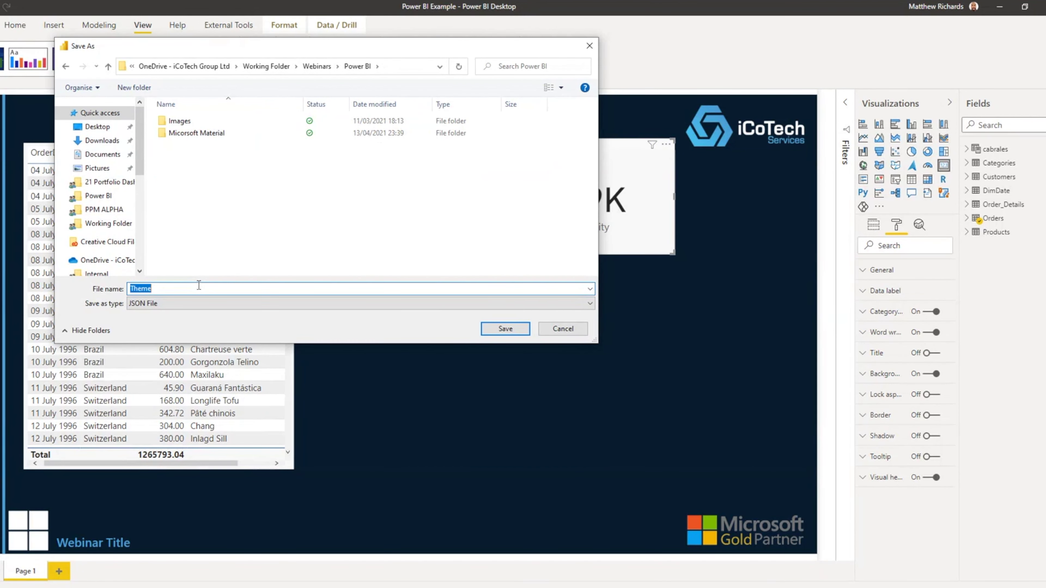
type("WEbinarTheme")
left_click(514, 337)
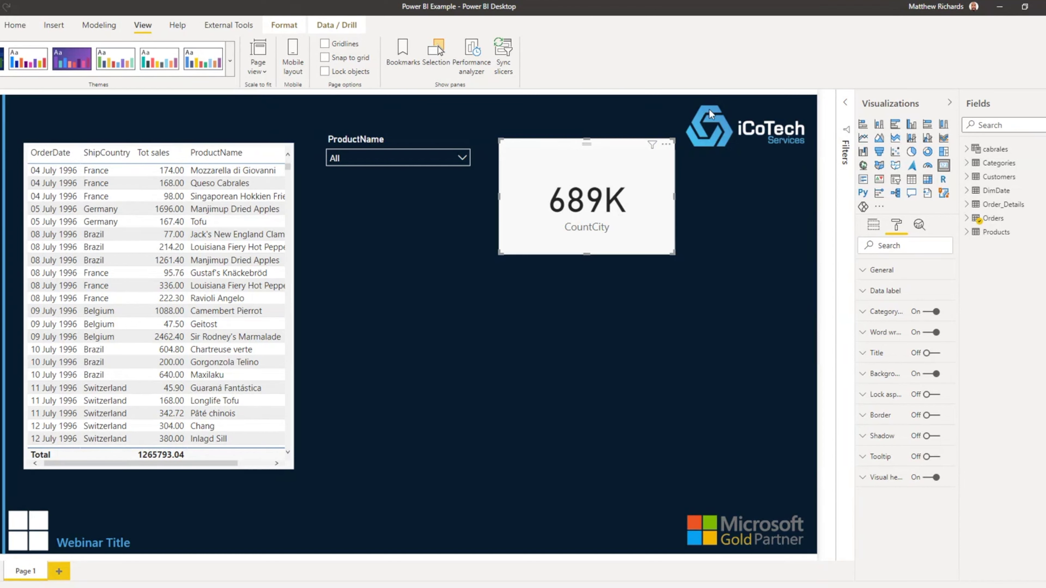
Step: Try two other built-in report themes in turn, ending with the one in a red and orange palette
left_click(230, 70)
left_click(118, 238)
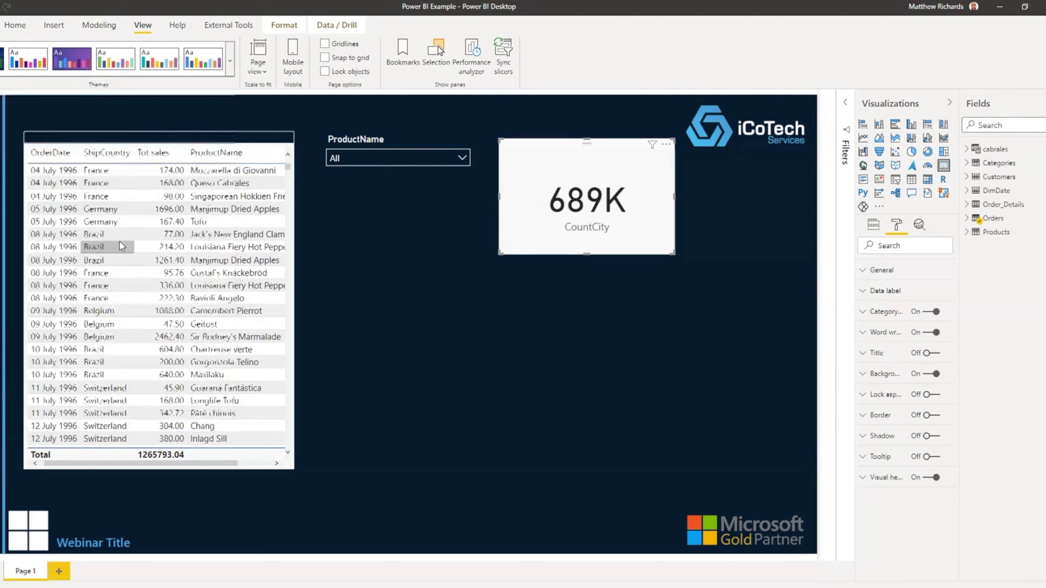
left_click(230, 61)
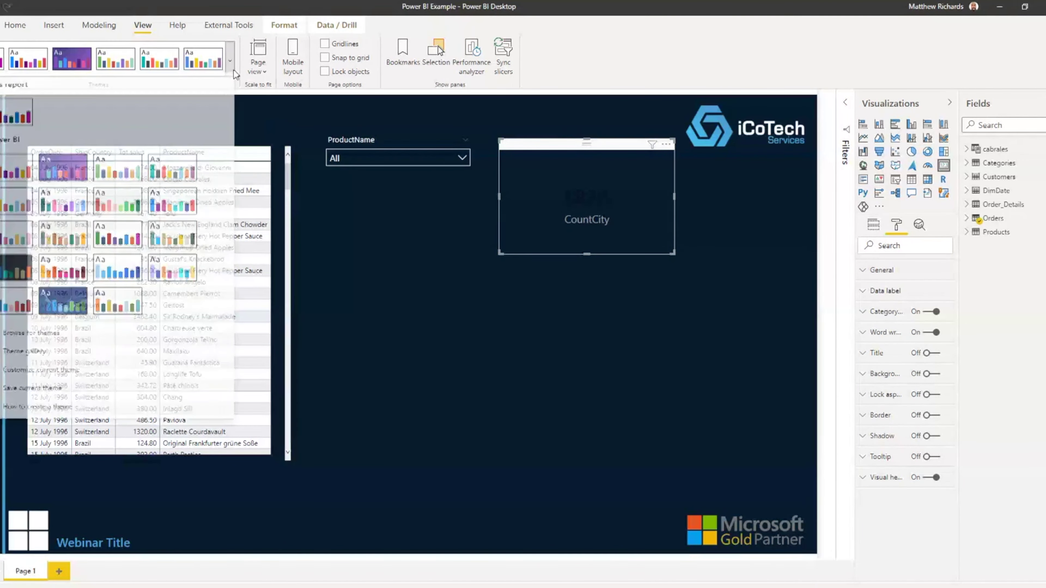
left_click(45, 278)
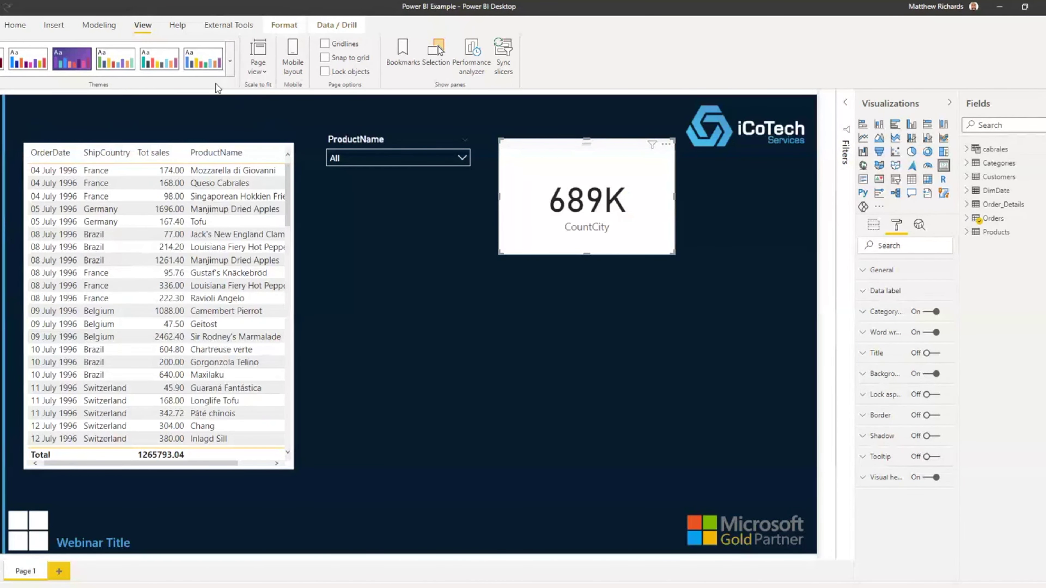
Step: Import the saved WEbinarTheme file as the report theme and dismiss the import message
left_click(231, 62)
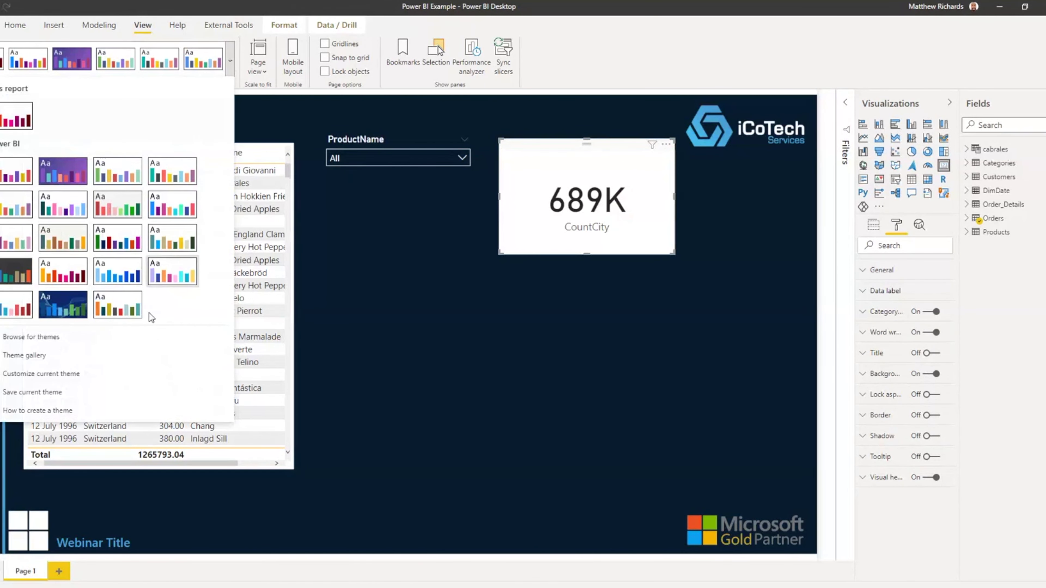
left_click(33, 337)
left_click(202, 146)
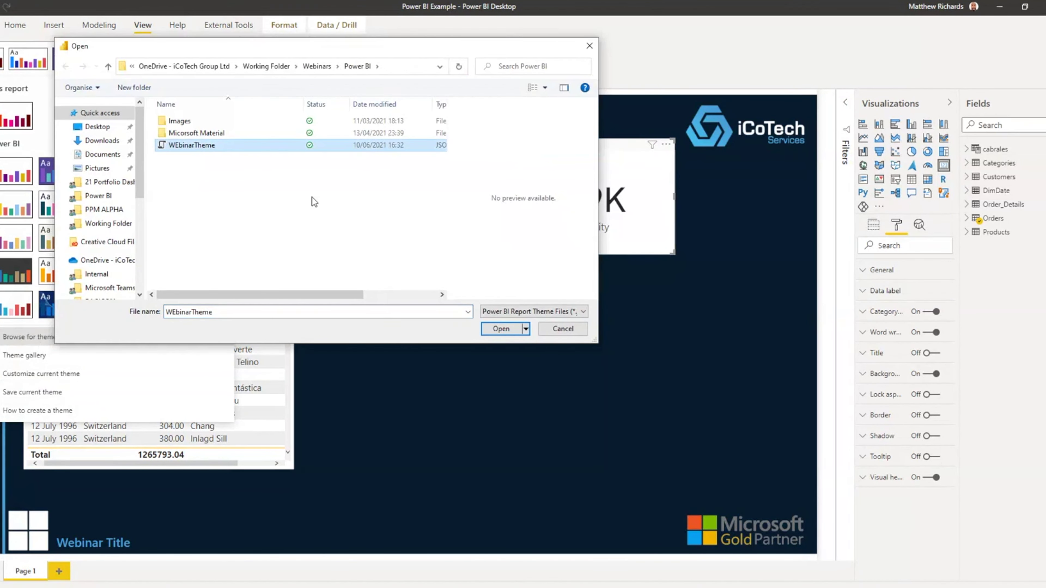
left_click(499, 329)
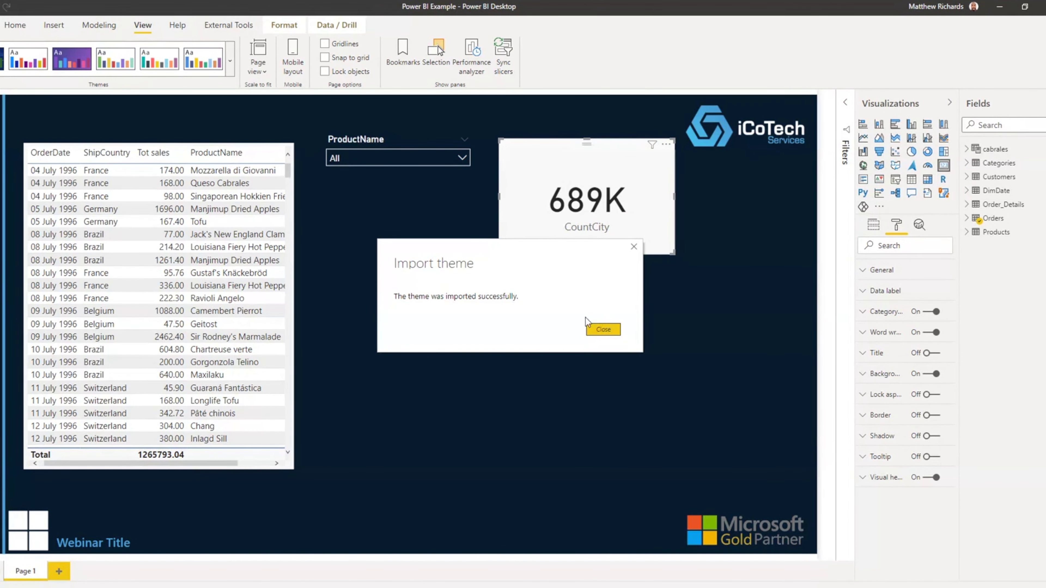
left_click(601, 330)
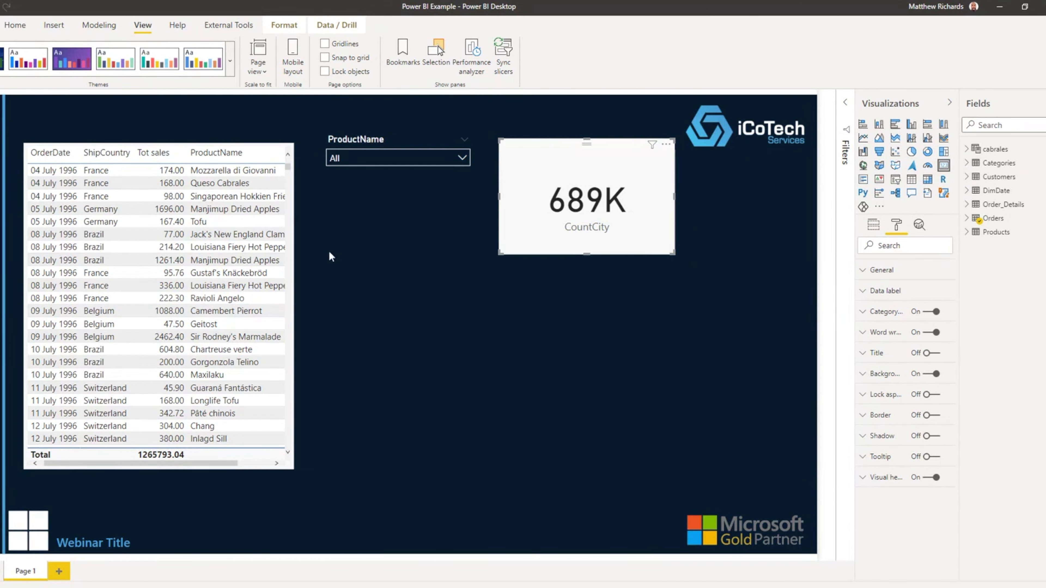
Step: Move the CountCity card and ProductName slicer right and down, and widen the sales table to fit the full product names
left_click_drag(565, 145, 694, 177)
left_click_drag(409, 128, 504, 157)
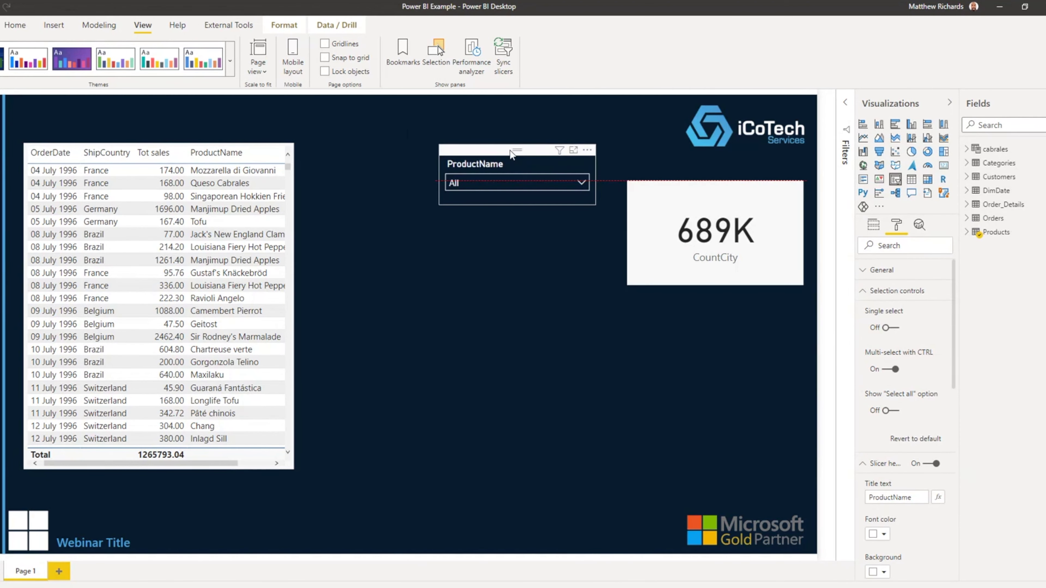
left_click(293, 469)
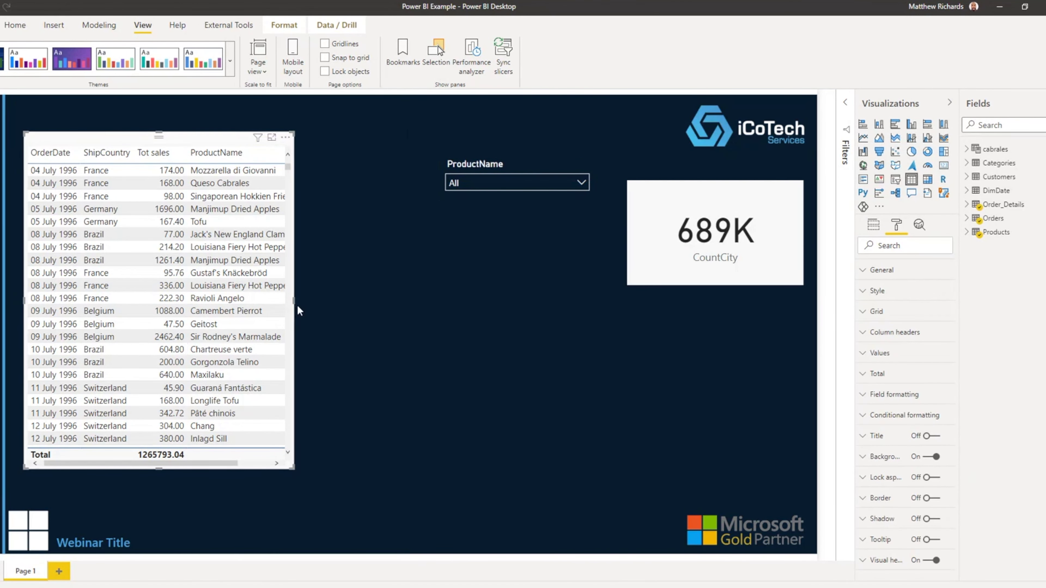
left_click_drag(293, 301, 376, 298)
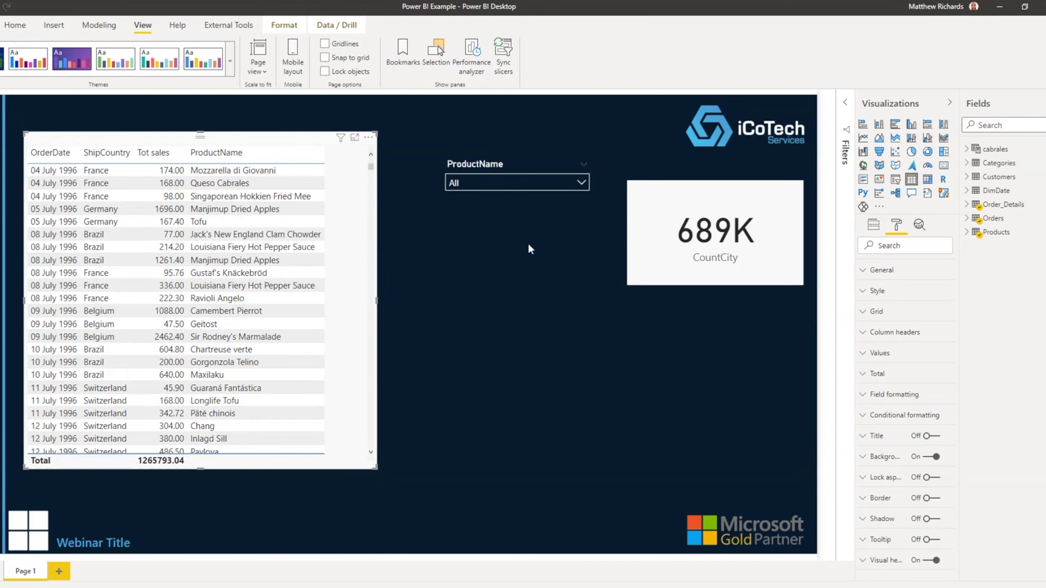
Step: Add ProductID from the Products table to the sales table and widen the visual to fit the new column
left_click(968, 206)
left_click(967, 288)
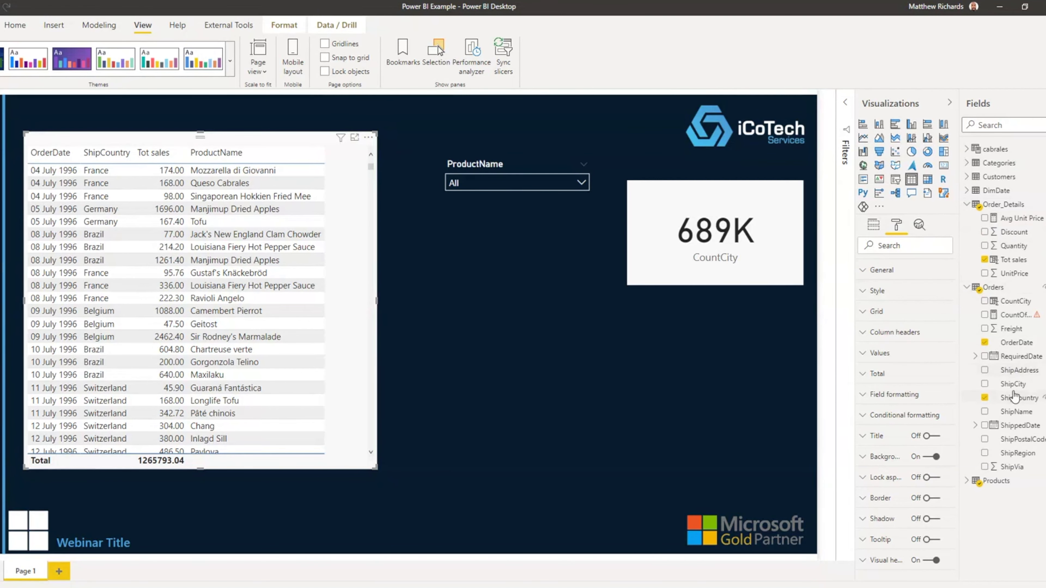
left_click(968, 481)
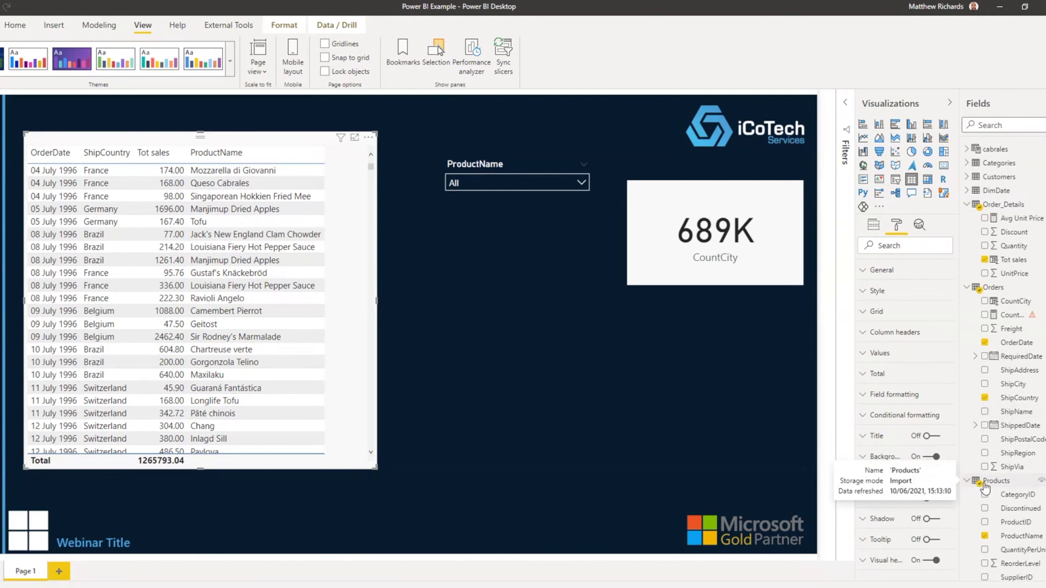
scroll(973, 486, "down", 2)
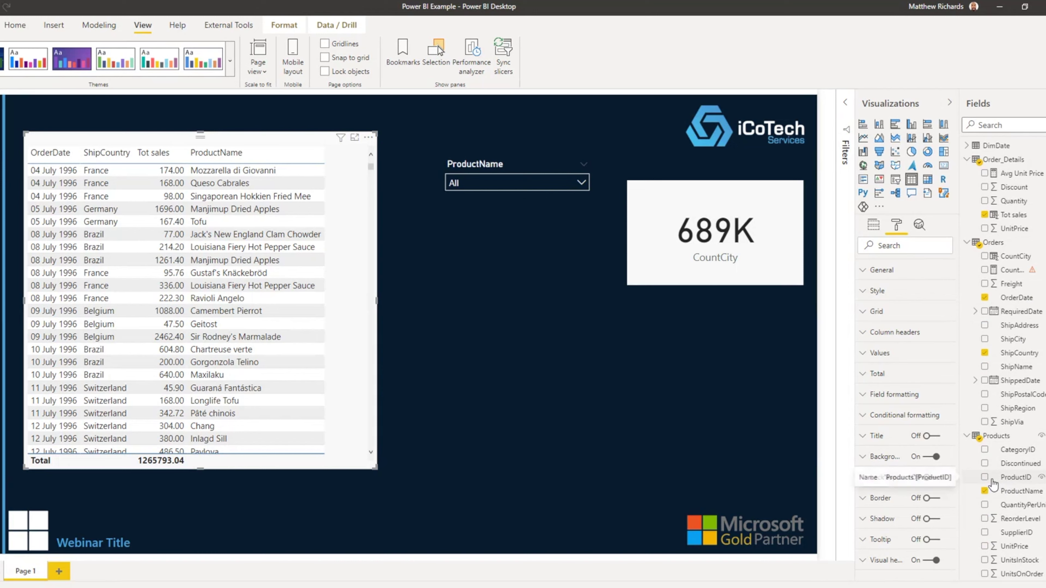
left_click(984, 477)
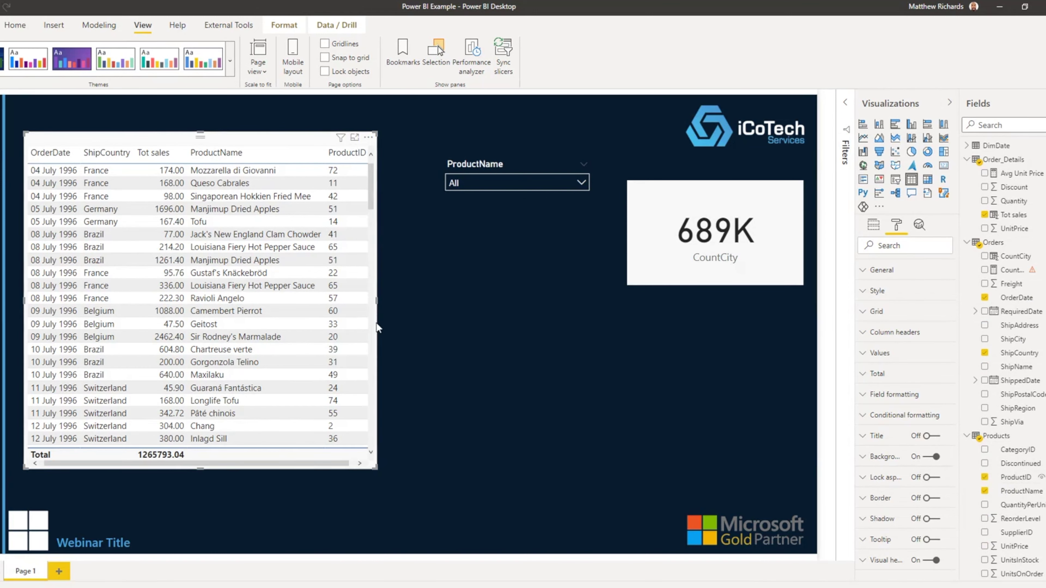
left_click_drag(377, 301, 401, 301)
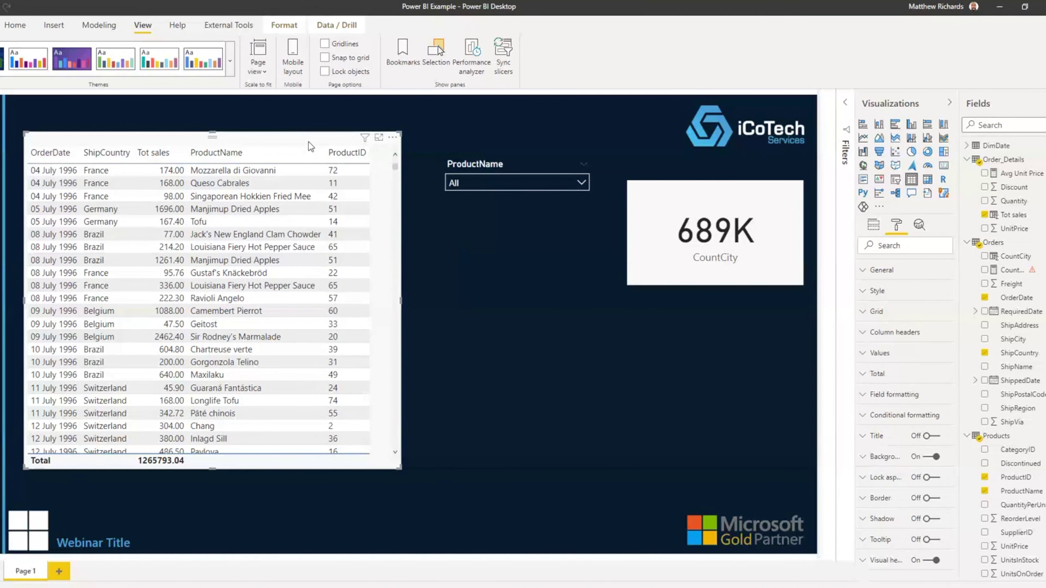
Step: Duplicate the sales table, place the copy beside the original, and convert it to a stacked column chart
left_click_drag(258, 148, 265, 154)
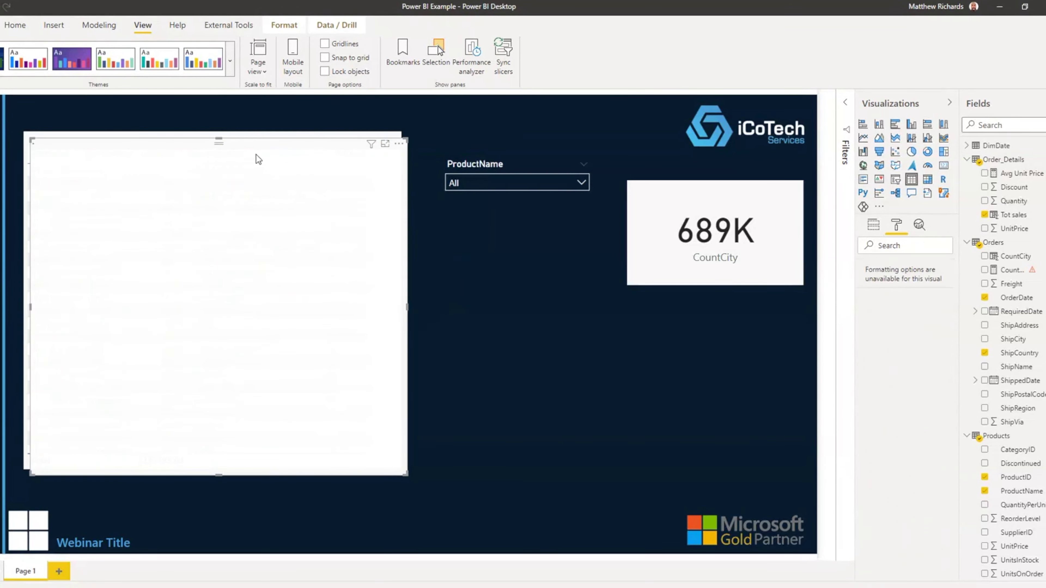
left_click_drag(182, 147, 568, 165)
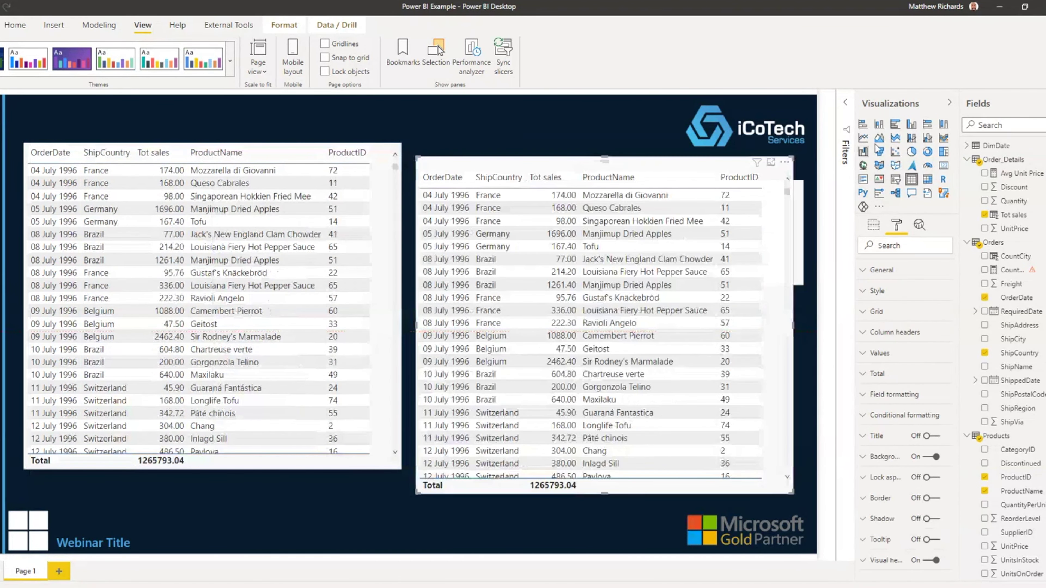
left_click(885, 125)
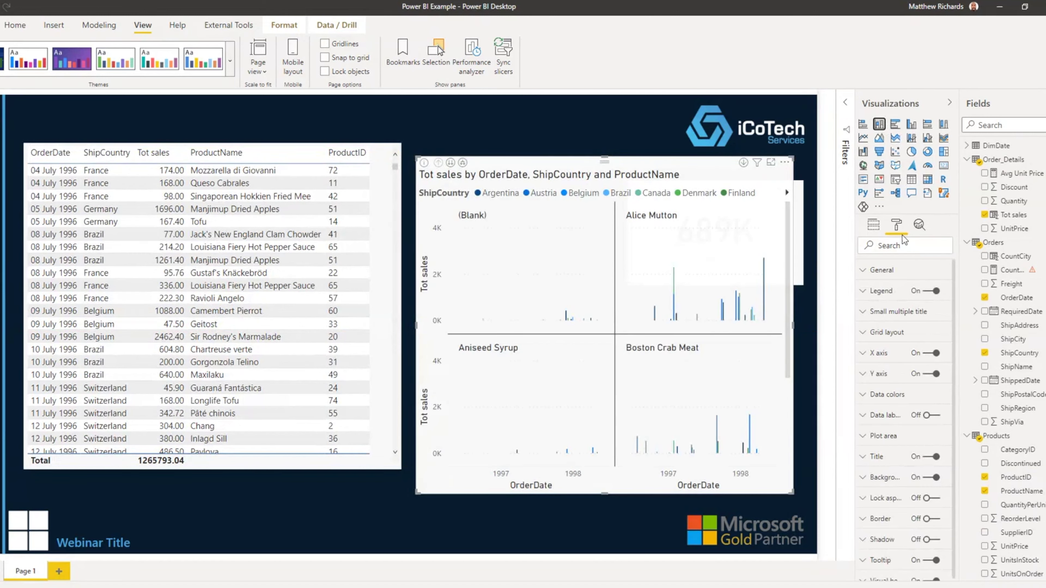
Step: Reduce the chart's fields to ProductID on the axis and Tot sales as values, clearing the legend and small multiples
left_click(873, 229)
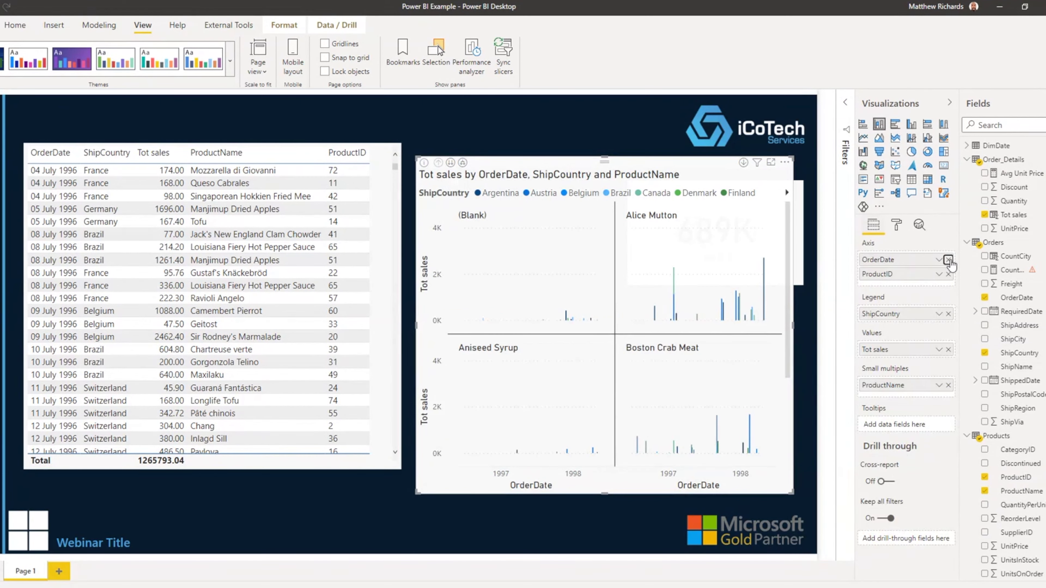
left_click(948, 260)
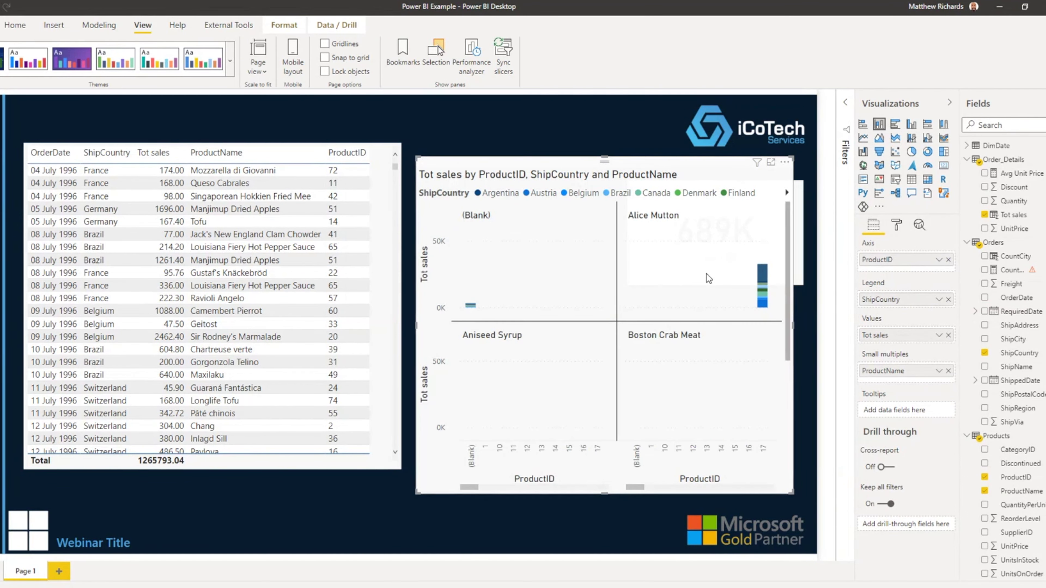
left_click(948, 335)
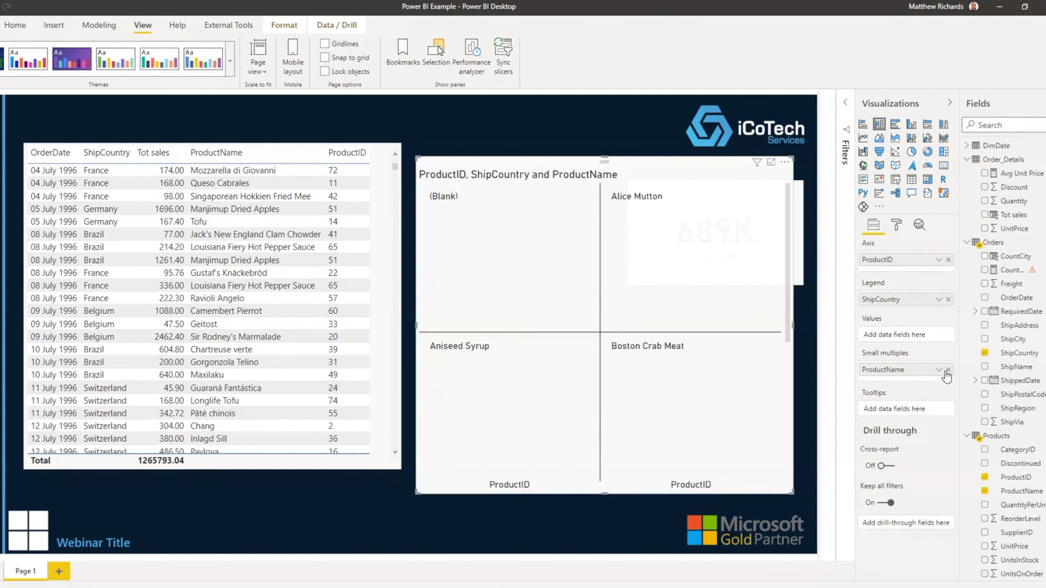
left_click(948, 369)
left_click(948, 300)
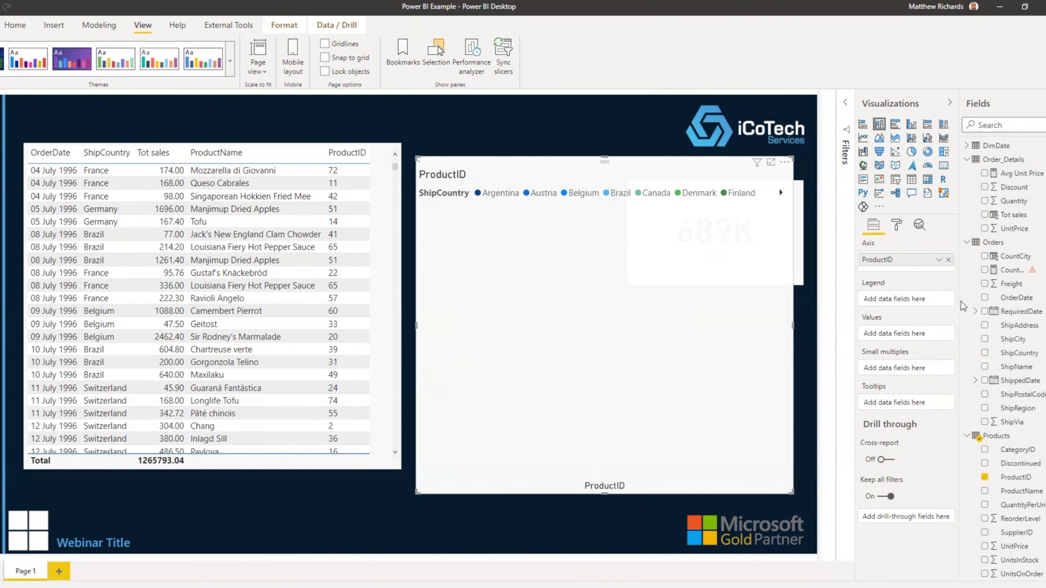
left_click_drag(1012, 214, 922, 334)
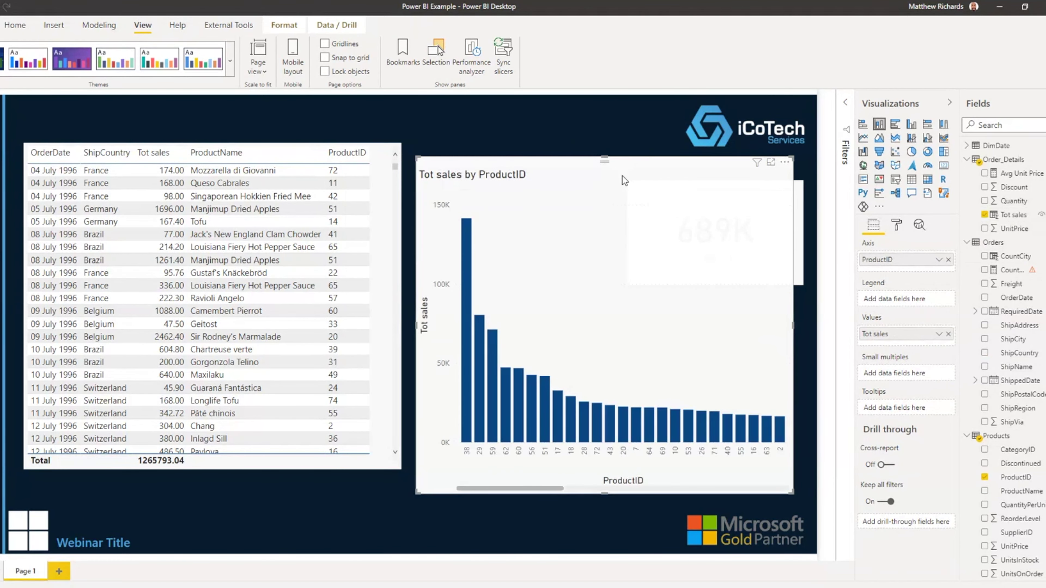
Step: Move the column chart slightly up beside the sales table and add ProductName to its tooltips
left_click_drag(571, 160, 578, 145)
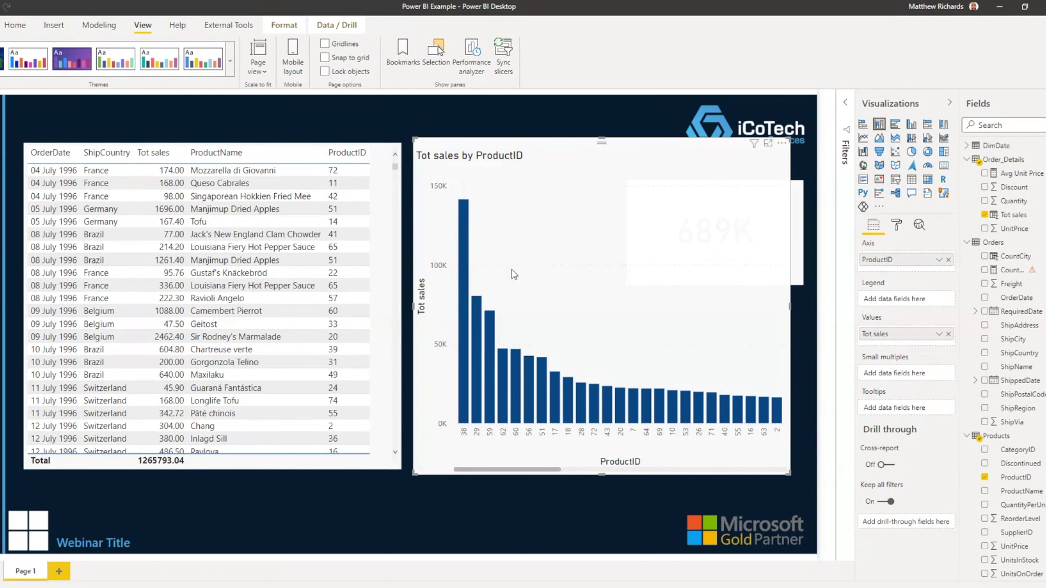
mouse_move(463, 289)
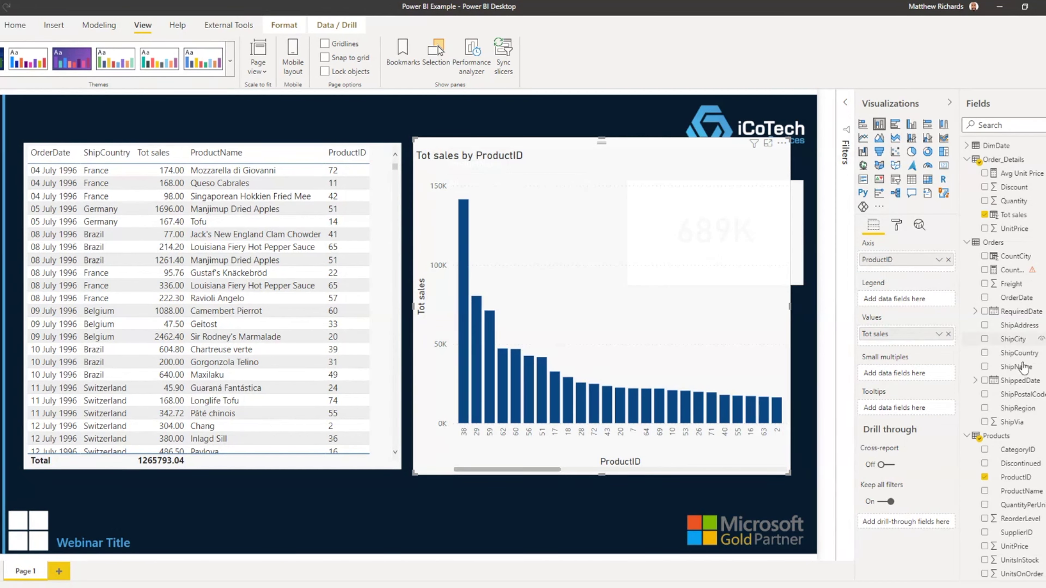
left_click_drag(1038, 500, 912, 414)
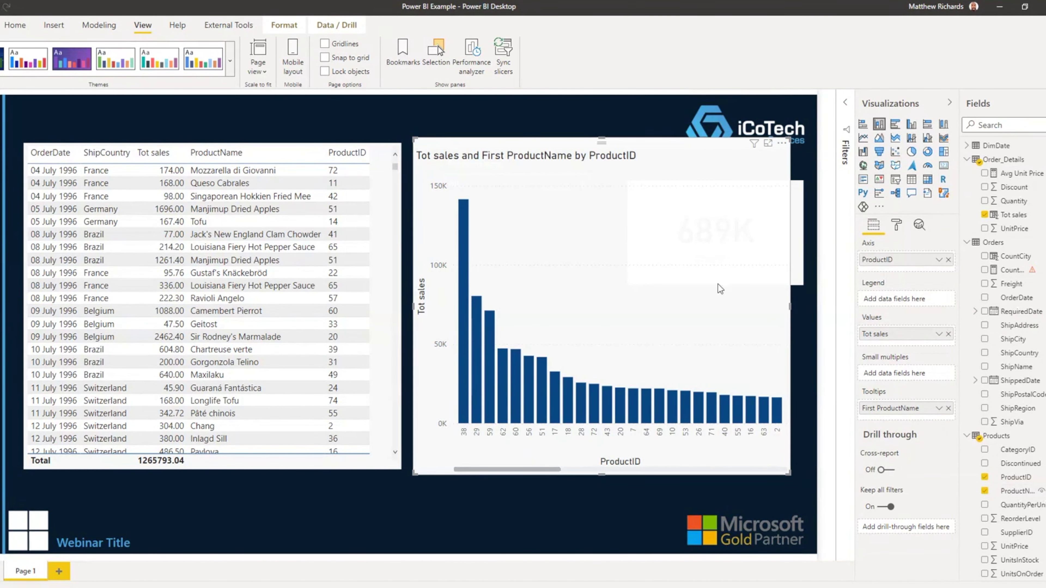
mouse_move(461, 307)
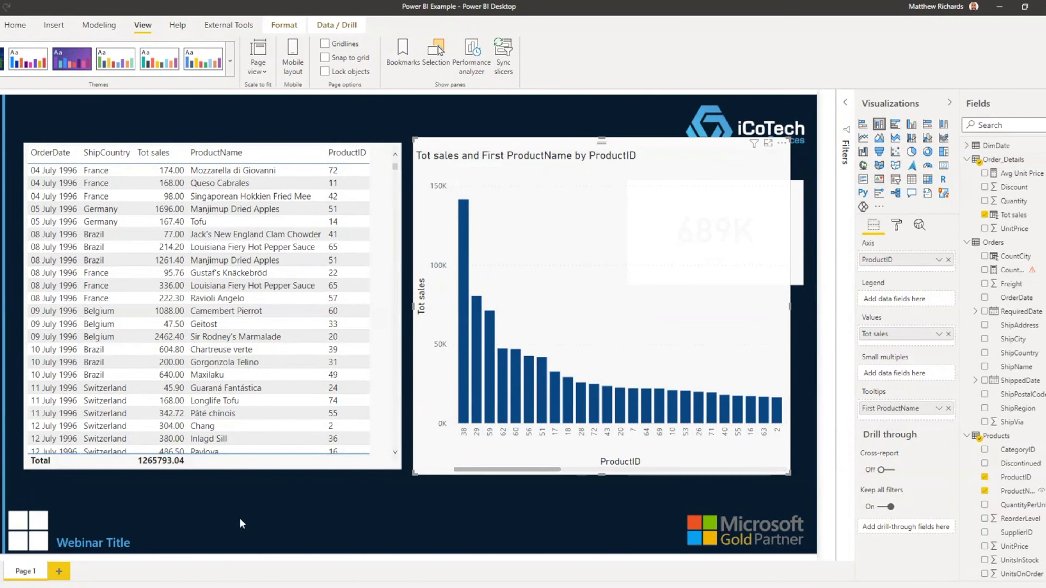
Step: Add a new page with a table of ProductName, Discontinued, UnitPrice and SupplierID from Products, widened to fit all columns
left_click(59, 572)
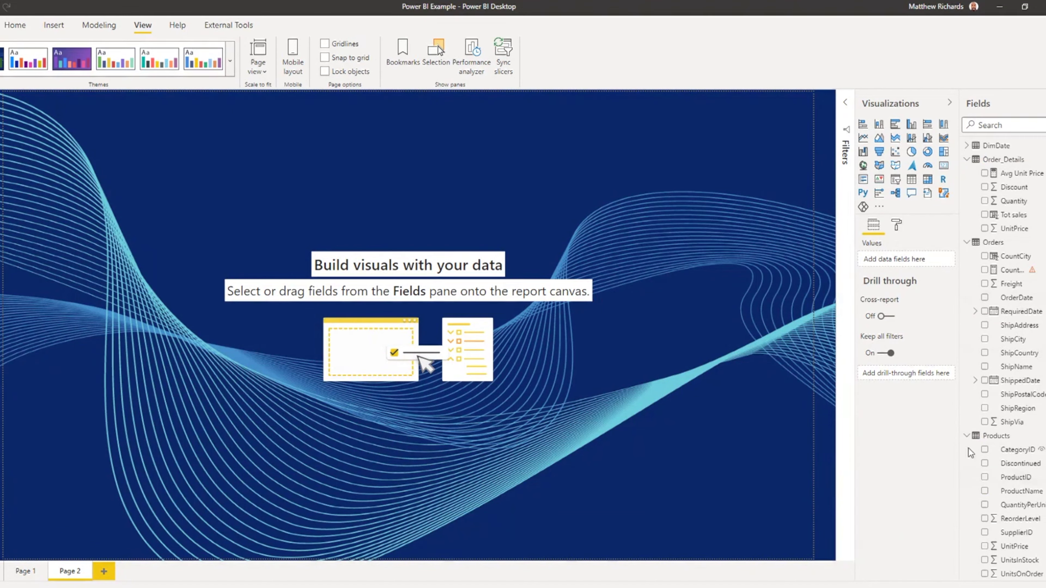
left_click(985, 492)
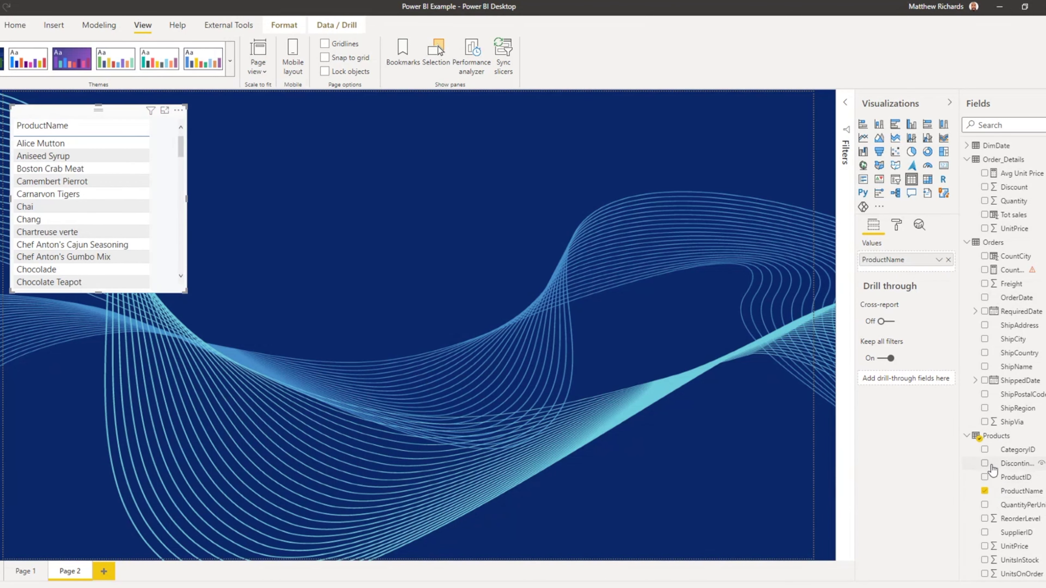
left_click(984, 465)
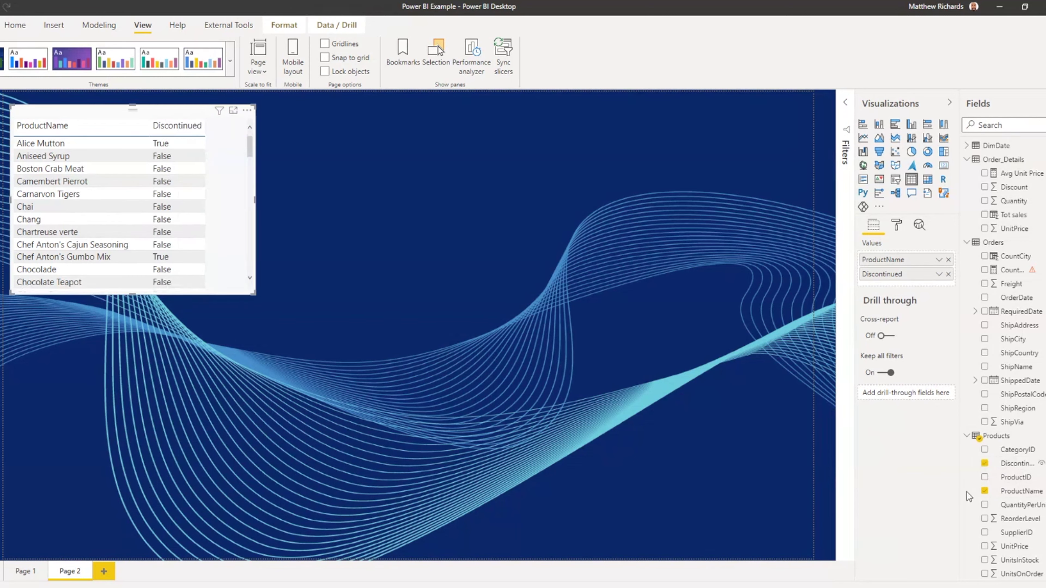
left_click(985, 546)
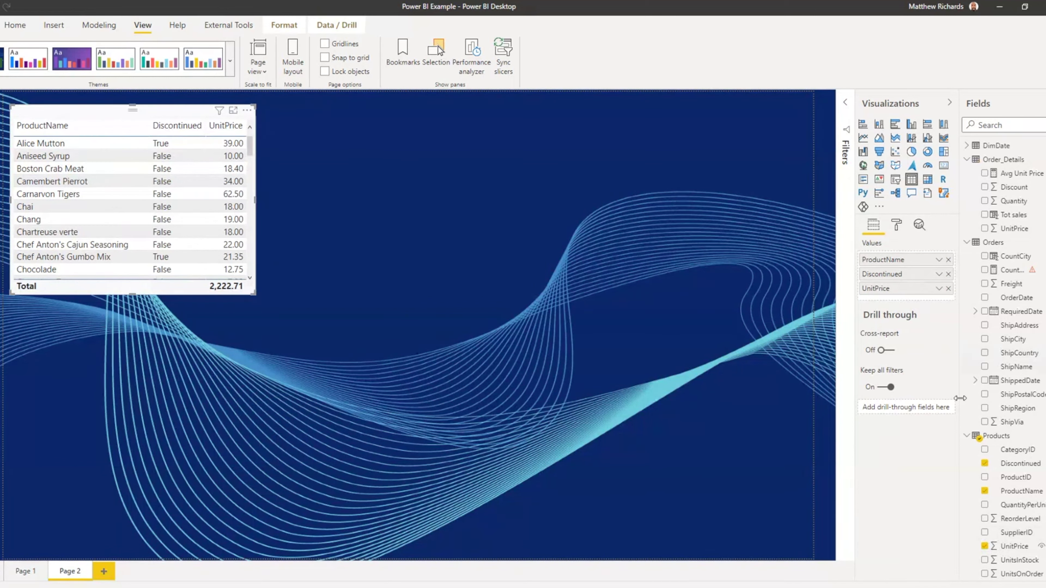
left_click(966, 437)
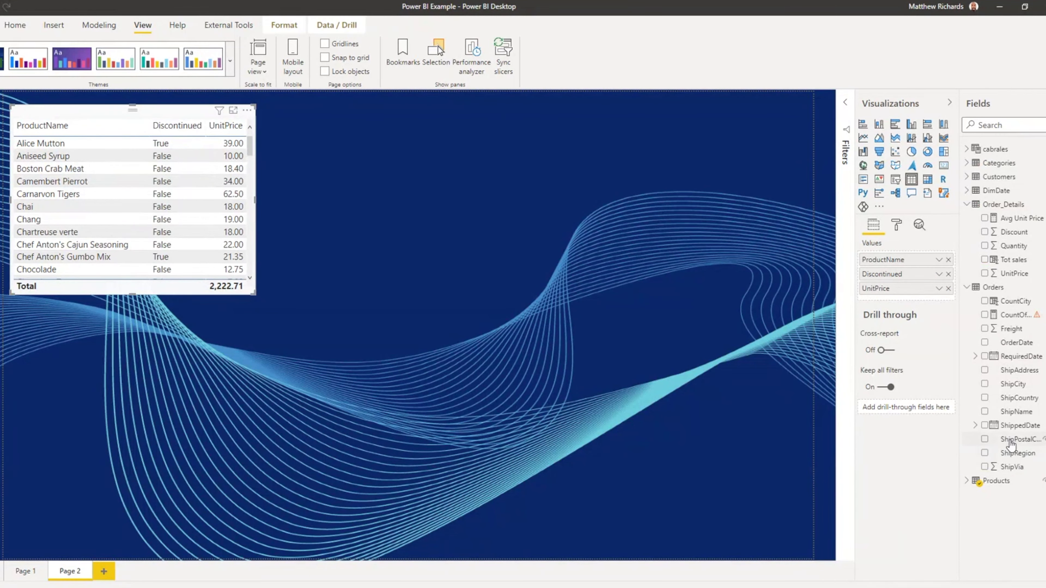
left_click(967, 480)
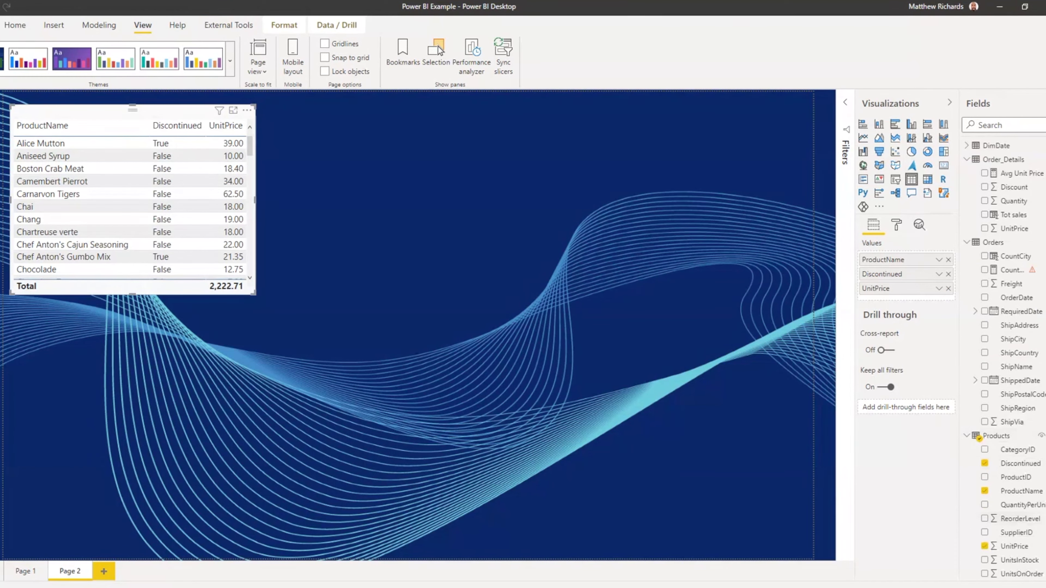
left_click(984, 533)
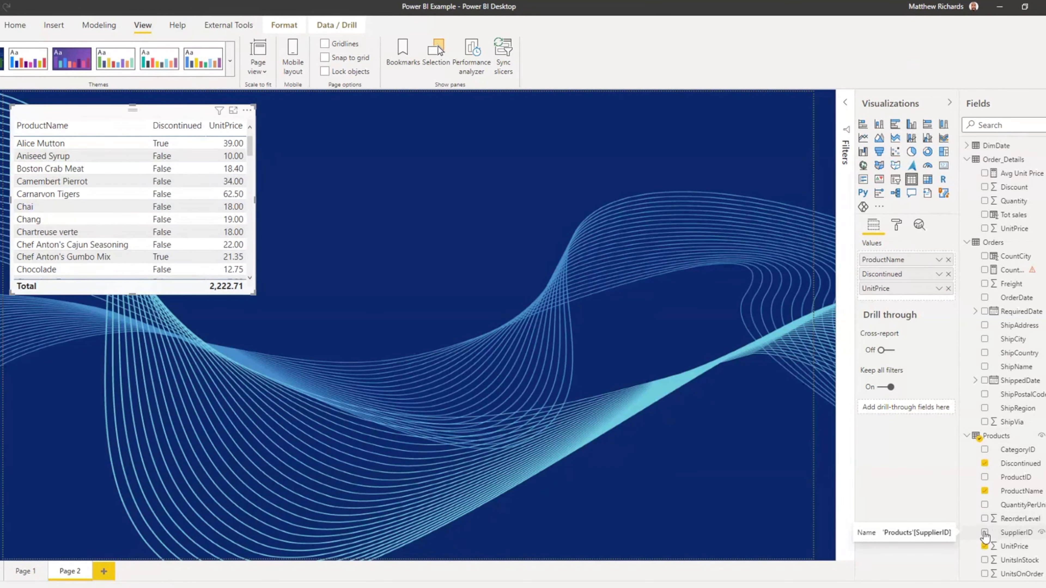
left_click_drag(259, 201, 305, 198)
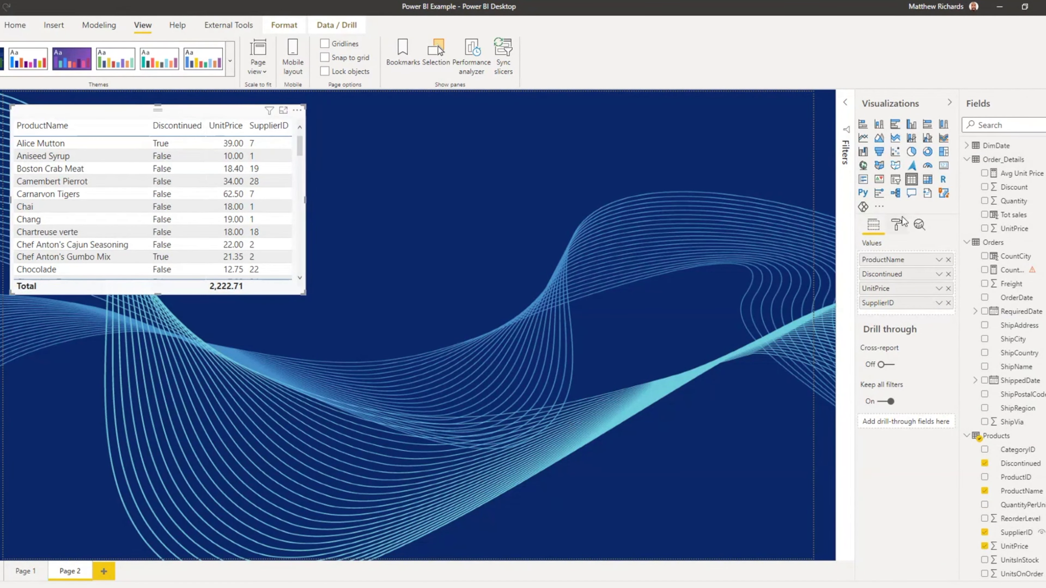
left_click(605, 273)
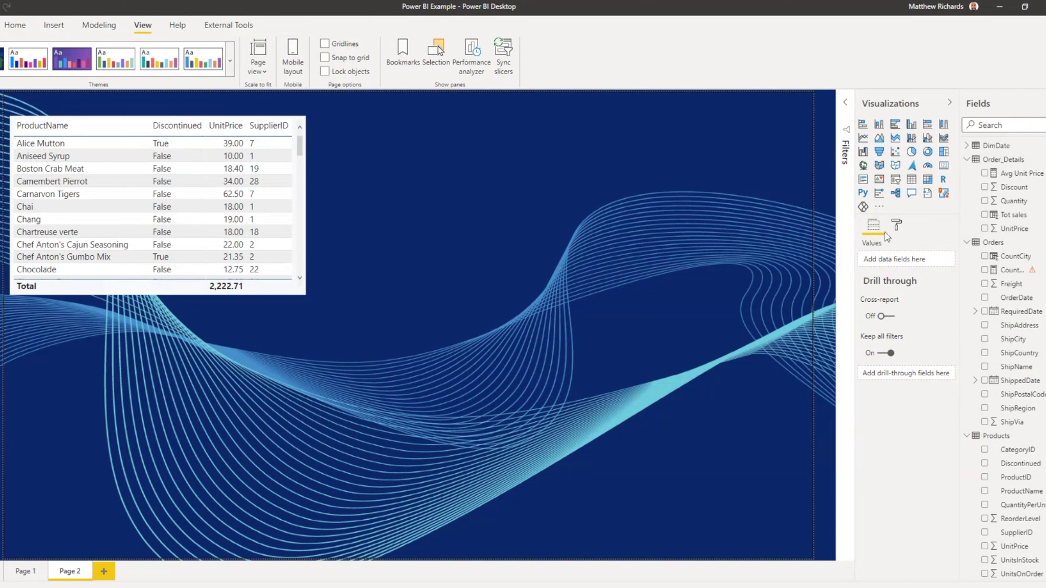
left_click(897, 225)
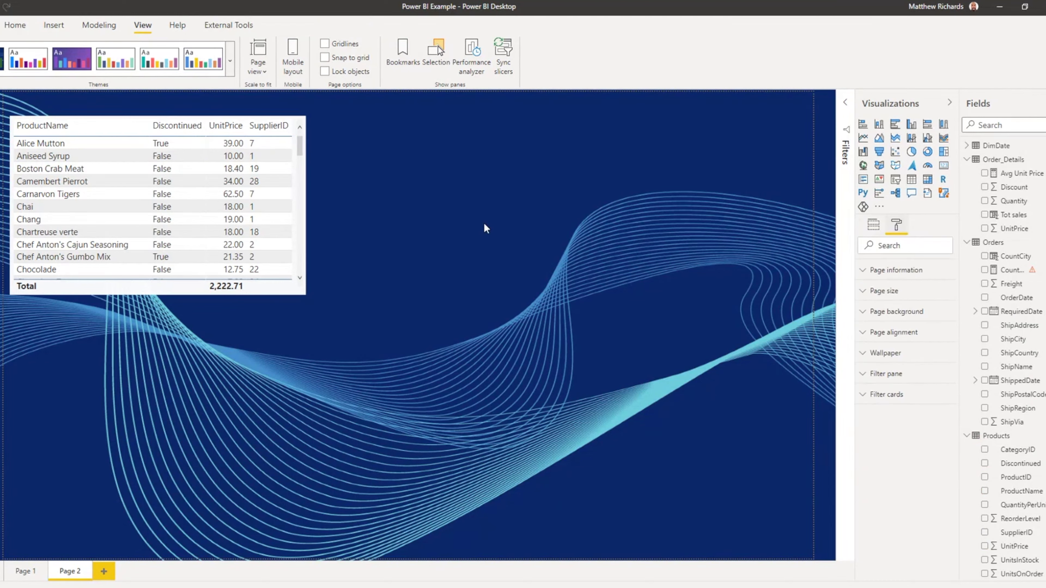
double_click(502, 260)
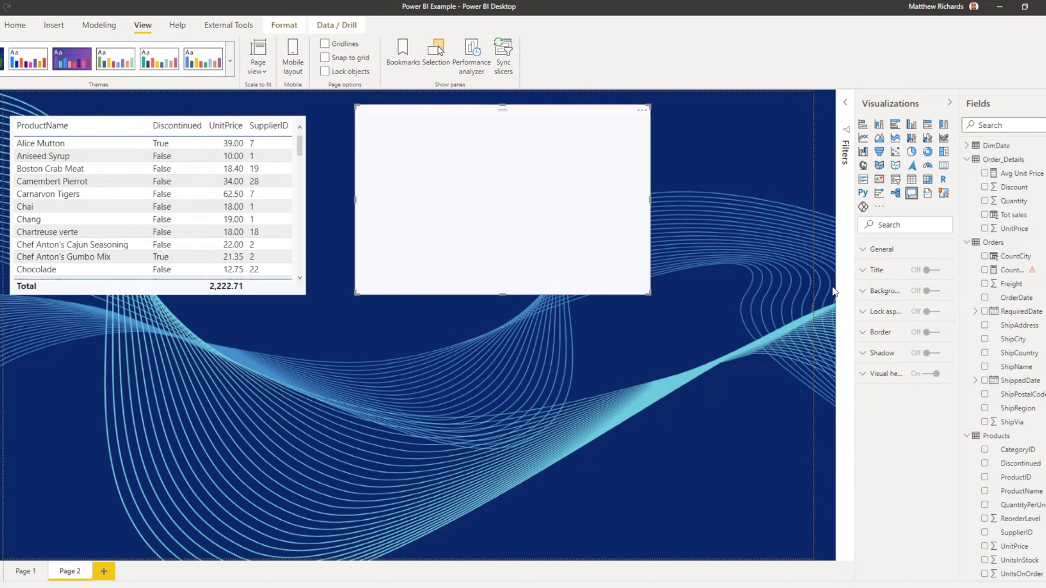
left_click(642, 110)
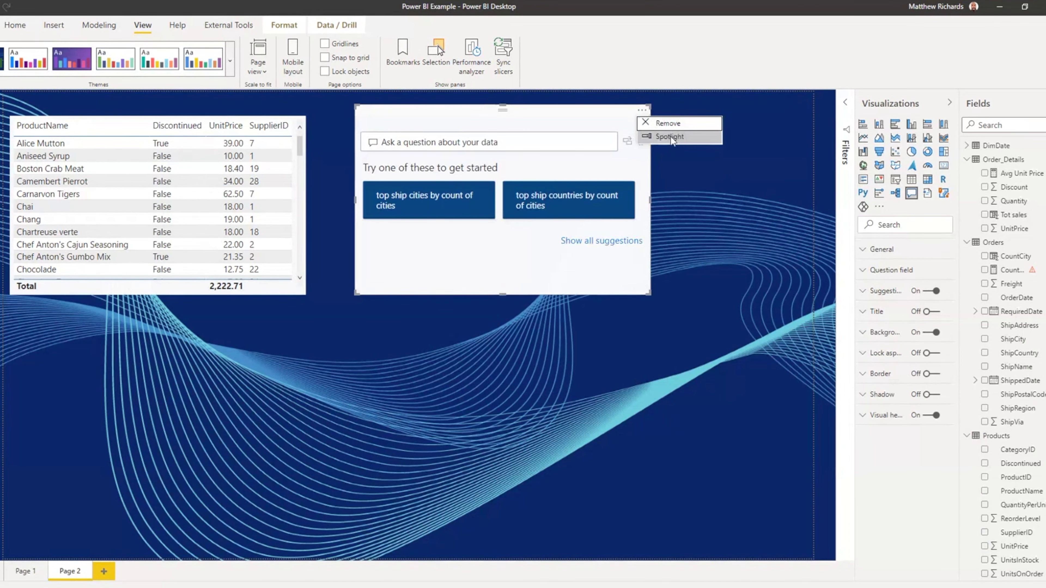
left_click(668, 123)
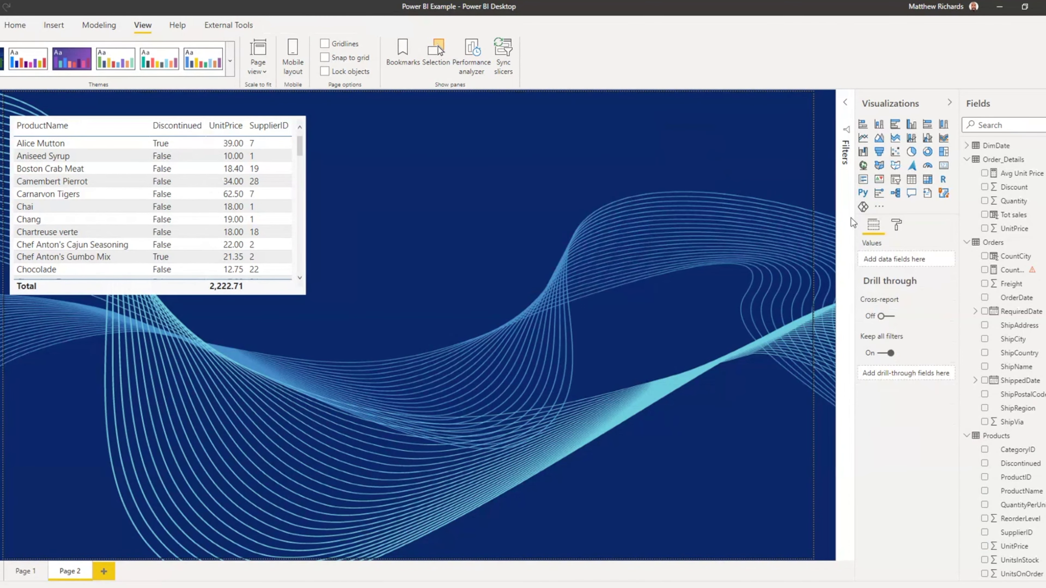
Step: Set the page size type of Page 2 to Tooltip
left_click(896, 225)
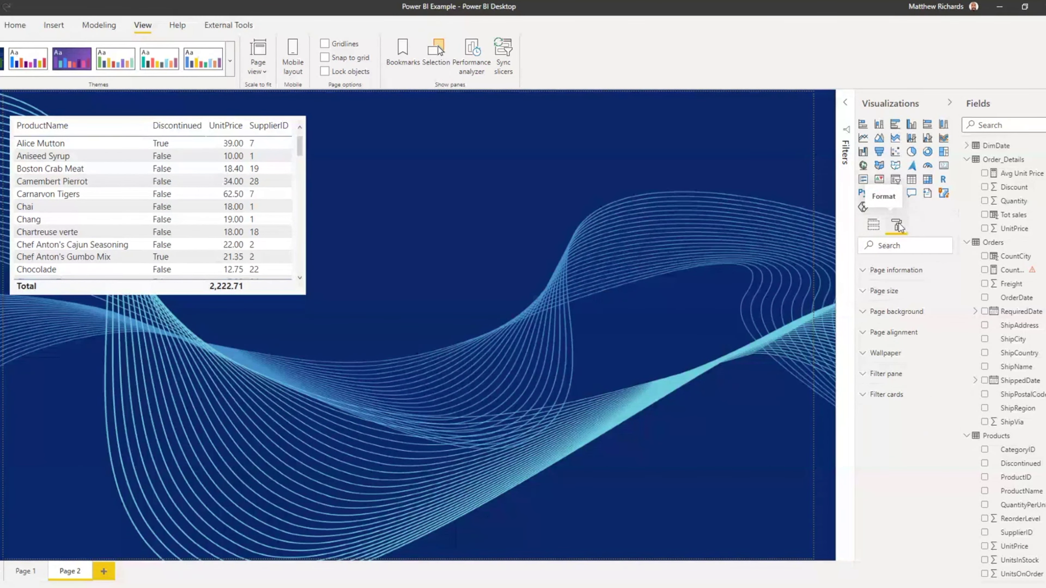
left_click(864, 293)
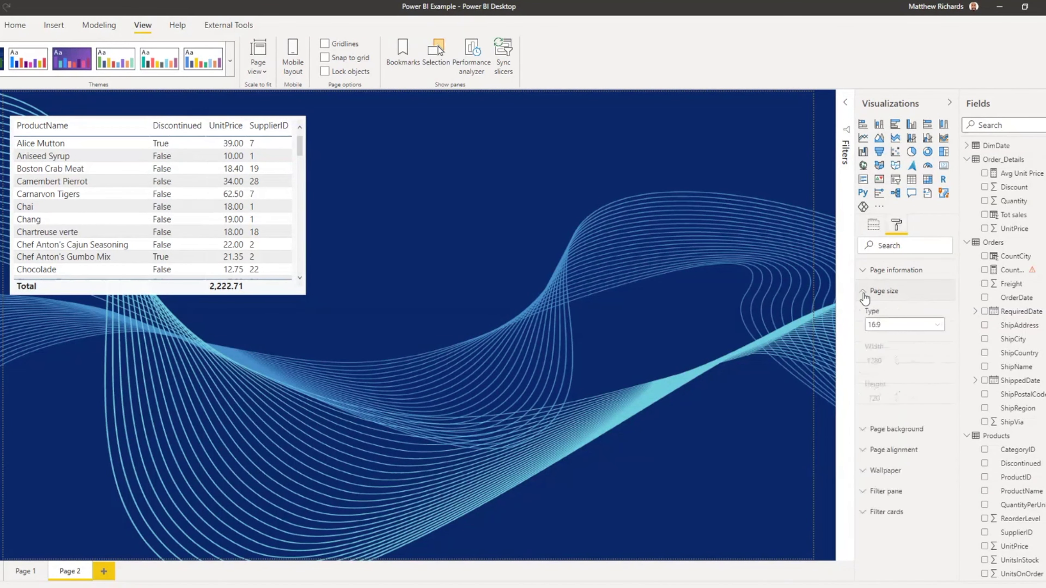
left_click(936, 324)
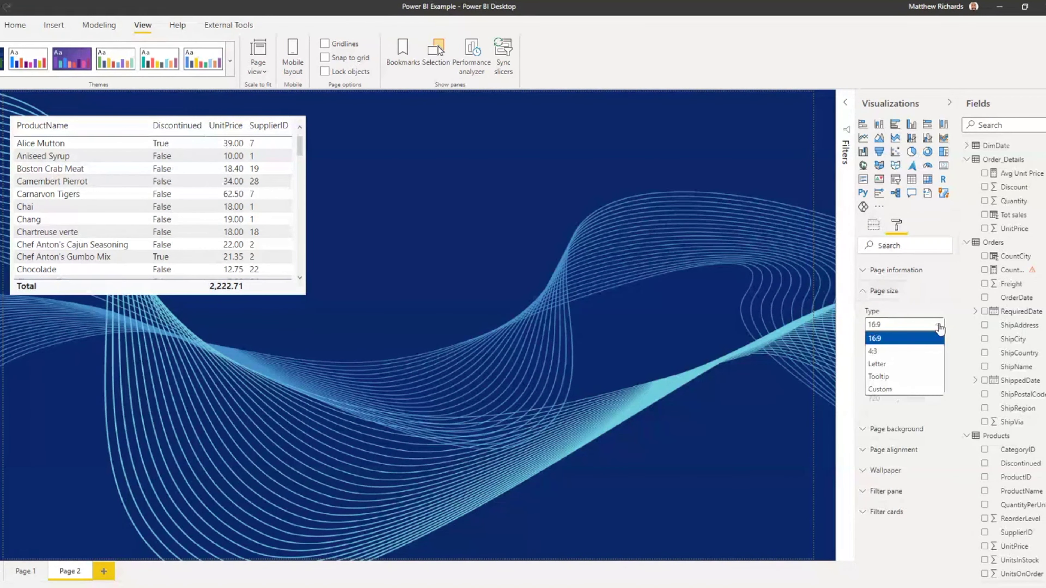
left_click(881, 376)
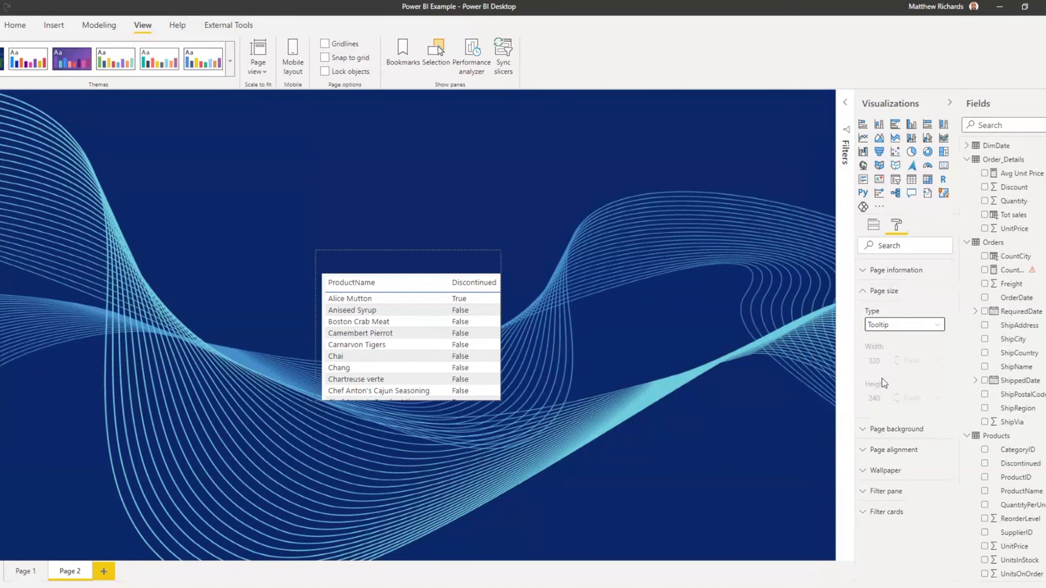
Step: Narrow the ProductName and Discontinued columns of the tooltip page's table, and remove the Discontinued field
left_click(428, 271)
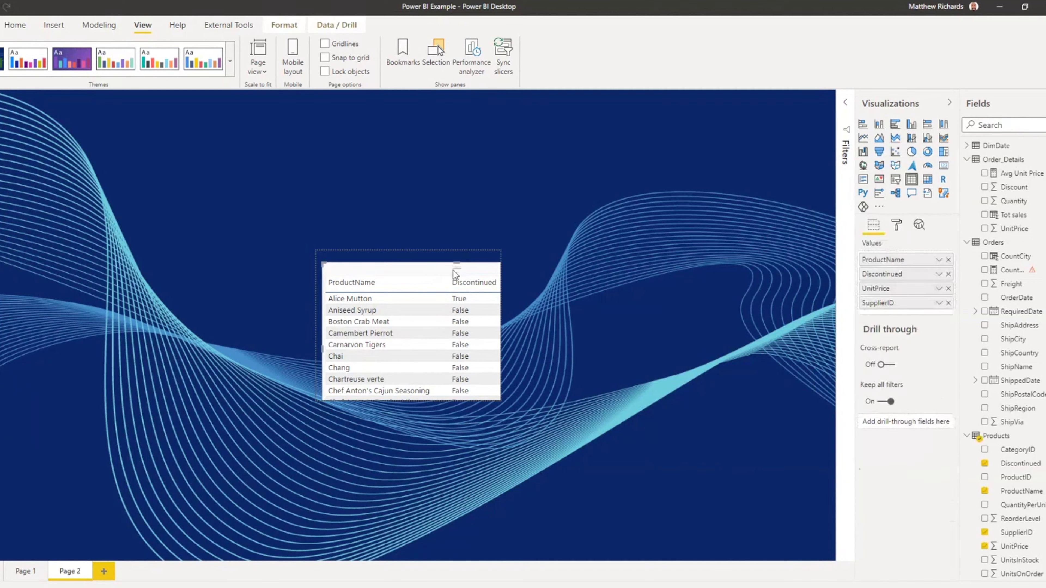
mouse_move(449, 283)
left_mouse_down()
mouse_move(410, 285)
mouse_move(459, 285)
left_mouse_up()
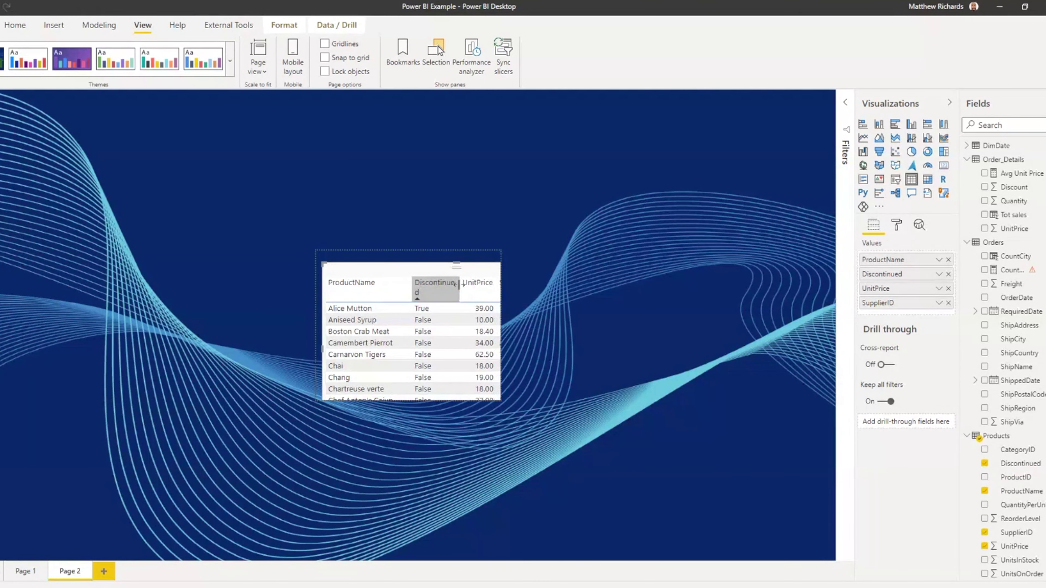
left_click(947, 274)
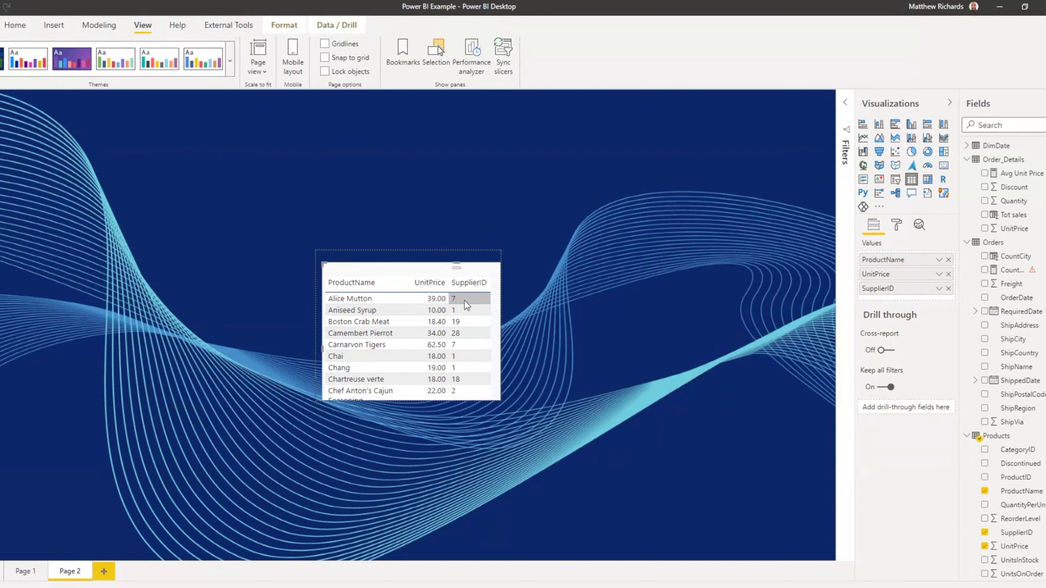
Step: Rename the Page 2 report page to "product Detail"
right_click(76, 572)
left_click(106, 538)
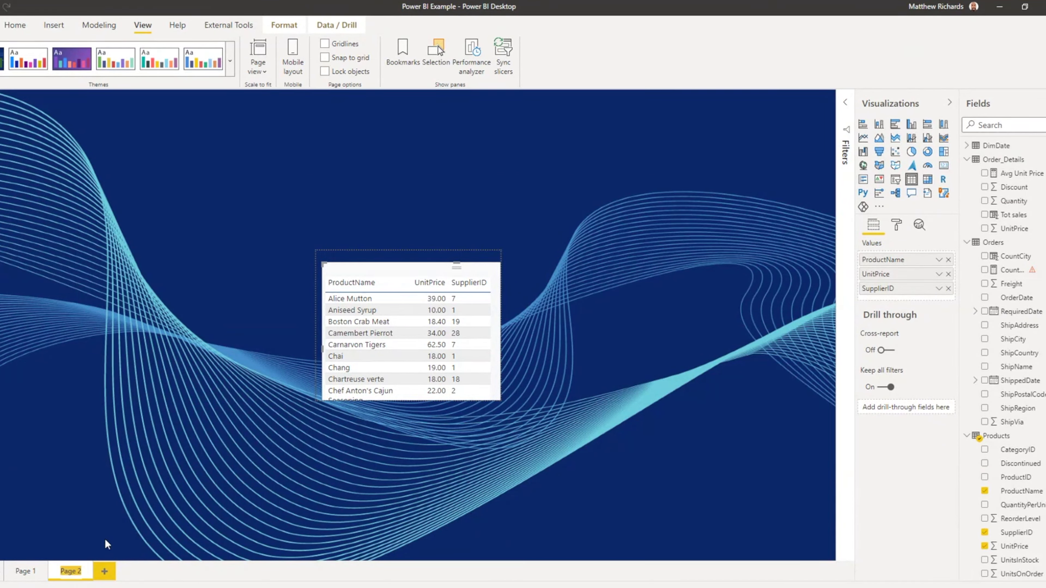
type("Product")
key("BackSpace")
key("BackSpace")
key("BackSpace")
key("BackSpace")
key("BackSpace")
key("BackSpace")
key("BackSpace")
type("Deatail")
key("BackSpace")
key("BackSpace")
key("BackSpace")
key("BackSpace")
key("BackSpace")
type("tail")
key("Return")
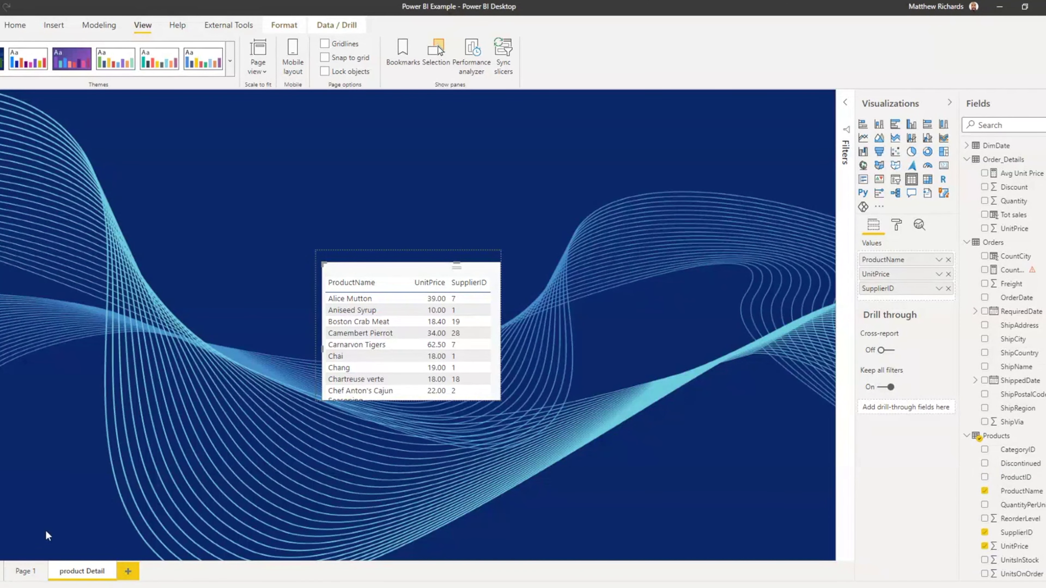
Step: Try Alternating rows and Contrast alternating rows on Page 1's orders table, and settle on the Flashy rows style
left_click(25, 571)
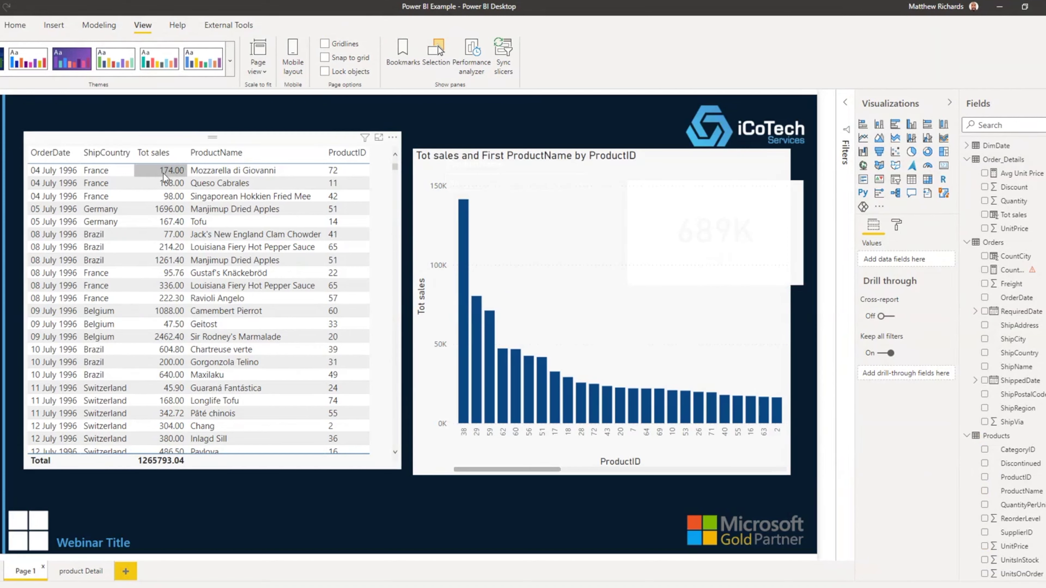
left_click(243, 142)
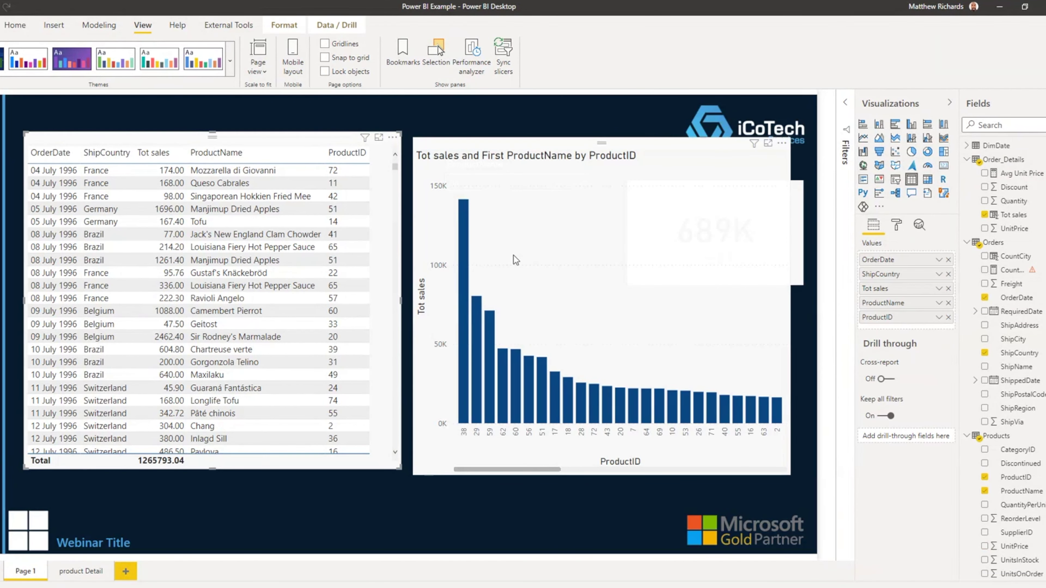
left_click(899, 230)
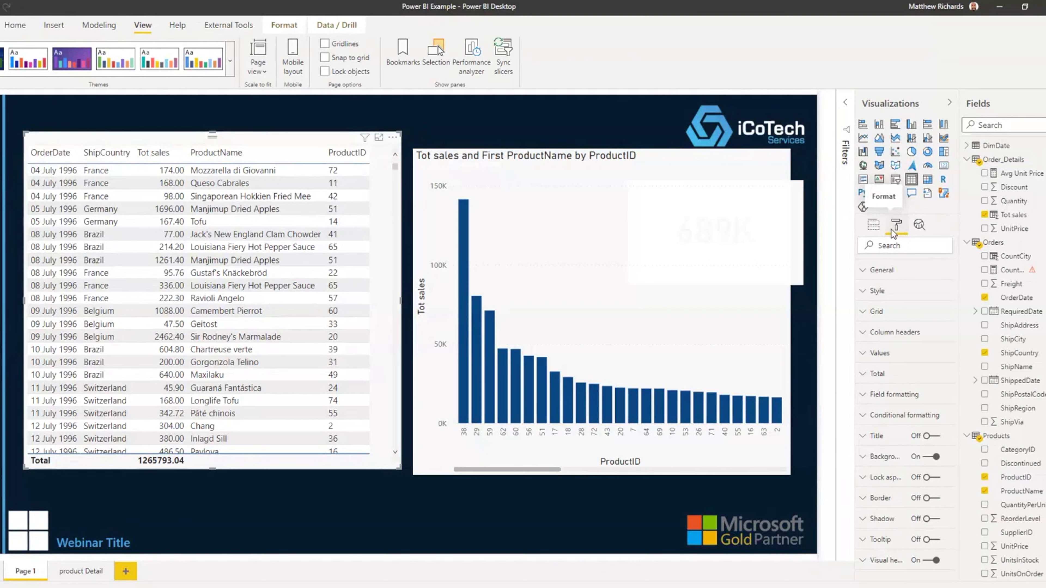
left_click(864, 275)
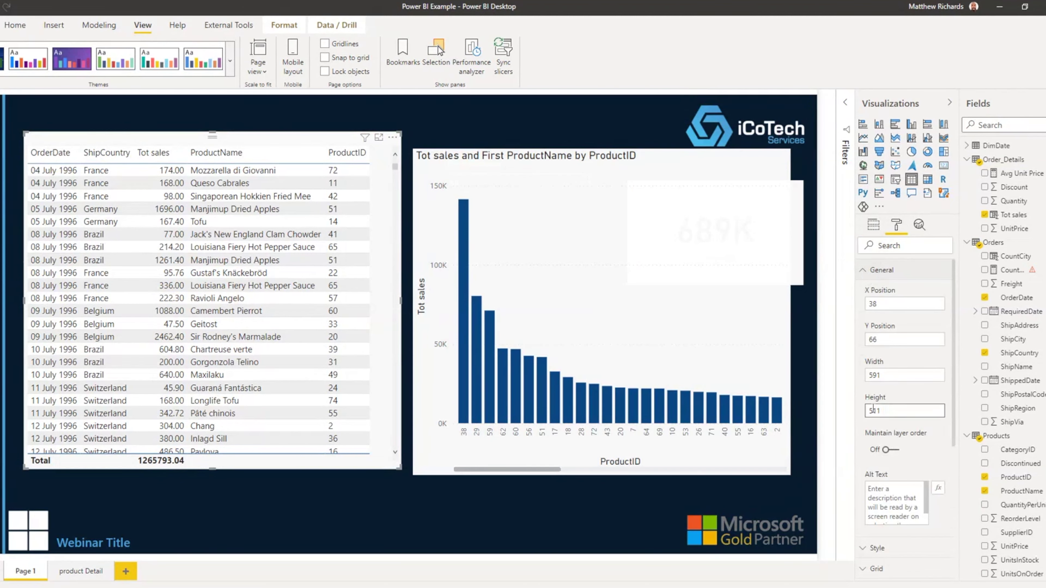
left_click(864, 273)
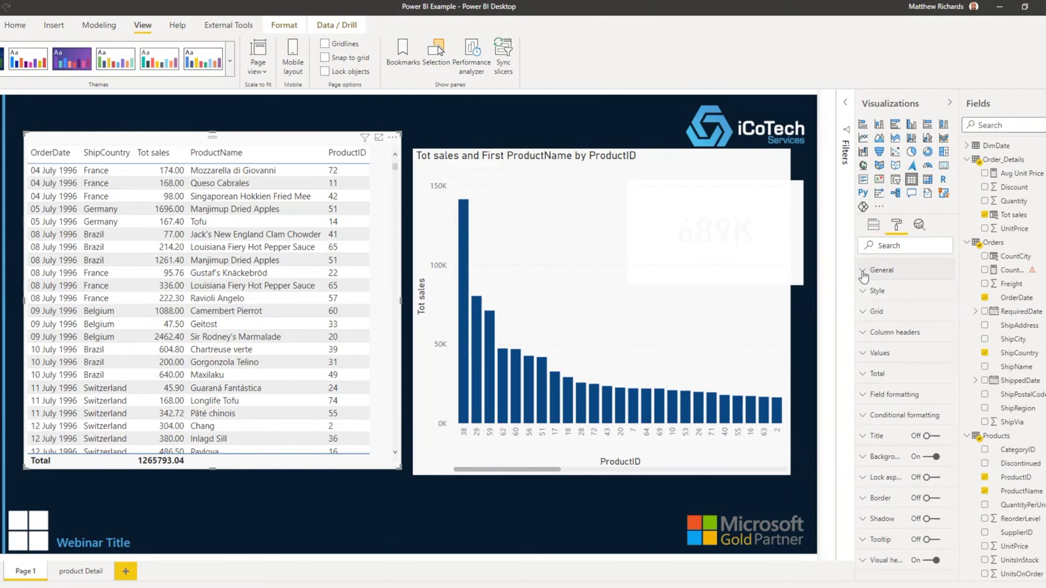
left_click(864, 293)
left_click(886, 324)
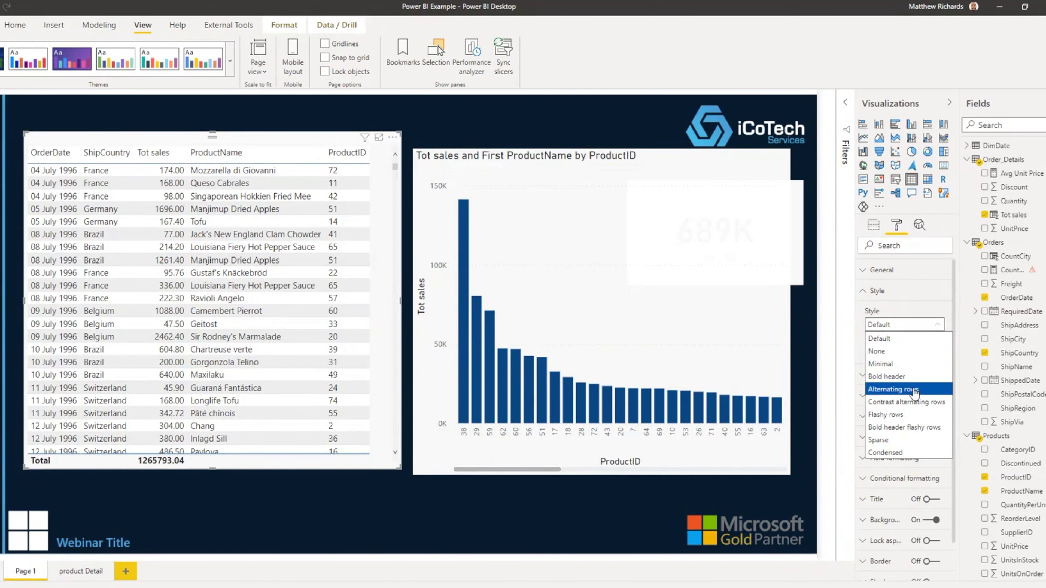
left_click(912, 389)
left_click(894, 324)
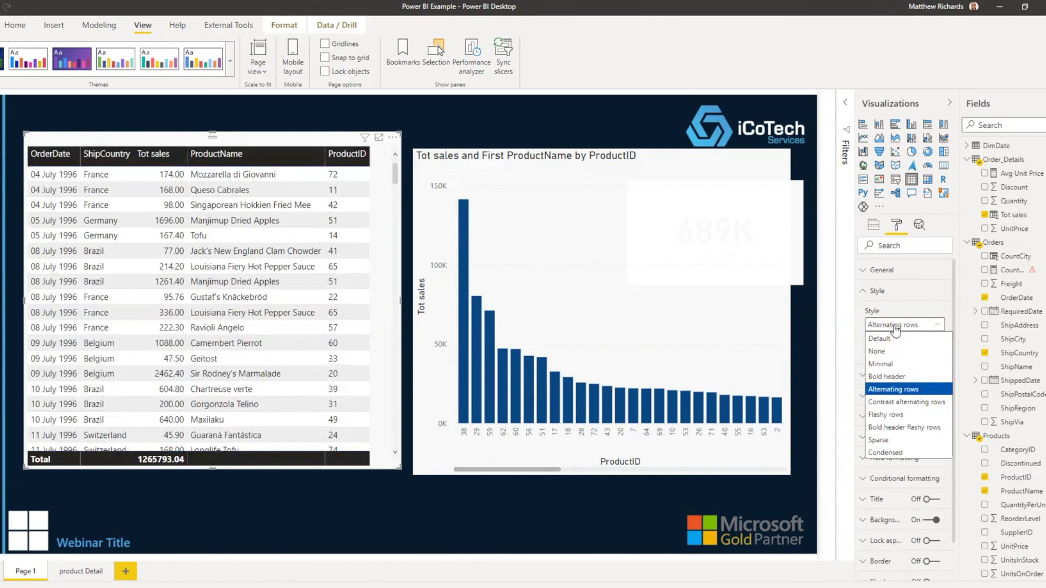
left_click(886, 402)
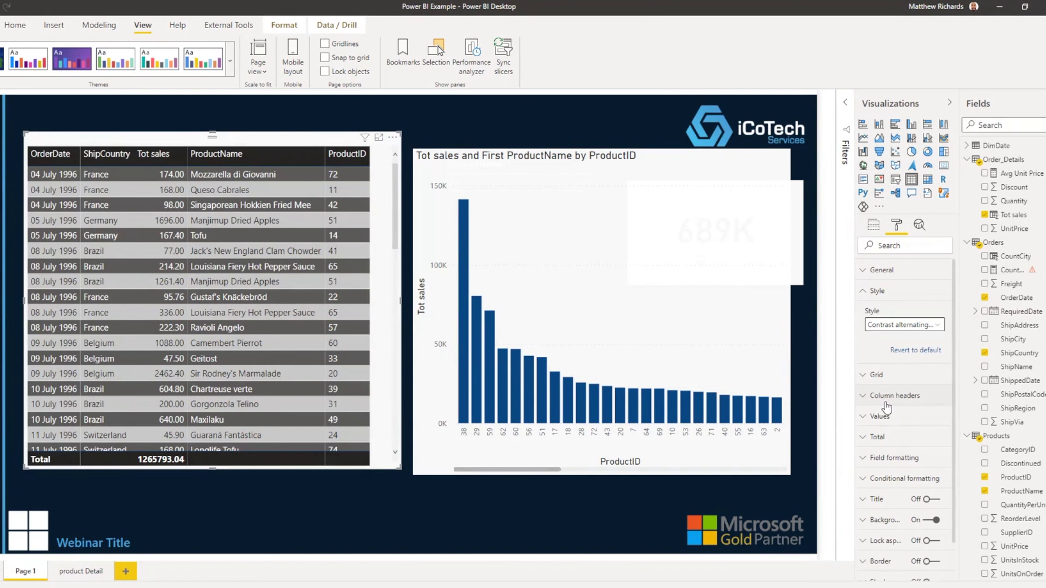
key("Down")
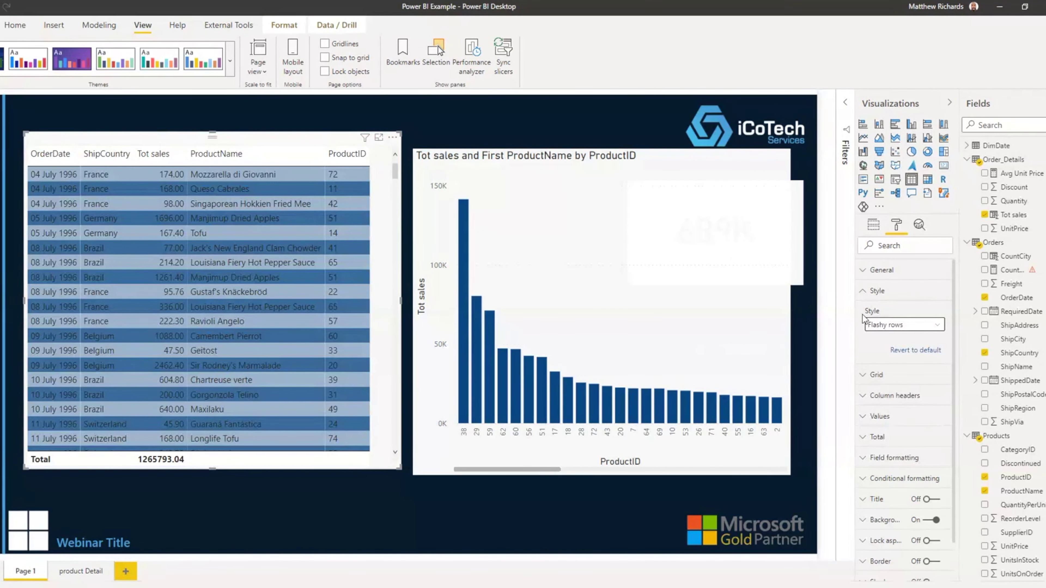
left_click(865, 293)
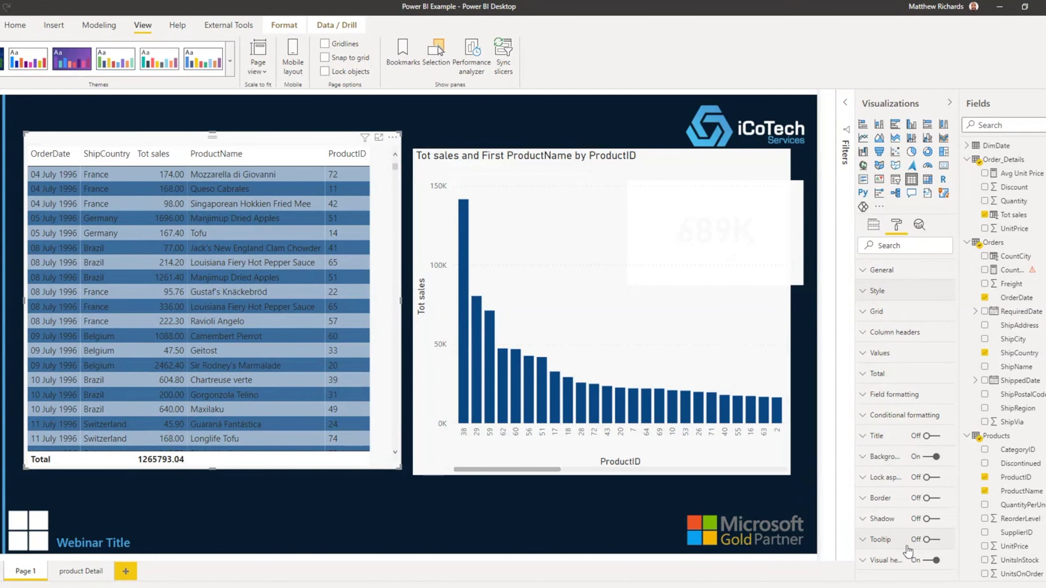
Step: Turn on the tooltip for the orders table and set its type to Report page
left_click(928, 540)
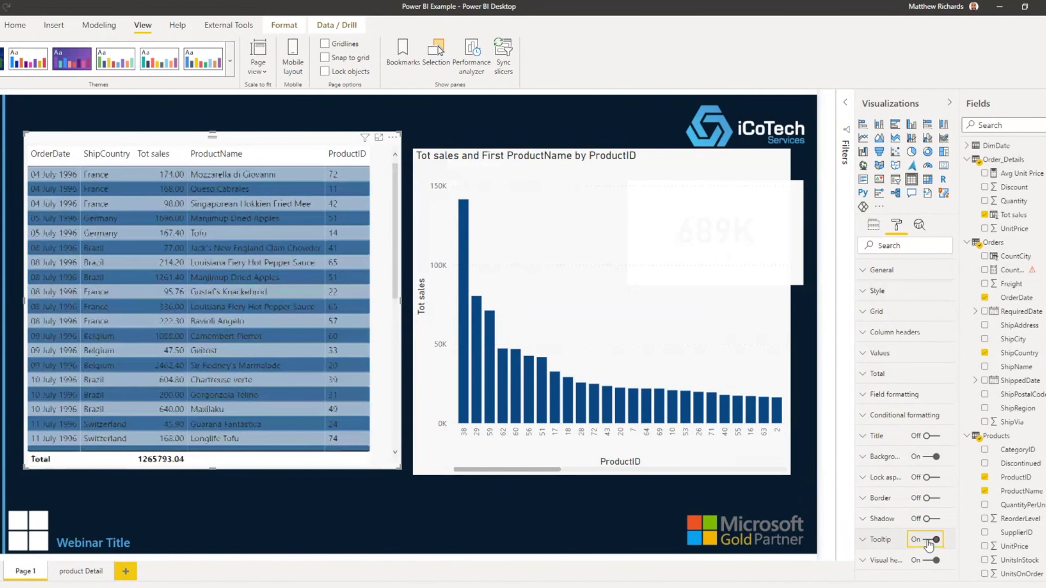
left_click(864, 540)
scroll(873, 541, "down", 1)
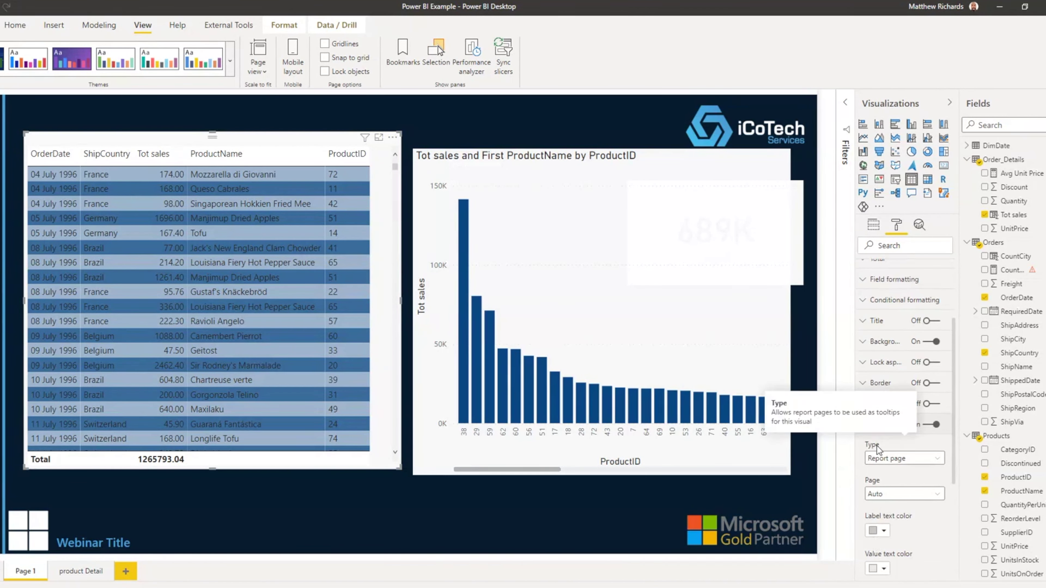
left_click(937, 460)
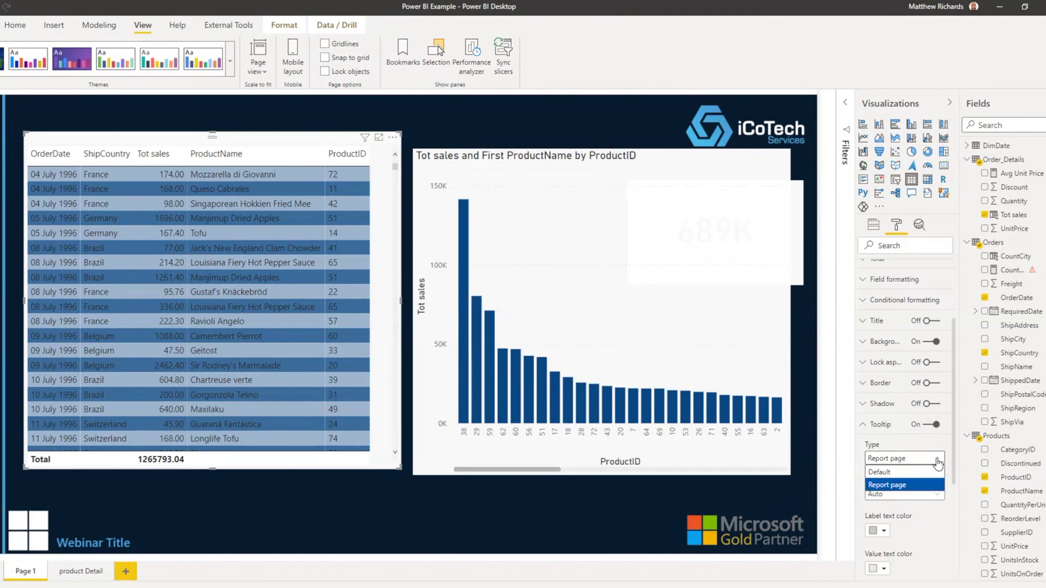
left_click(937, 461)
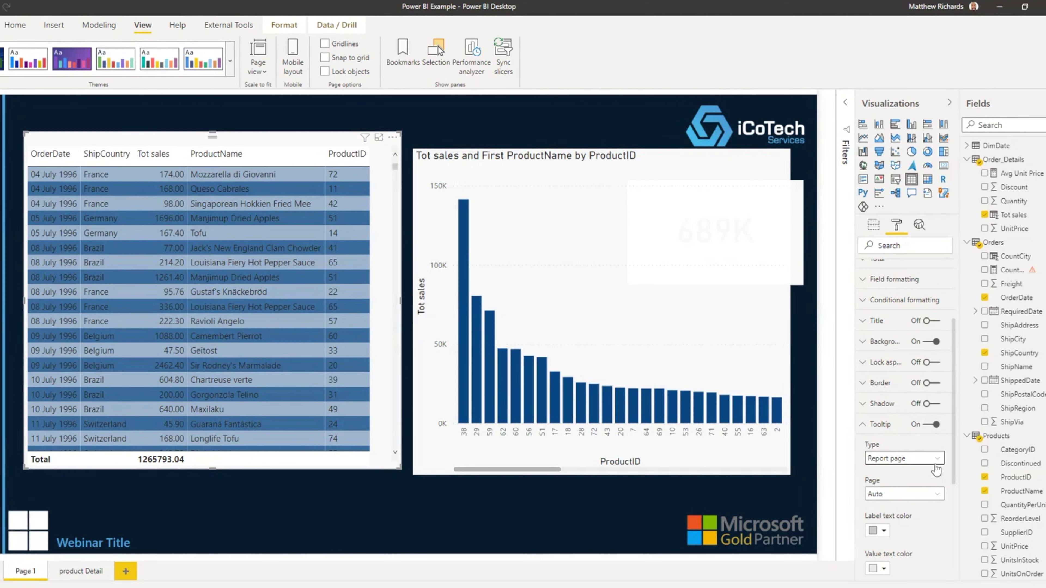
left_click(937, 461)
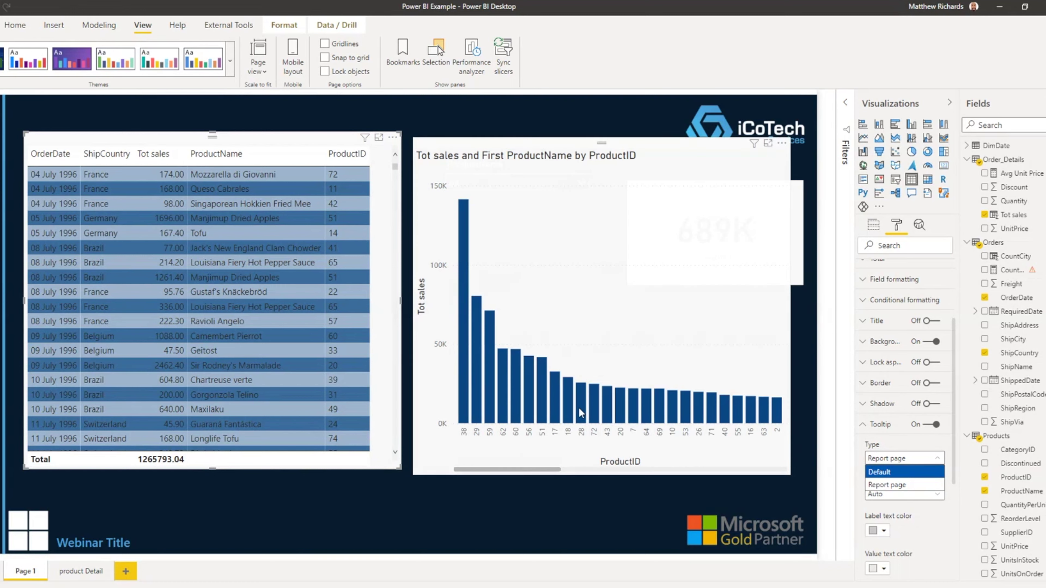
mouse_move(580, 409)
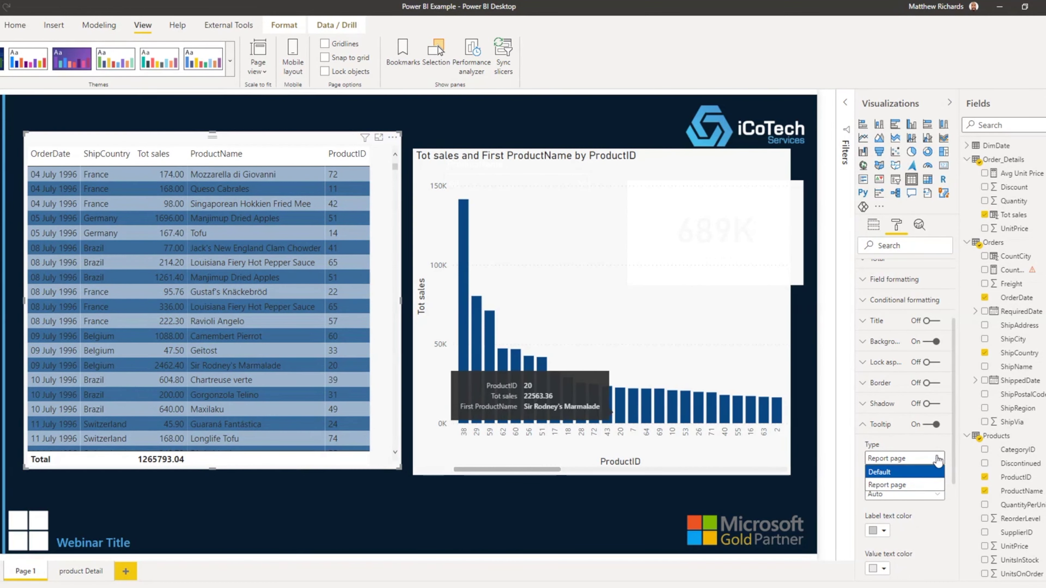
left_click(893, 486)
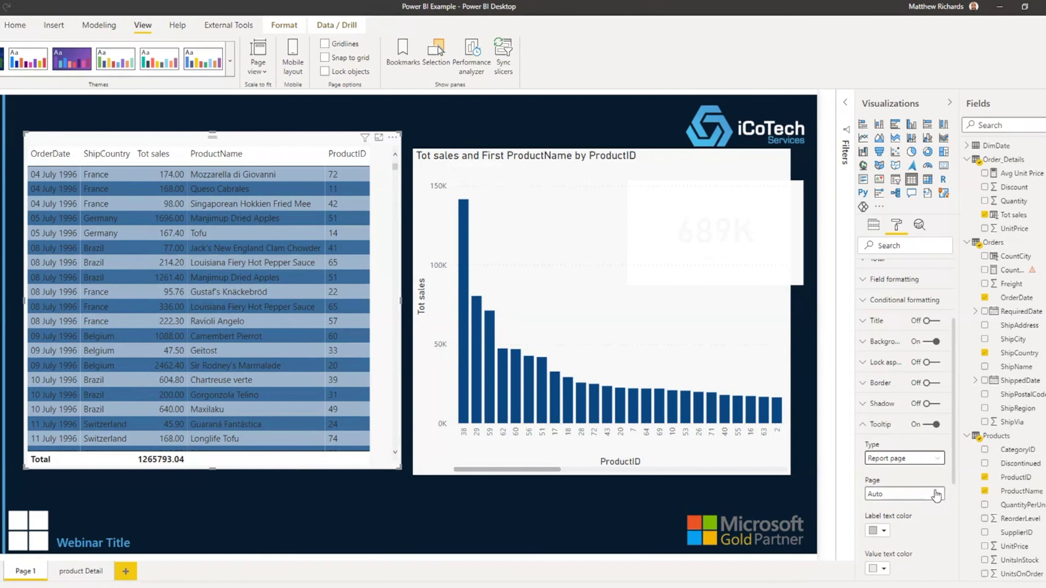
Step: Check which report pages can be chosen for the orders table's tooltip
left_click(939, 499)
left_click(937, 503)
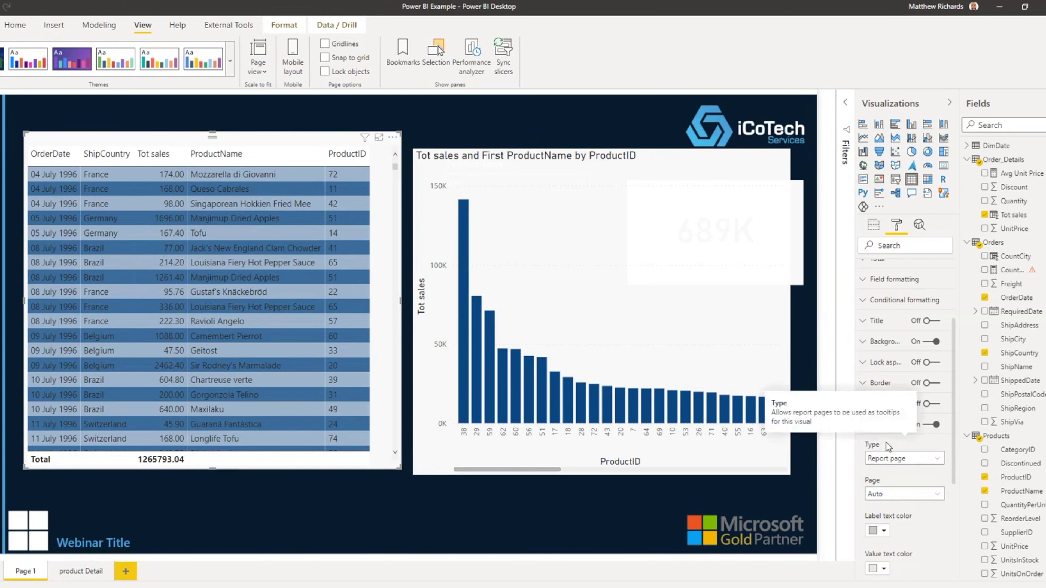
left_click(937, 494)
left_click(926, 508)
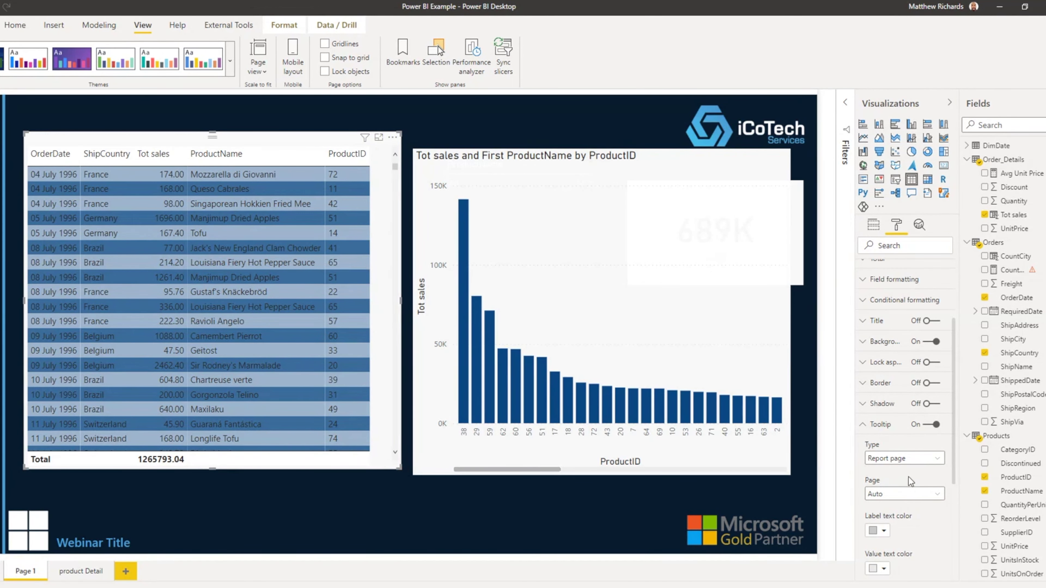
Step: Add a new blank report page and recheck the page choices for the tooltip of Page 1's orders table
left_click(126, 572)
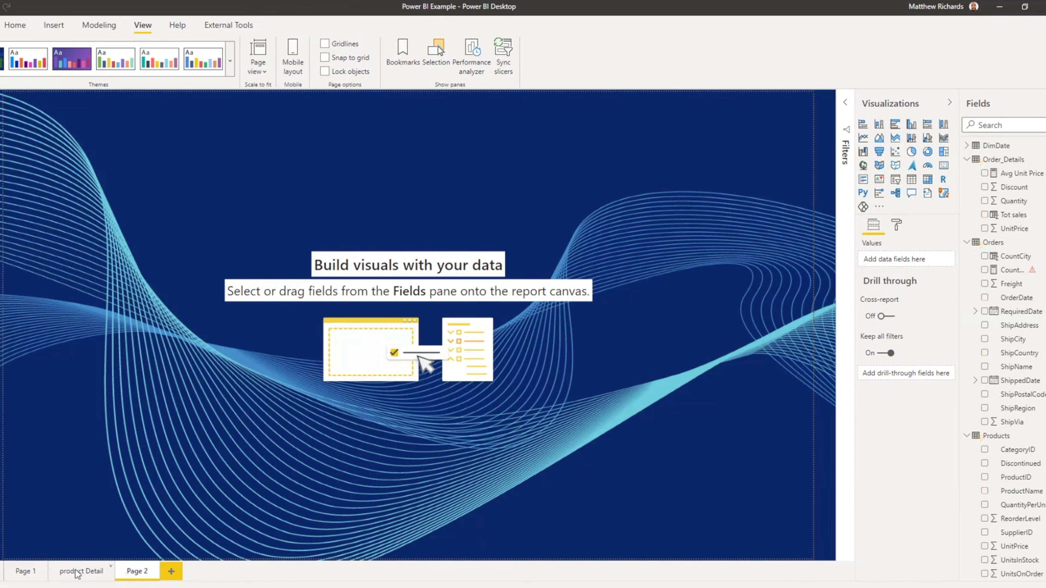
left_click(25, 572)
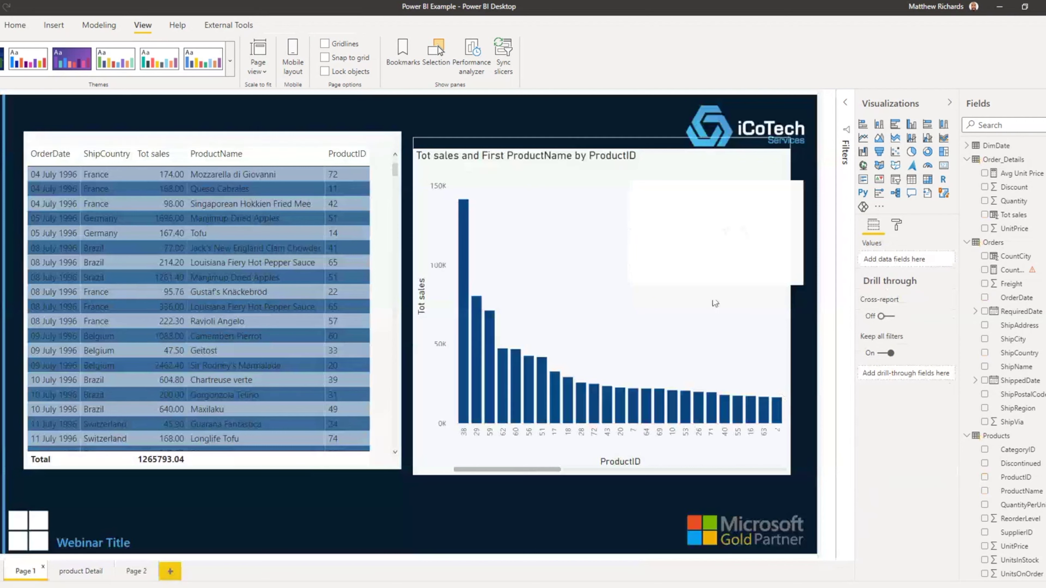
left_click(382, 310)
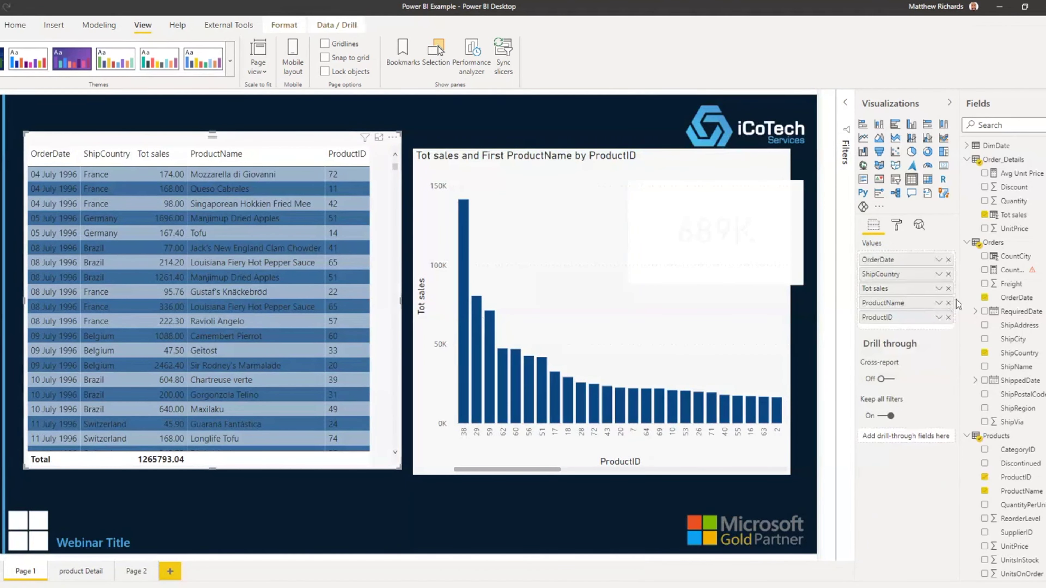
left_click(897, 225)
left_click(863, 539)
scroll(921, 535, "down", 5)
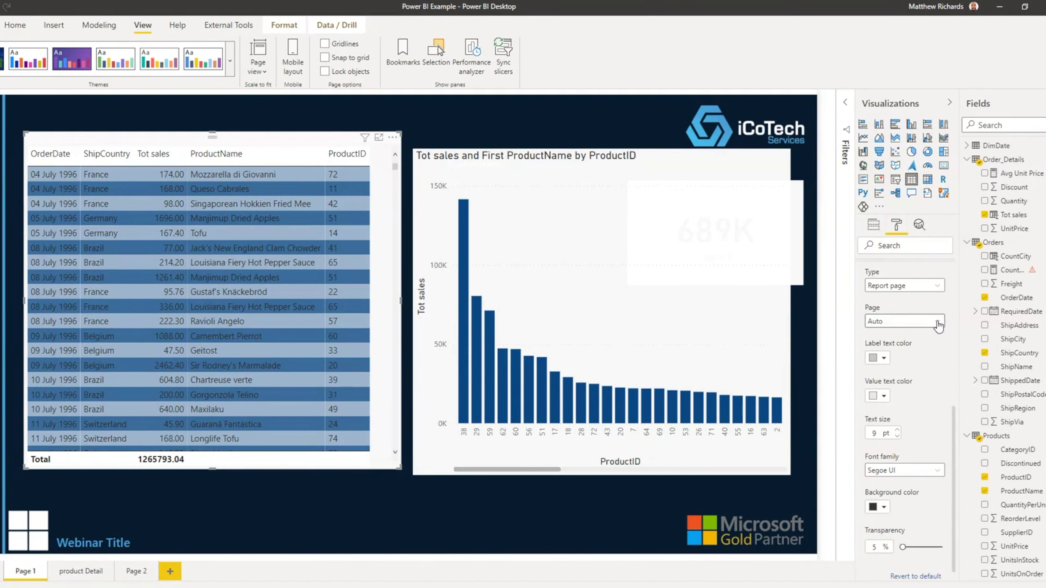
left_click(937, 321)
left_click(940, 326)
Step: Test selecting the Sir Rodney's Marmalade row dated 09 July 1996 in the orders table, and clear the selection
mouse_move(106, 364)
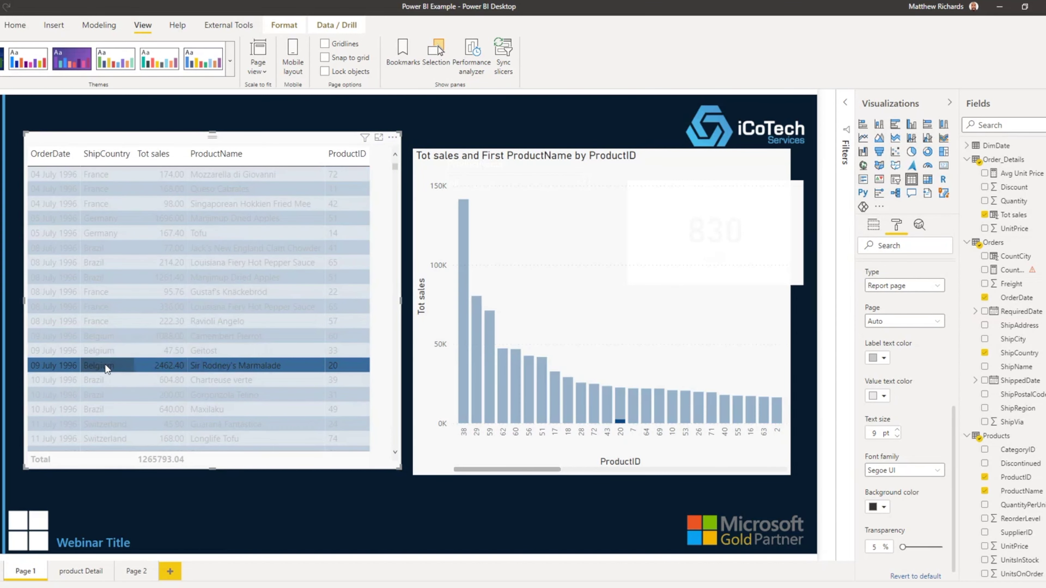
left_click(104, 364)
scroll(890, 393, "up", 5)
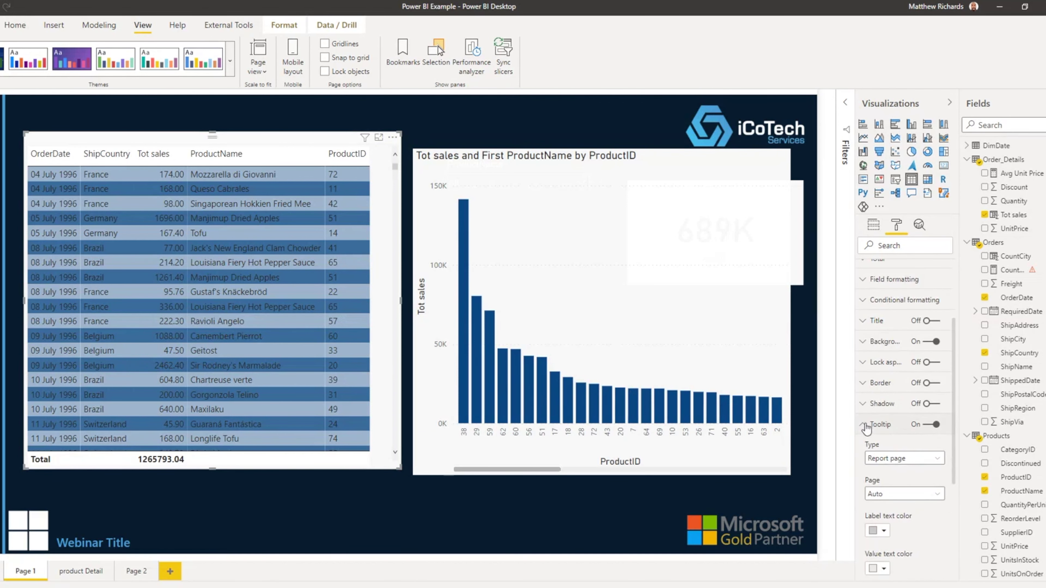
Step: Switch the orders table's tooltip type to Default and back to Report page
left_click(865, 425)
left_click(863, 442)
left_click(865, 437)
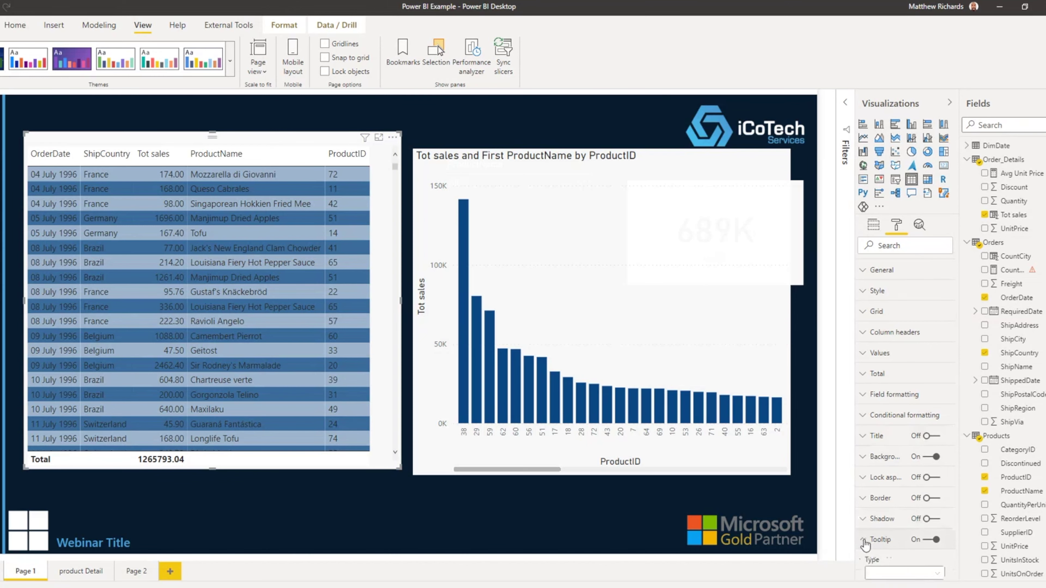
left_click(878, 538)
scroll(933, 503, "down", 3)
left_click(940, 465)
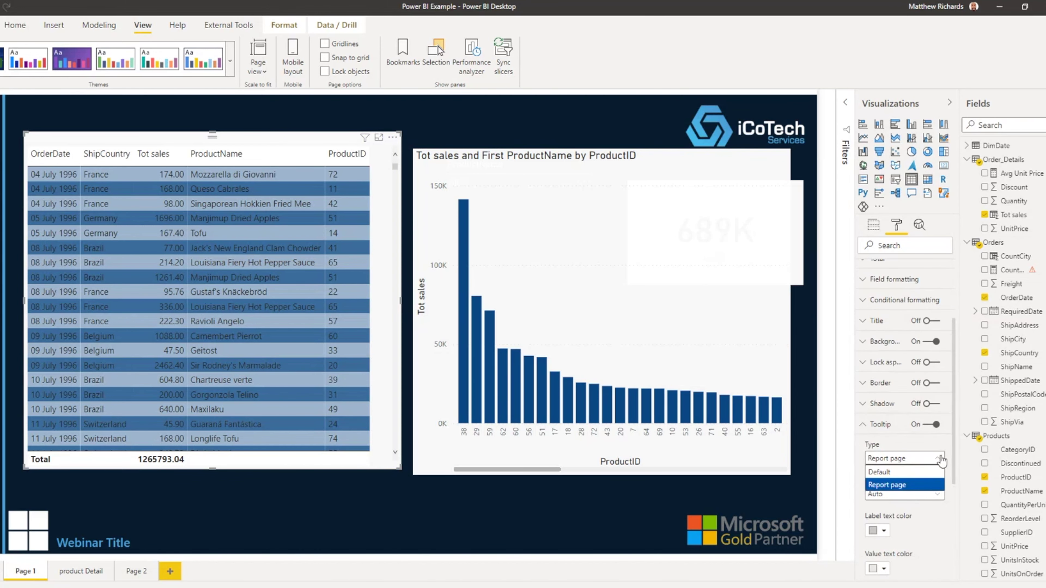
left_click(906, 474)
left_click(937, 459)
left_click(914, 487)
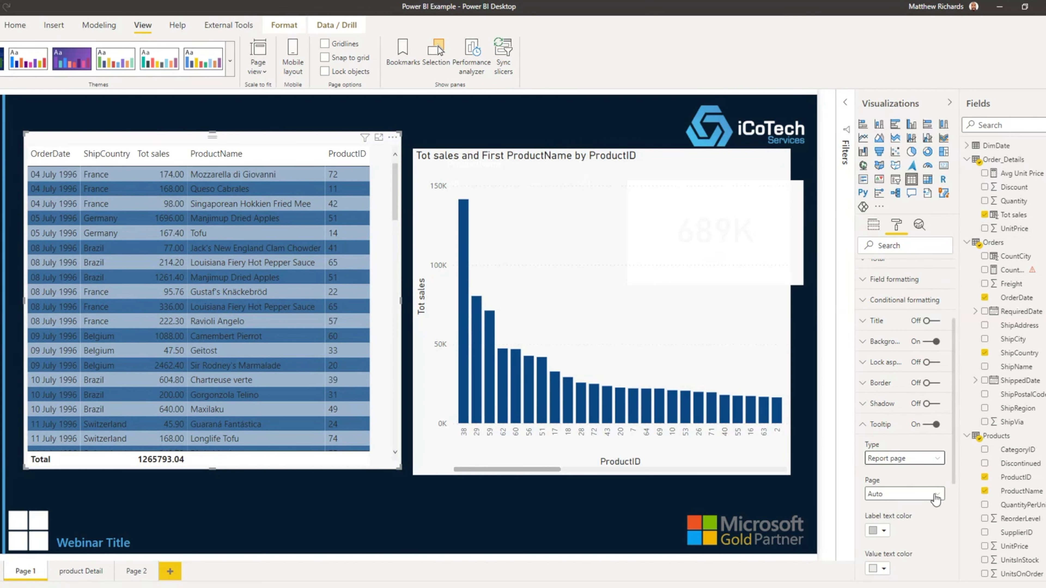
Step: Set the background transparency of the orders table's tooltip to 26% and deselect the table
scroll(928, 536, "down", 3)
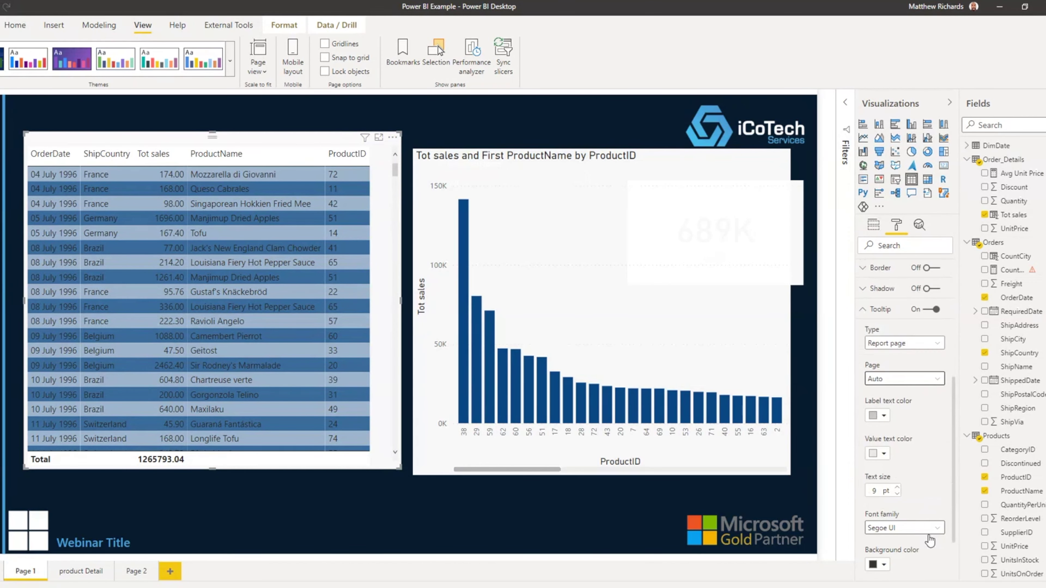
scroll(929, 506, "down", 2)
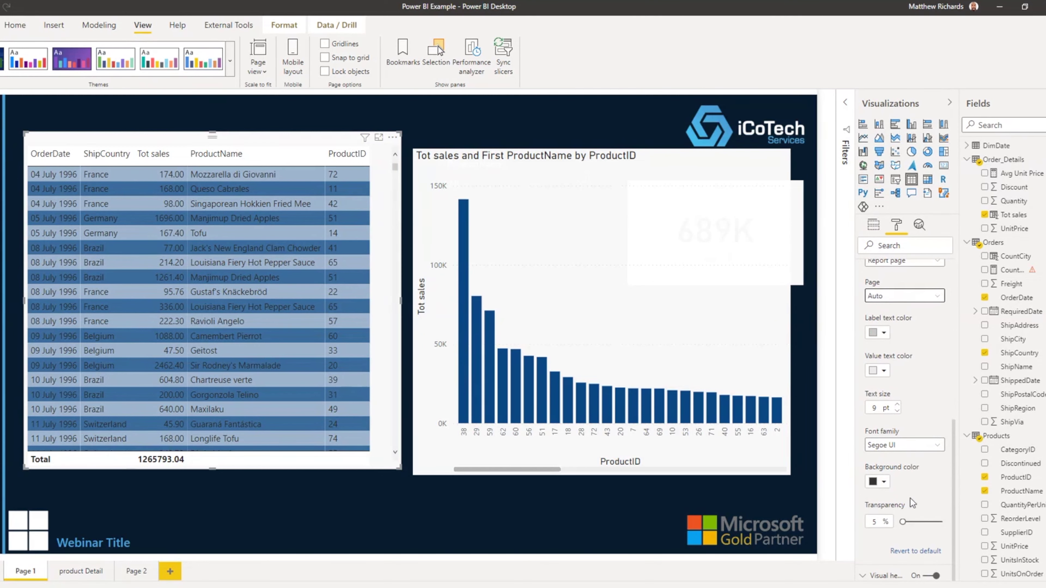
left_click_drag(903, 522, 907, 522)
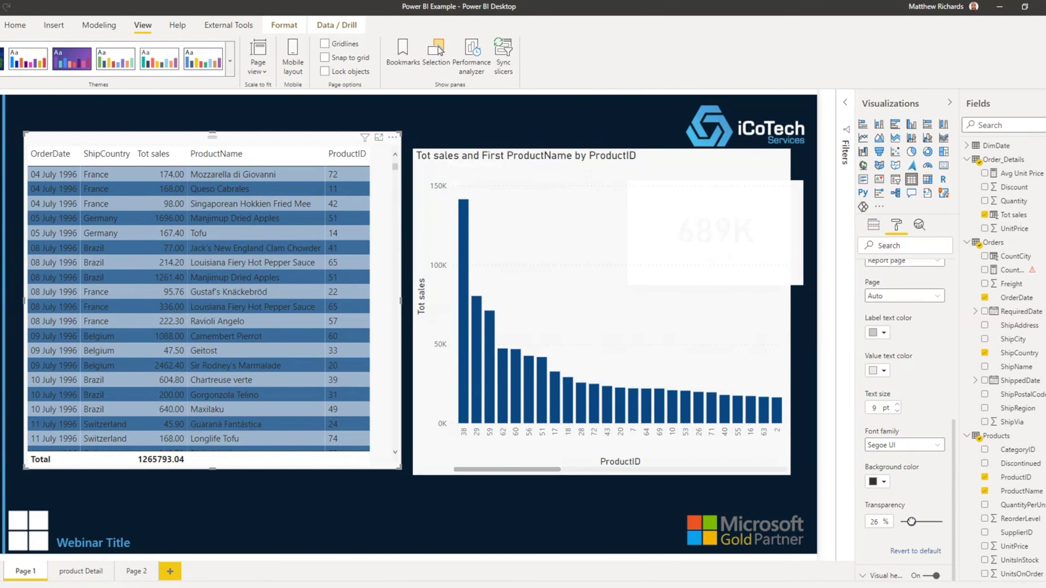
scroll(900, 395, "up", 5)
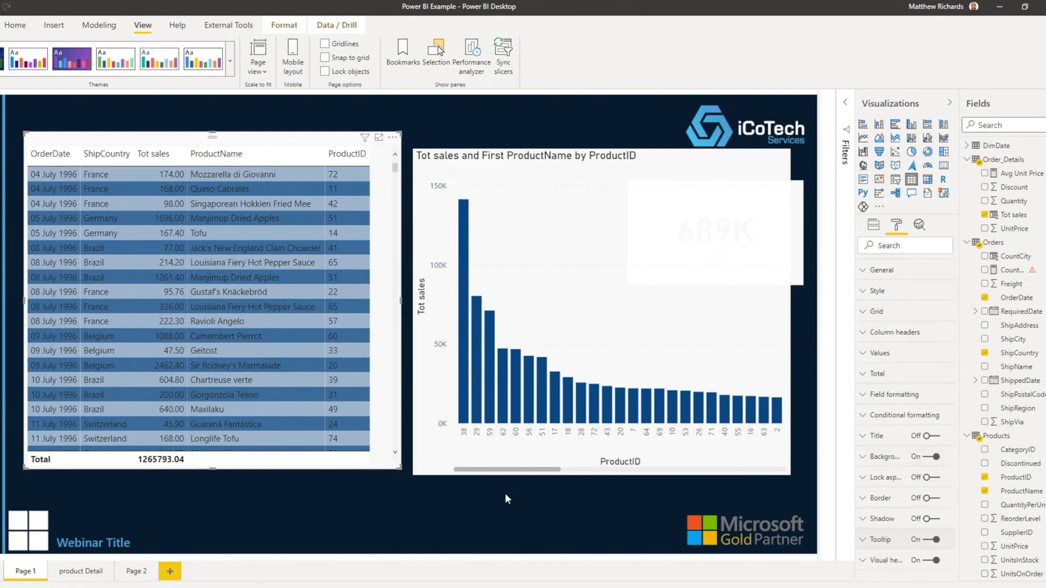
left_click(473, 491)
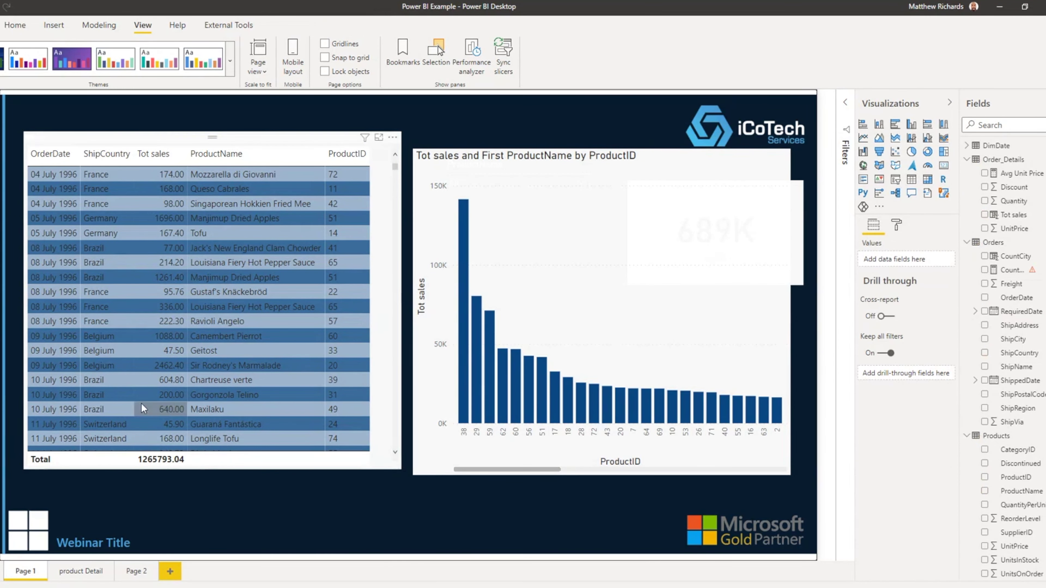
Step: Check the tooltips of several rows in the orders table
mouse_move(116, 405)
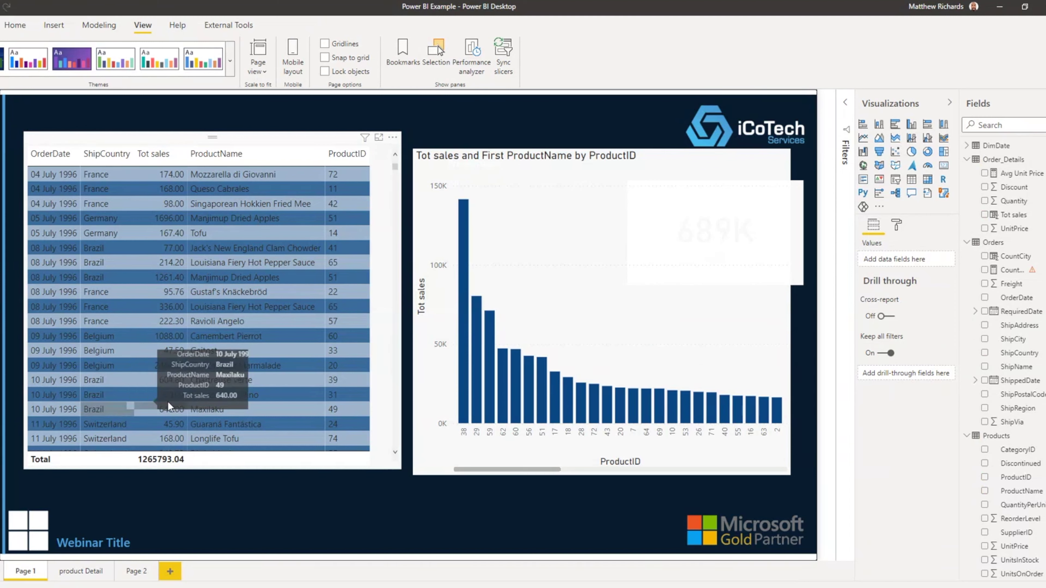
mouse_move(317, 262)
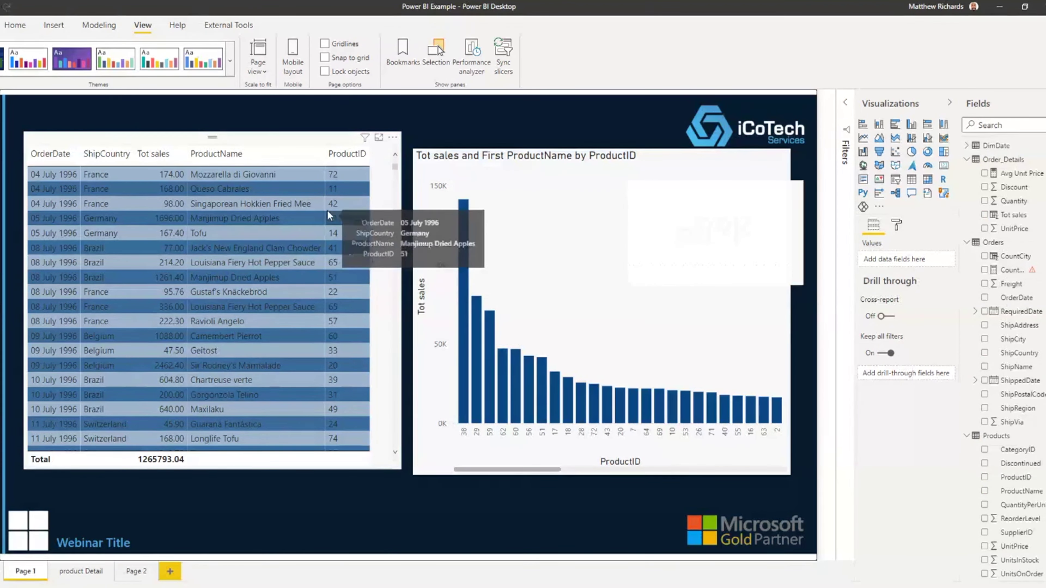
mouse_move(332, 174)
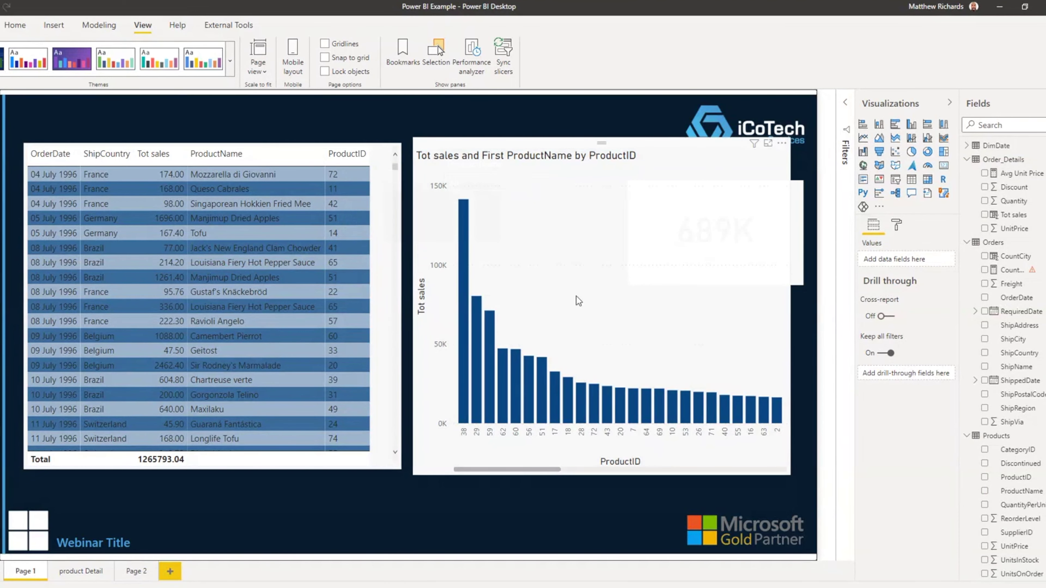
Step: Review the page size settings of the product Detail page and the fields of its table
left_click(68, 575)
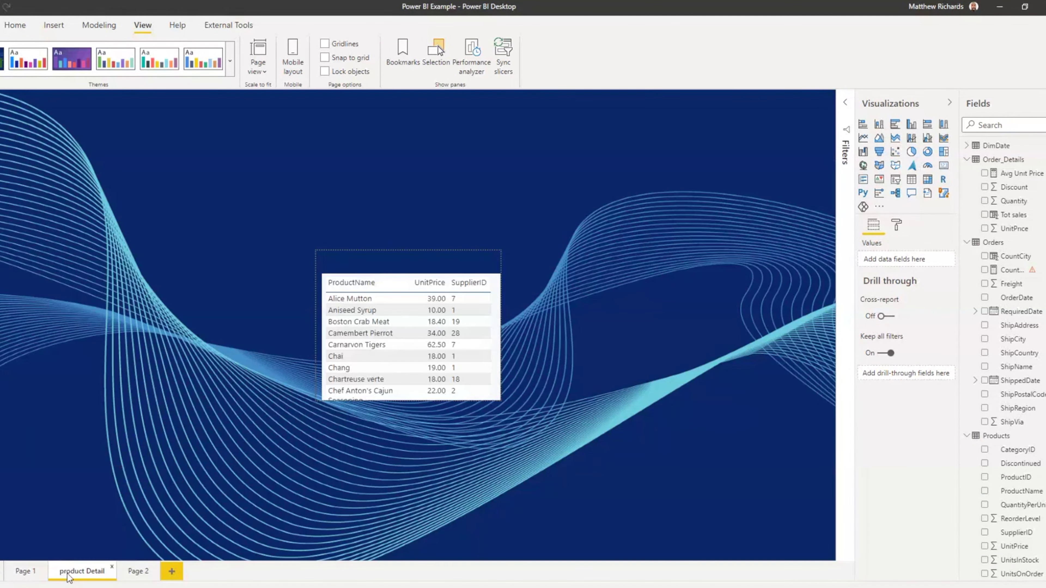
right_click(69, 576)
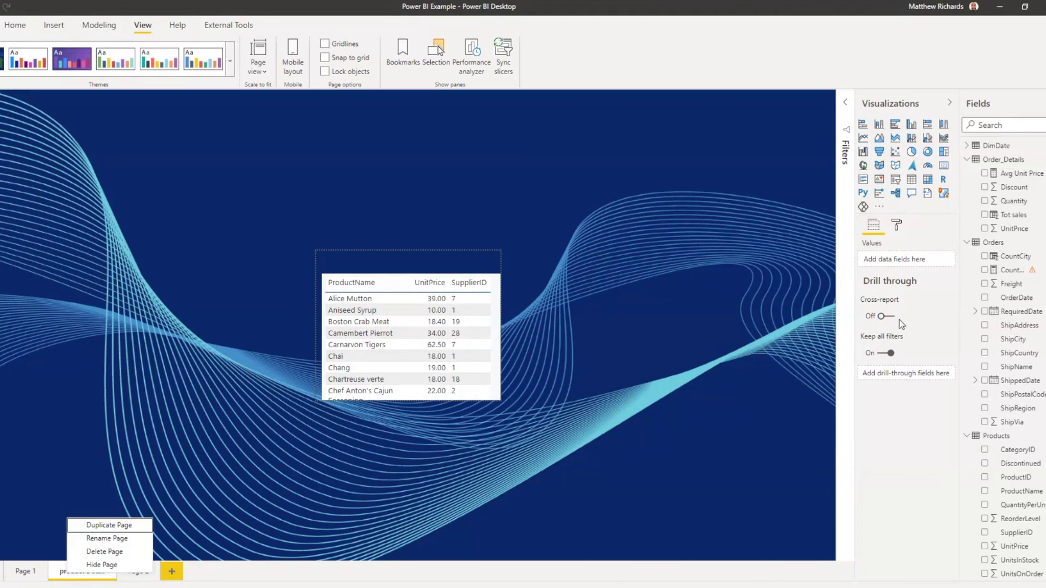
left_click(895, 231)
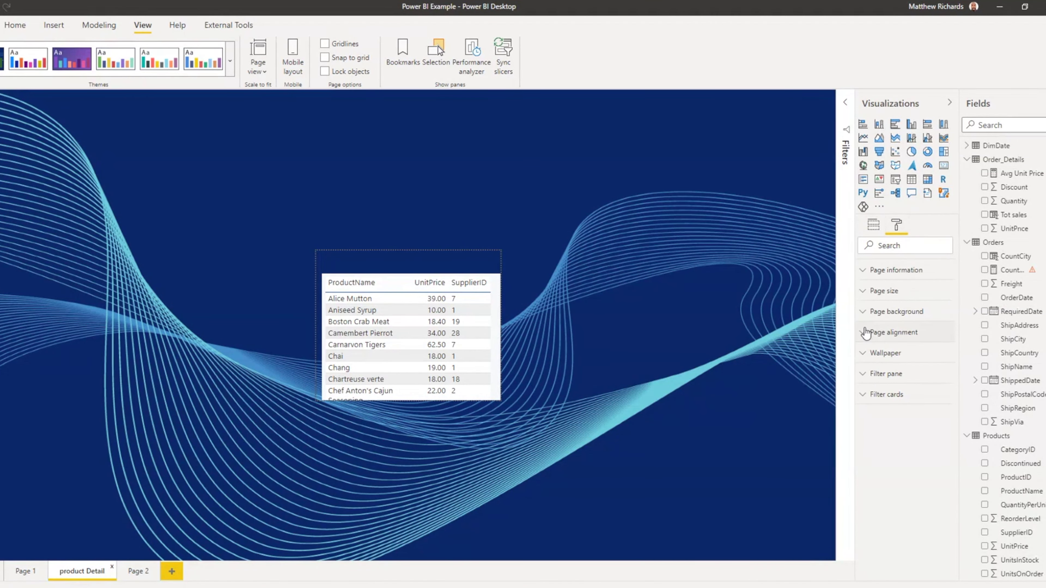
left_click(868, 296)
left_click(867, 293)
left_click(872, 225)
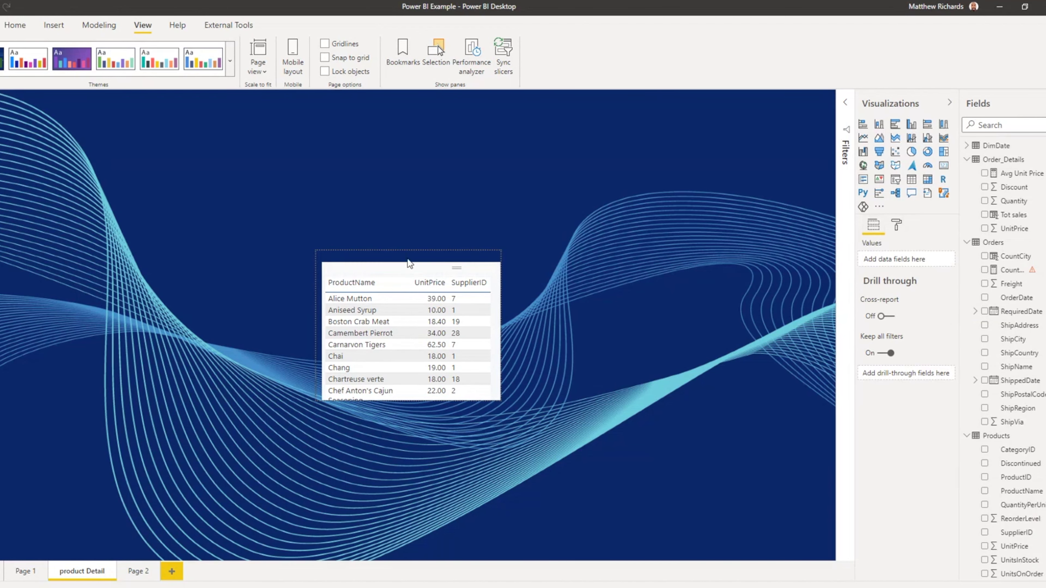
left_click(390, 267)
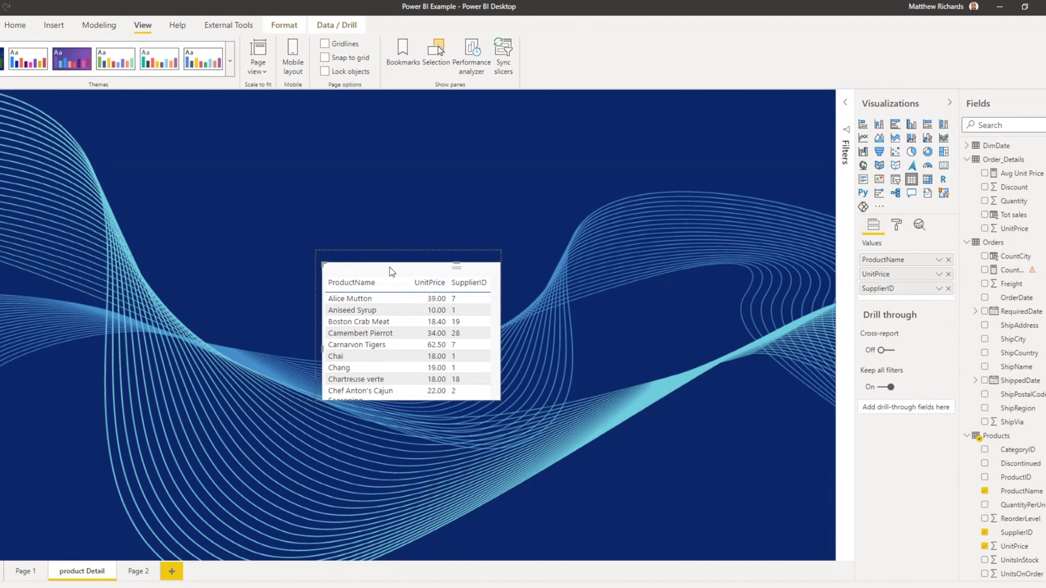
Step: Set the tooltip type of Page 1's orders table to Default and check the tooltips over its rows
left_click(25, 572)
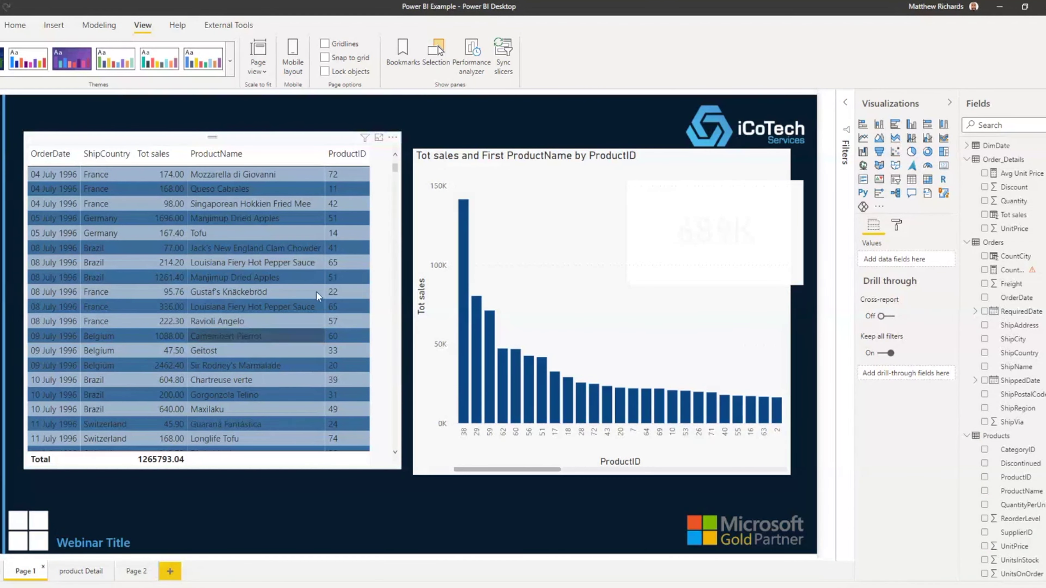
mouse_move(336, 176)
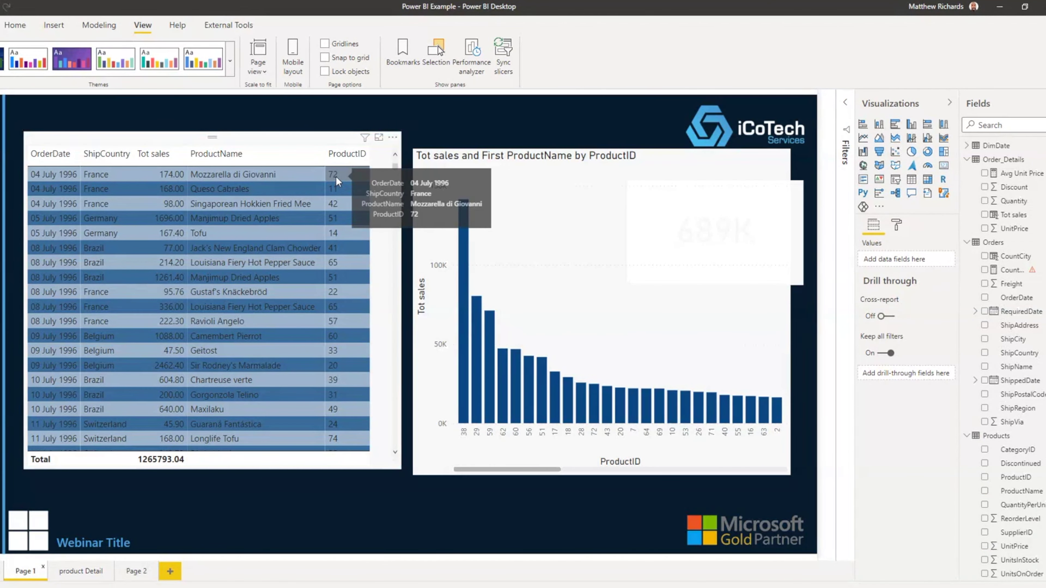
left_click(896, 226)
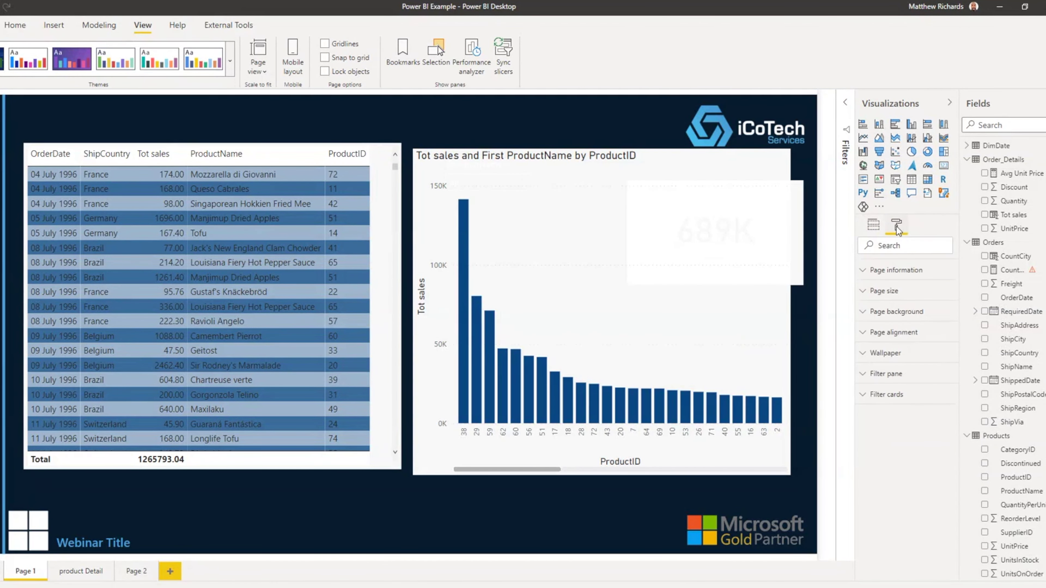
left_click(304, 147)
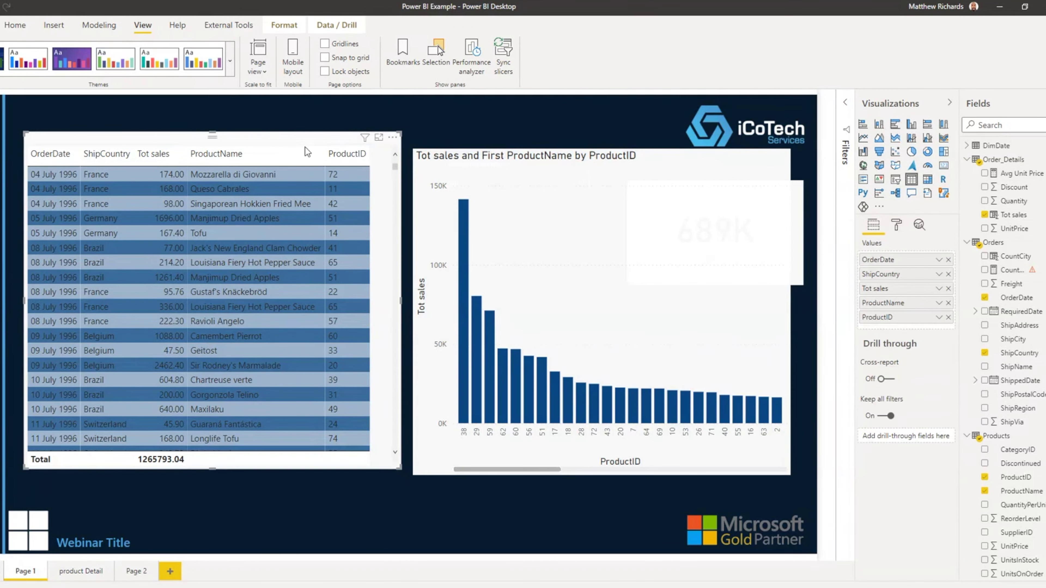
left_click(897, 226)
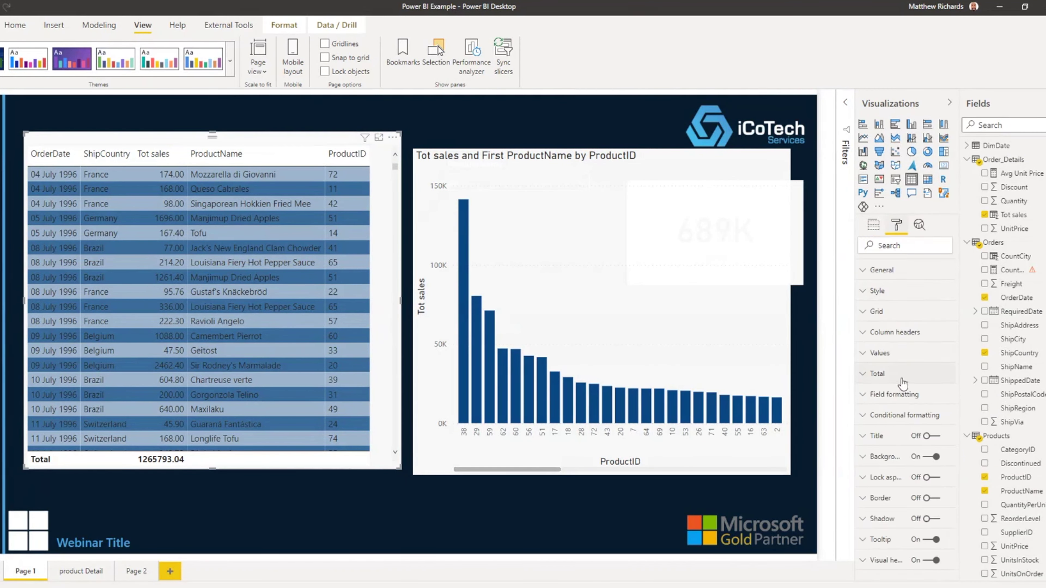
left_click(864, 539)
scroll(906, 515, "down", 3)
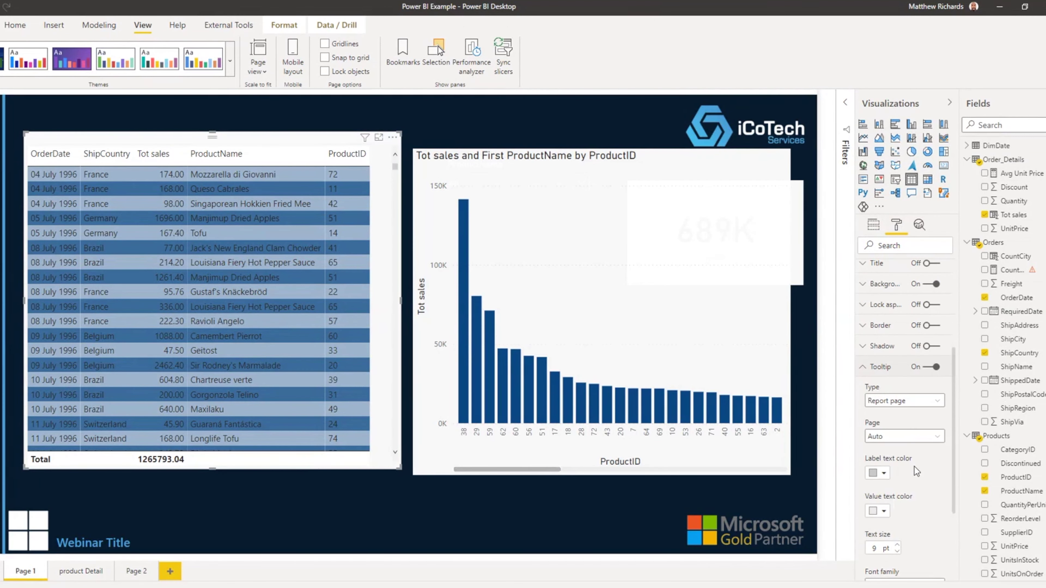
left_click(937, 405)
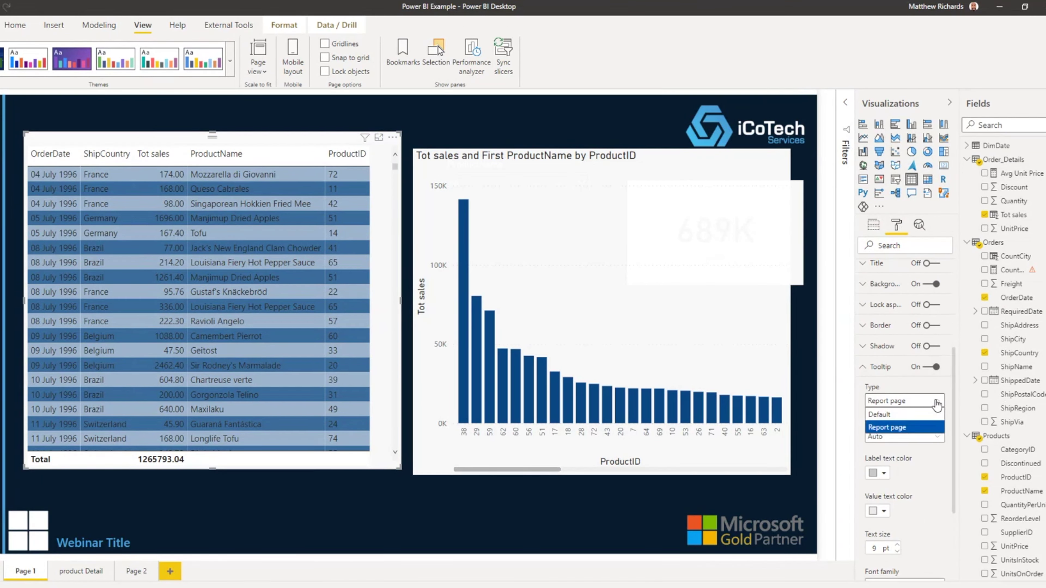
left_click(885, 414)
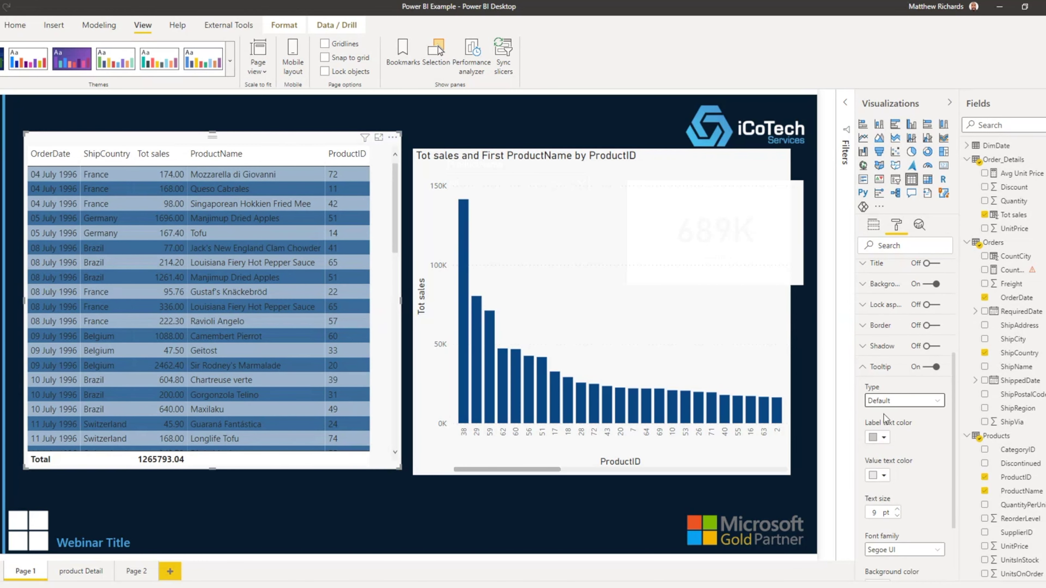
mouse_move(333, 323)
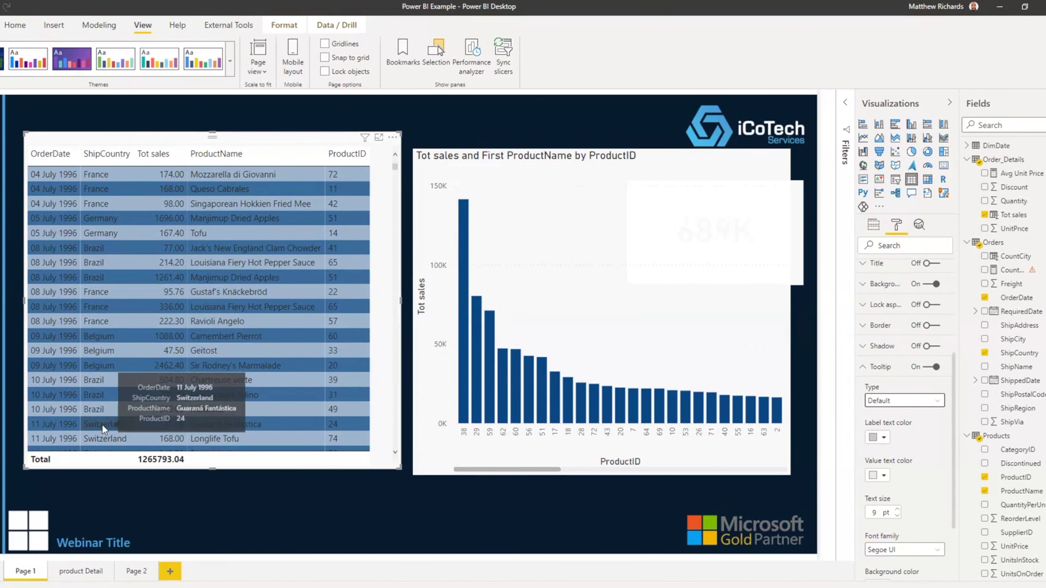
Step: Hide the product Detail page and return to Page 1
left_click(90, 573)
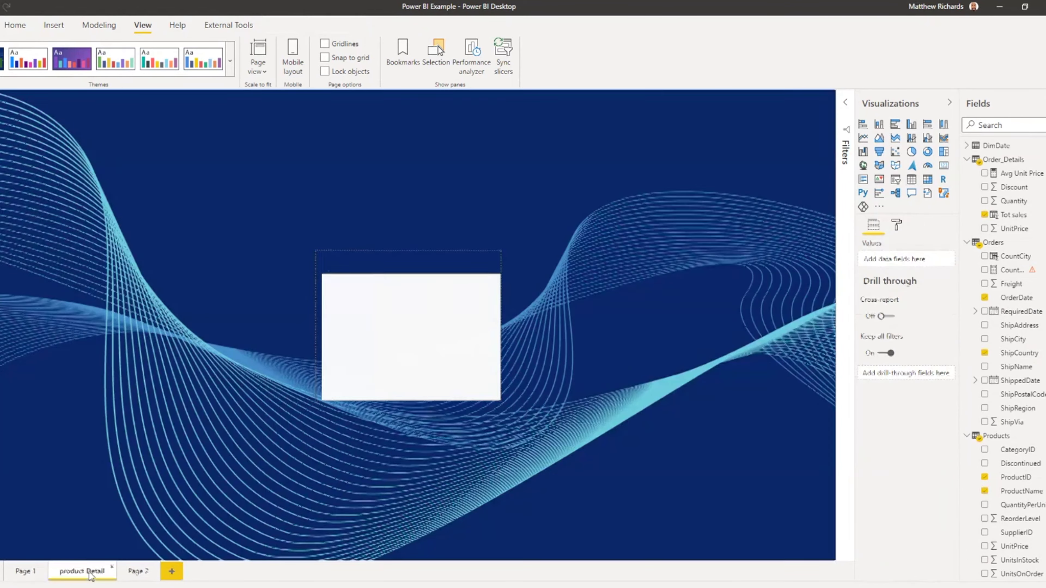
left_click(12, 576)
right_click(24, 577)
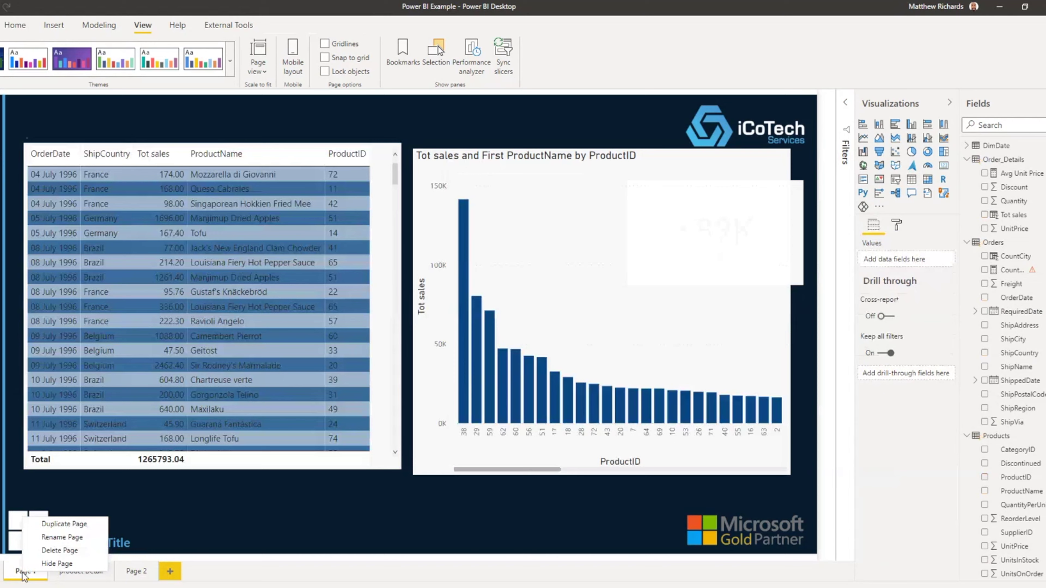
left_click(99, 576)
right_click(96, 576)
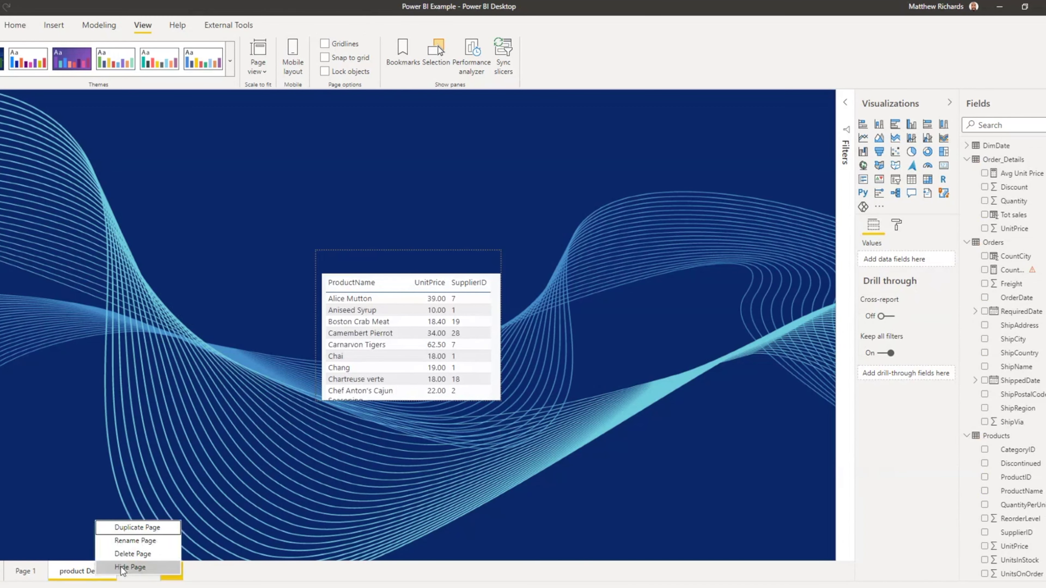
left_click(130, 567)
left_click(25, 573)
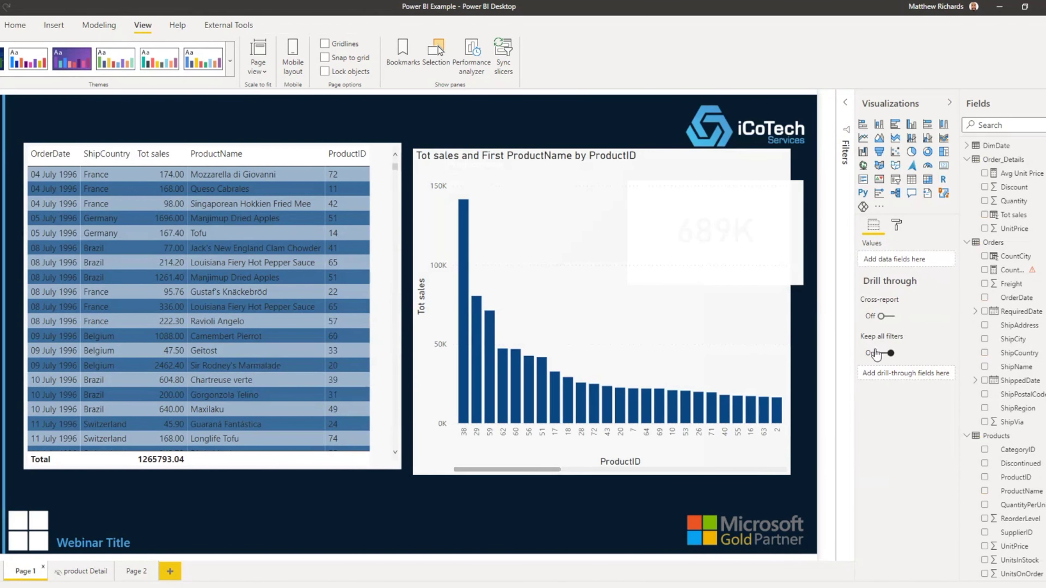
Step: Turn off the tooltip and the visual header of the orders table
left_click(898, 224)
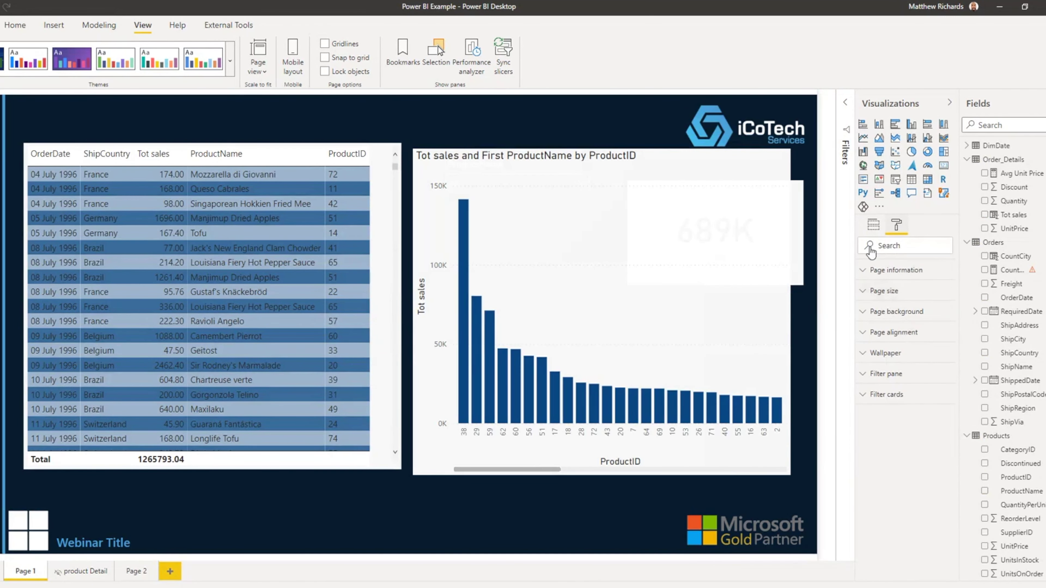
left_click(347, 335)
left_click(383, 330)
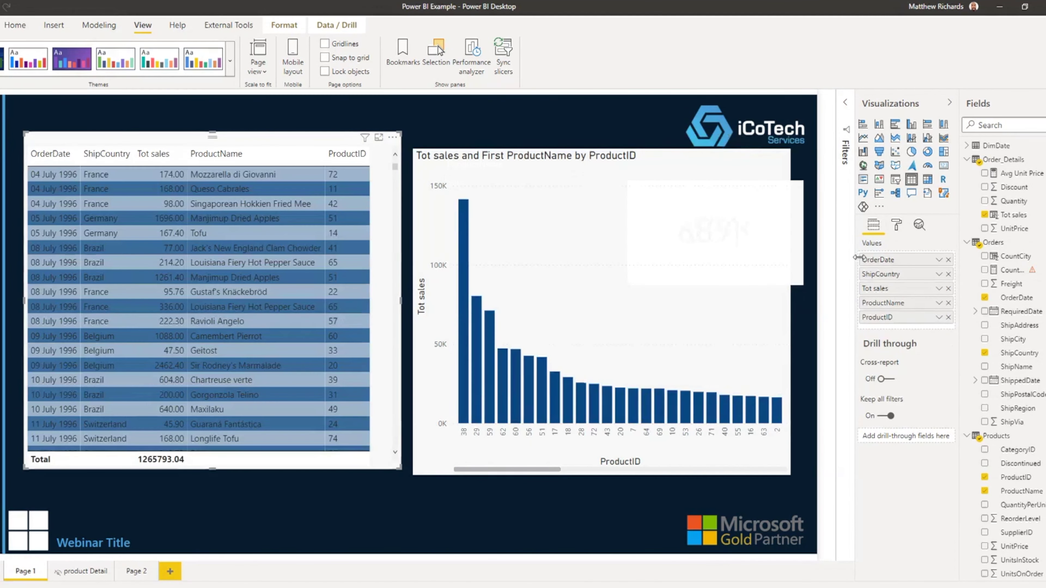
left_click(896, 224)
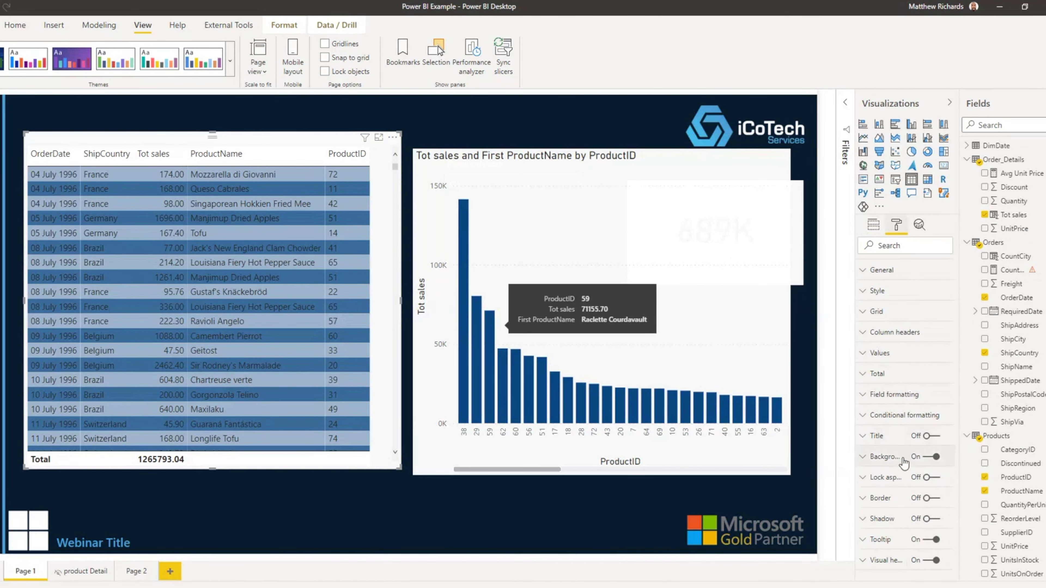
left_click(932, 540)
left_click(933, 560)
Step: Turn the orders table's tooltip back on, set its type to Report page, and deselect the table
left_click(872, 542)
scroll(926, 409, "down", 4)
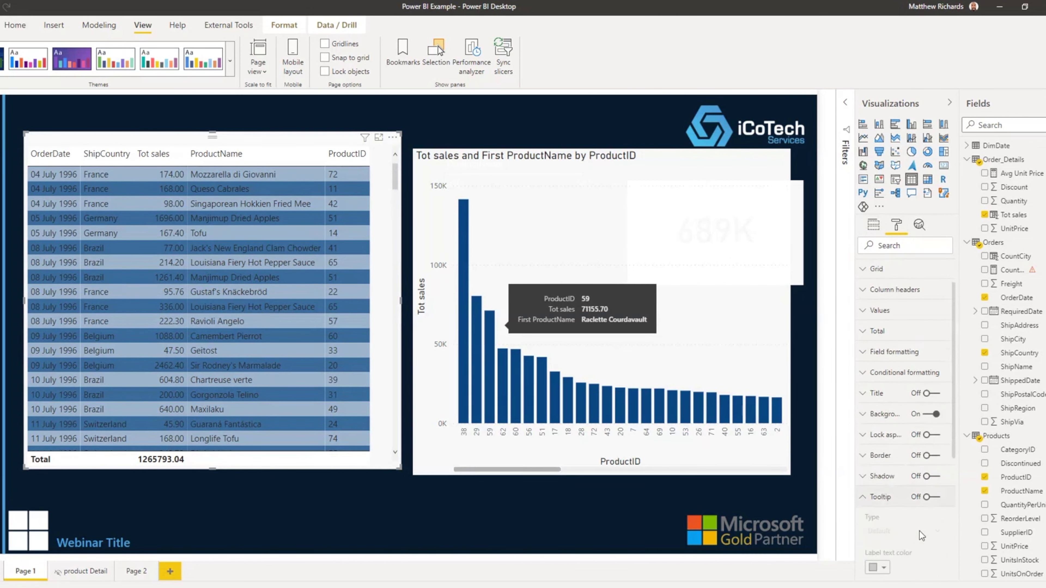
left_click(926, 367)
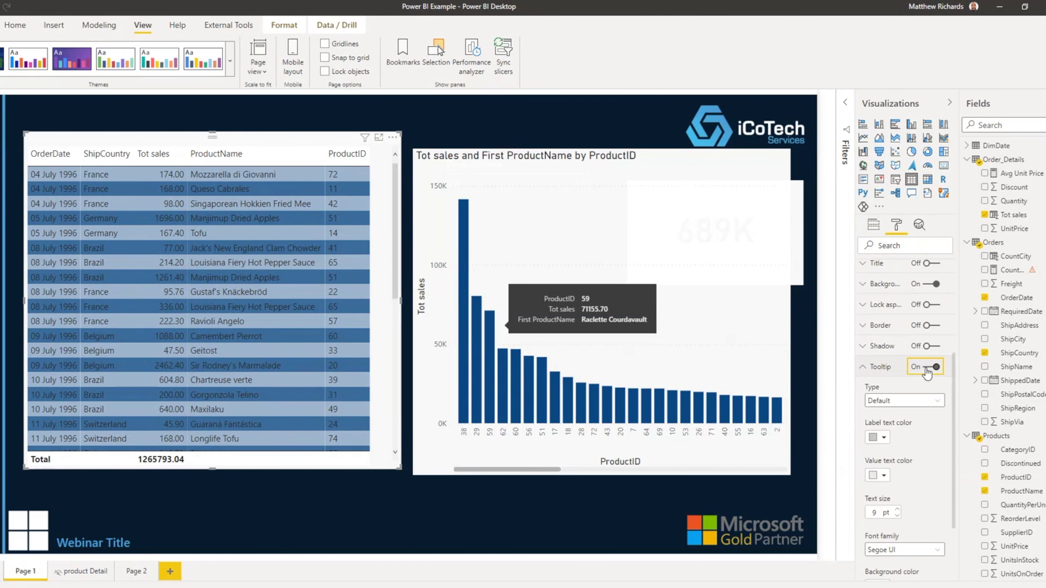
left_click(933, 402)
left_click(890, 427)
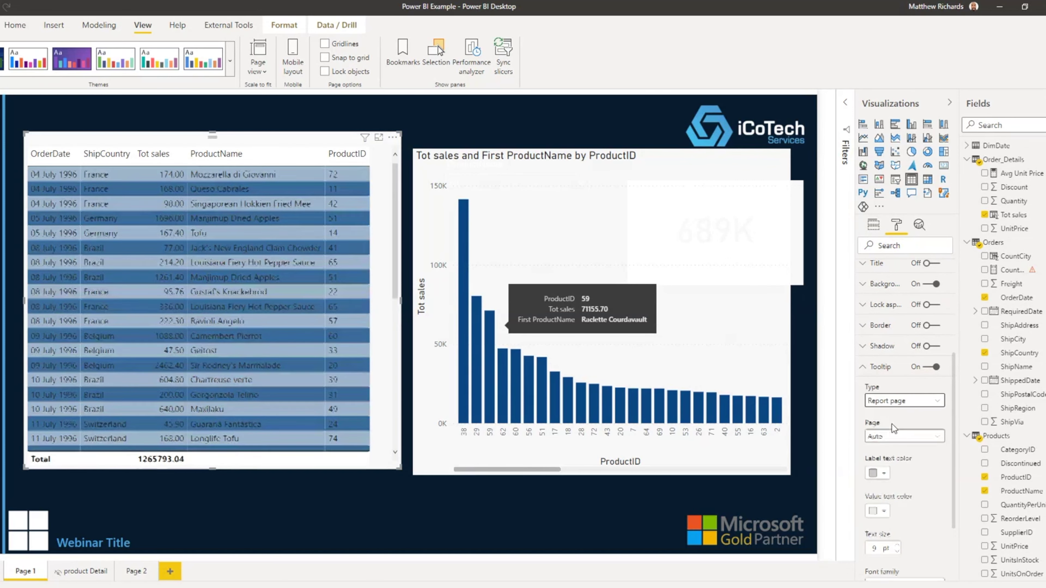
left_click(178, 508)
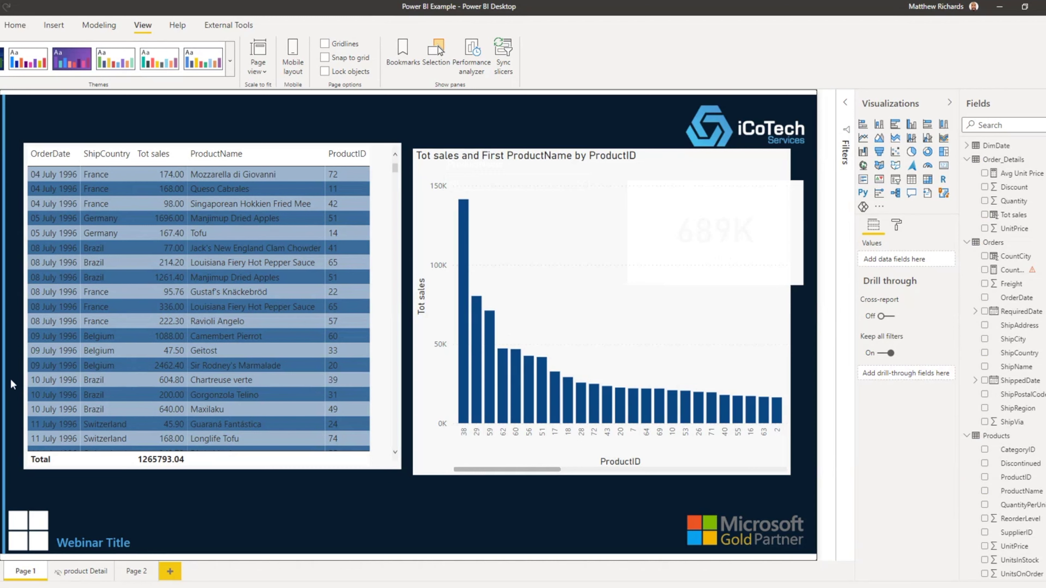
Step: Turn on the Tooltip option in the page information of the product Detail page
right_click(79, 571)
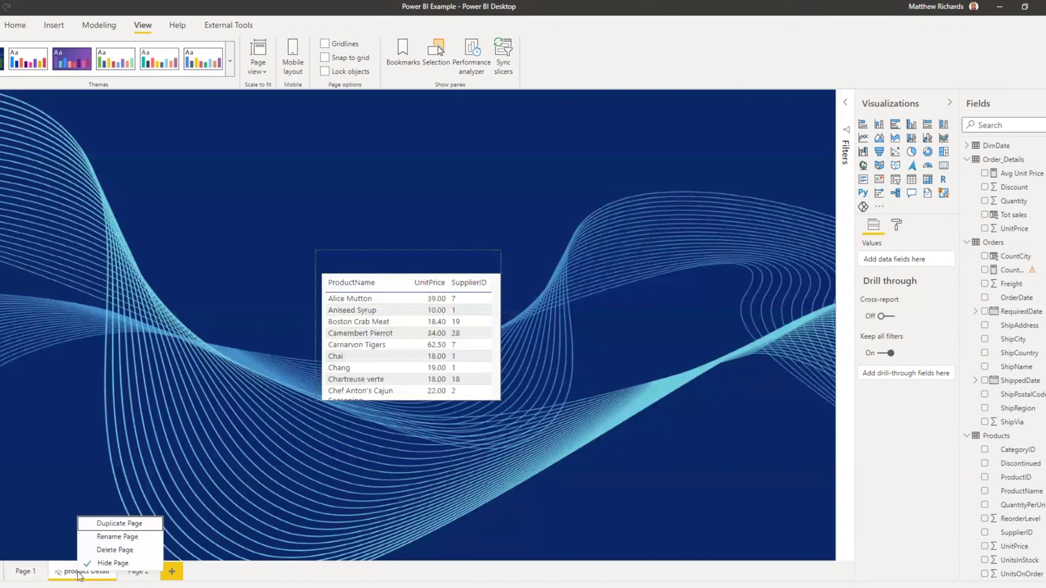
left_click(896, 226)
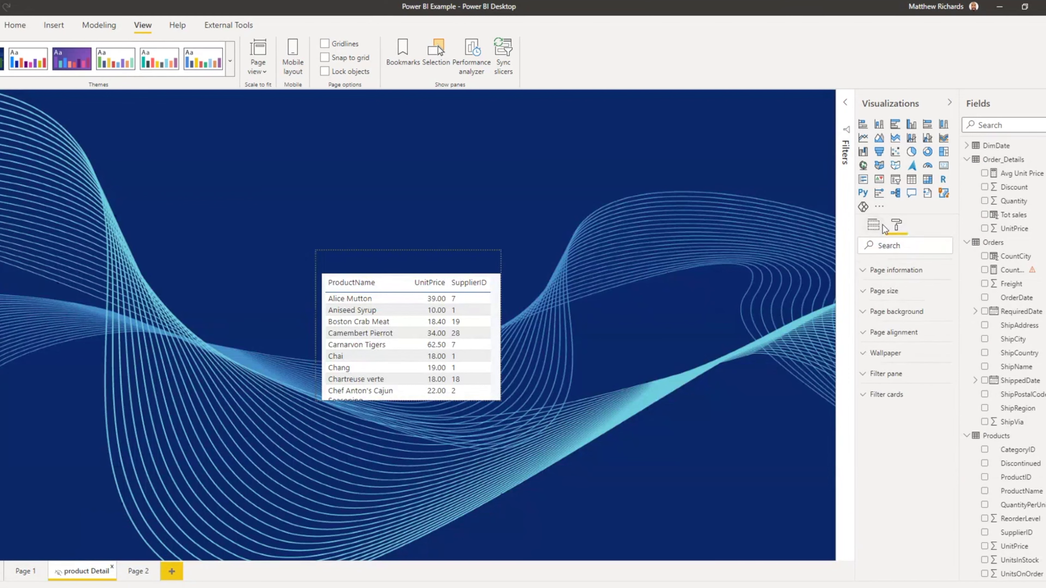
left_click(869, 273)
left_click(873, 304)
left_click(886, 343)
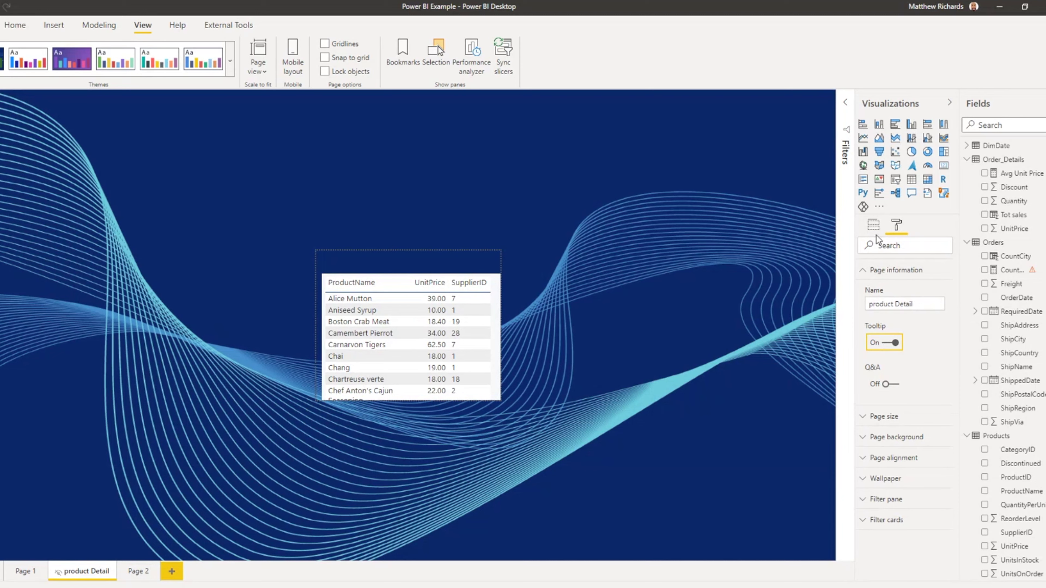
left_click(868, 269)
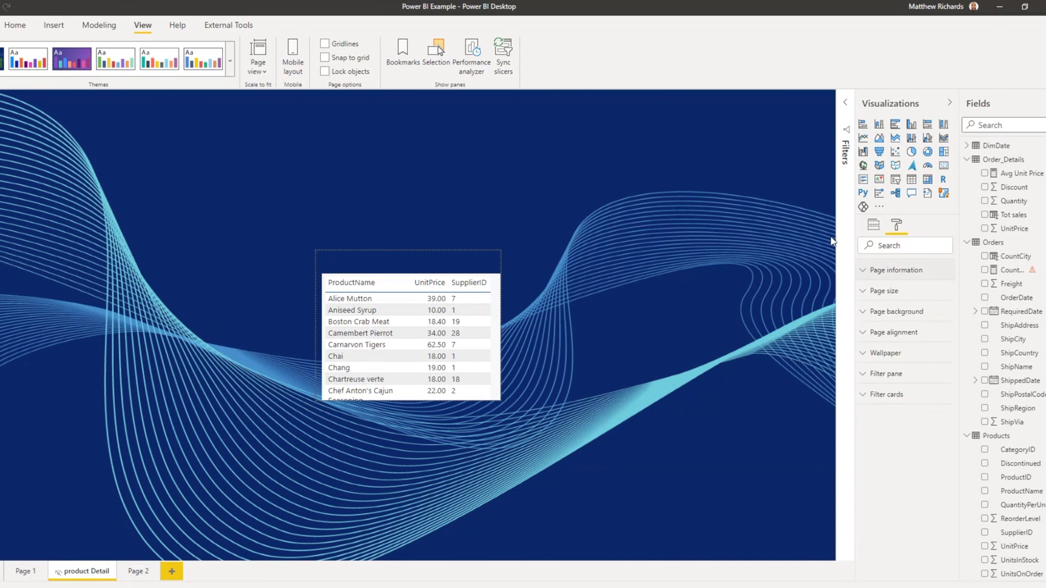
Step: Set product Detail as the report page shown by the Page 1 orders table's tooltip, and deselect the table
left_click(26, 573)
left_click(348, 467)
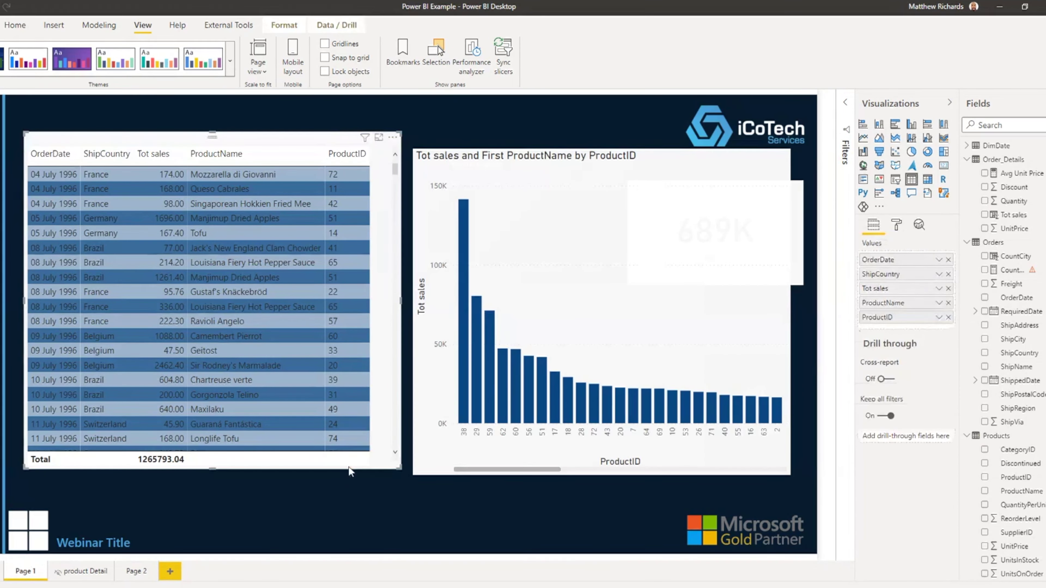
left_click(896, 225)
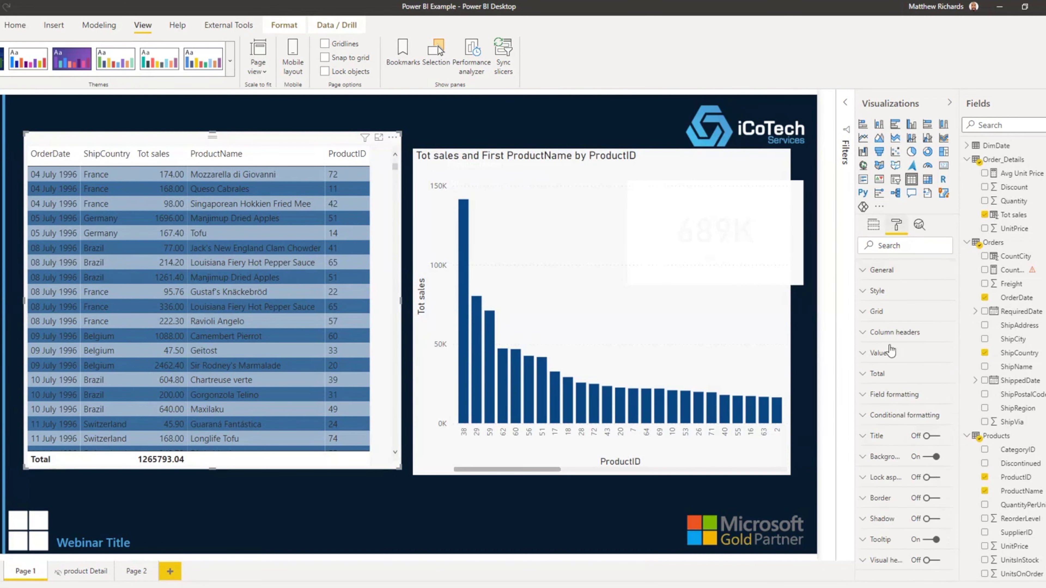
left_click(876, 539)
scroll(926, 412, "down", 5)
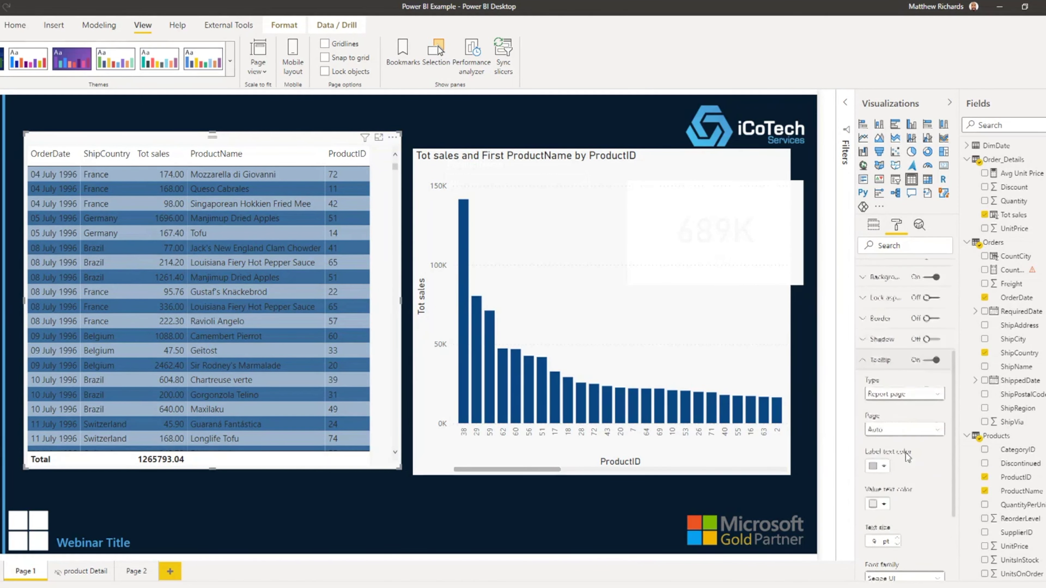
left_click(937, 346)
left_click(937, 348)
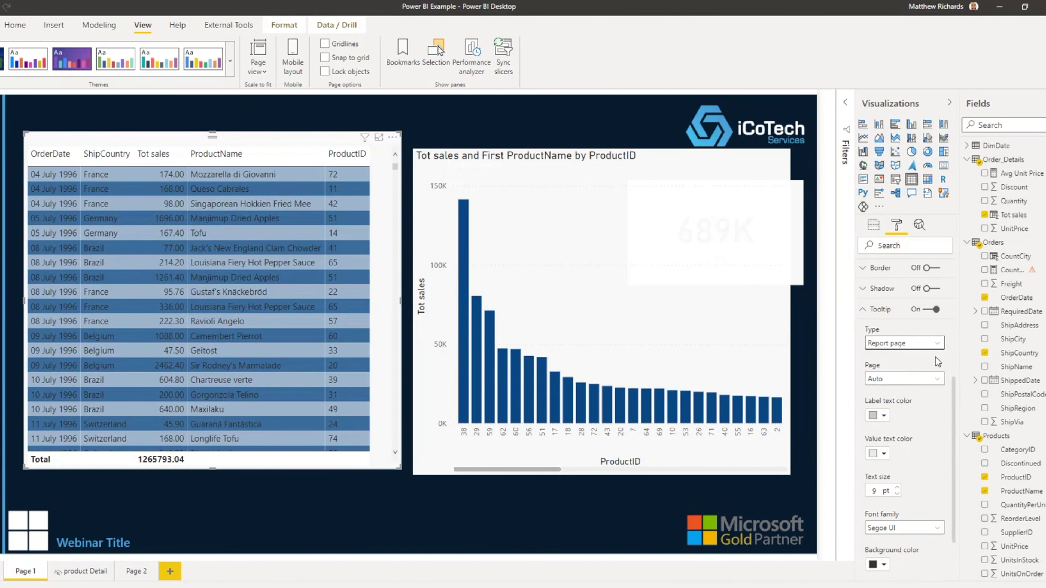
left_click(936, 379)
left_click(905, 406)
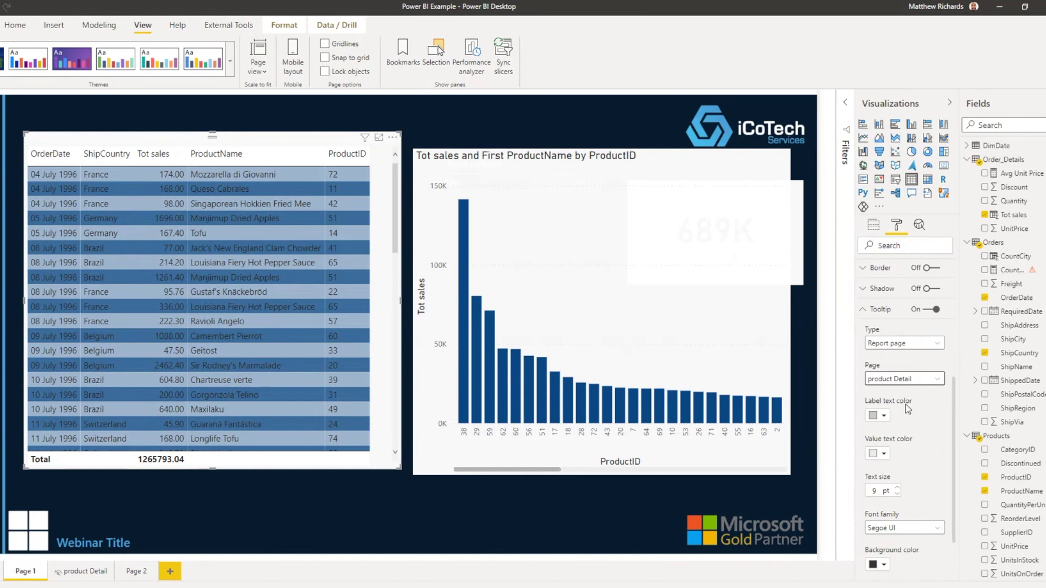
left_click(599, 500)
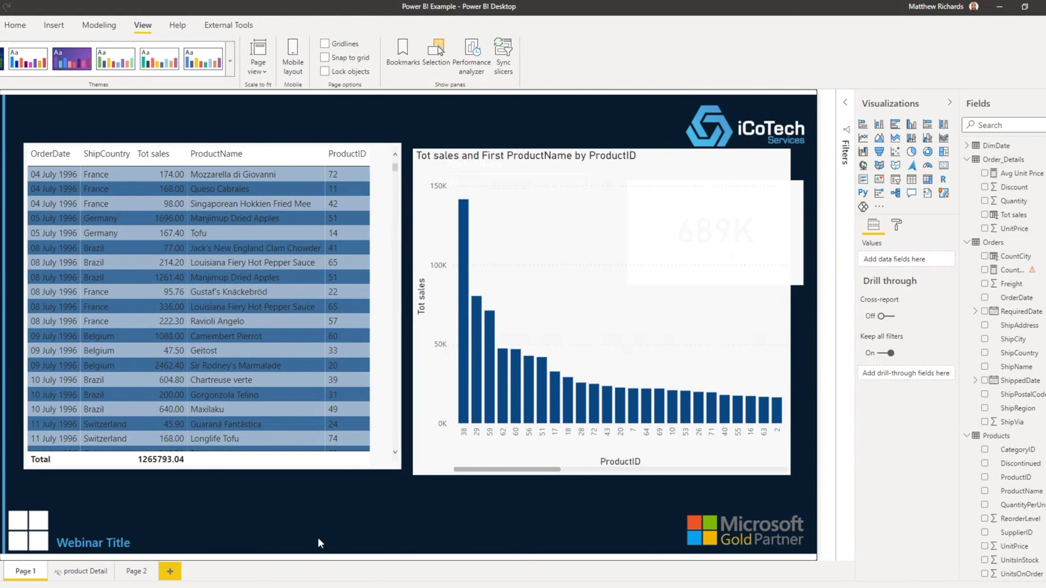
Step: Review the page information settings of the product Detail page, and check the orders table's tooltip on Page 1
left_click(86, 571)
left_click(896, 224)
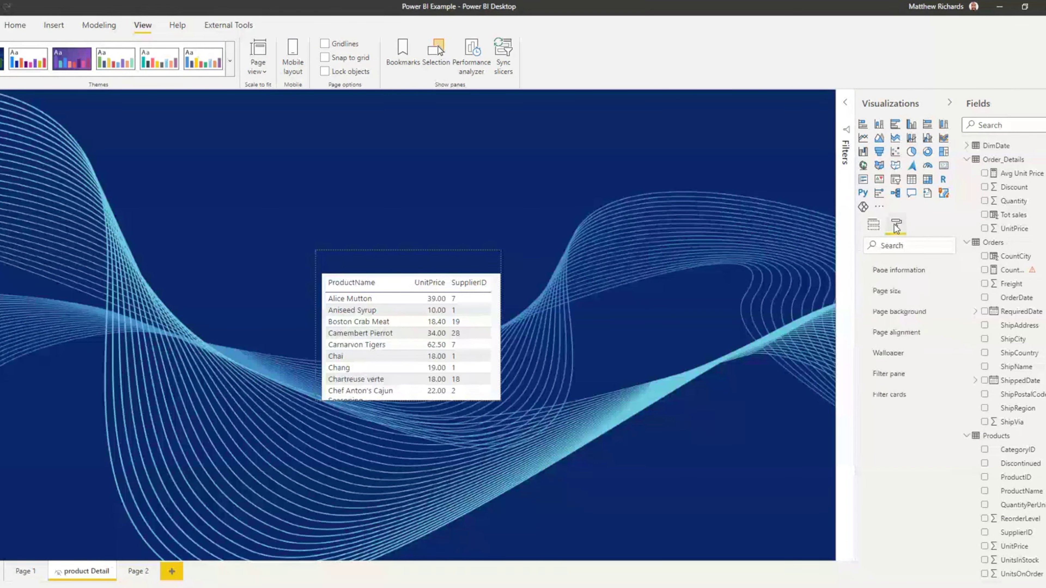
left_click(867, 272)
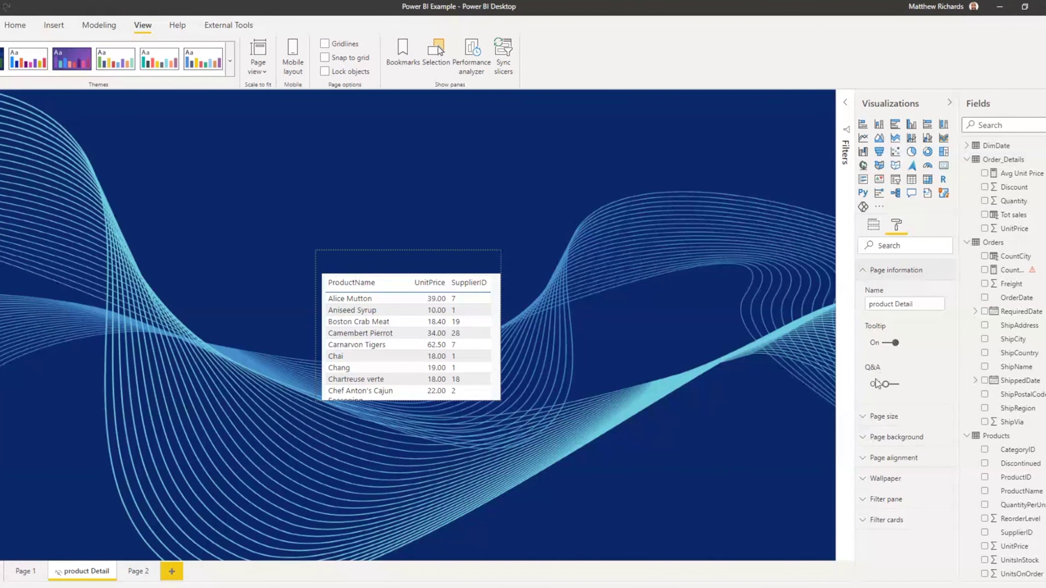
left_click(873, 416)
left_click(872, 416)
left_click(869, 269)
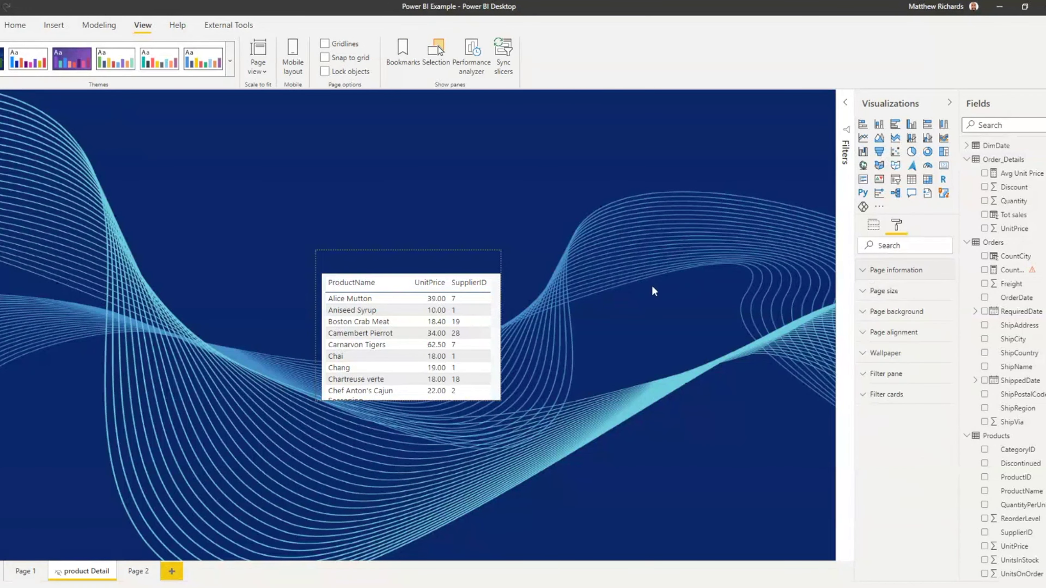
left_click(26, 571)
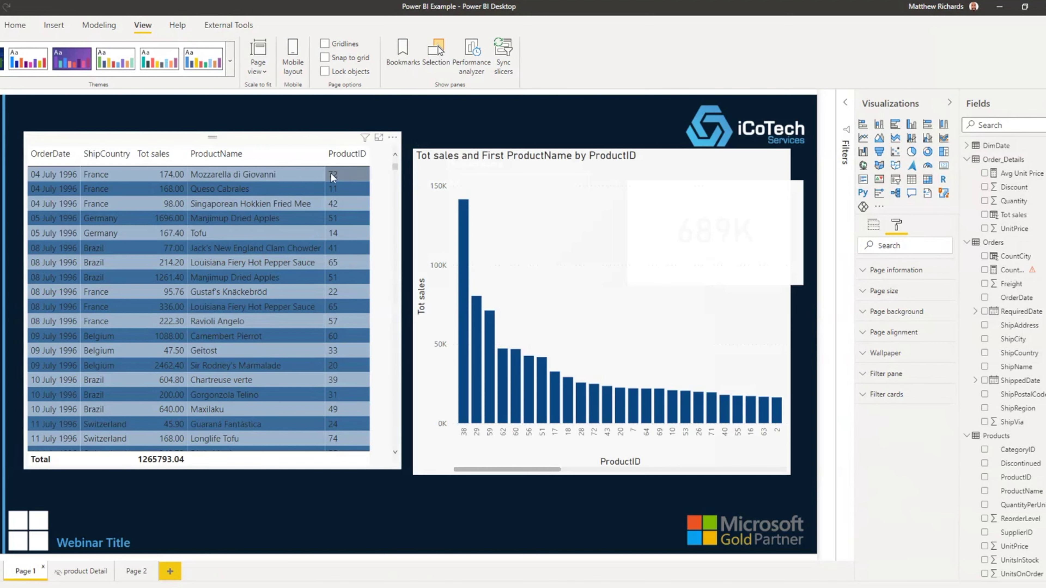
mouse_move(336, 174)
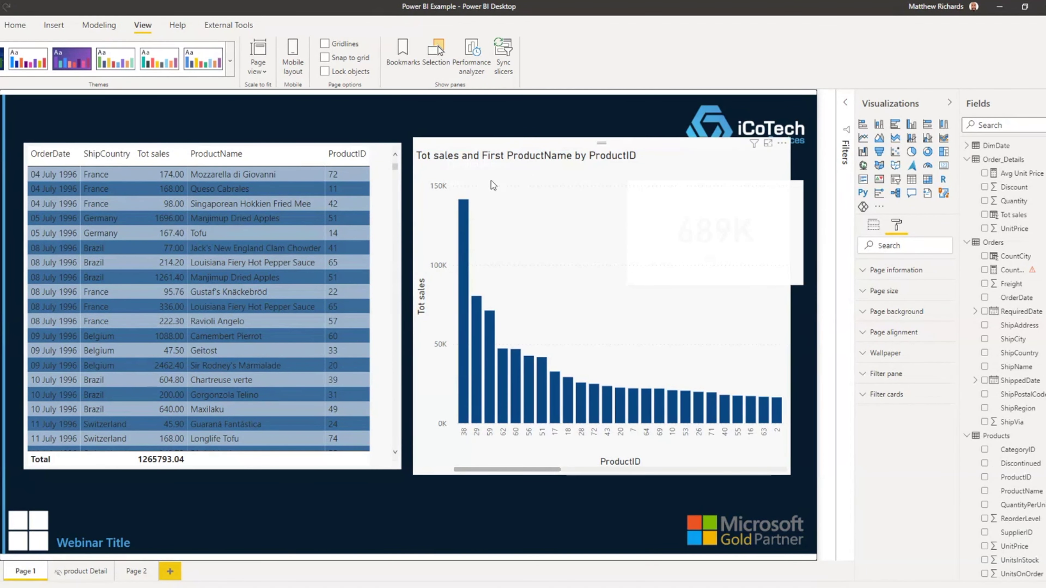
Step: Lower the top edges of the column chart and the orders table on Page 1 to free space above them
left_click(602, 143)
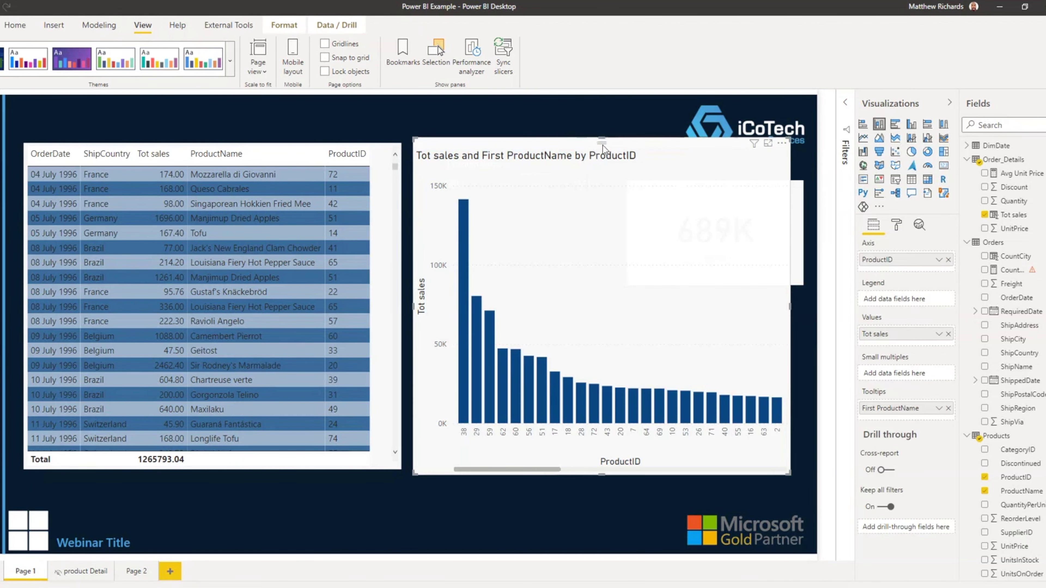
left_click_drag(602, 146, 602, 163)
left_click_drag(242, 138, 231, 168)
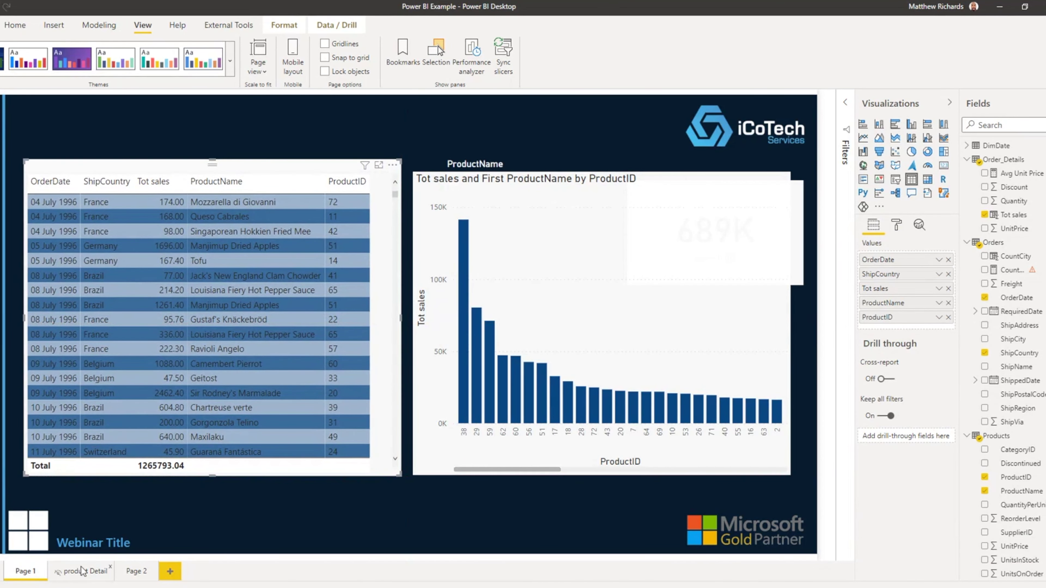
Step: Duplicate Page 1 and convert the orders table on the copy to a donut chart
right_click(28, 570)
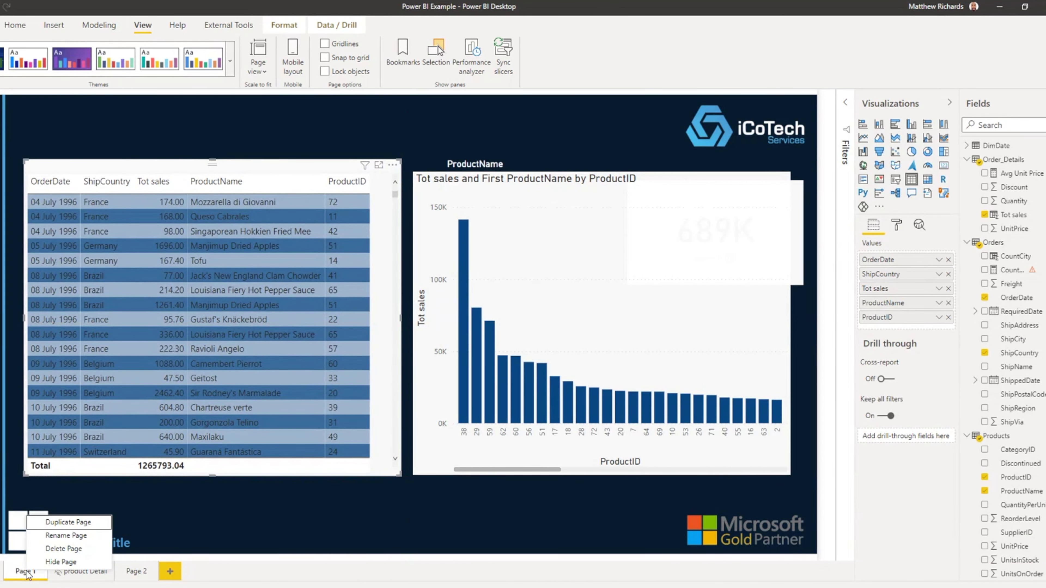
left_click(59, 526)
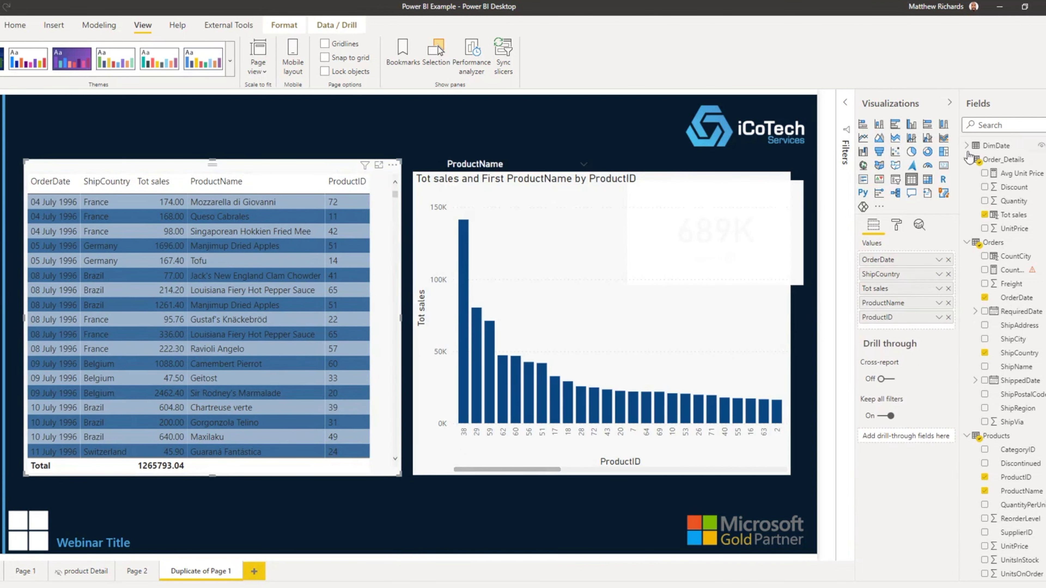
left_click(927, 152)
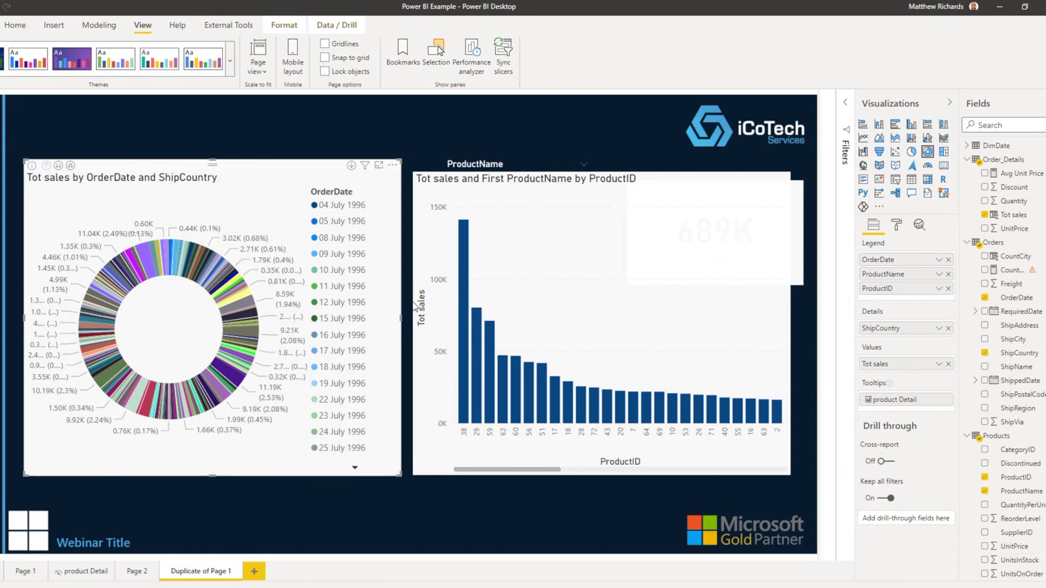
Step: Highlight the bars of ProductID 59 and 38 in turn to examine cross-highlighting and tooltips on the donut and column charts
left_click(492, 373)
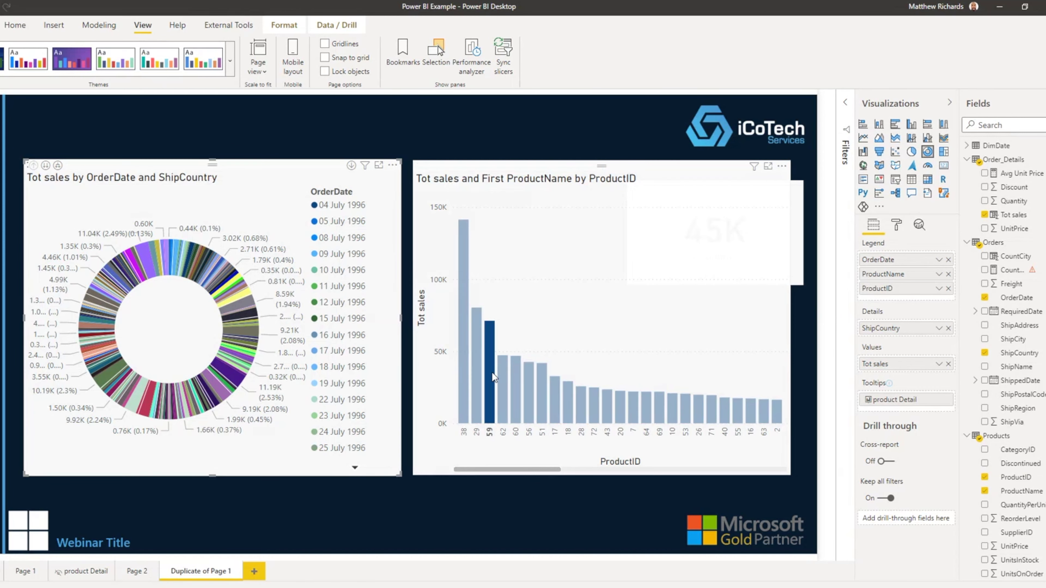
mouse_move(477, 380)
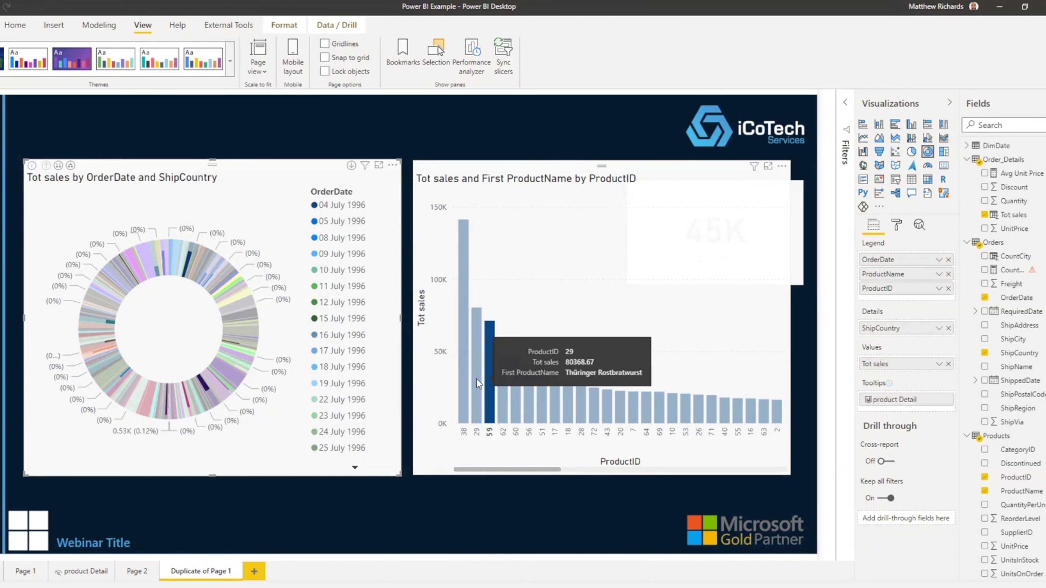
left_click(462, 372)
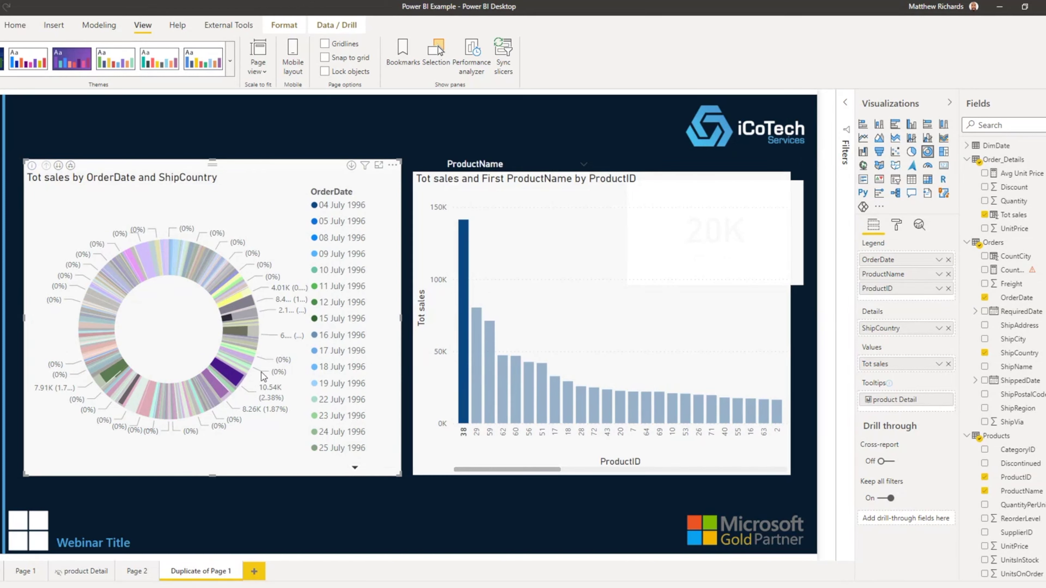
mouse_move(239, 335)
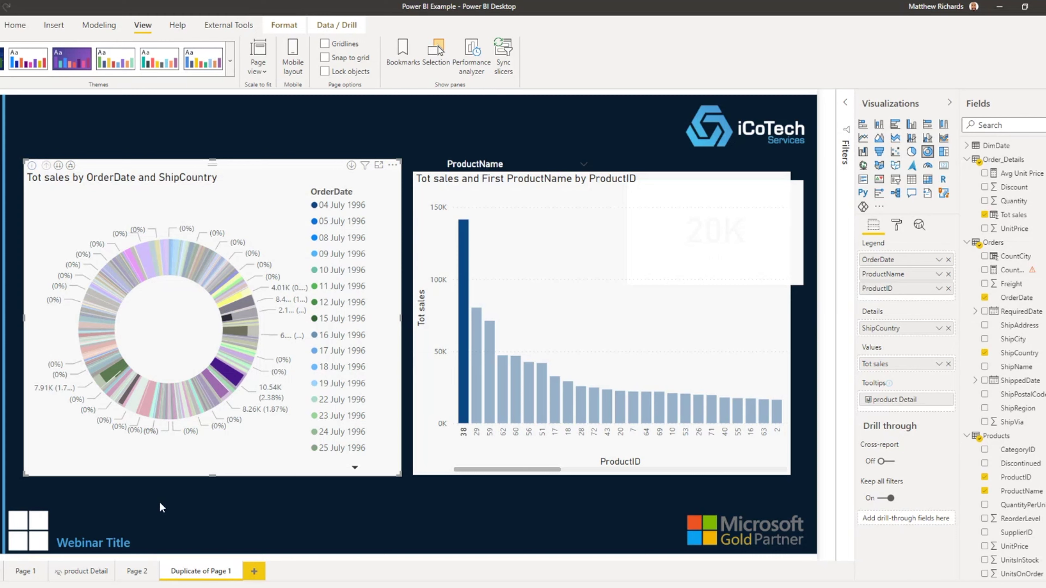
Step: Insert a right arrow button on Page 1 and place it above the orders table's upper-left corner
left_click(29, 575)
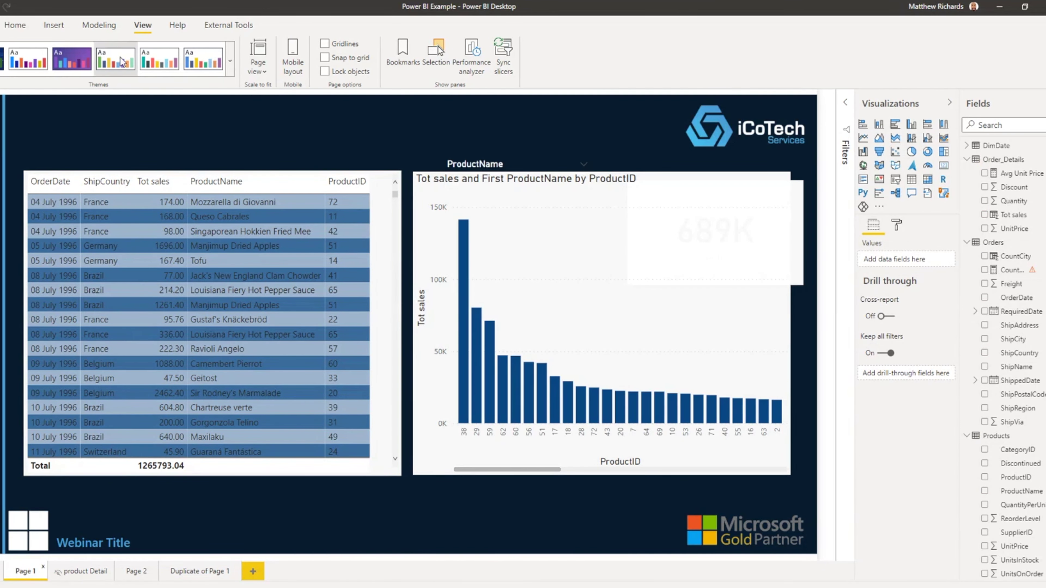
left_click(65, 25)
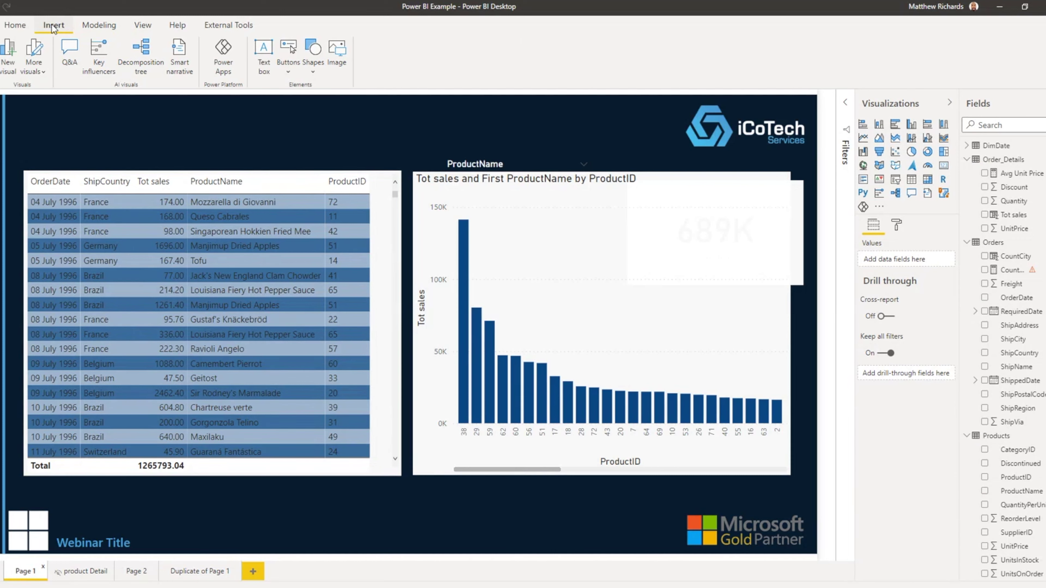
left_click(293, 67)
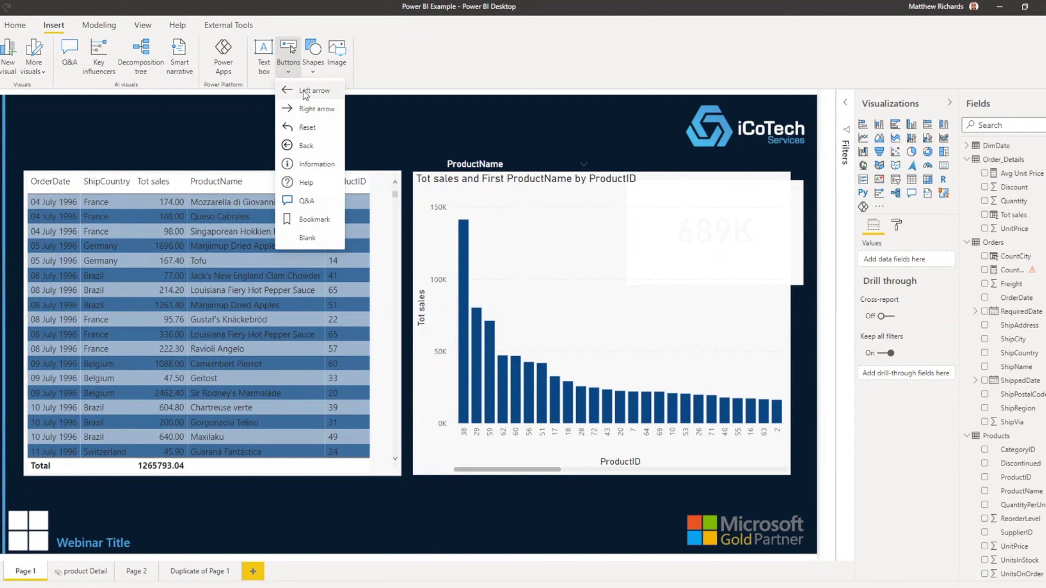
left_click(291, 109)
left_click_drag(36, 96, 90, 124)
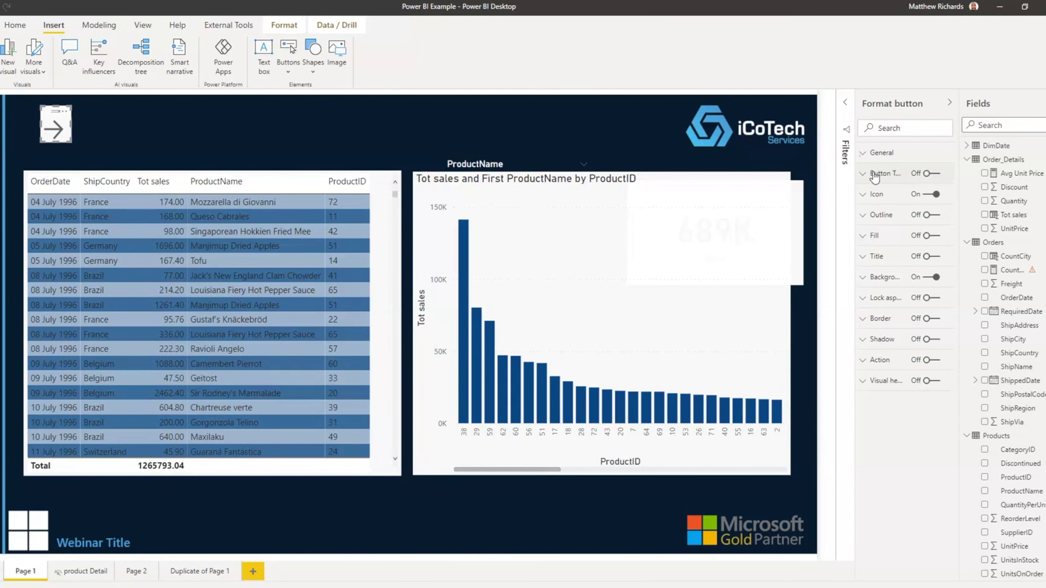
Step: Turn on the arrow button's text and action, keep its icon on, and expand the action settings
left_click(929, 174)
left_click(935, 197)
left_click(931, 198)
left_click(927, 361)
left_click(867, 363)
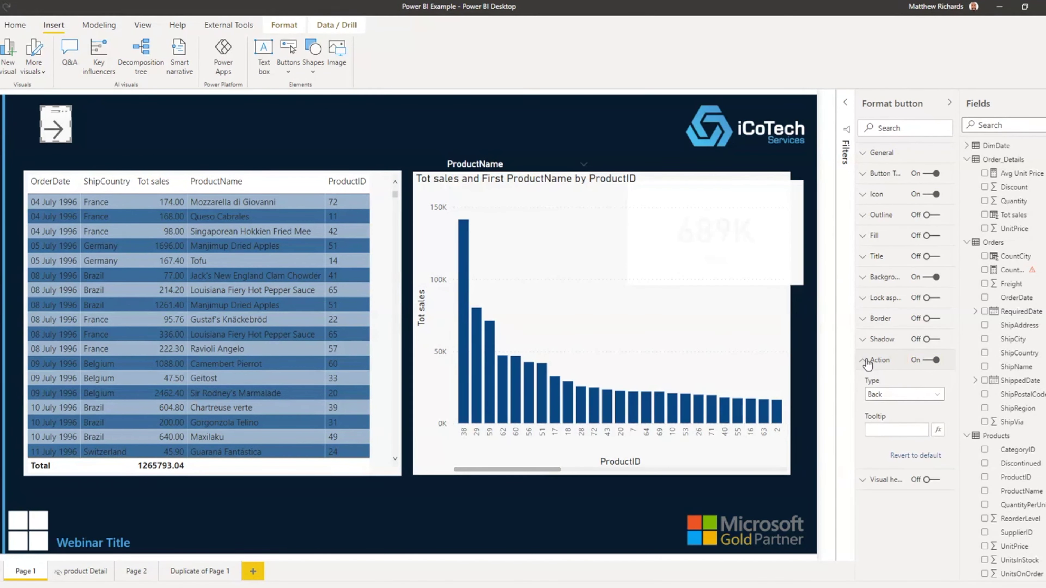
Step: Set the arrow button's action type to Page navigation with Duplicate of Page 1 as the destination
left_click(938, 395)
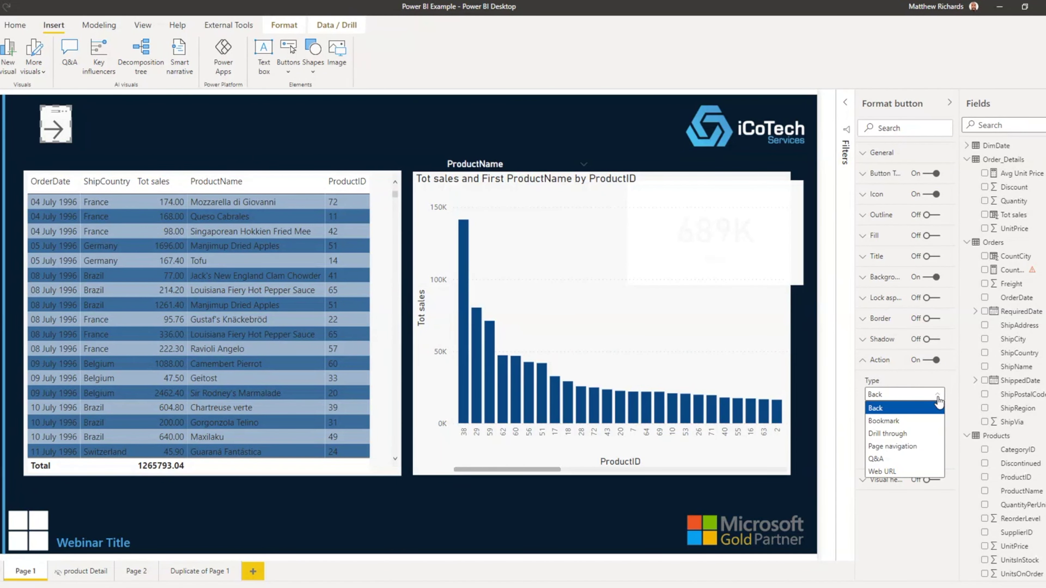
left_click(901, 449)
left_click(922, 431)
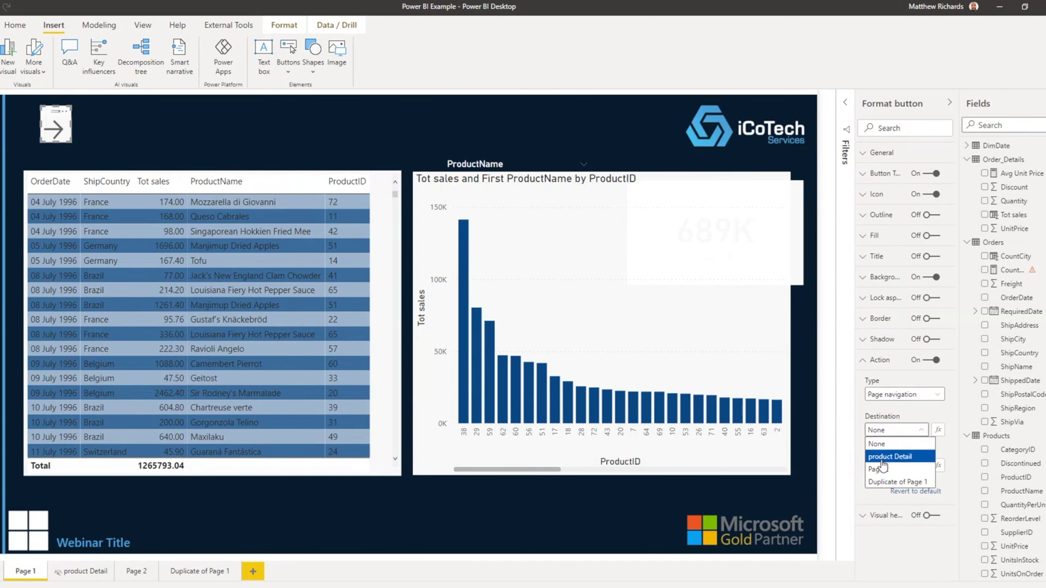
left_click(891, 483)
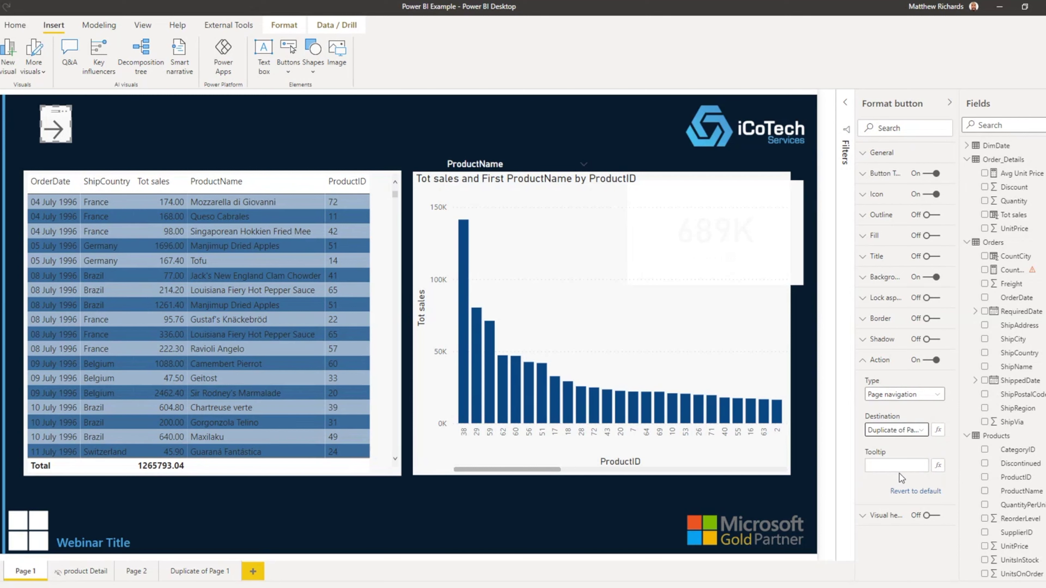
Step: Set the arrow button's tooltip to "Go to Duplicate" and deselect the button
left_click(891, 465)
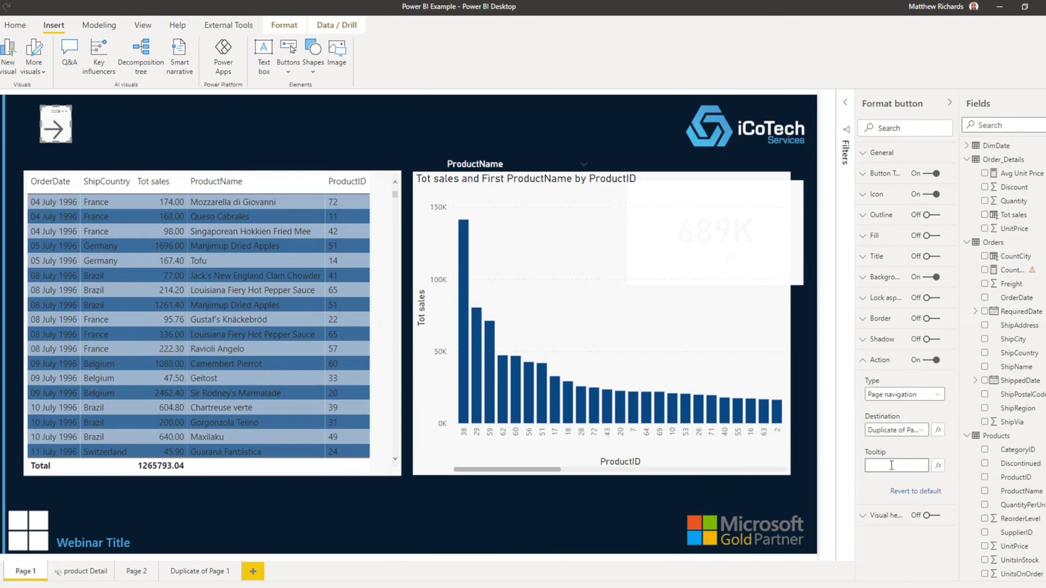
type("Go to Duplicate")
key("Return")
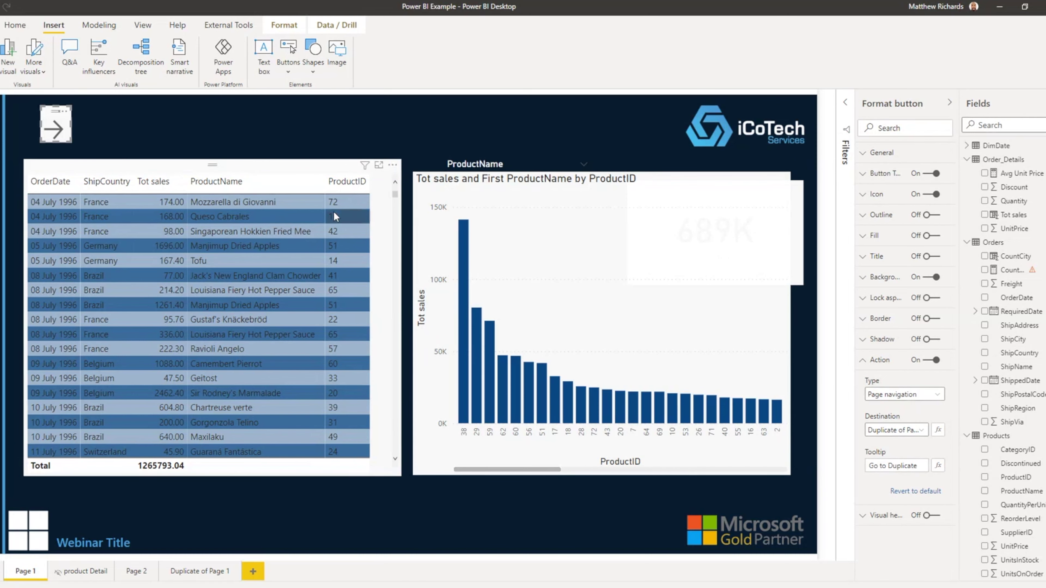
left_click(332, 145)
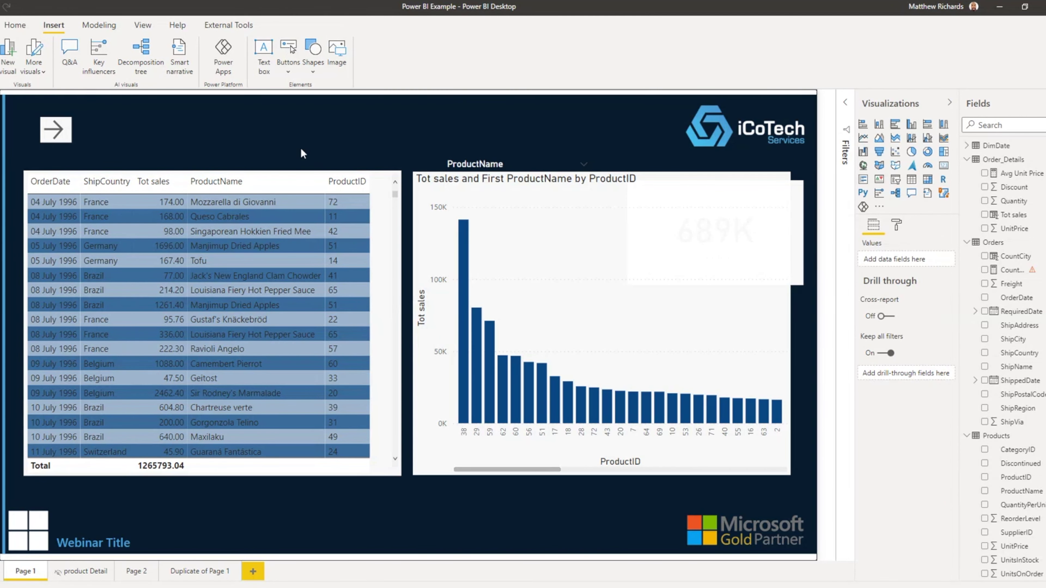
Step: Test the arrow button by following it to the duplicate page, and check the donut chart's tooltip there
left_click(53, 139)
left_click(52, 139, "ctrl")
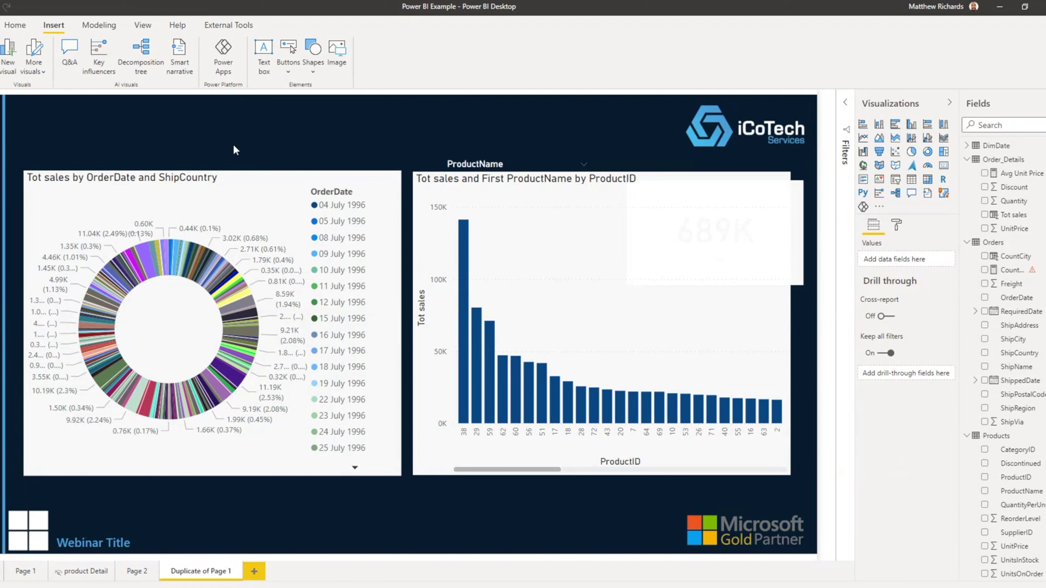
mouse_move(125, 389)
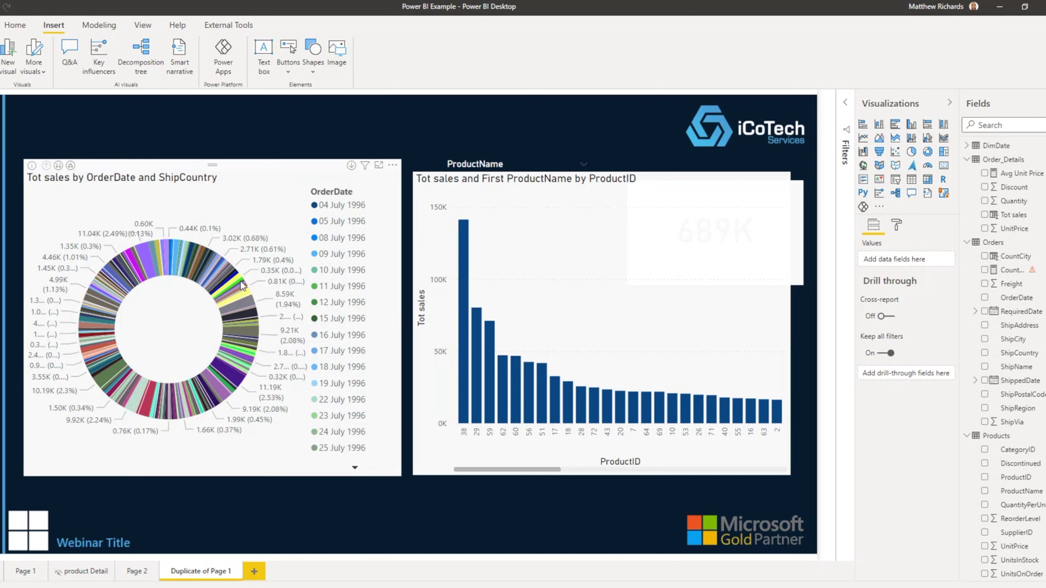
Step: Convert the Tot sales by ProductID column chart on the duplicate page to a waterfall chart
left_click(256, 168)
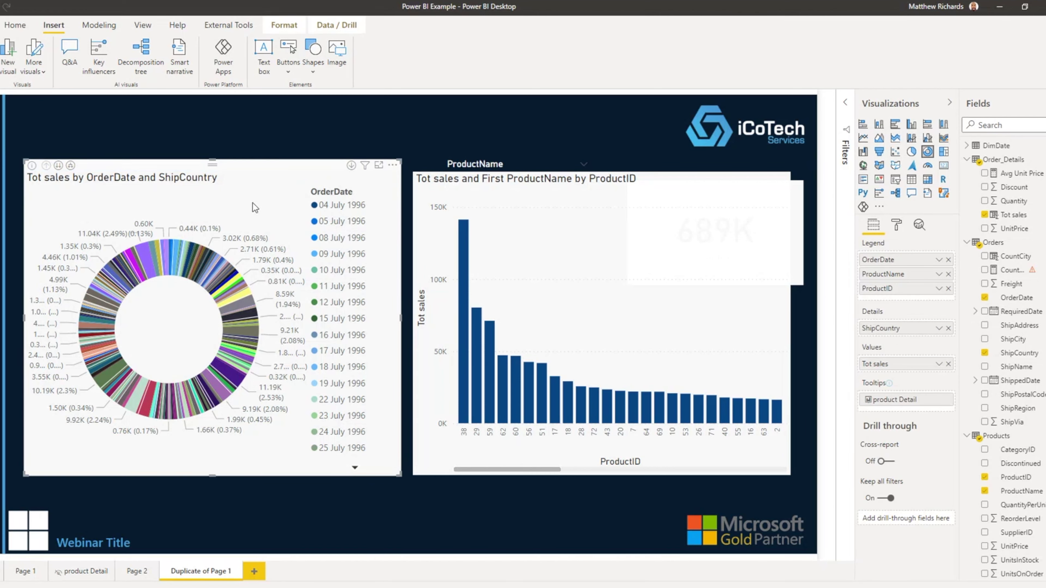
left_click(487, 168)
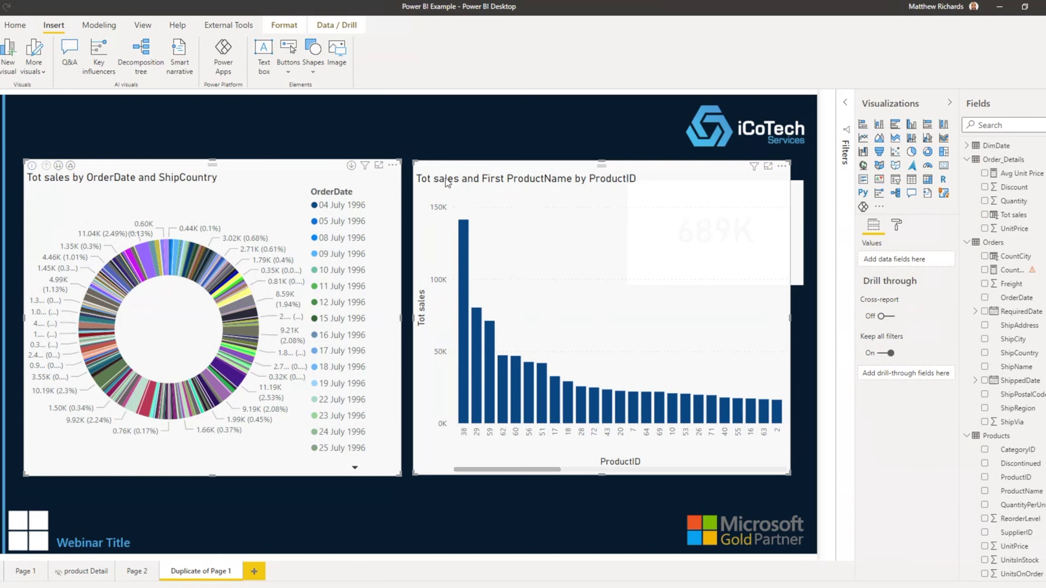
left_click(447, 129)
left_click(509, 204)
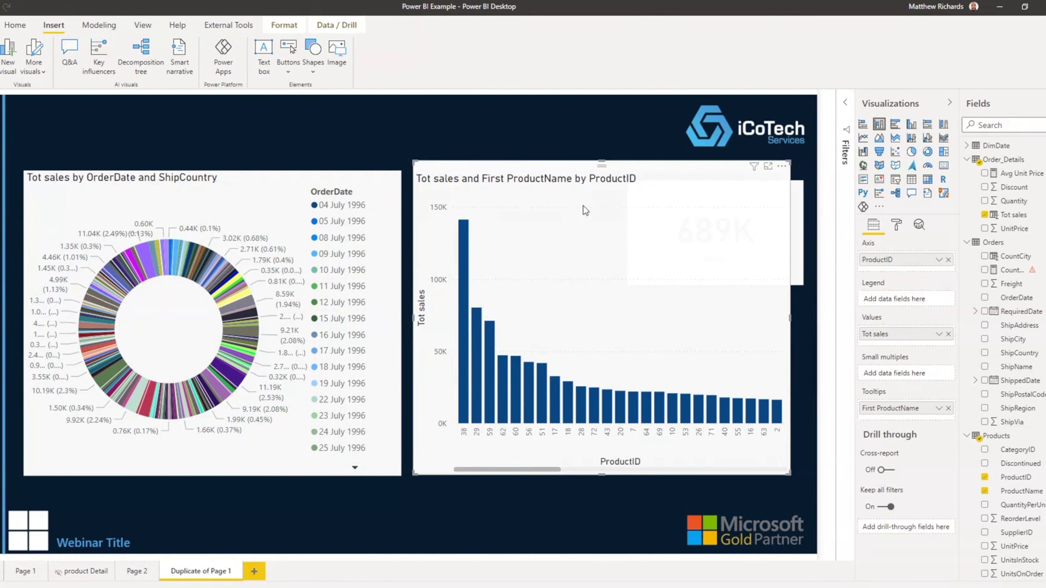
left_click(895, 152)
left_click(877, 153)
left_click(863, 151)
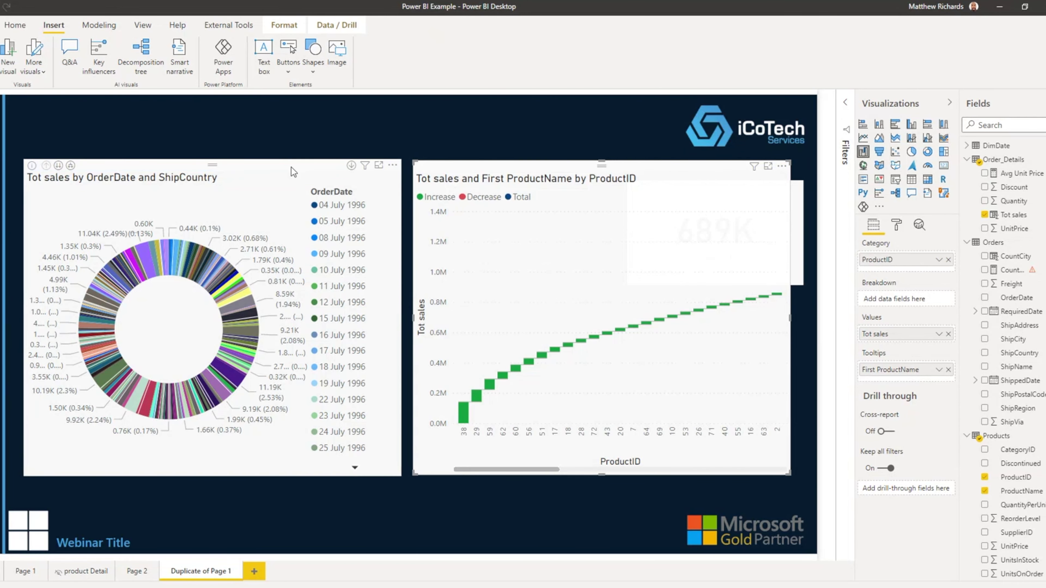
Step: Copy the donut and waterfall charts together from the duplicate page and paste them onto Page 1
left_click(290, 168)
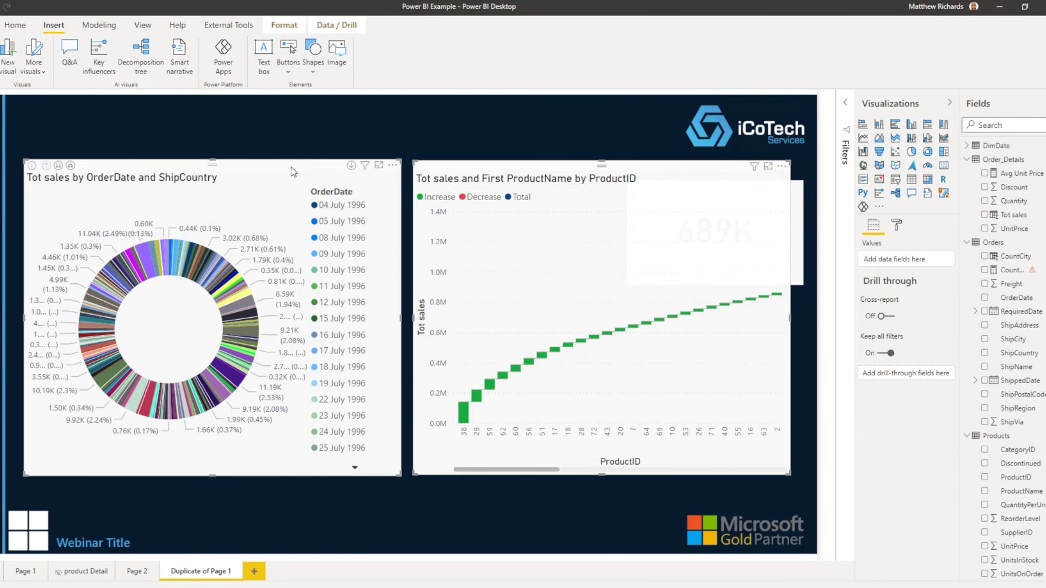
left_click(26, 571)
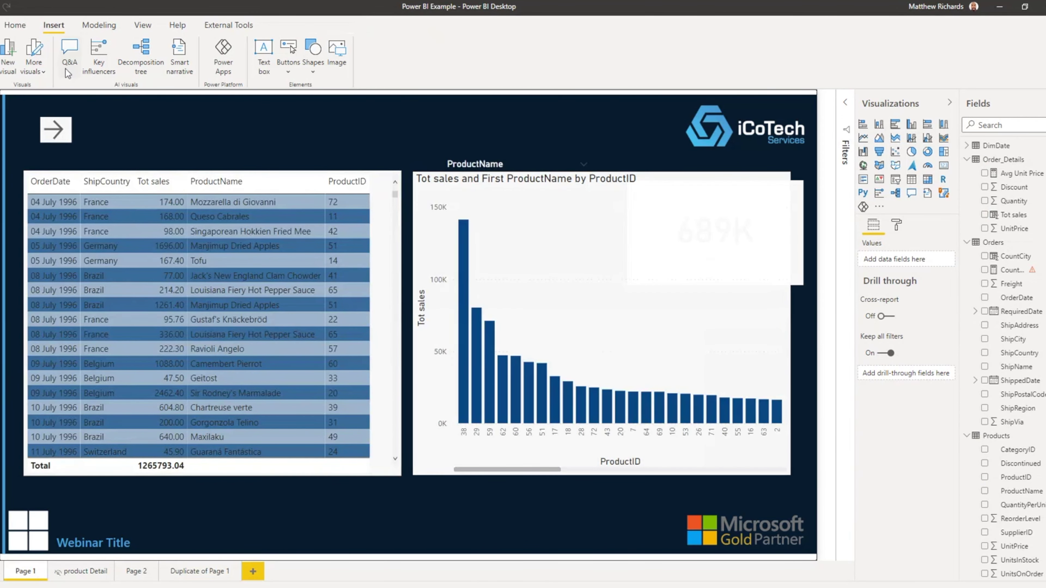
left_click(14, 25)
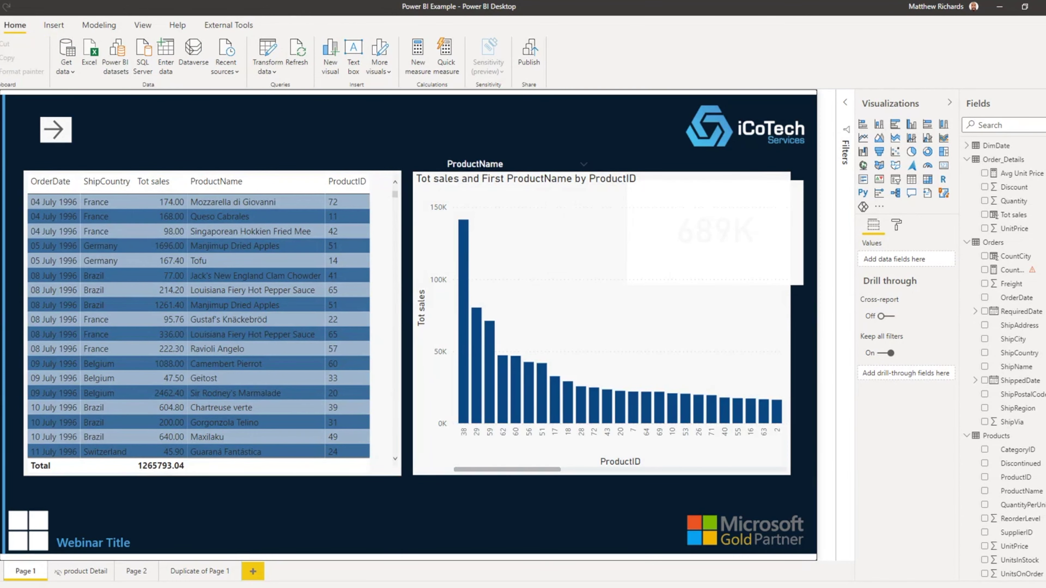
key("ctrl+z")
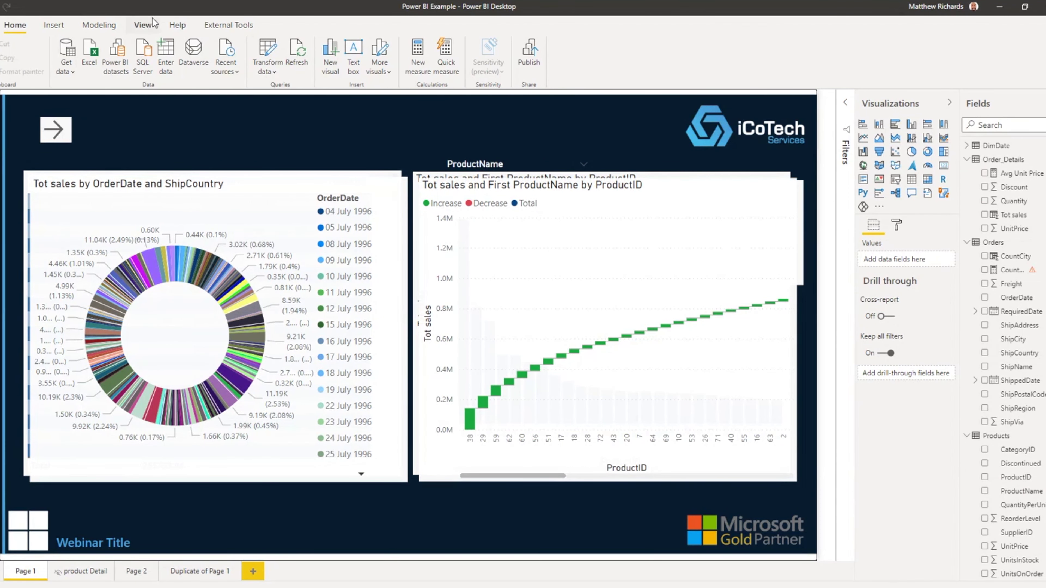
Step: Show the Bookmarks and Selection panes and collapse the Visualizations and Fields panes
left_click(52, 26)
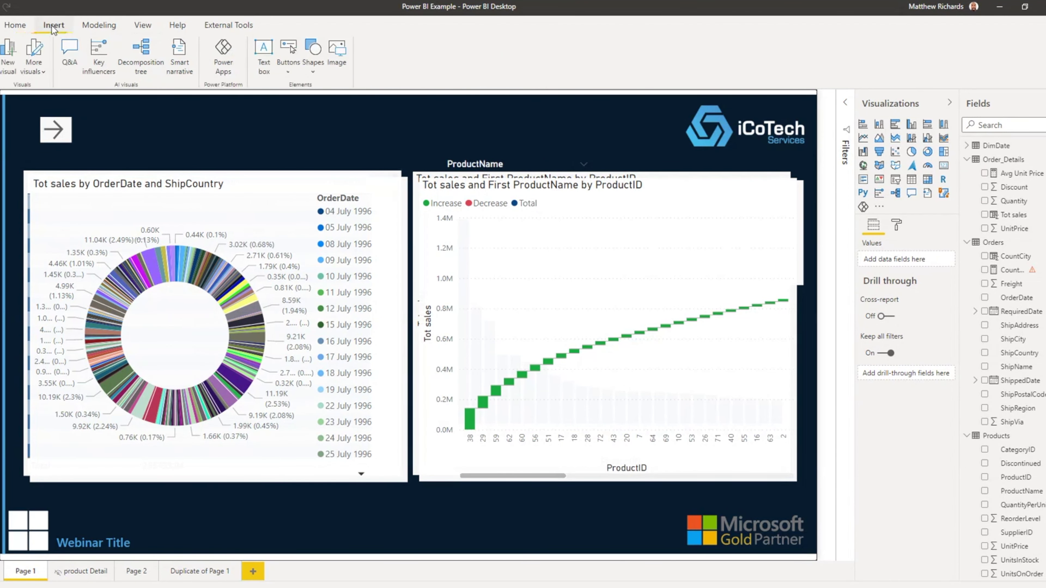
left_click(140, 24)
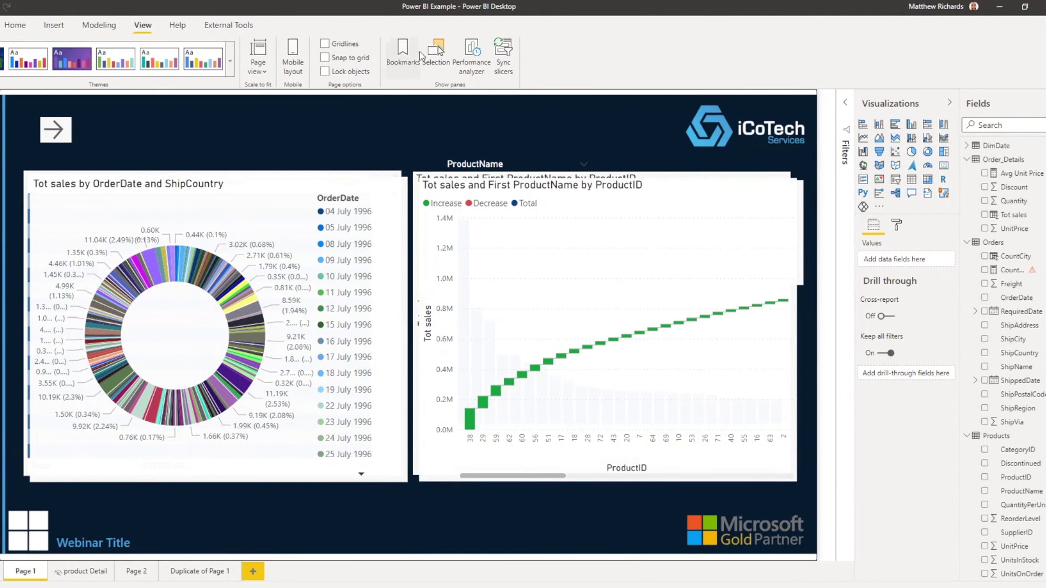
left_click(402, 50)
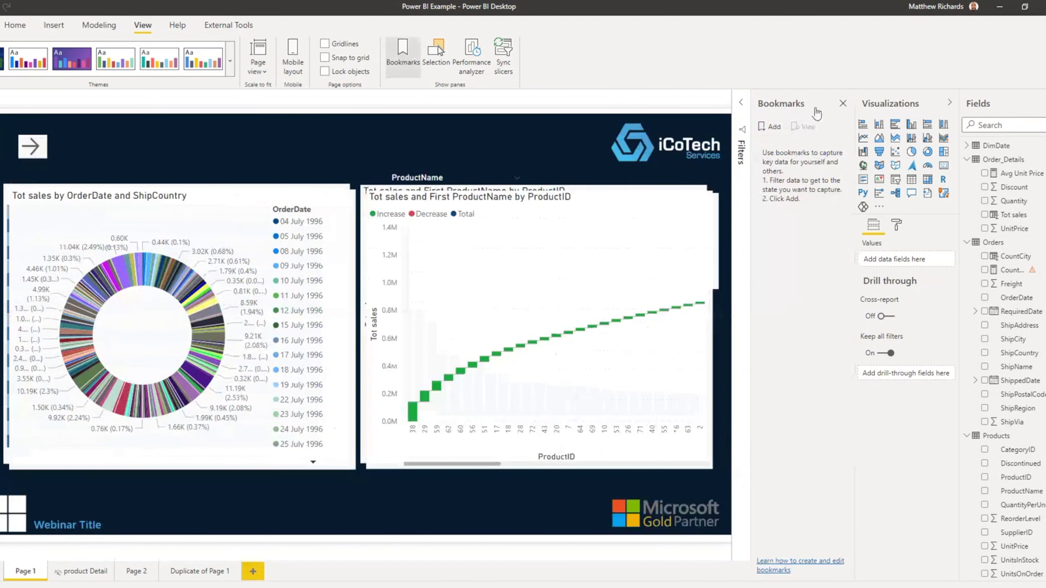
left_click(944, 102)
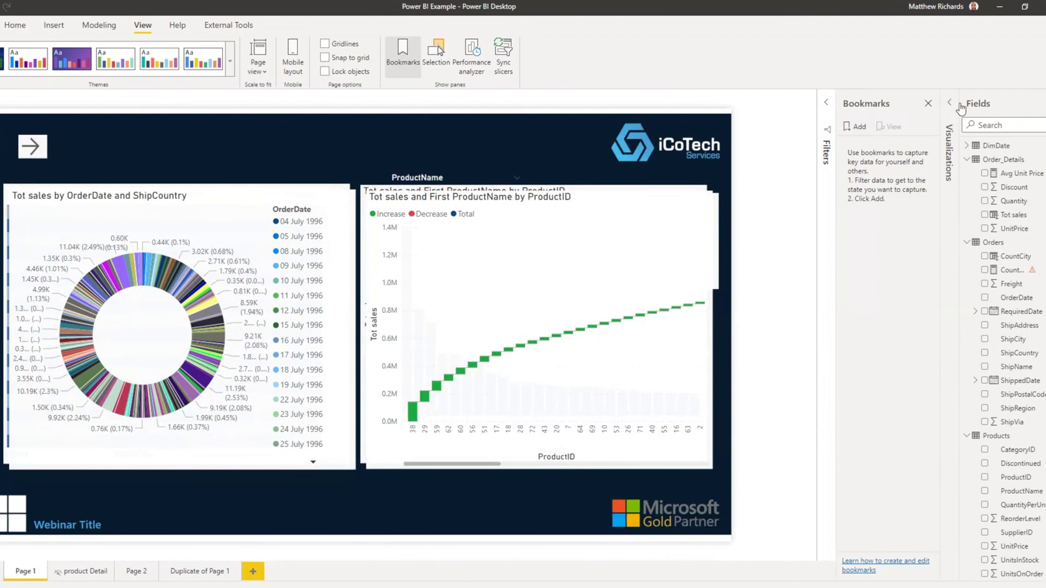
left_click(949, 102)
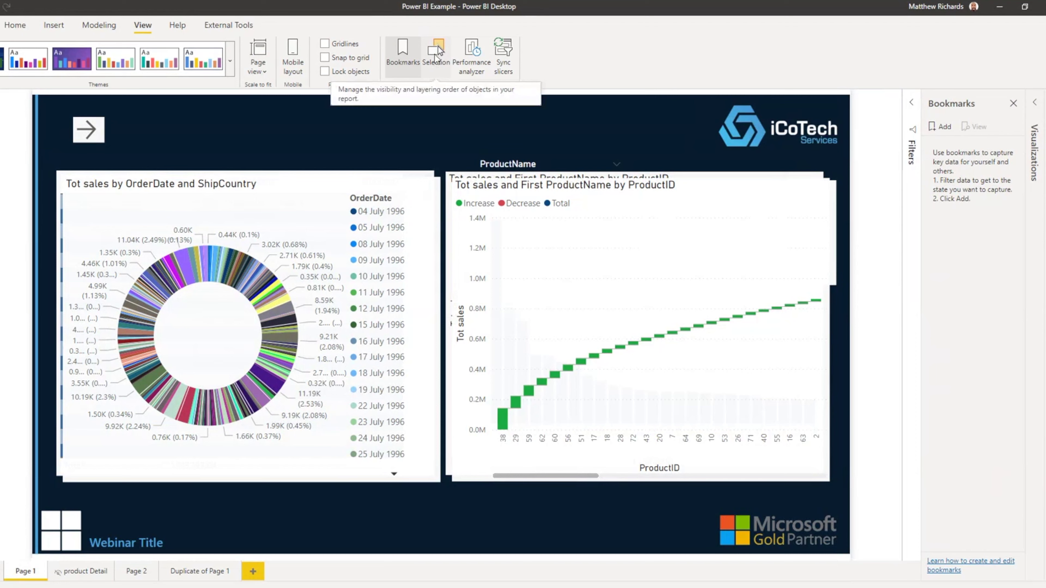
left_click(438, 51)
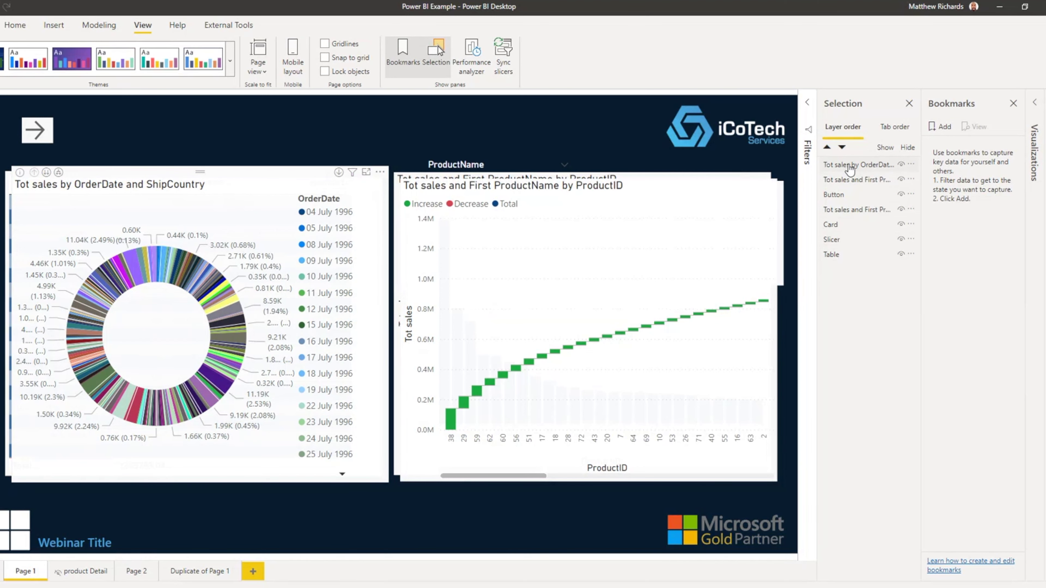
Step: Send the pasted donut and waterfall charts to the bottom of Page 1's layer order and hide both
left_click_drag(848, 167, 847, 260)
left_click_drag(852, 169, 864, 278)
left_click(454, 137)
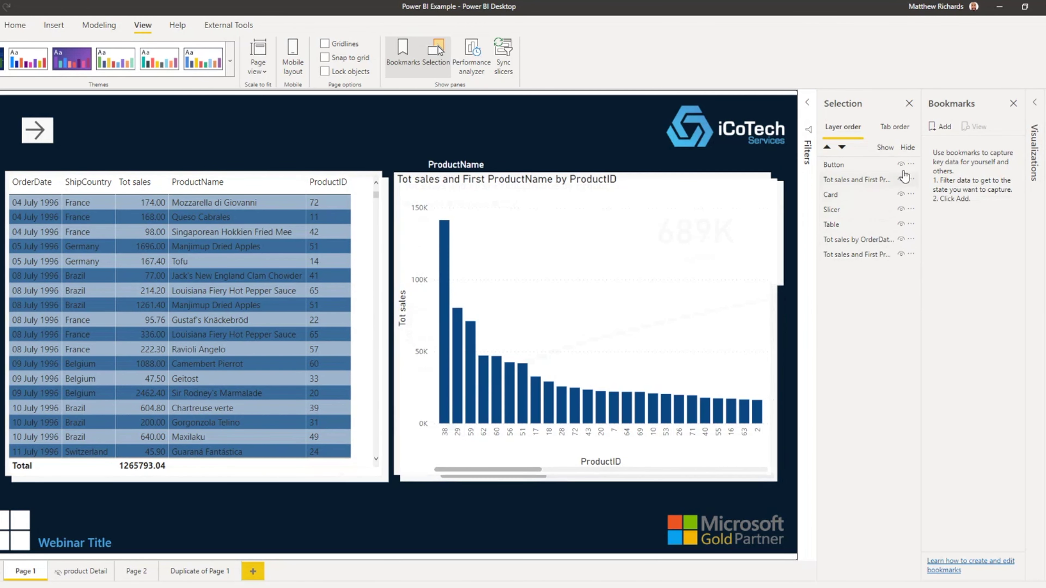
left_click(900, 254)
left_click(901, 240)
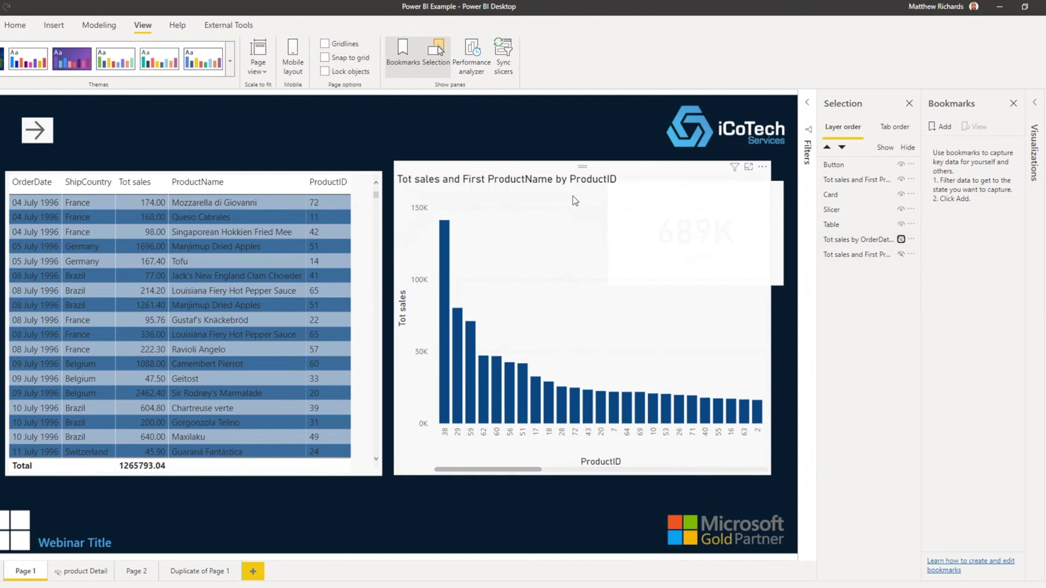
Step: Place the ProductName slicer above the column chart and fit a smaller CountCity card between the slicer and the iCoTech logo
mouse_move(558, 175)
left_mouse_down()
mouse_move(504, 334)
mouse_move(265, 251)
mouse_move(325, 246)
mouse_move(574, 181)
mouse_move(560, 181)
left_mouse_up()
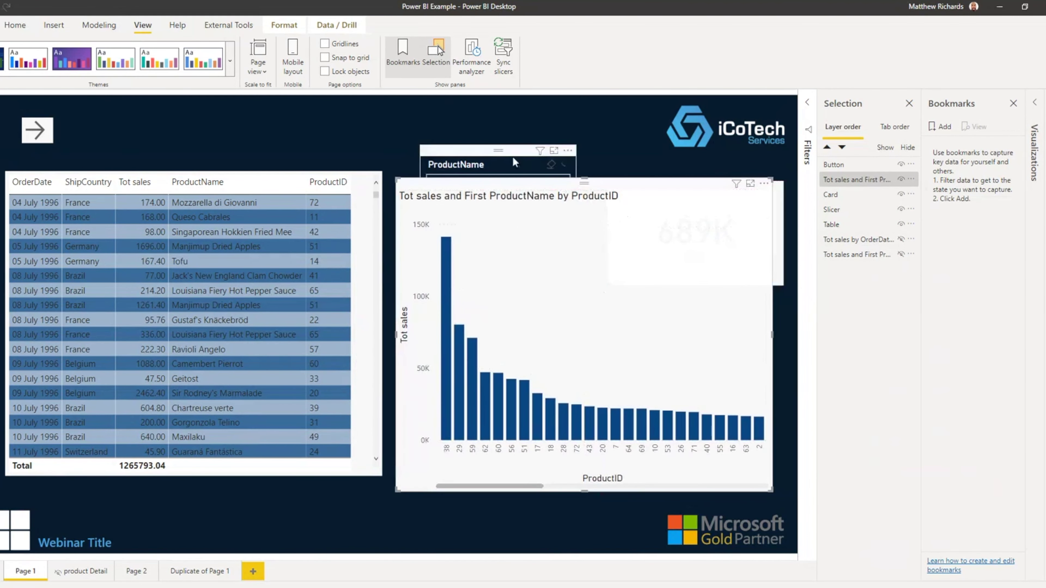
left_click_drag(512, 156, 480, 110)
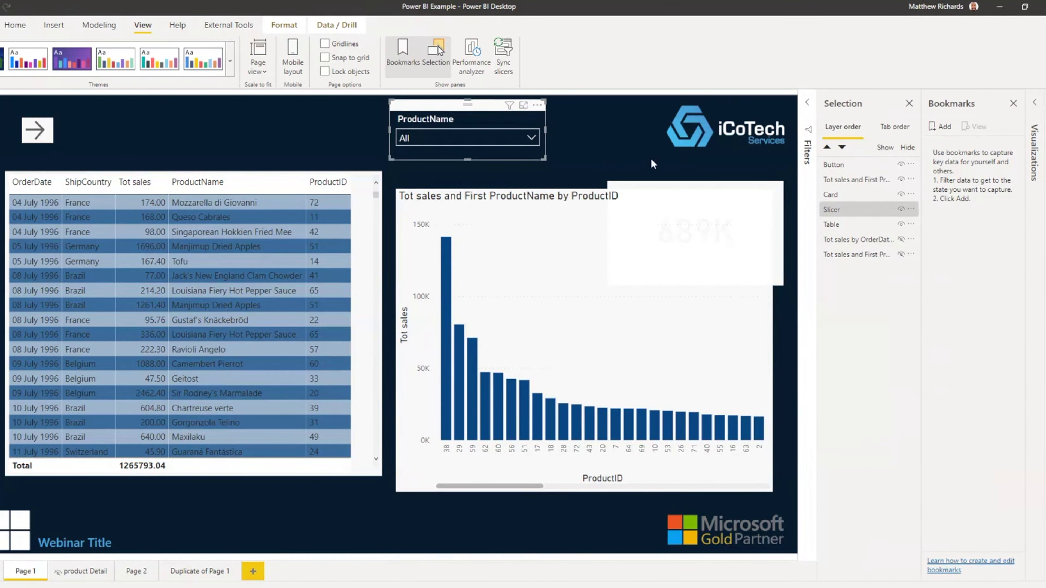
left_click(652, 175)
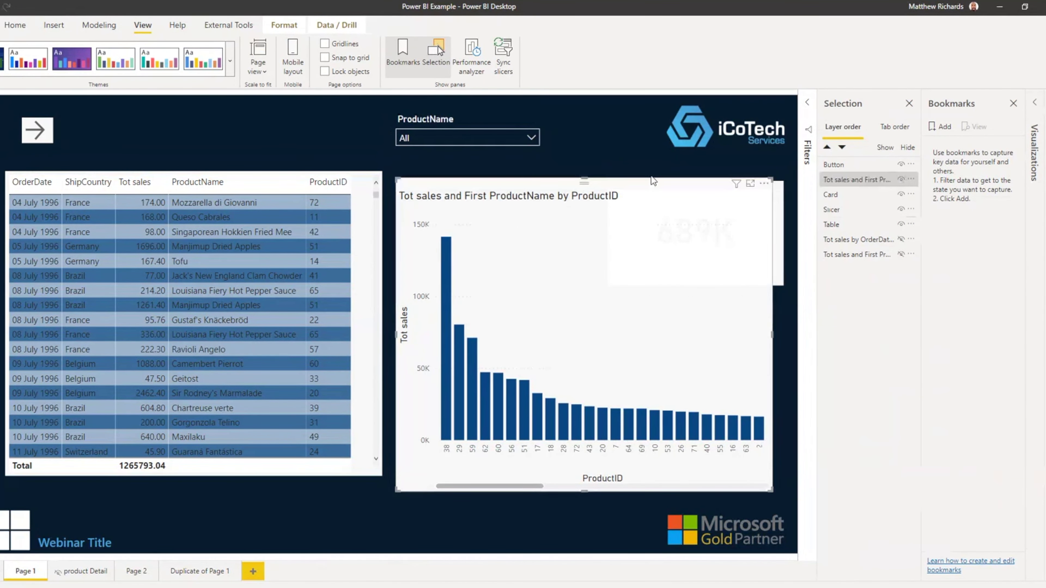
left_click(776, 206)
left_click_drag(700, 173, 646, 108)
left_click_drag(727, 217, 661, 181)
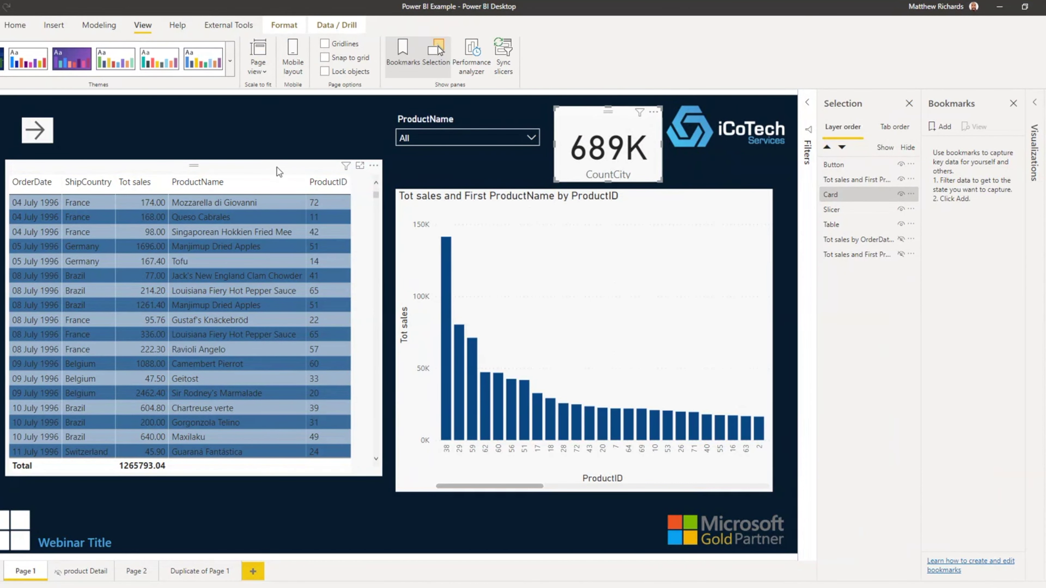
Step: Move the sales table and the column chart down so they sit side by side below the slicer and card
left_click_drag(252, 174, 259, 209)
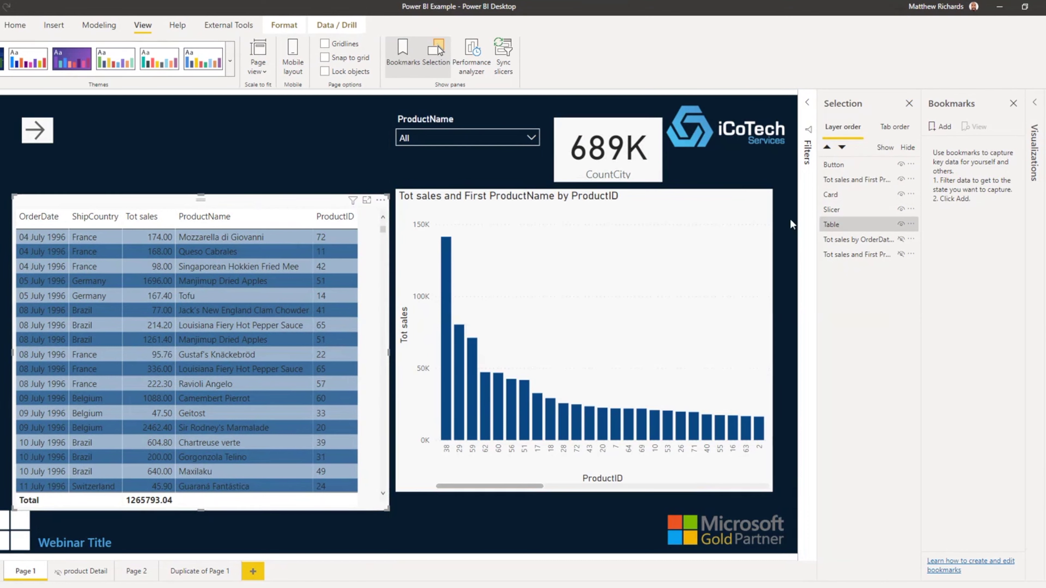
left_click(678, 204)
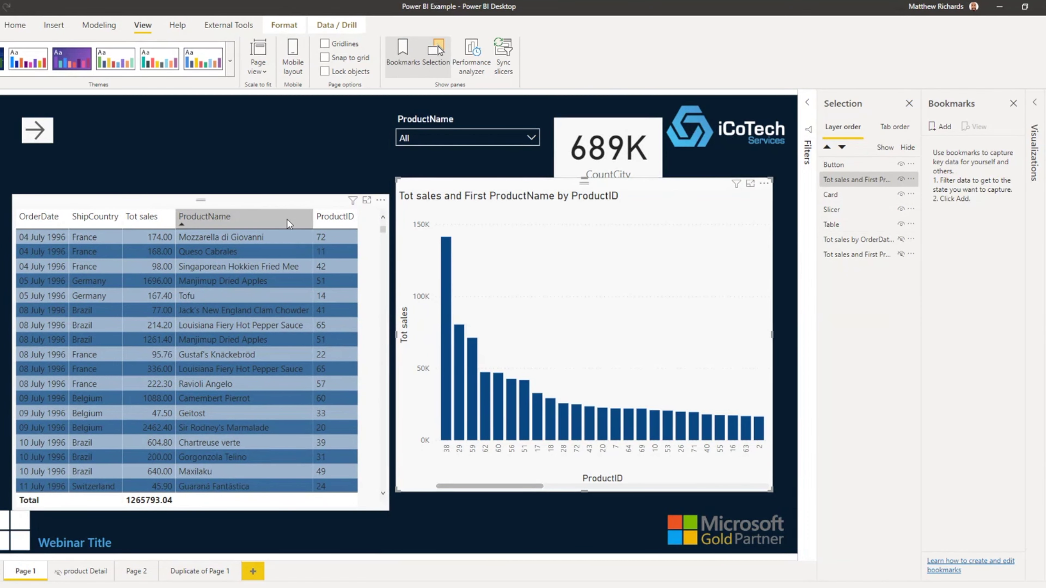
left_click(261, 208)
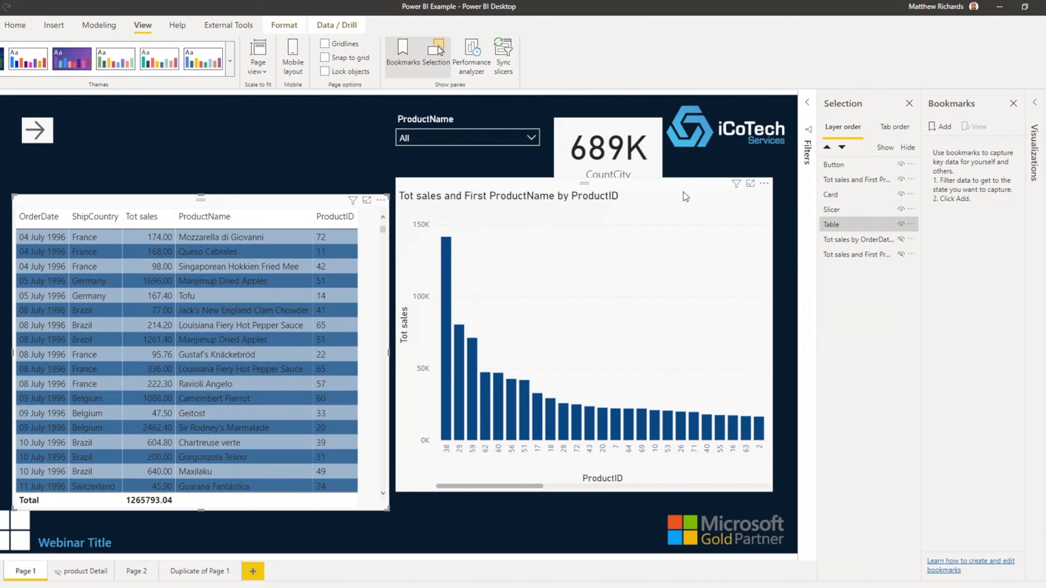
left_click_drag(691, 185, 694, 208)
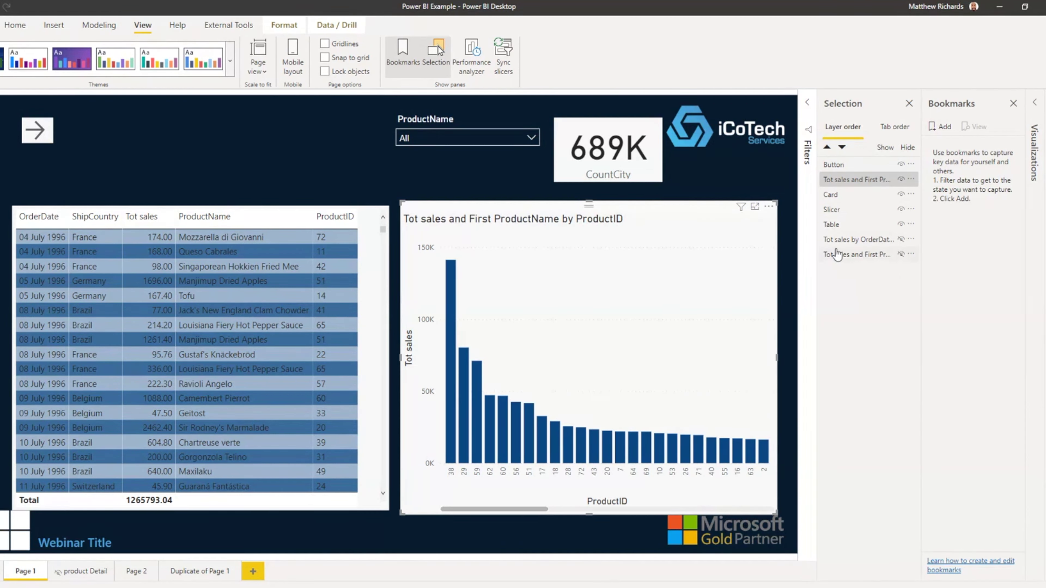
Step: Rename the Table layer to "Products Table"
double_click(832, 225)
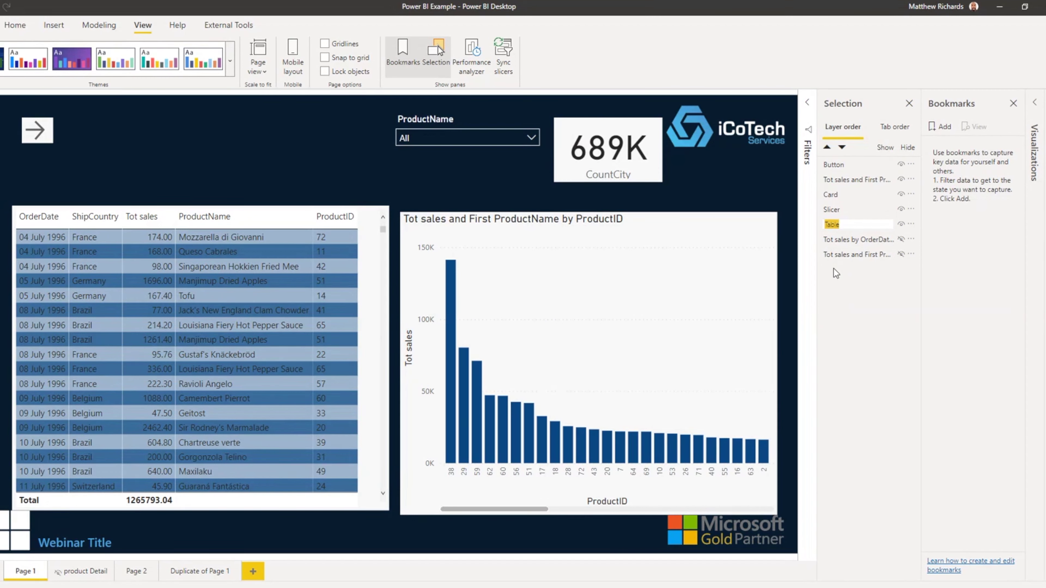
type("Products Table")
key("Return")
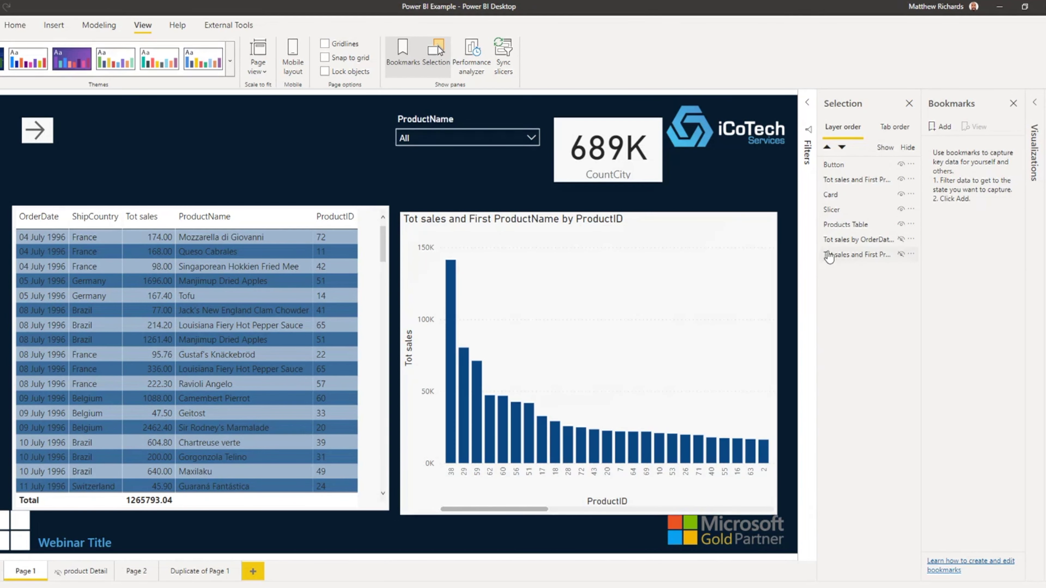
left_click(839, 227)
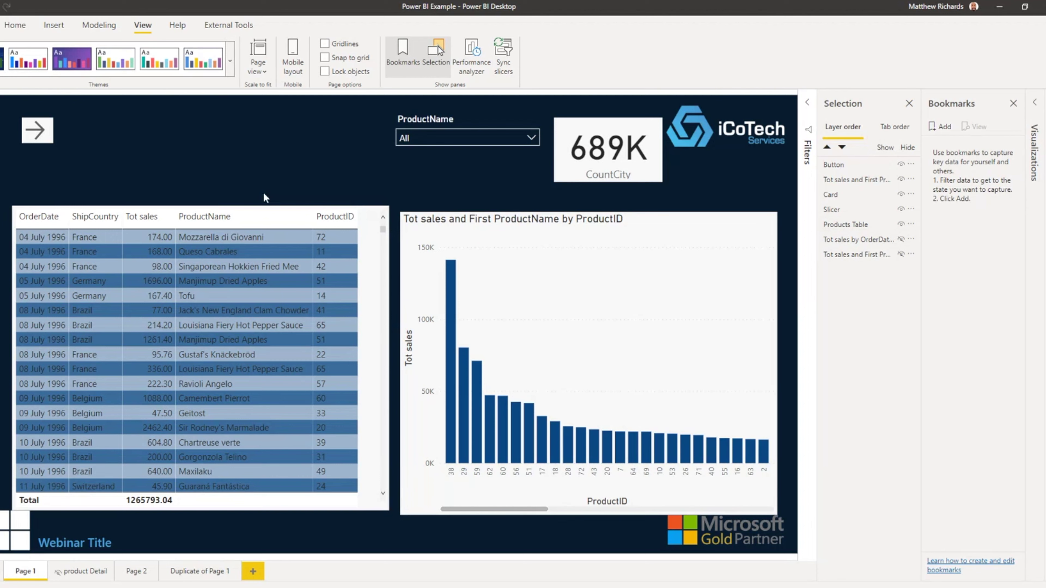
left_click(263, 206)
left_click(268, 176)
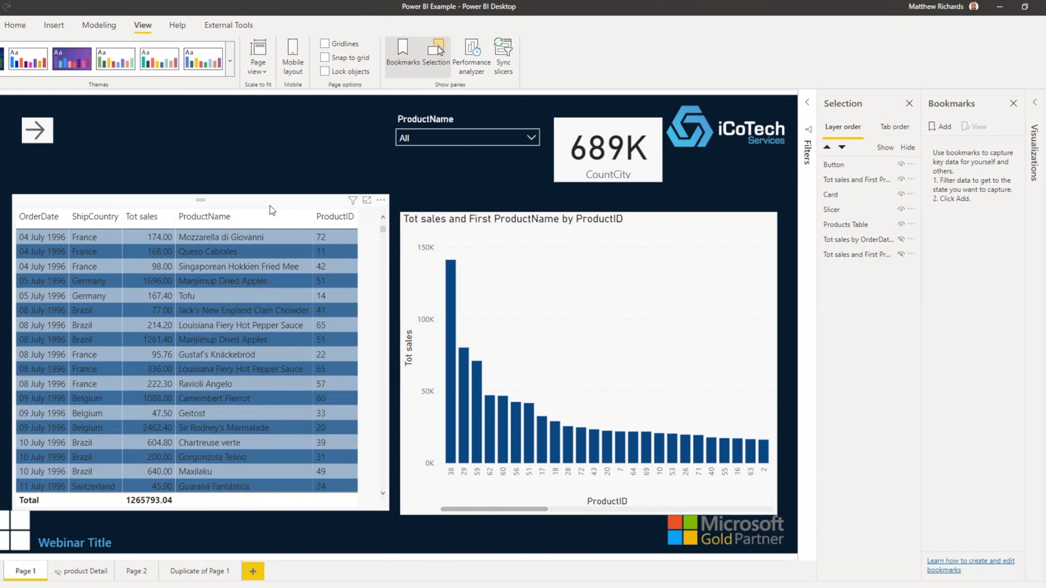
left_click(270, 206)
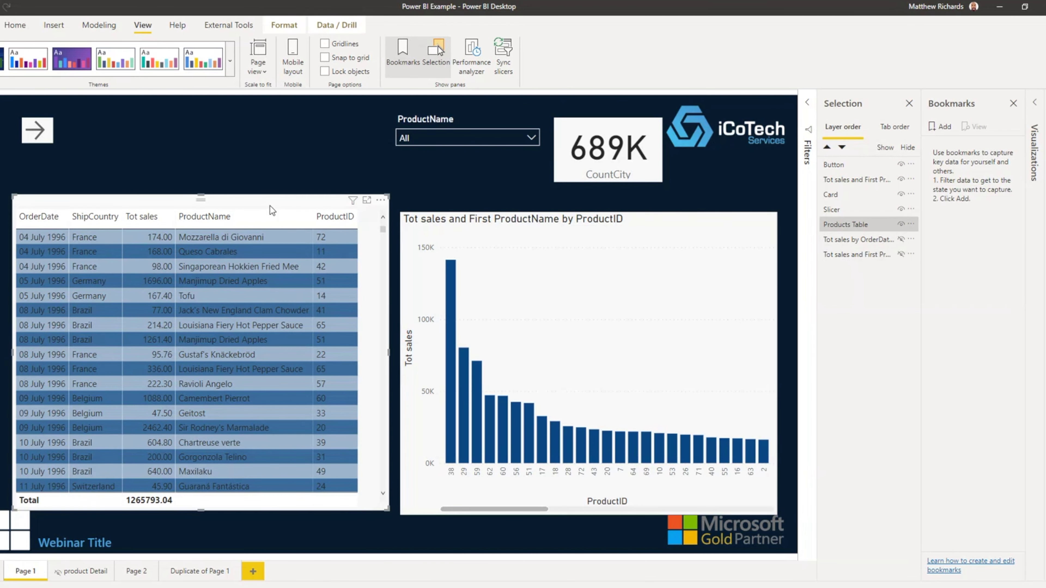
left_click(852, 243)
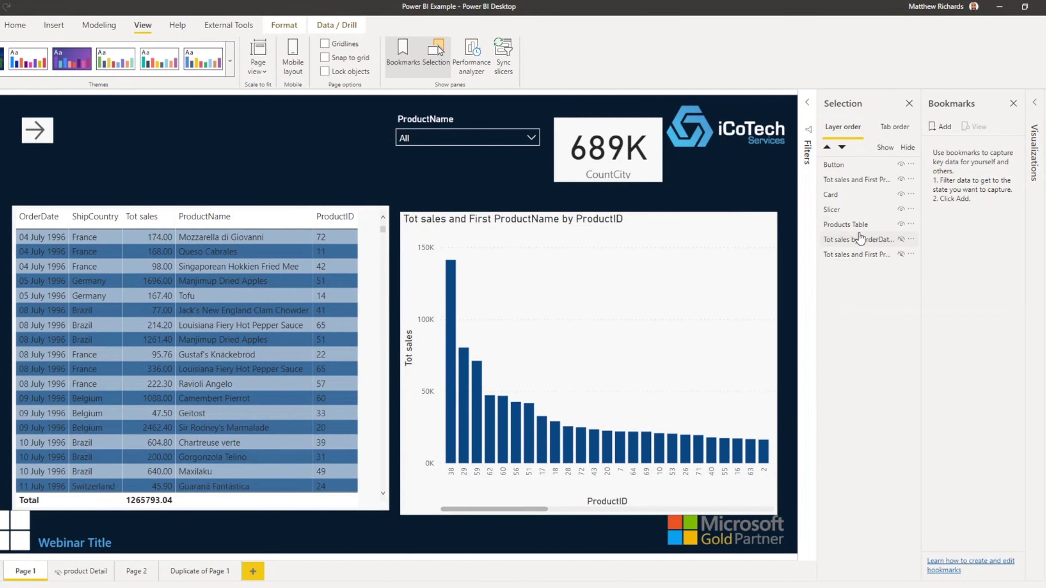
left_click(855, 225)
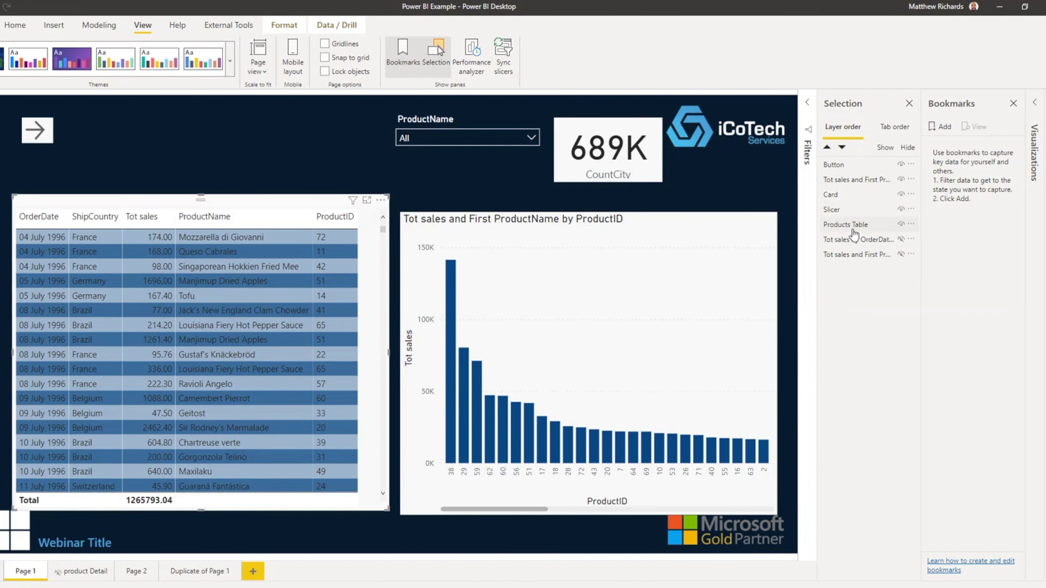
Step: Reorder the column chart's layer to sit directly beneath Products Table and clear the selection
left_click(858, 185)
left_click_drag(857, 185, 858, 230)
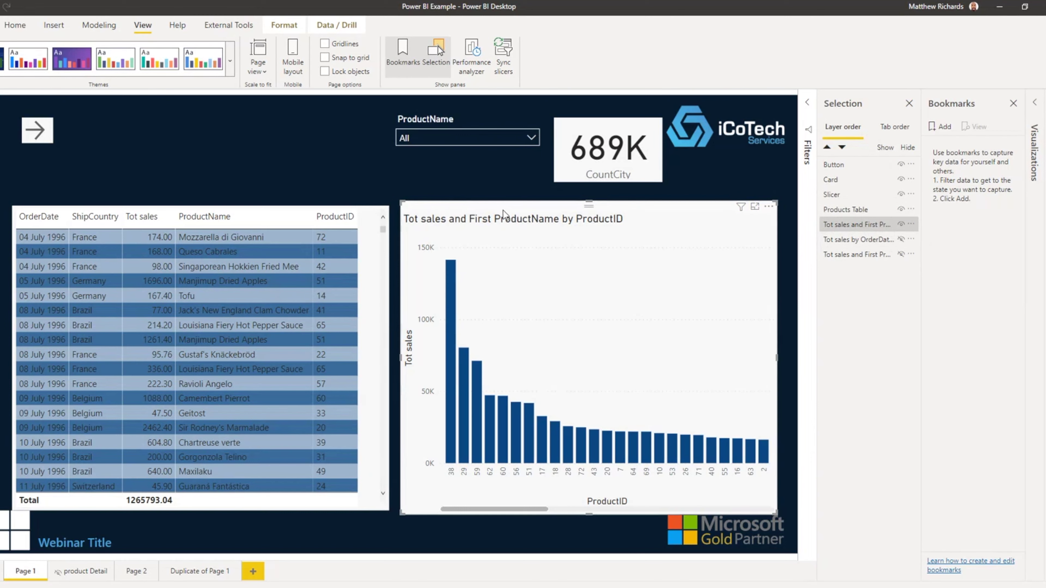
left_click(227, 138)
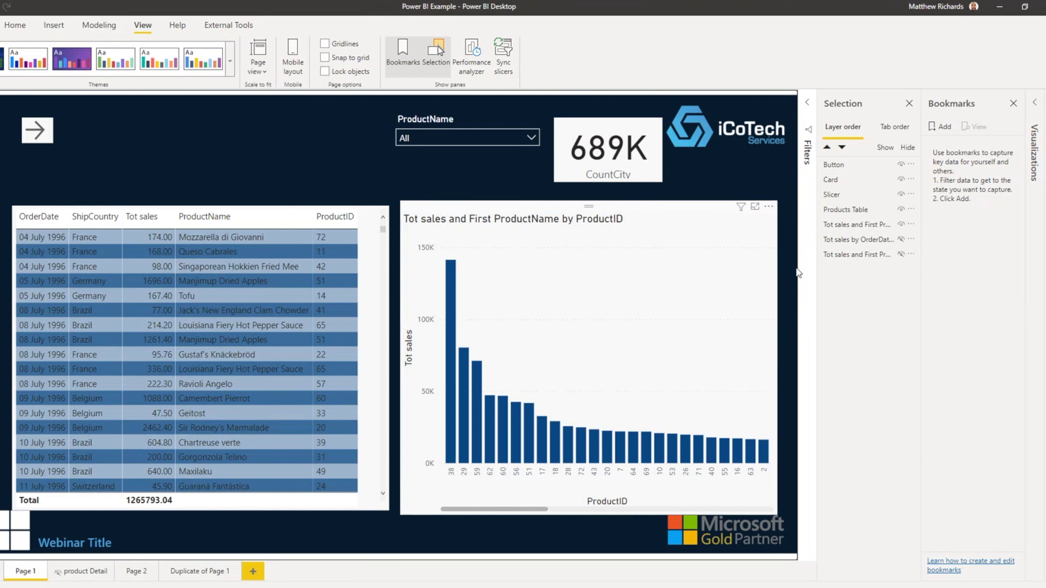
Step: Add a bookmark of Page 1 showing the table and column chart, with the donut and waterfall charts hidden
left_click(900, 241)
left_click(901, 240)
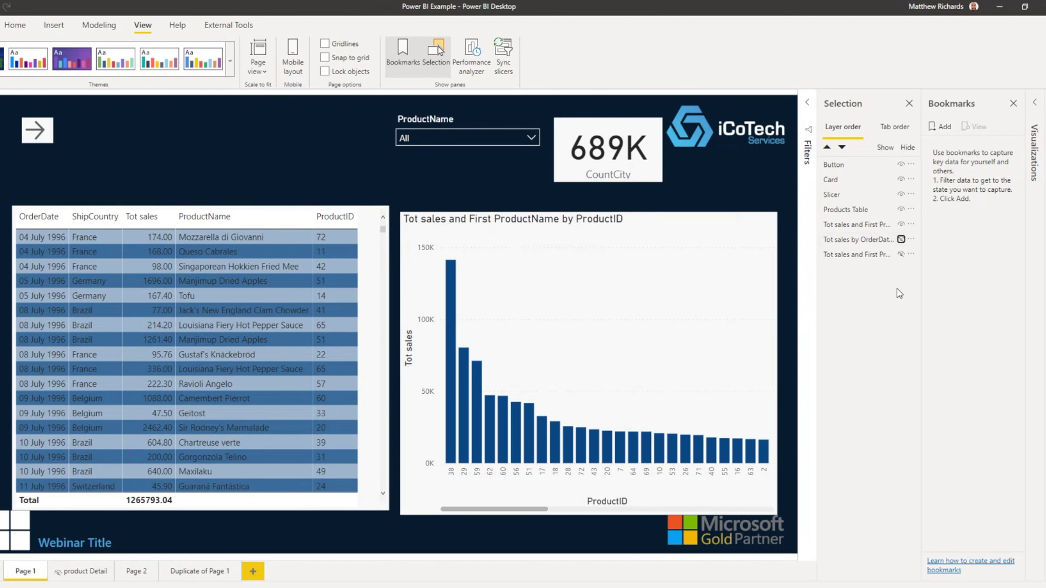
left_click(937, 127)
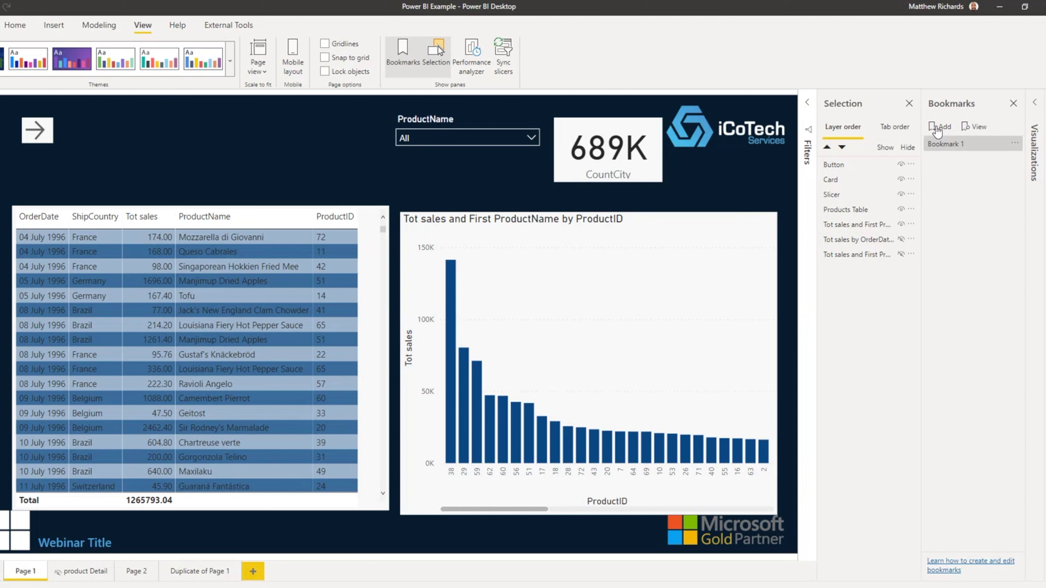
Step: Rename the Page 1 bookmark to "Product Details"
double_click(960, 145)
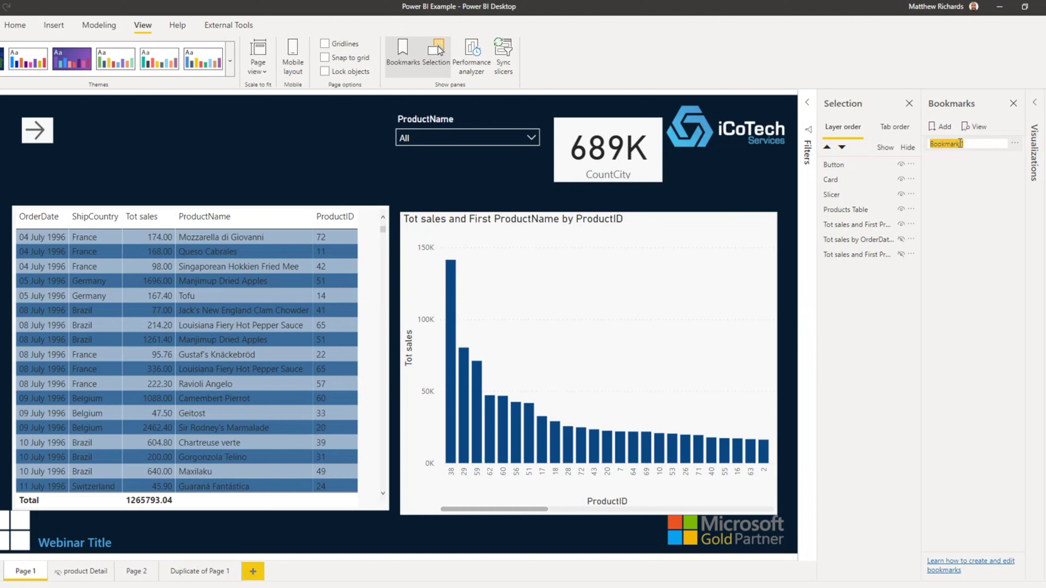
type("Product Deat")
type("s")
key("Return")
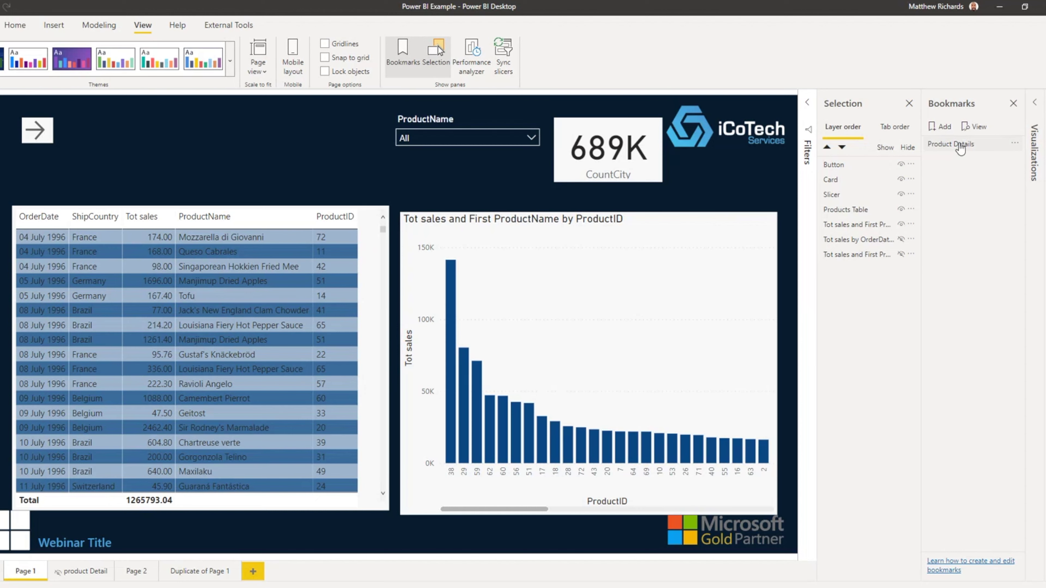
Step: Exclude Data from what the Product Details bookmark captures and update the bookmark
left_click(1015, 145)
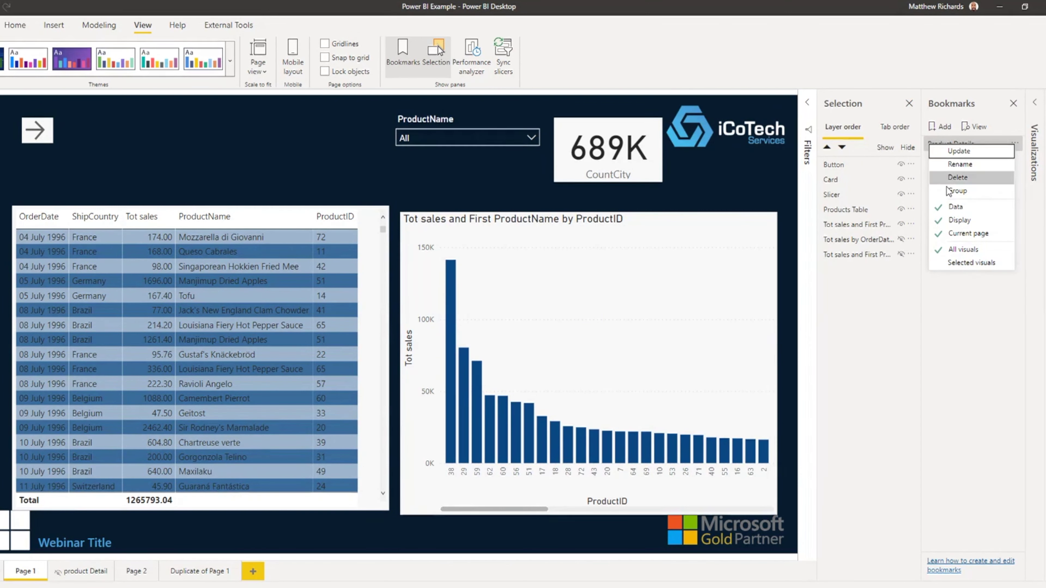
key("Escape")
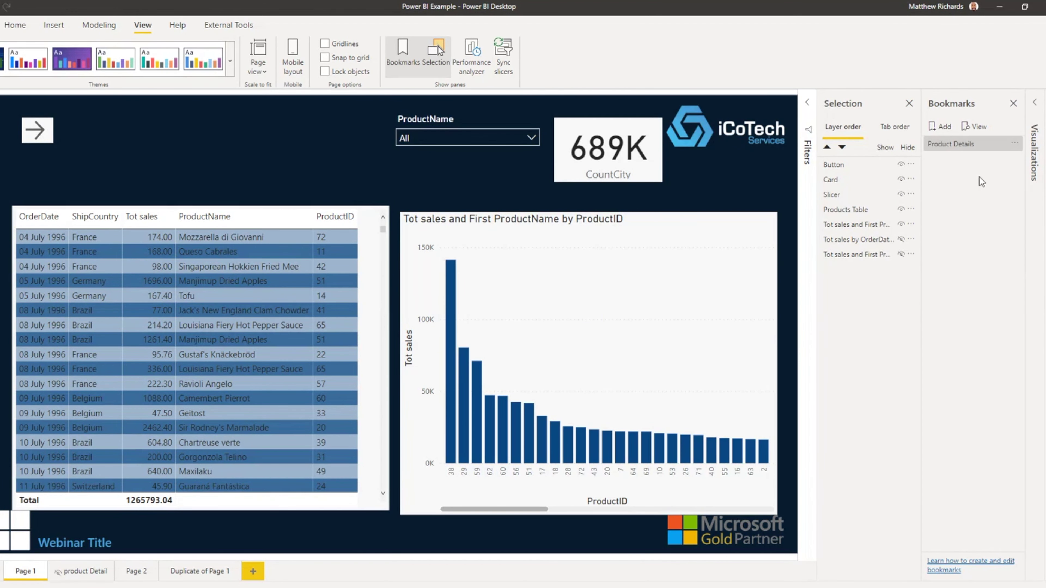
left_click(1015, 145)
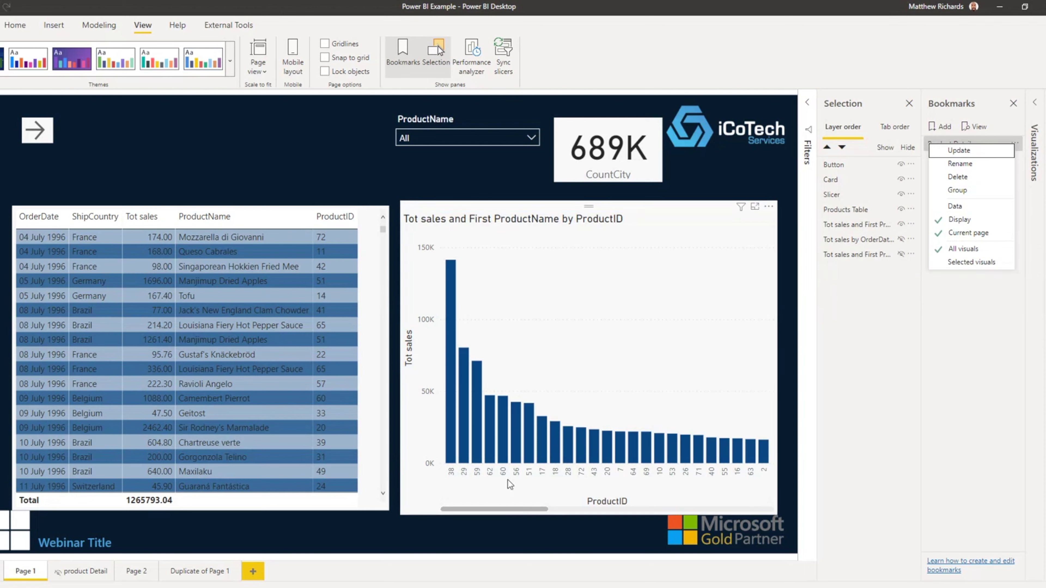
mouse_move(699, 444)
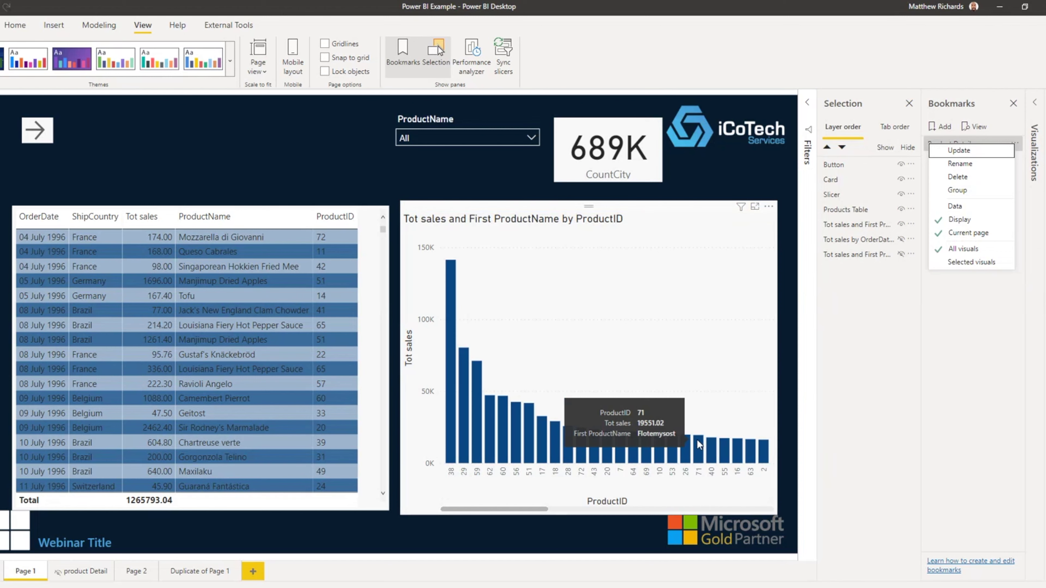
left_click(965, 152)
left_click(964, 153)
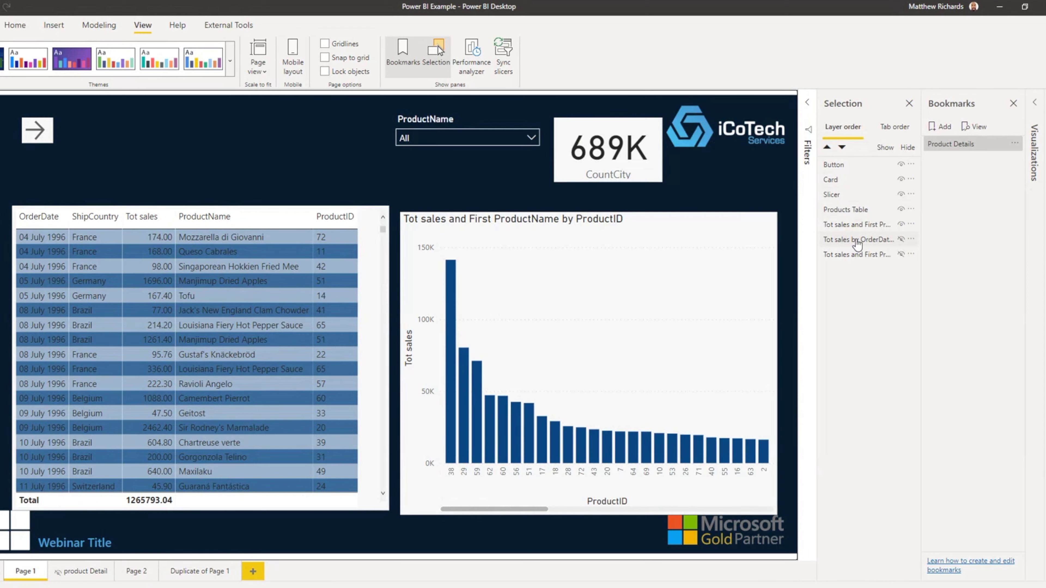
Step: Hide the column chart and Products Table, show the donut and waterfall charts, and add a second bookmark of this view
left_click(901, 225)
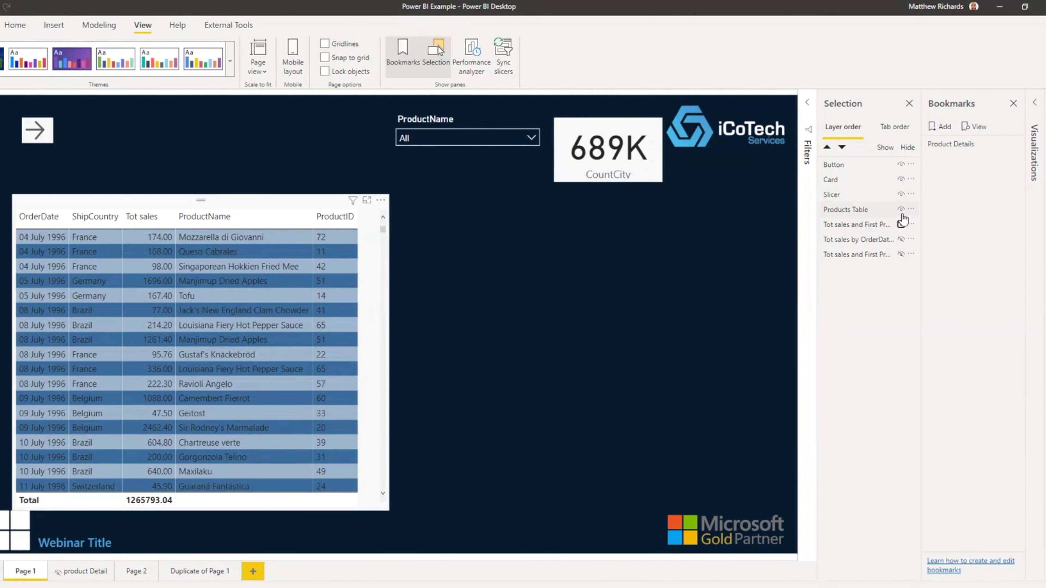
left_click(901, 209)
left_click(901, 241)
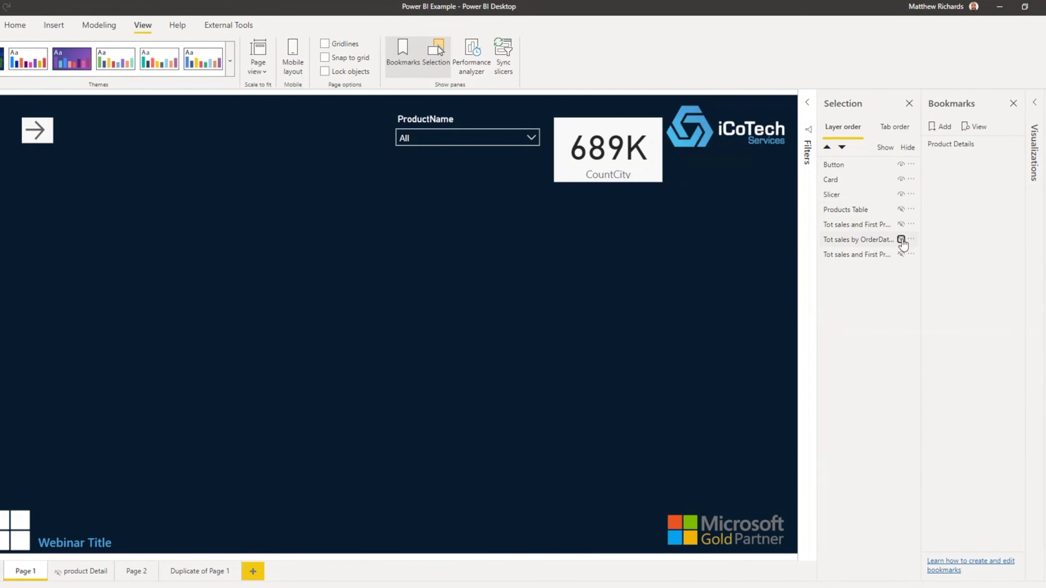
left_click(902, 254)
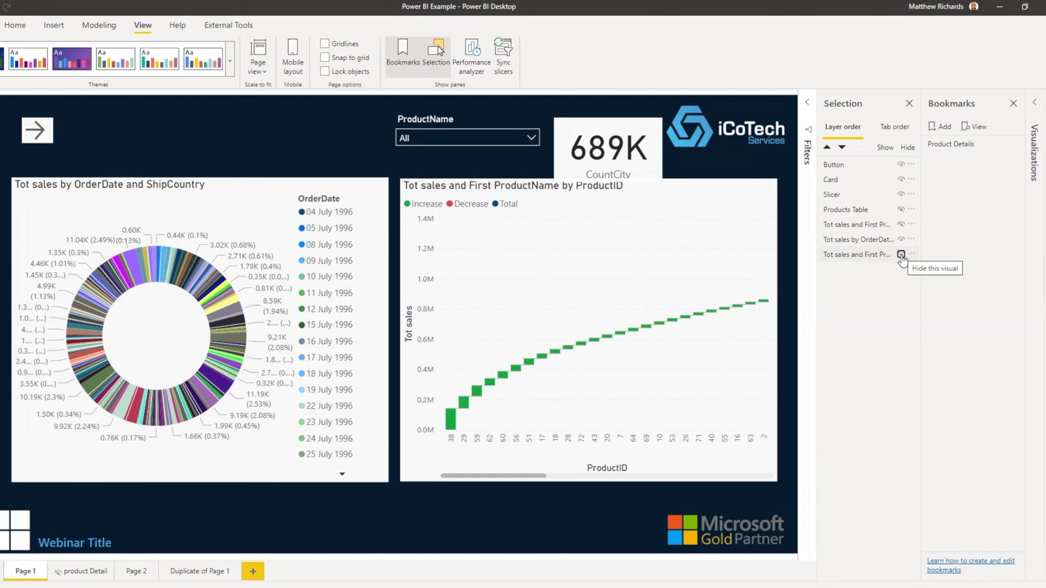
left_click(941, 128)
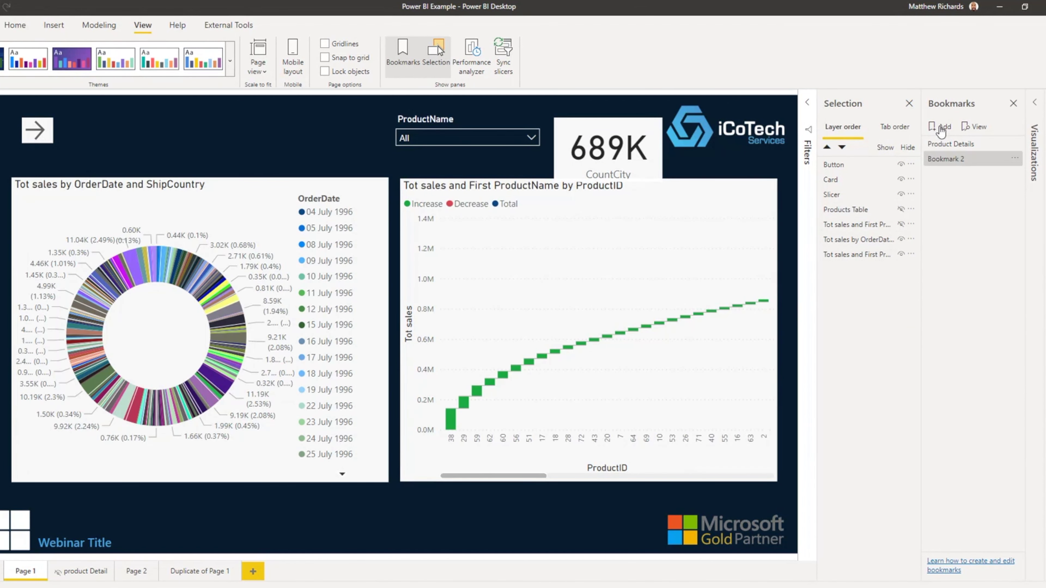
Step: Exclude Data from what the second bookmark captures and update the bookmark
right_click(958, 159)
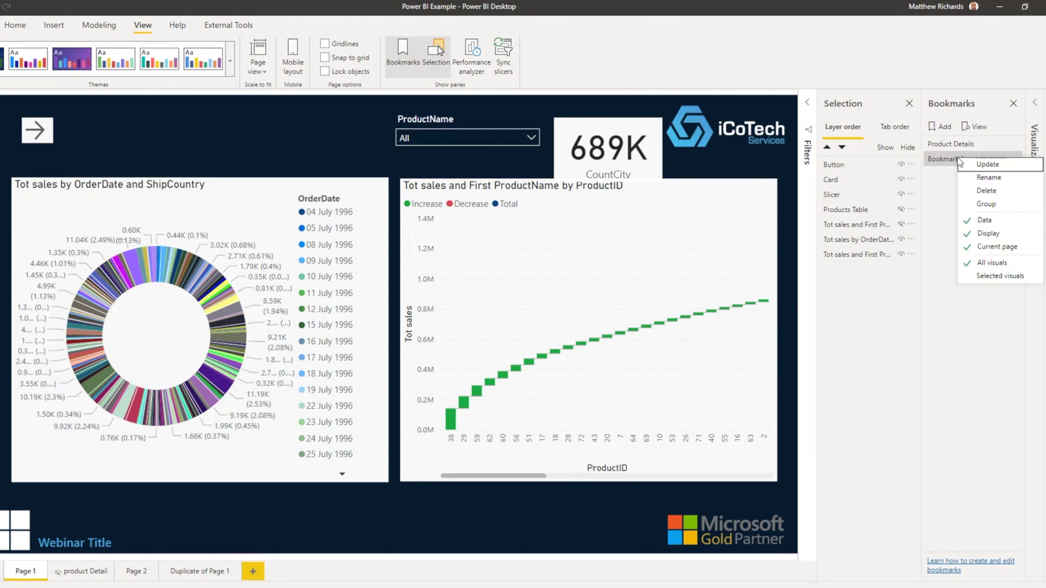
left_click(966, 222)
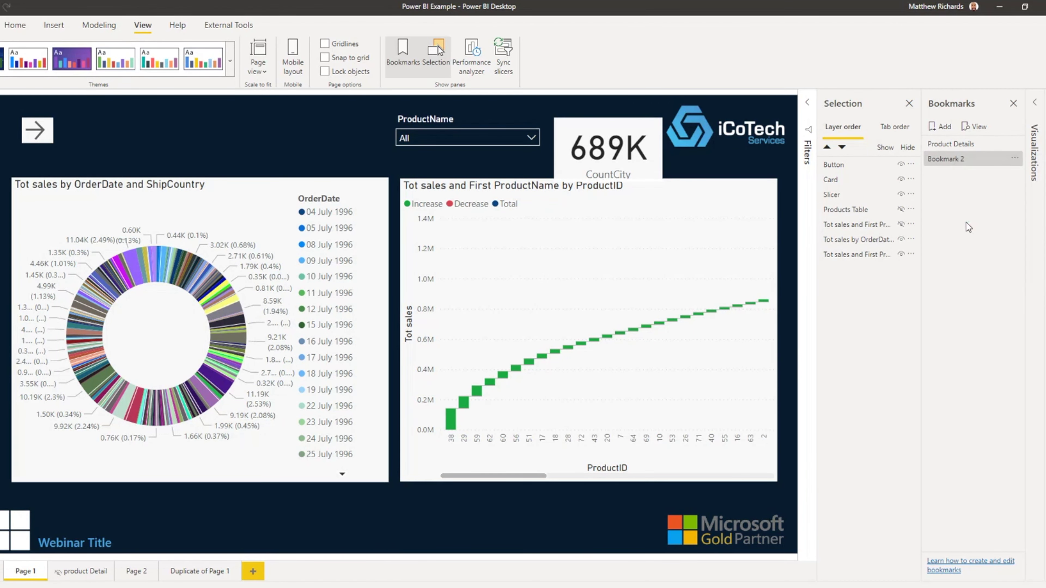
right_click(990, 161)
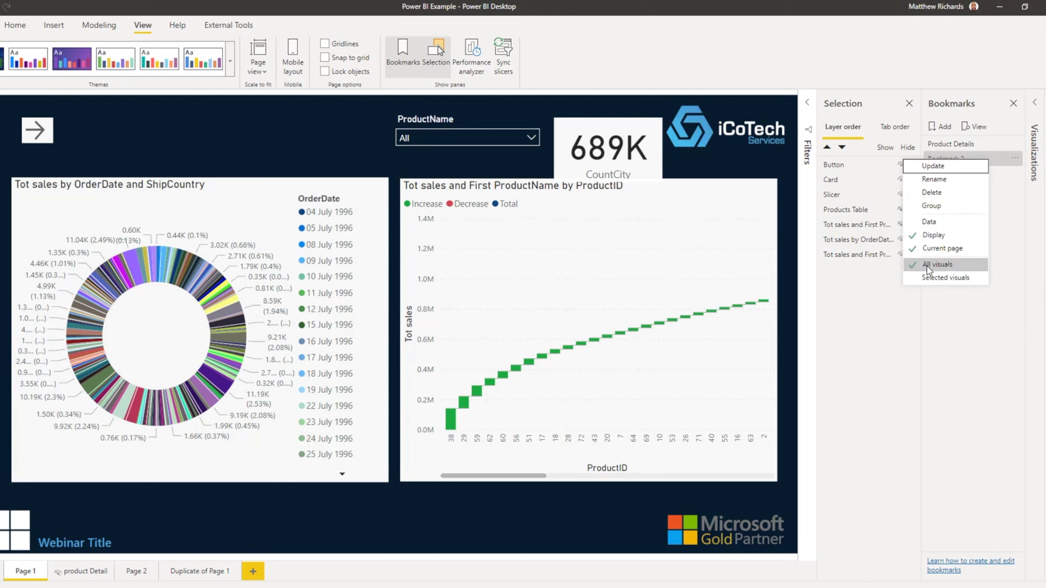
left_click(937, 167)
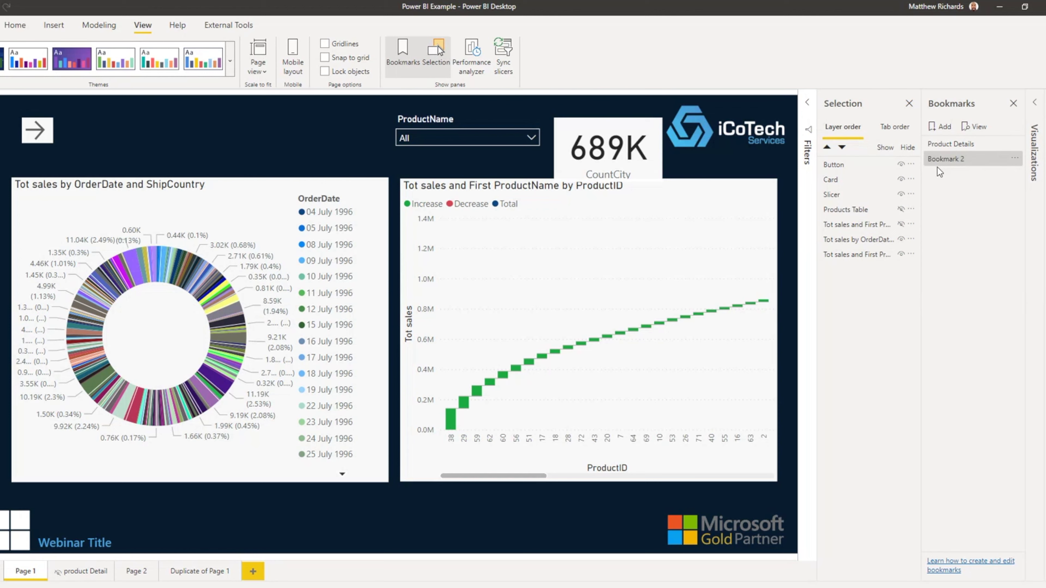
Step: Rename the second bookmark to "Donut", and test switching to Product Details and back to Donut
double_click(947, 161)
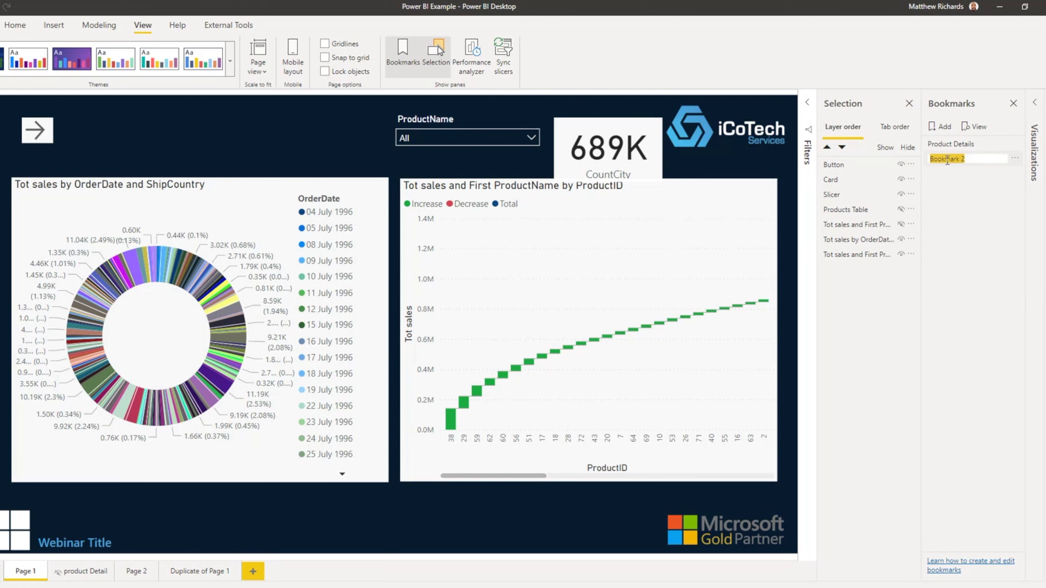
type("Donut")
key("Return")
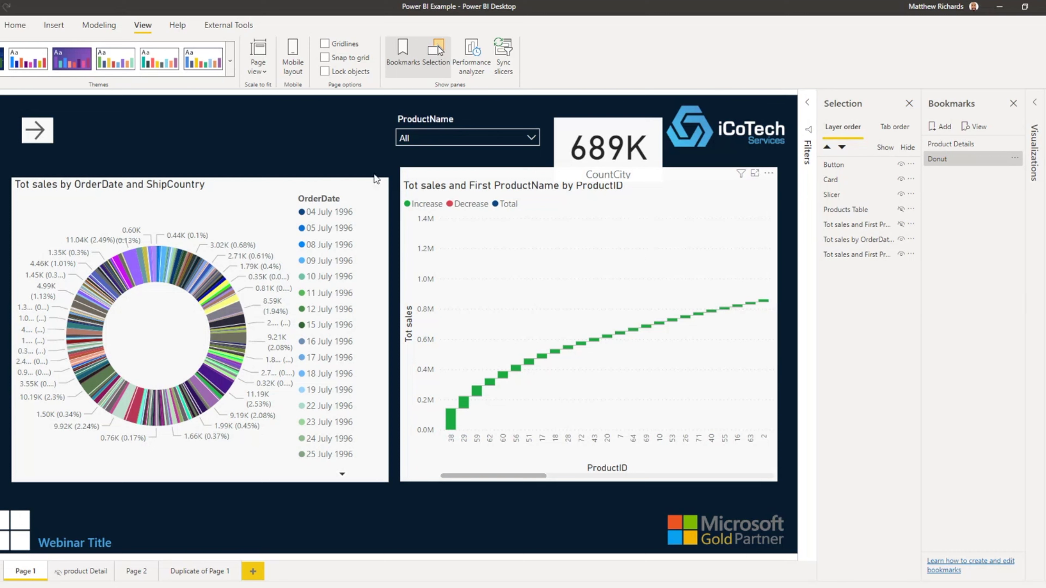
left_click(954, 145)
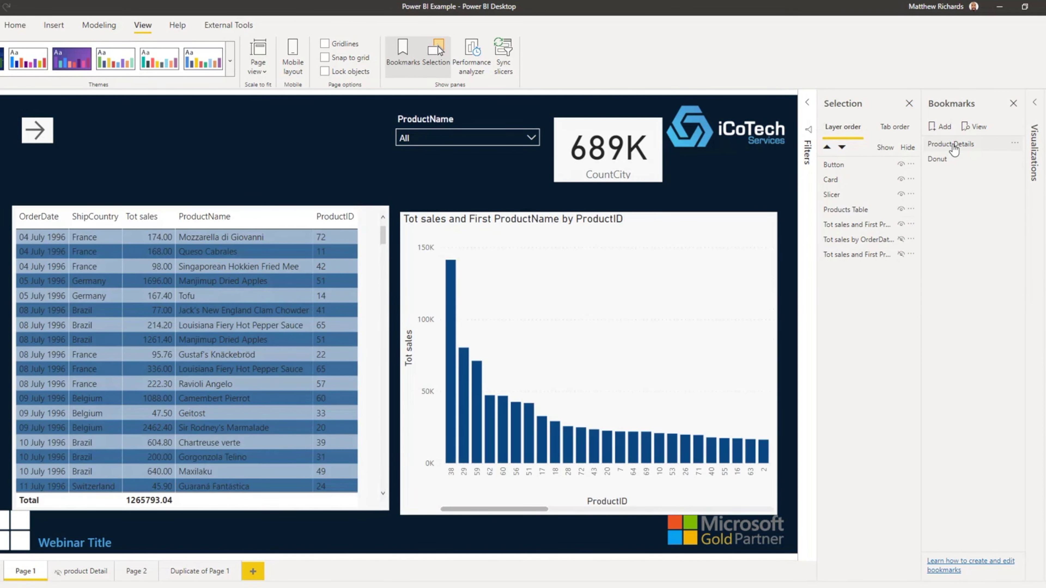
left_click(938, 161)
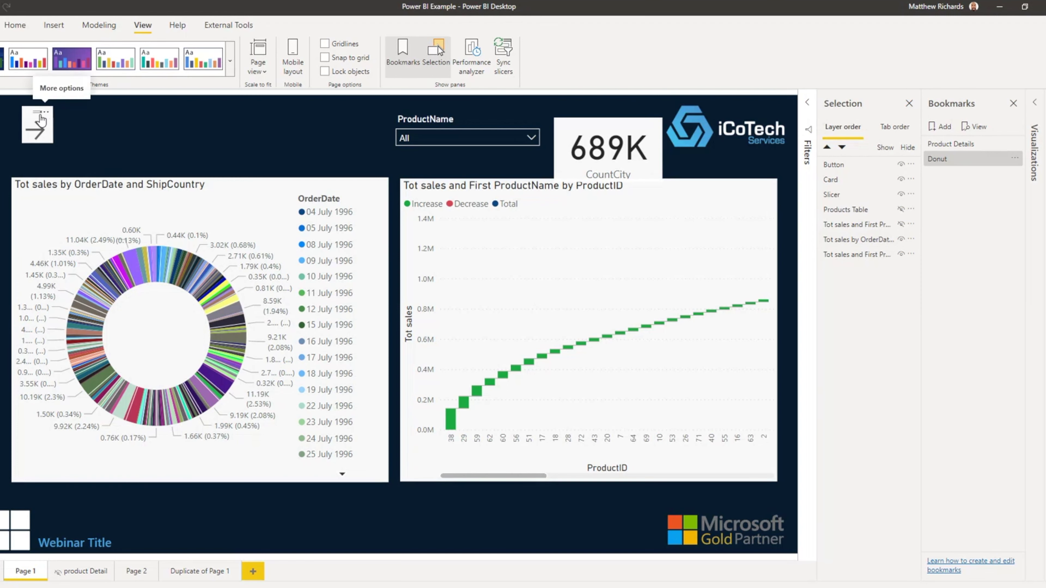
Step: Turn off the arrow button's icon and set its button text to "Products"
left_click(42, 115)
left_click(37, 115)
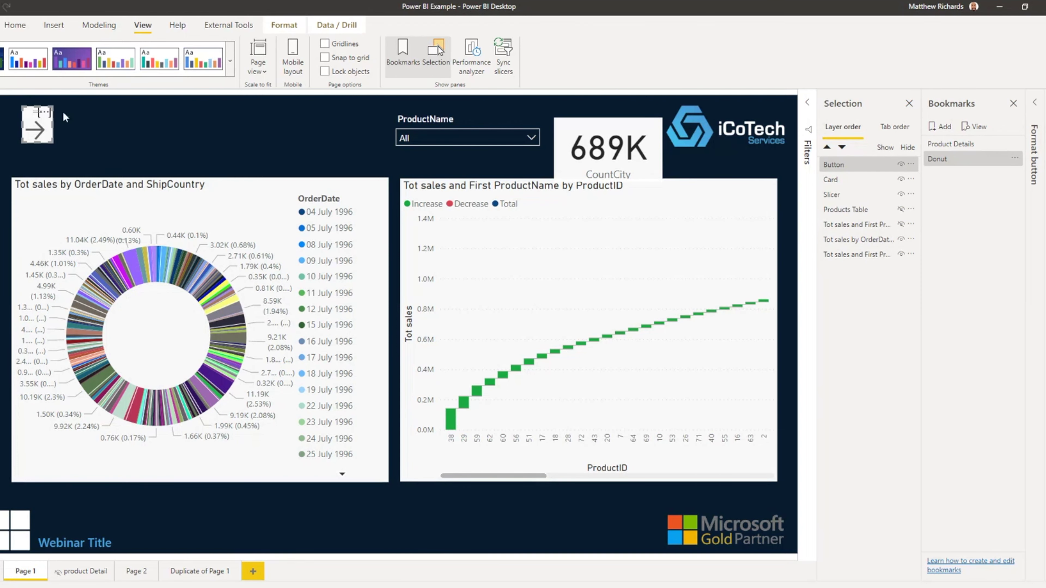
left_click(1042, 110)
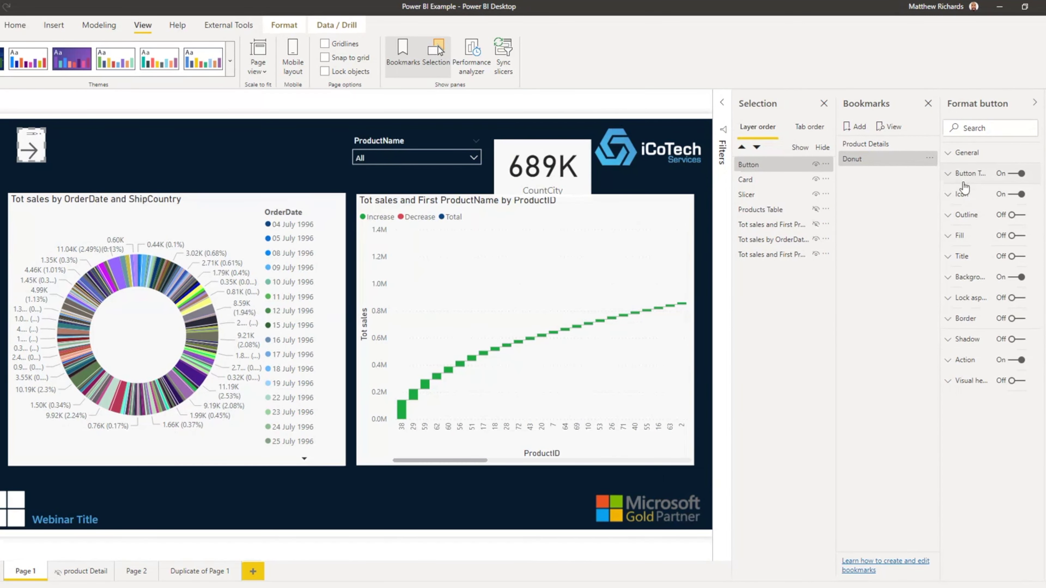
left_click(1021, 196)
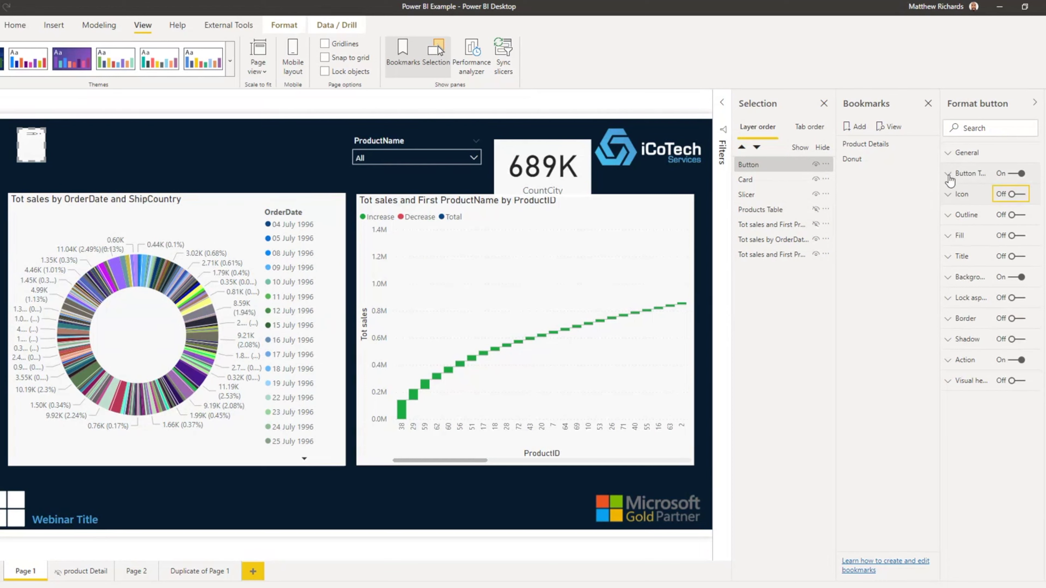
left_click(949, 175)
left_click(986, 229)
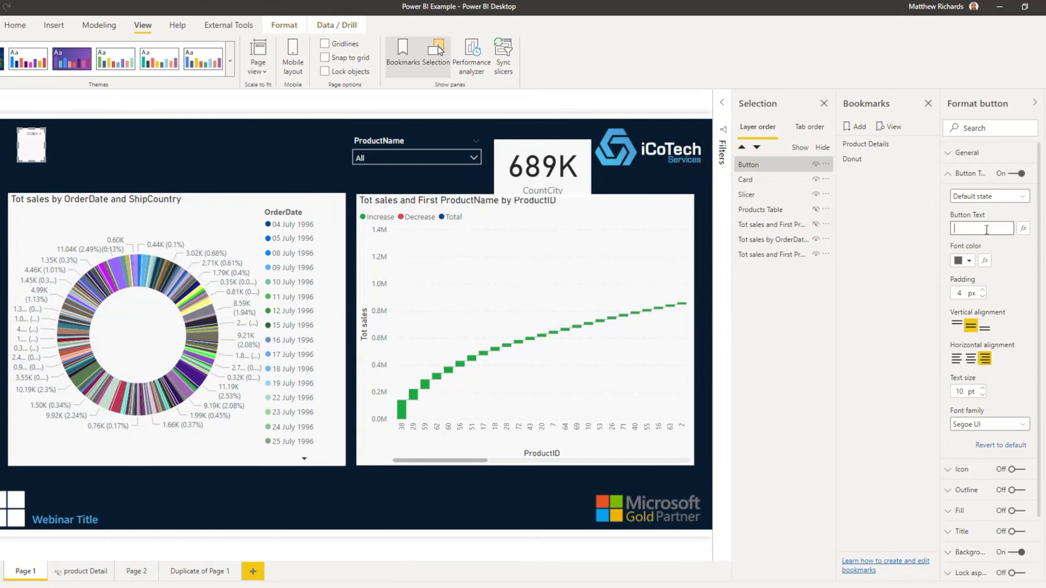
type("Prtoducts")
left_click(966, 230)
key("BackSpace")
Step: Widen the Products button so its label fits, and clear the selection
left_click(1035, 314)
left_click_drag(49, 146, 66, 146)
left_click(94, 147)
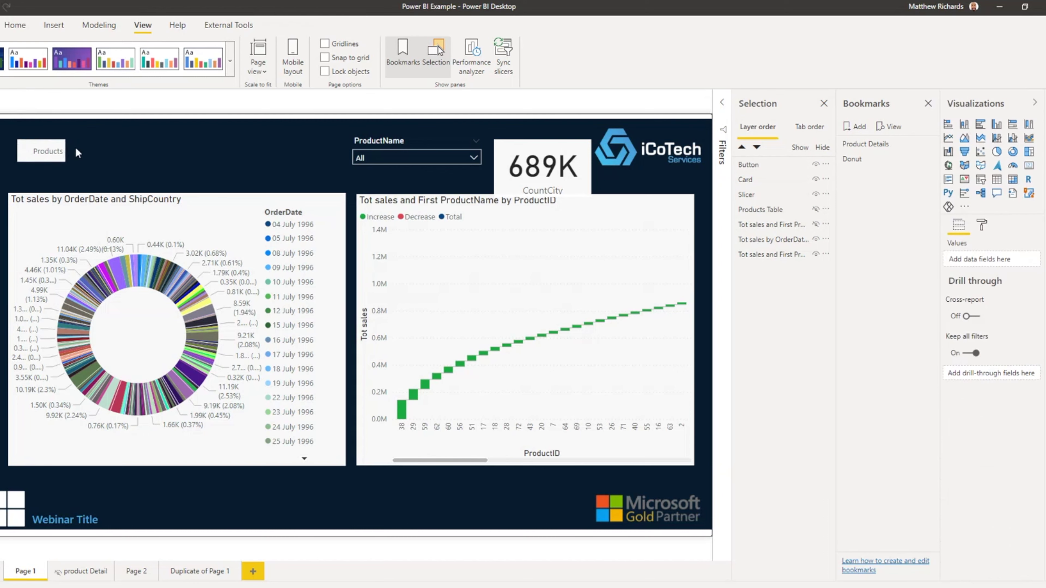
Step: Duplicate the Products button and place the copy directly to its right
left_click(45, 136)
key("ctrl+c")
left_click(95, 142)
key("ctrl+v")
left_click_drag(48, 137, 112, 140)
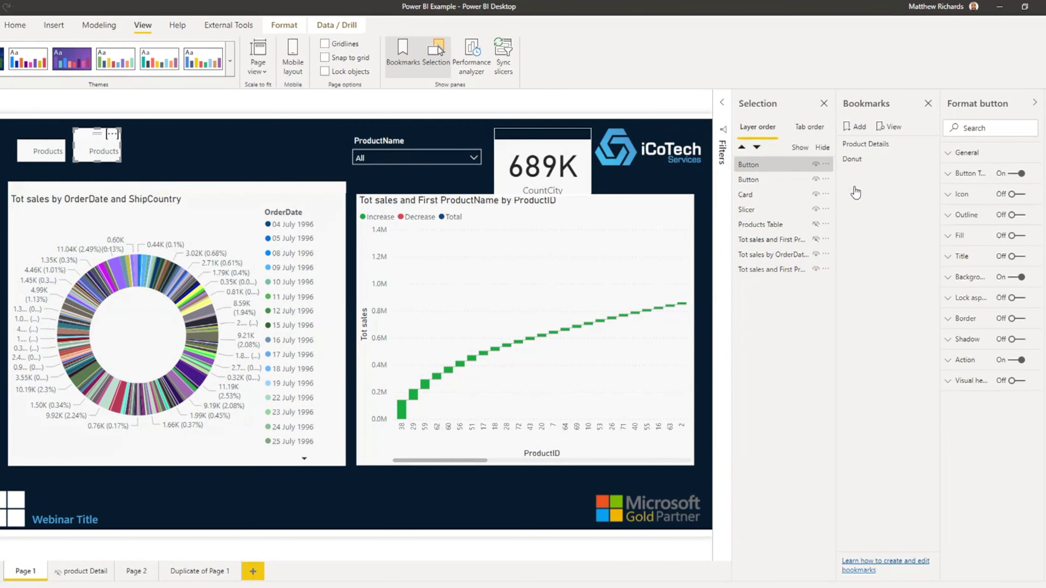
Step: Change the copied button's text to "Donuts" and clear the selection
left_click(952, 178)
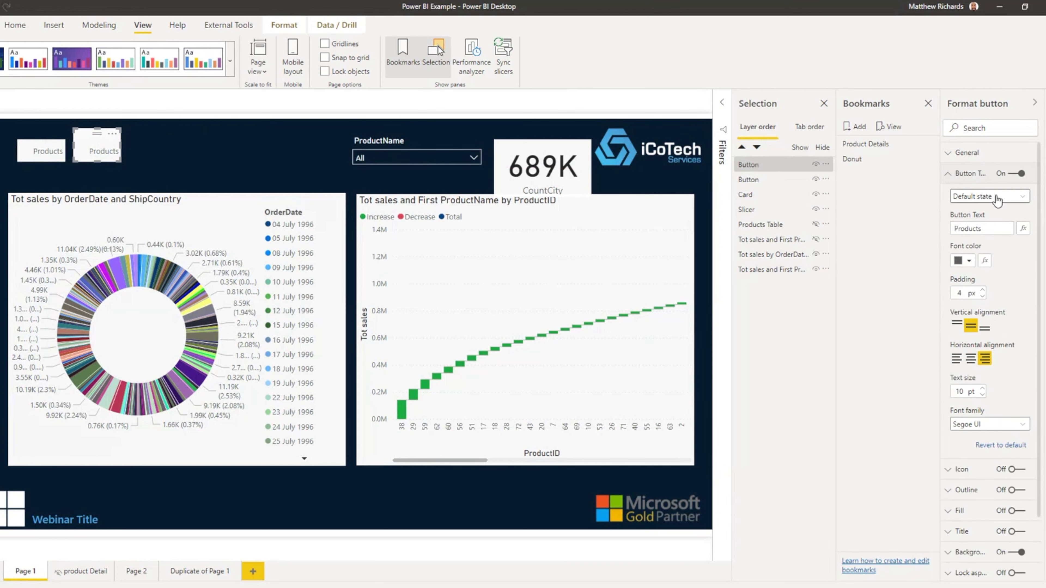
double_click(953, 228)
type("Donuts")
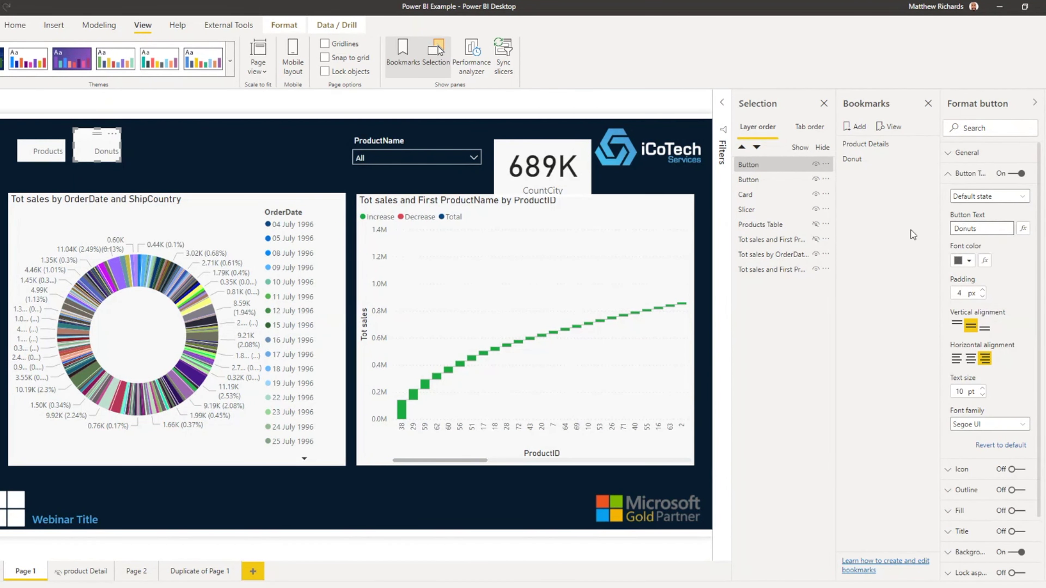
left_click(213, 163)
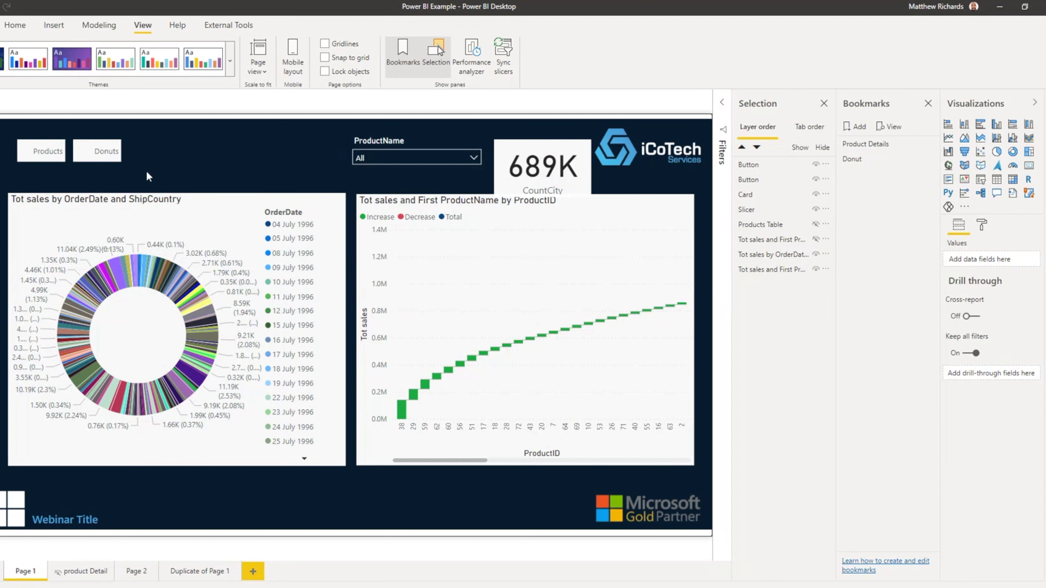
Step: Set the Products button's action type to Bookmark, targeting the Product Details bookmark
left_click(42, 142)
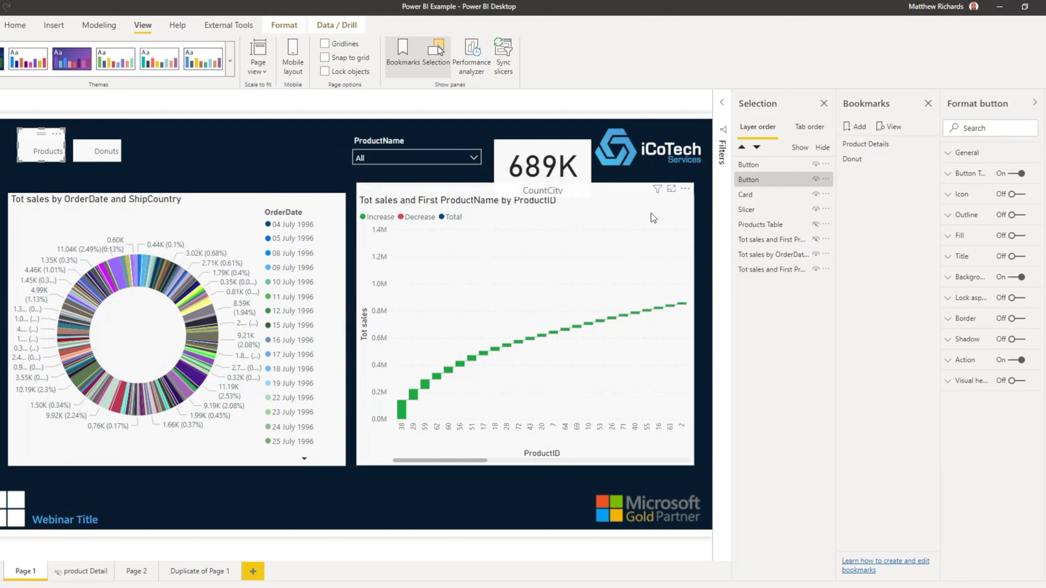
left_click(950, 360)
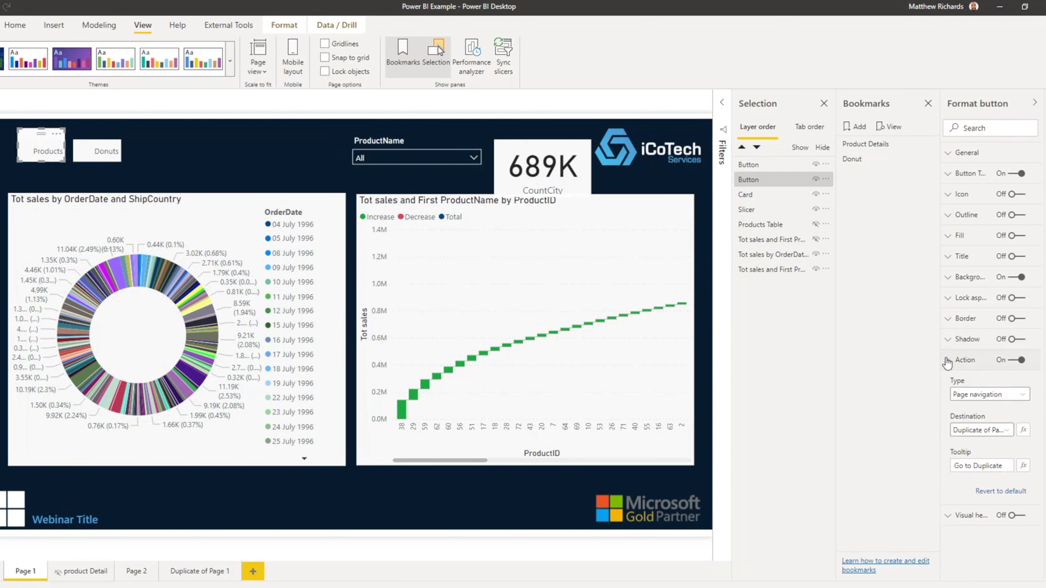
left_click(1006, 431)
left_click(1006, 431)
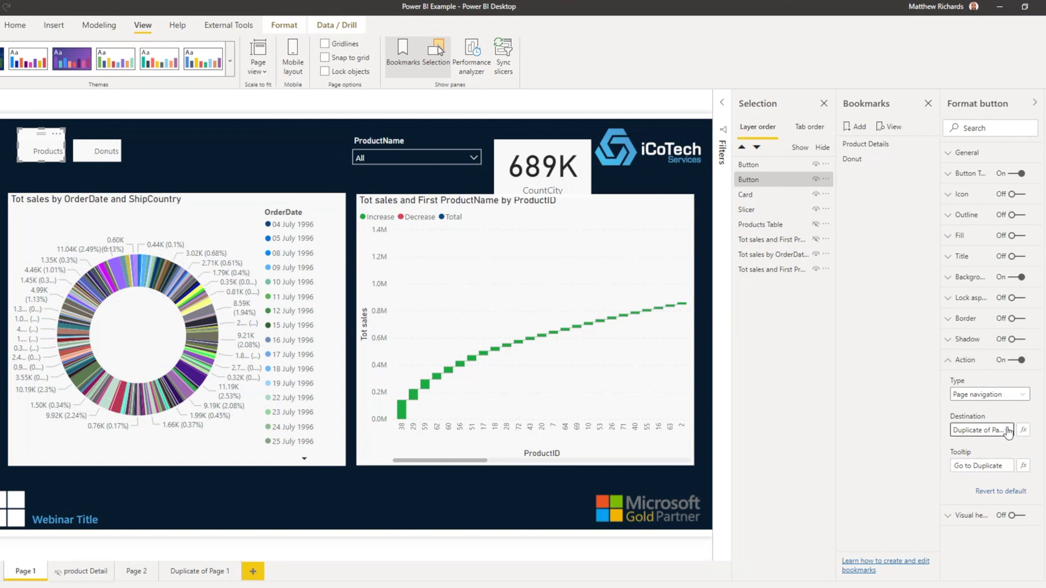
left_click(962, 396)
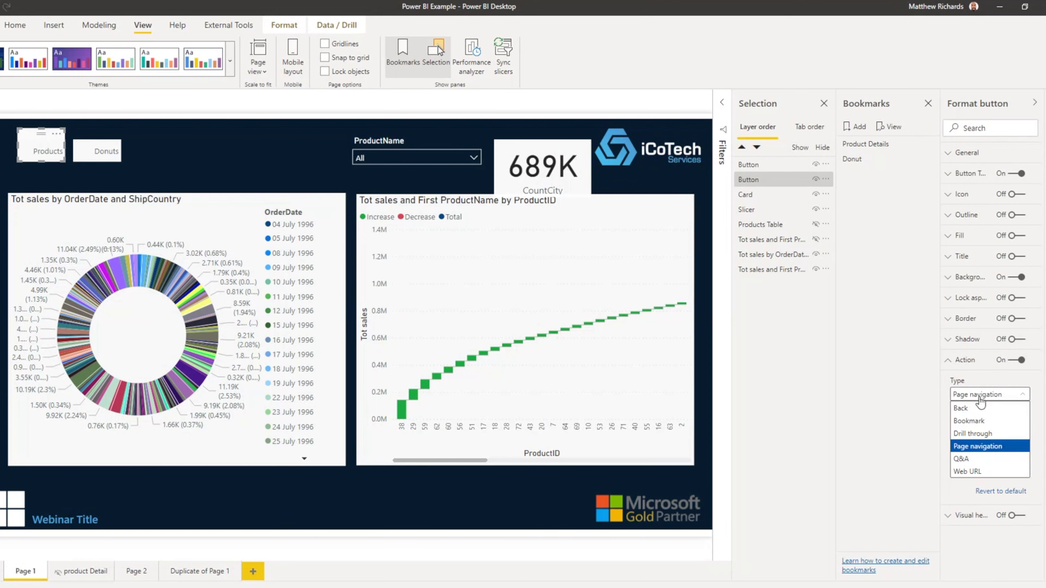
left_click(968, 424)
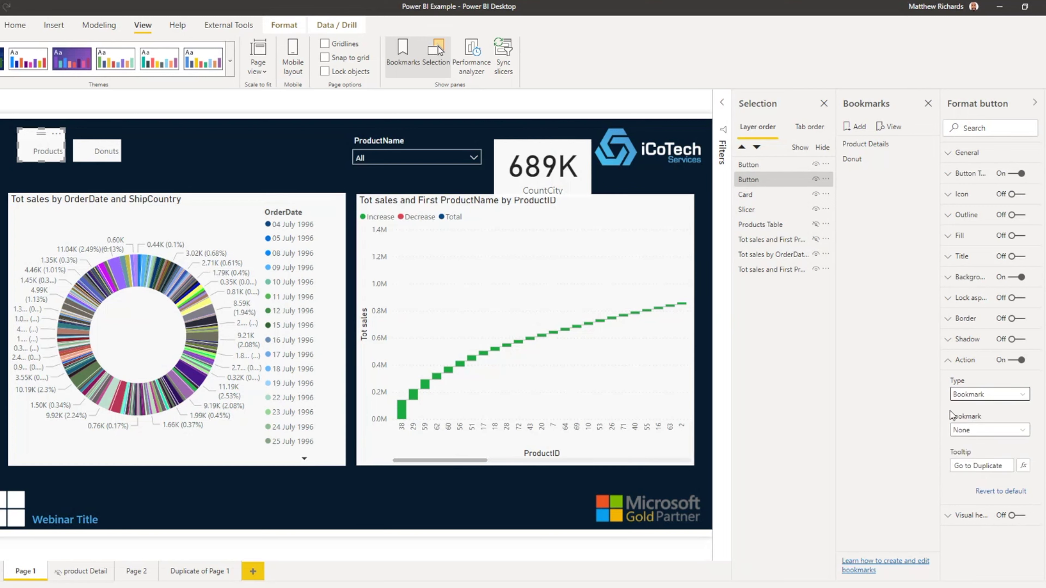
left_click(1022, 432)
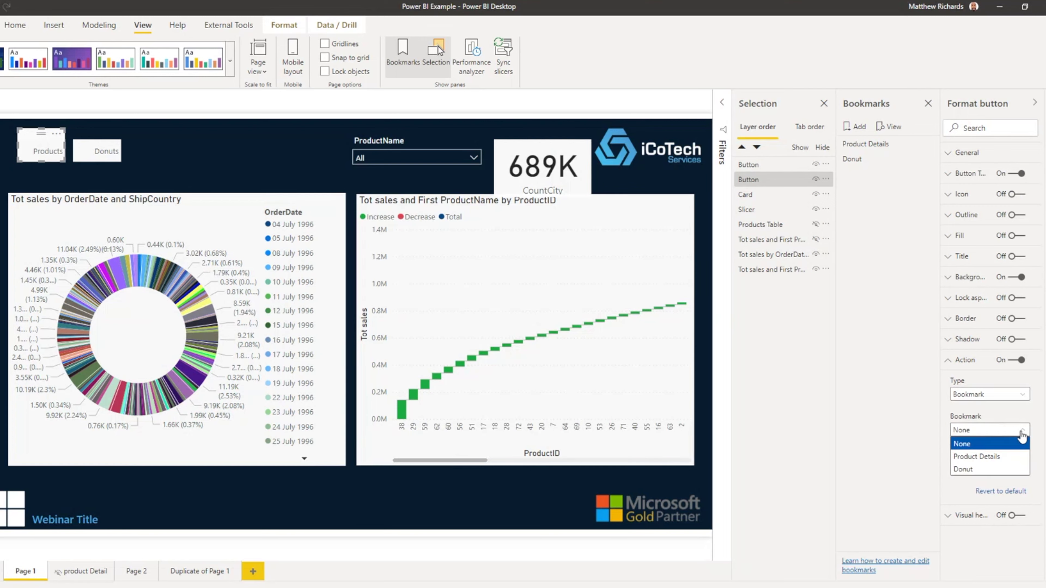
left_click(974, 457)
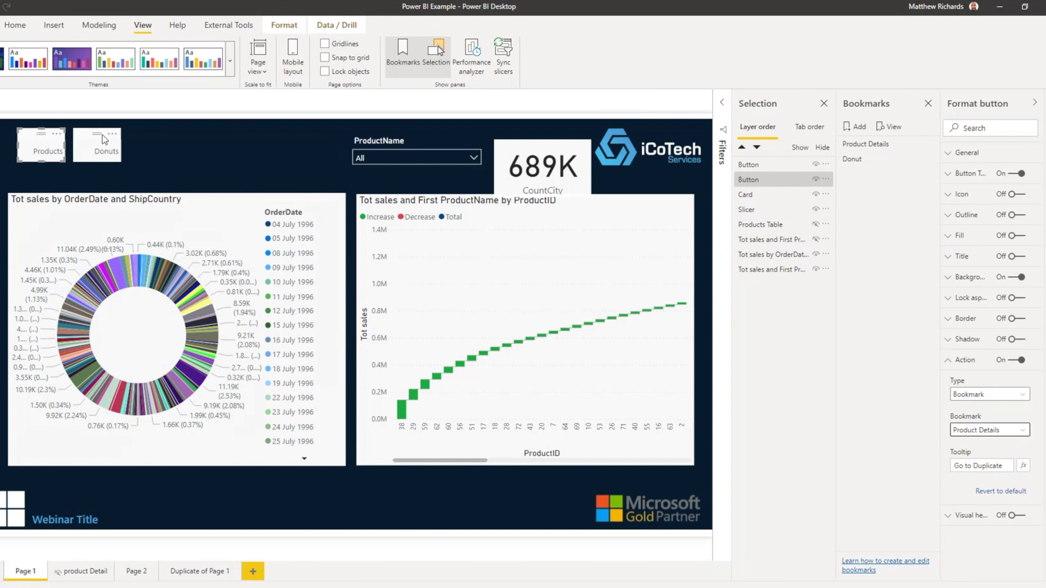
Step: Set the Donuts button's action type to Bookmark, targeting the Donut bookmark
left_click(99, 150)
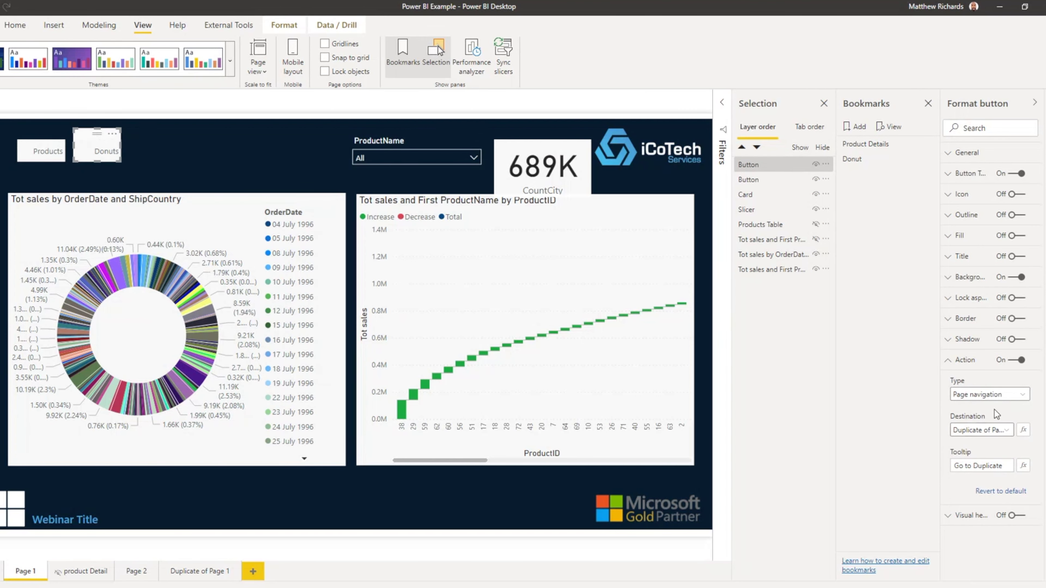
left_click(1001, 396)
left_click(985, 420)
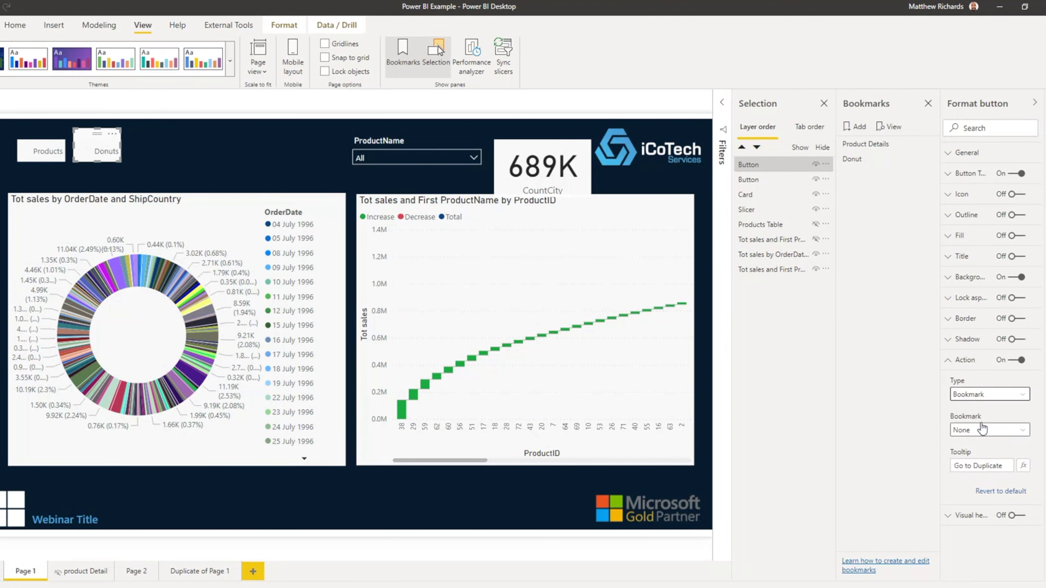
left_click(1024, 430)
left_click(966, 469)
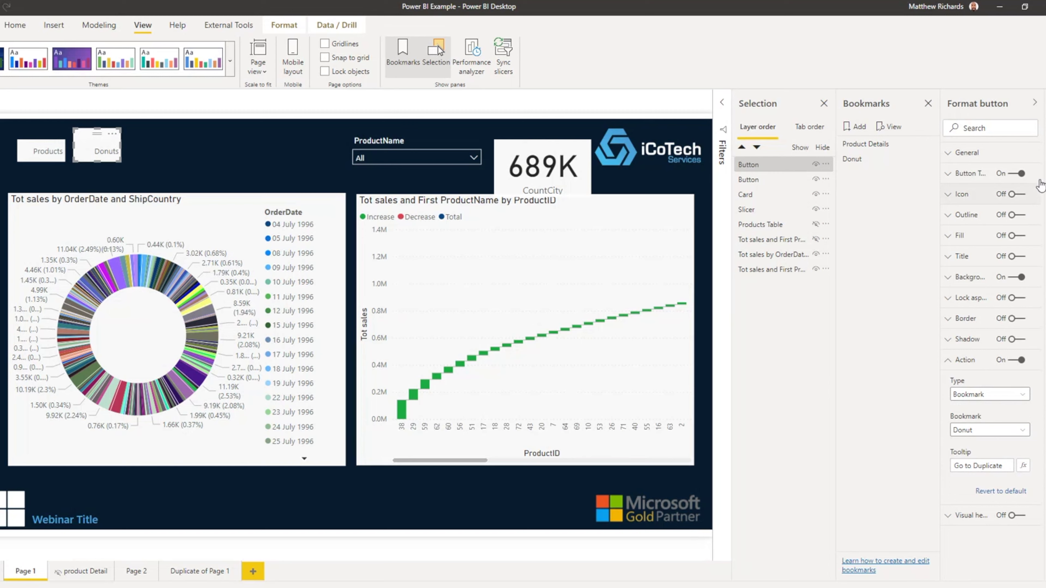
Step: Collapse the button formatting pane, clear the selection, and test the Products and Donuts buttons
left_click(1035, 103)
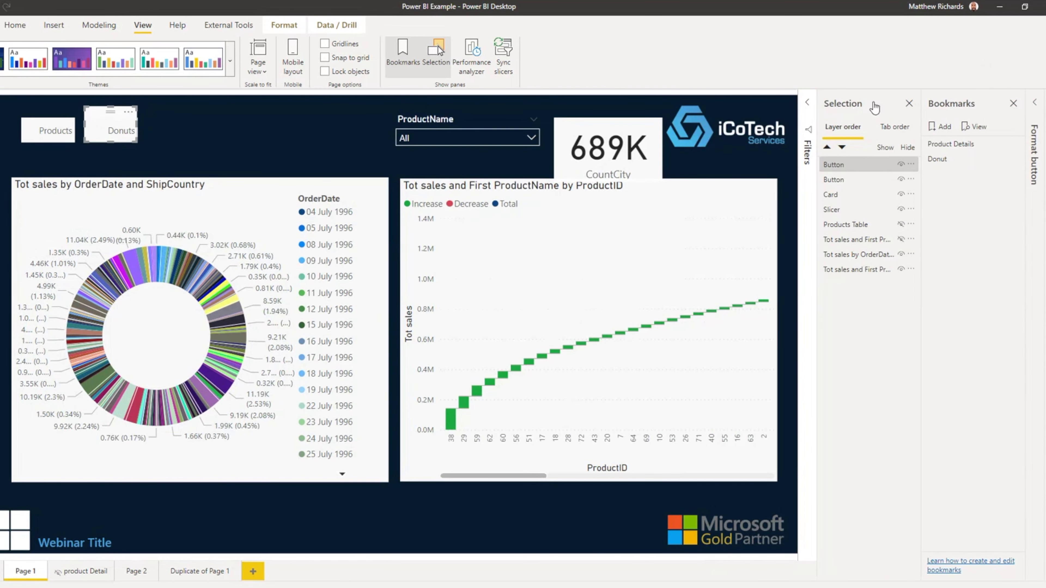
left_click(326, 122)
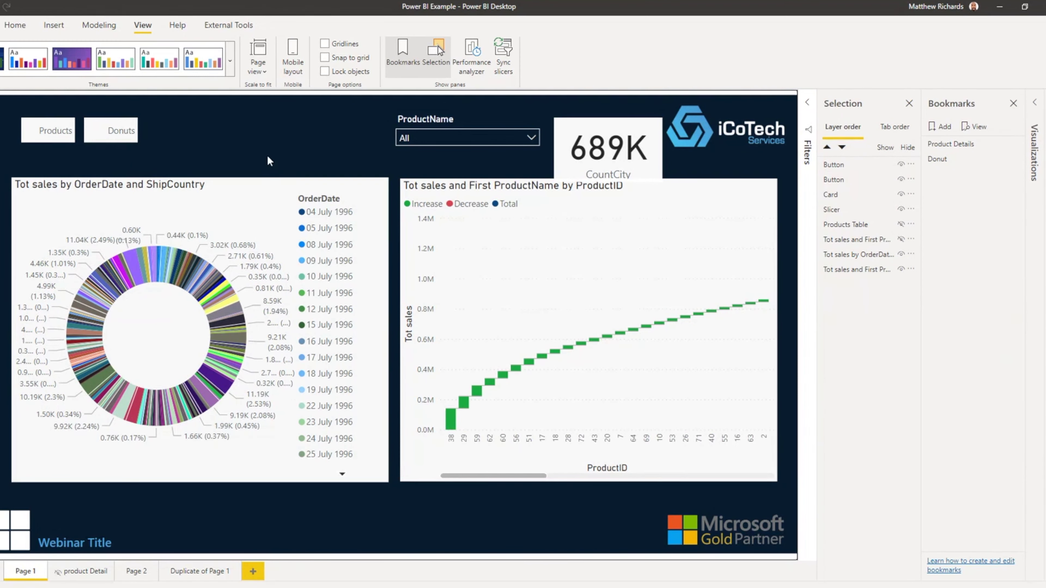
left_click(51, 140, "ctrl")
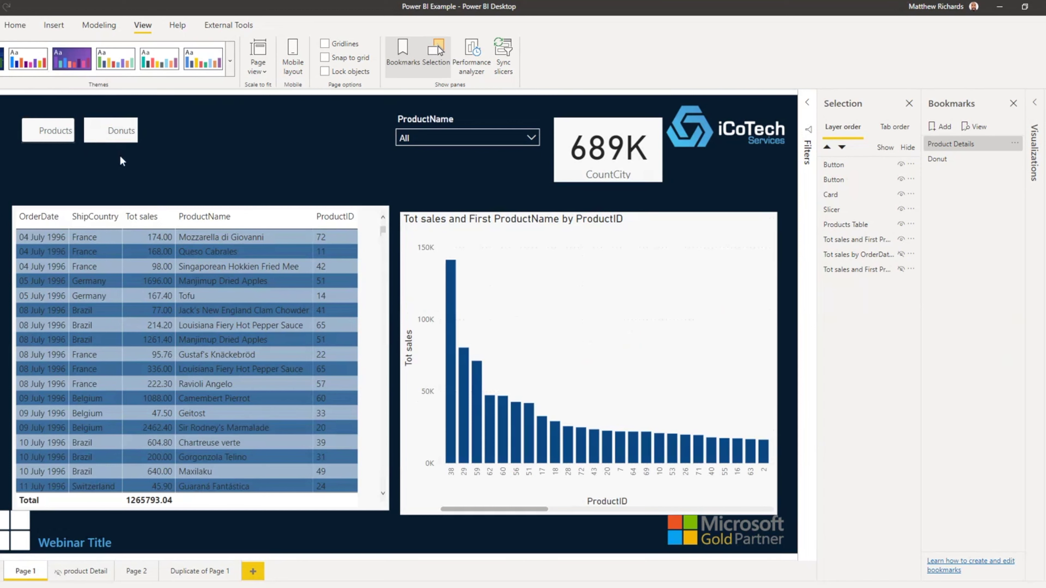
left_click(107, 136, "ctrl")
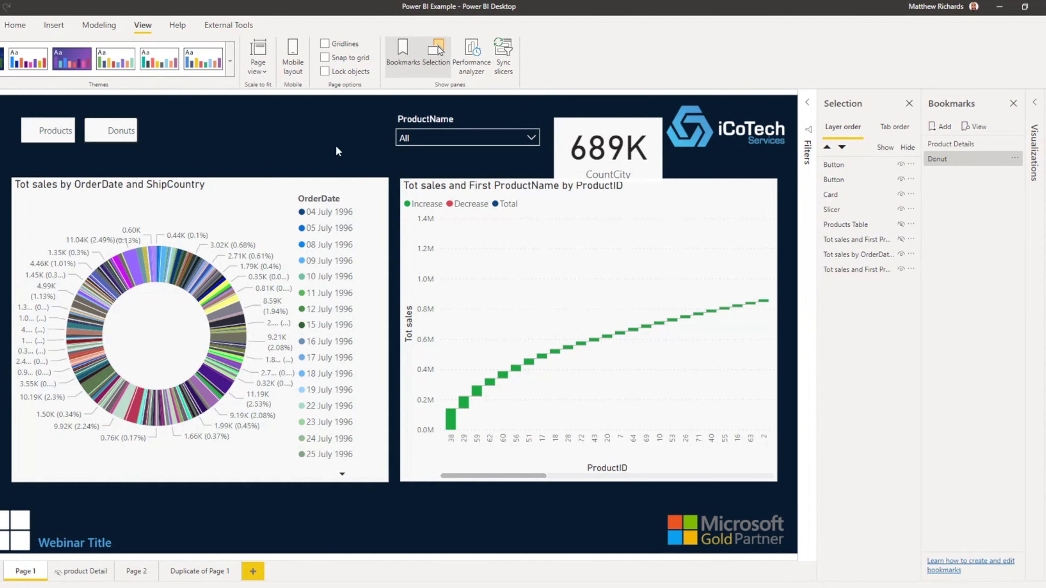
Step: Move the ProductName slicer directly beside the Donuts button and clear the selection
left_click(439, 107)
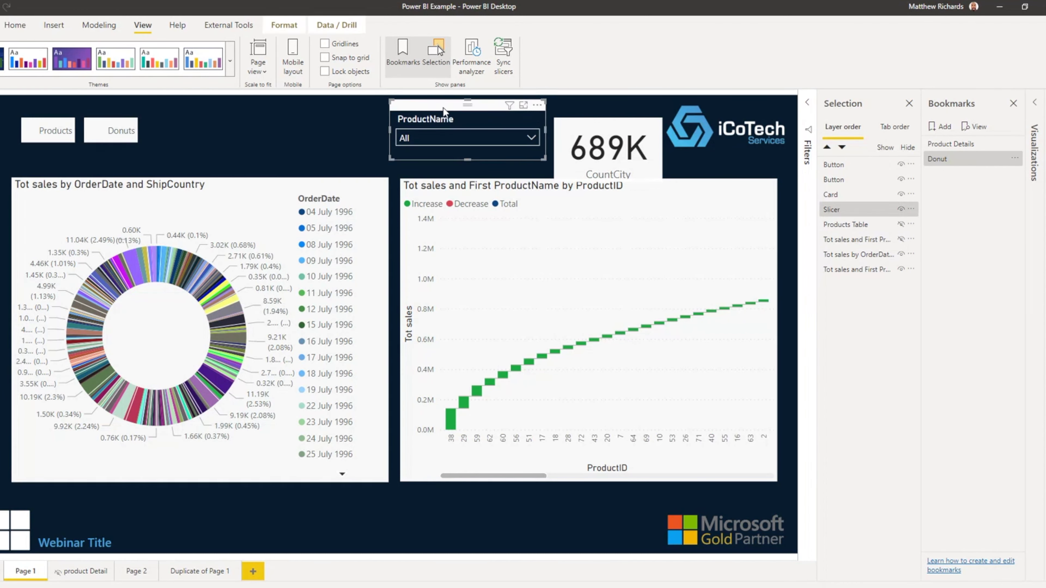
left_click_drag(434, 112, 215, 115)
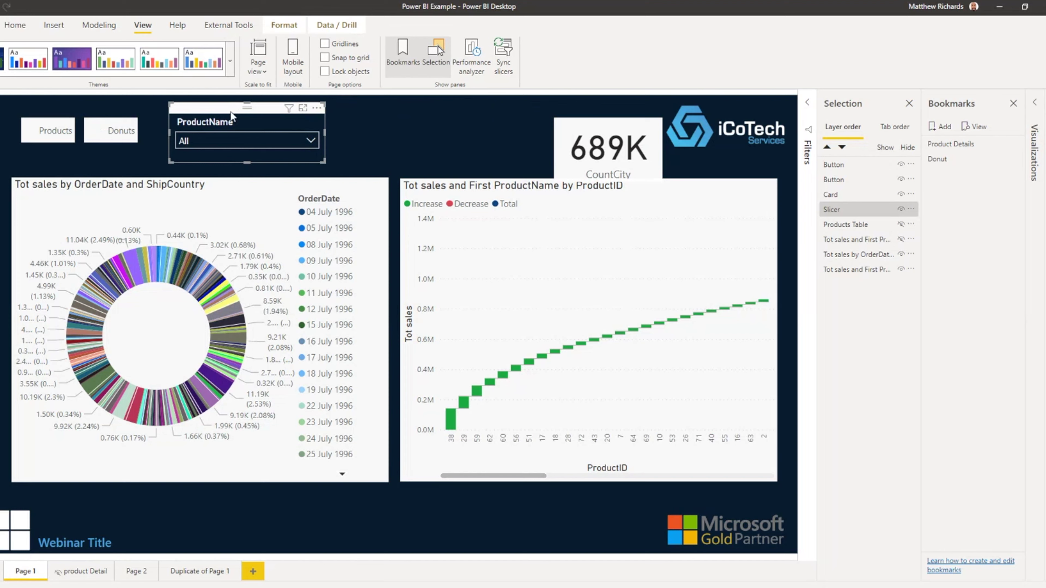
left_click(50, 120)
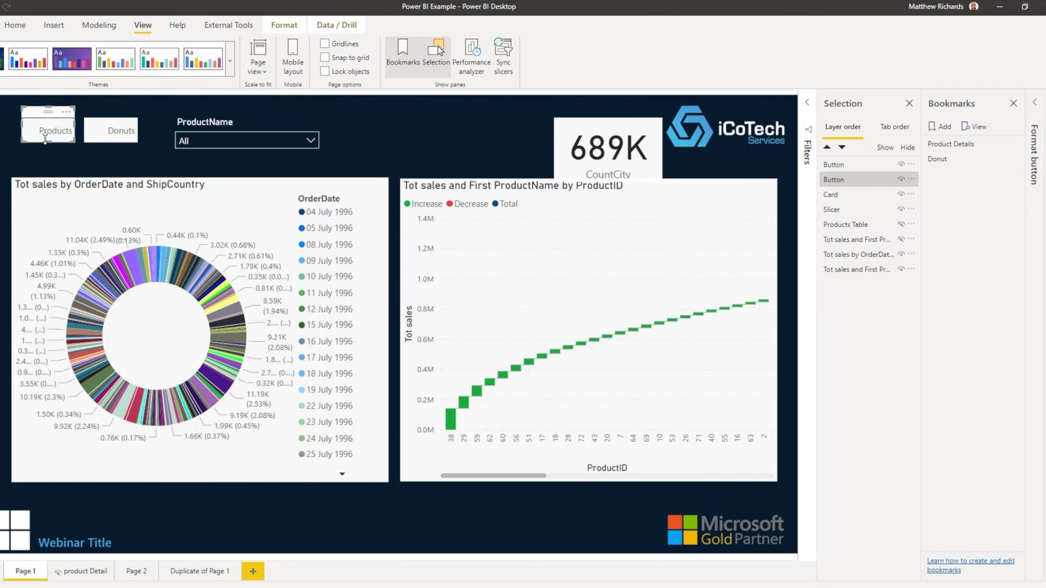
left_click(403, 118)
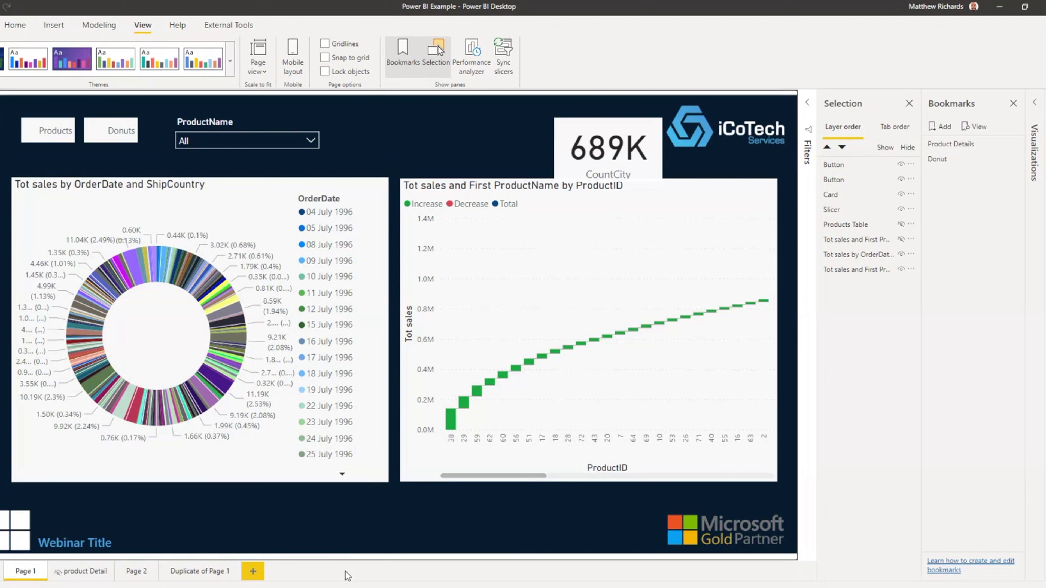
Step: Switch to Microsoft Teams and open the full details of the Power BI Workshop 2 meeting from the calendar
mouse_move(343, 587)
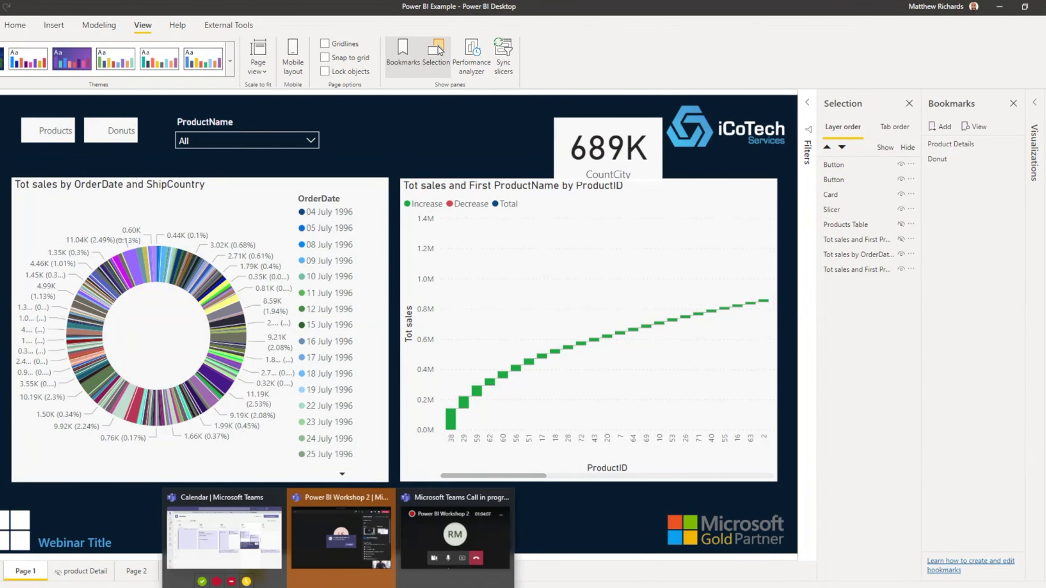
left_click(271, 552)
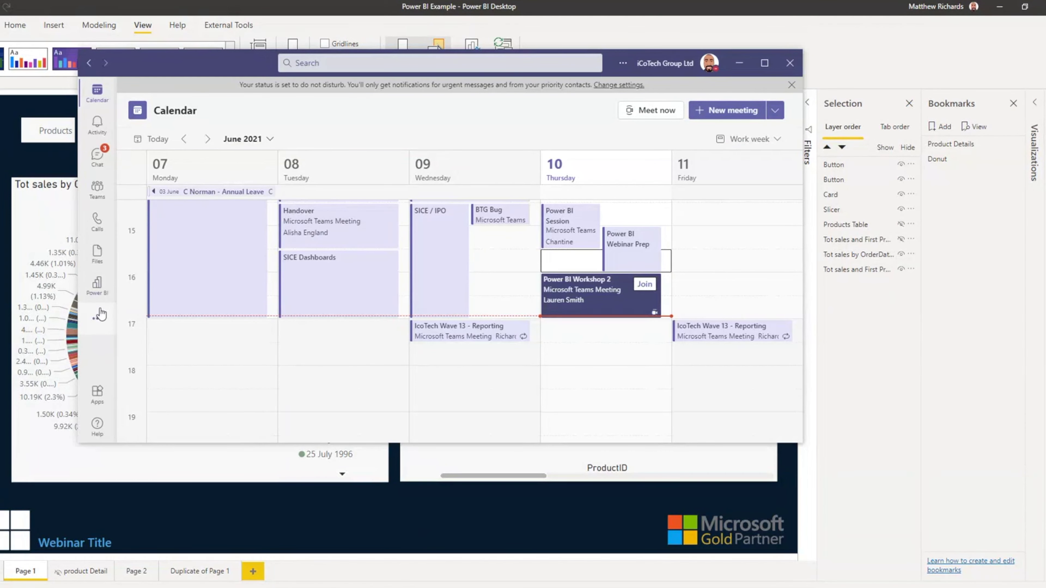
scroll(227, 264, "down", 3)
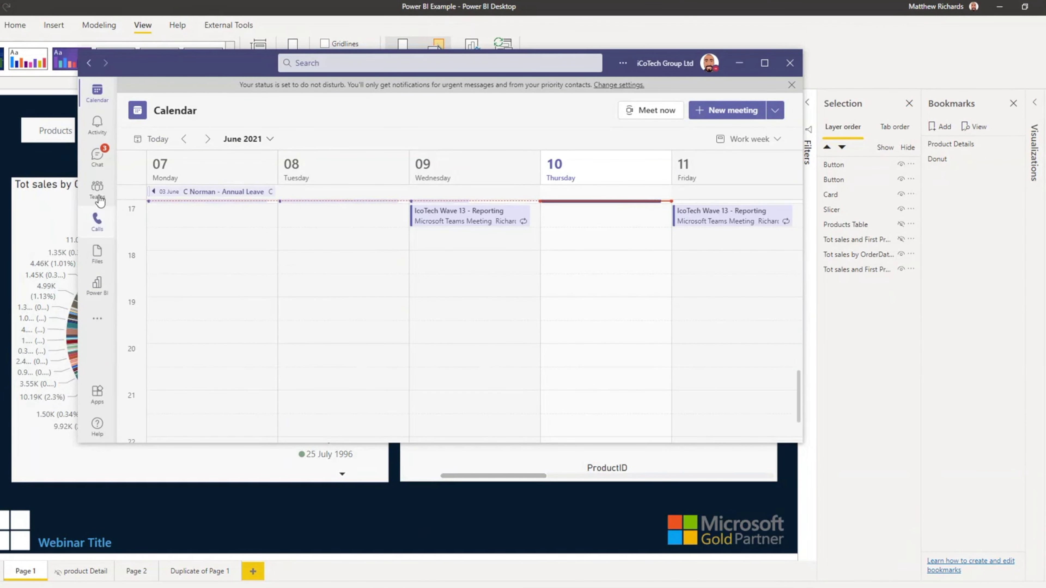
scroll(609, 256, "up", 2)
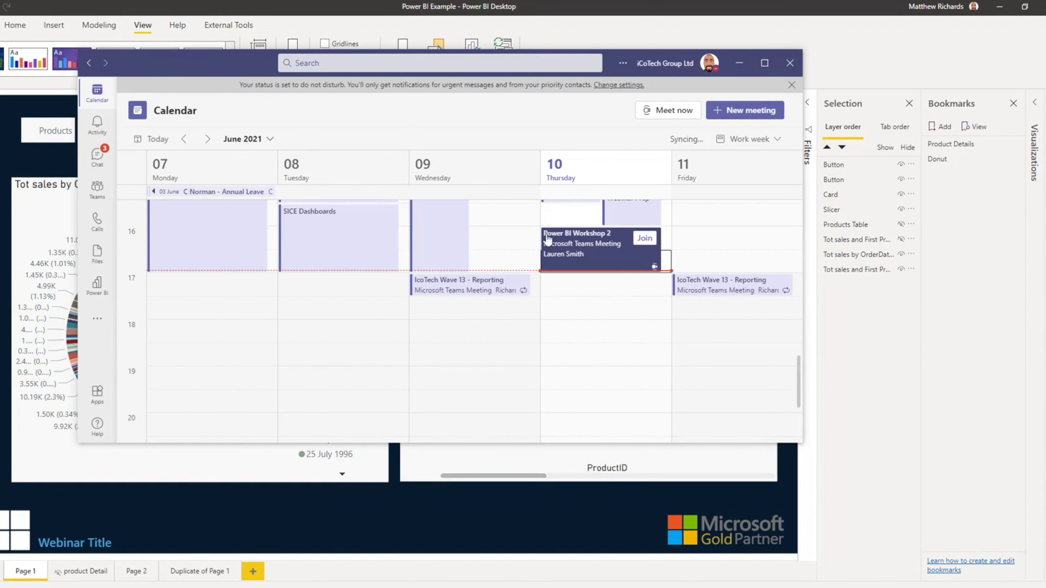
left_click(613, 257)
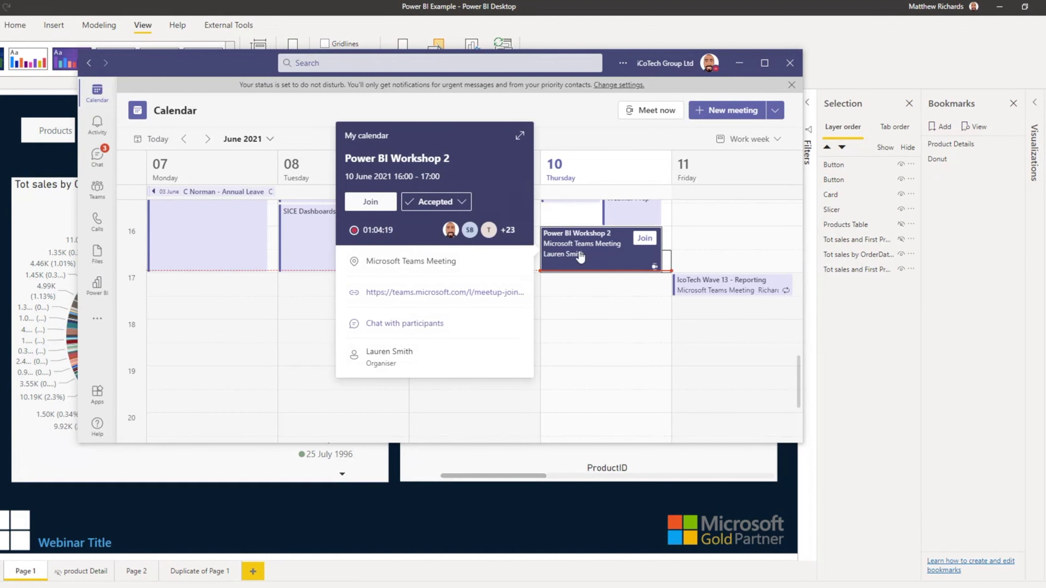
double_click(595, 262)
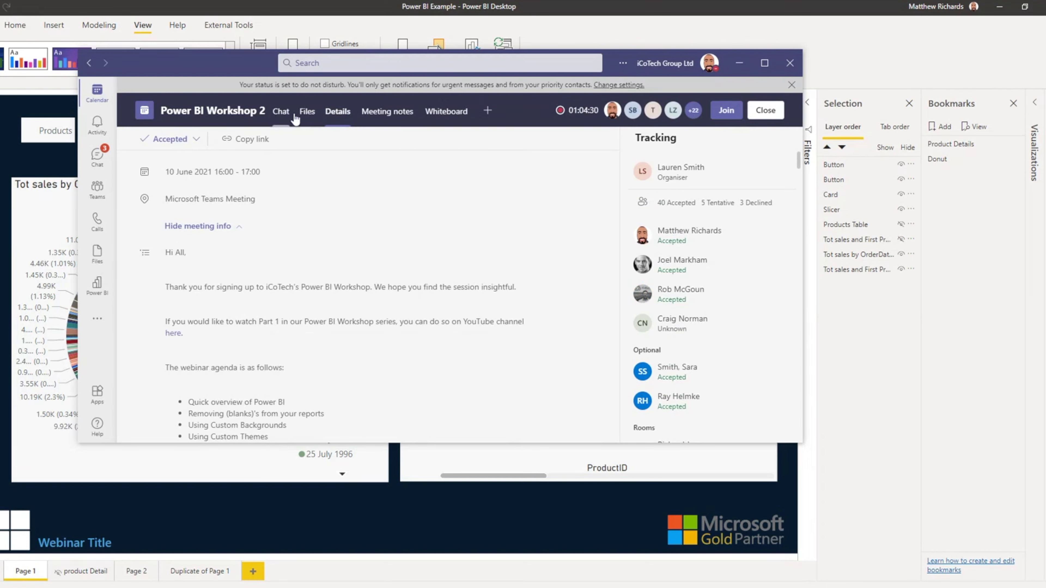
Step: Start adding a Power BI tab to the Power BI Workshop 2 meeting
left_click(487, 110)
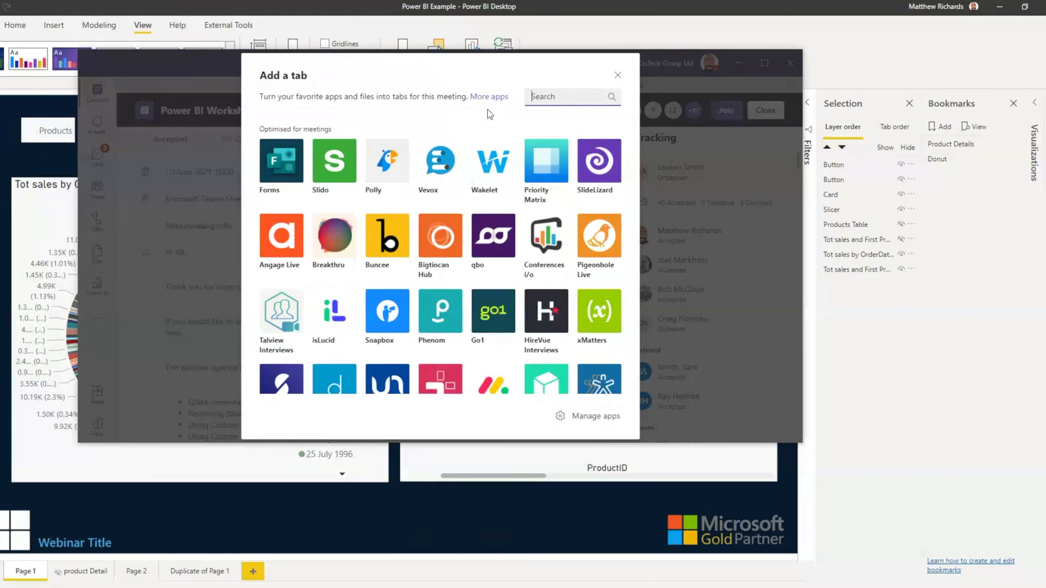
scroll(501, 177, "down", 5)
scroll(494, 181, "down", 4)
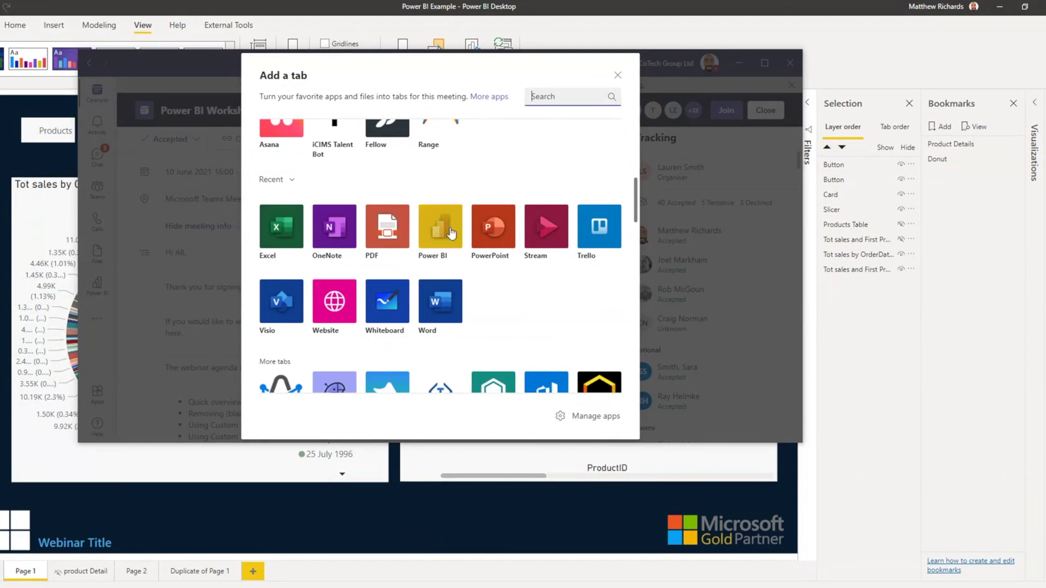
left_click(436, 228)
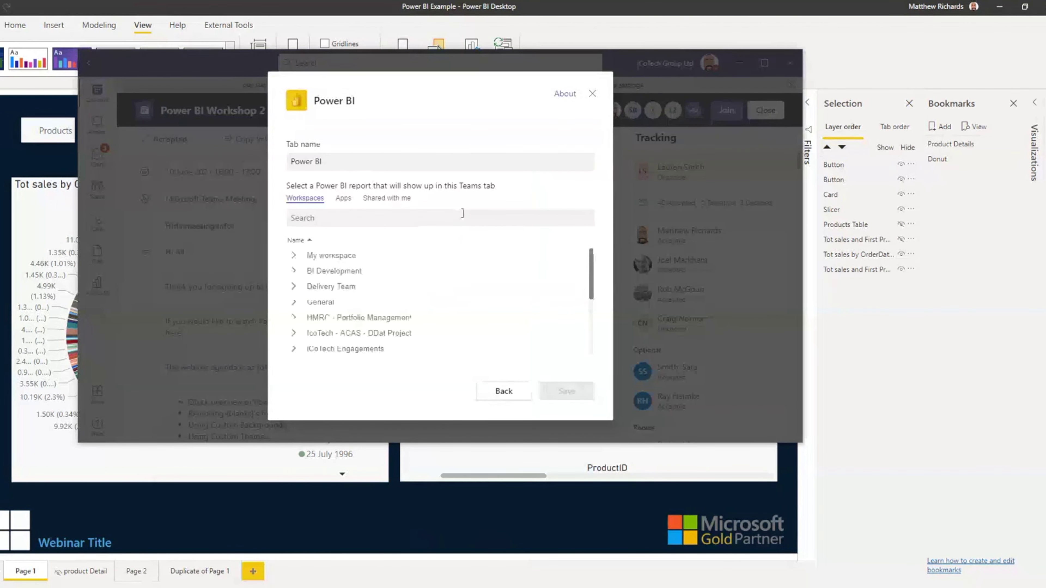
Step: Examine the workspaces available for the meeting's Power BI tab, back out of the setup, and minimize Teams
scroll(418, 270, "down", 2)
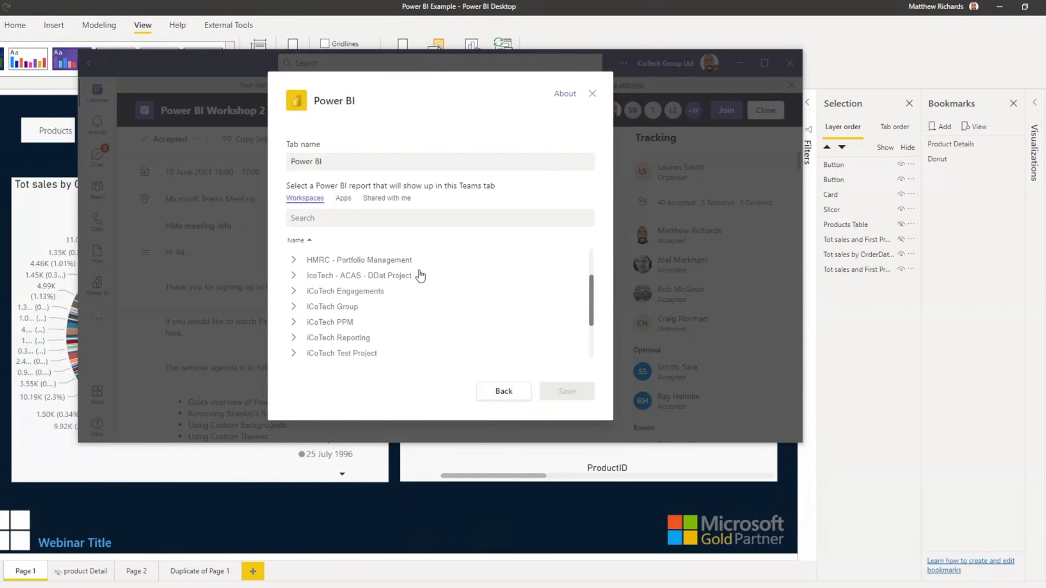
scroll(420, 279, "down", 1)
scroll(473, 310, "up", 3)
scroll(473, 311, "down", 3)
scroll(478, 309, "down", 1)
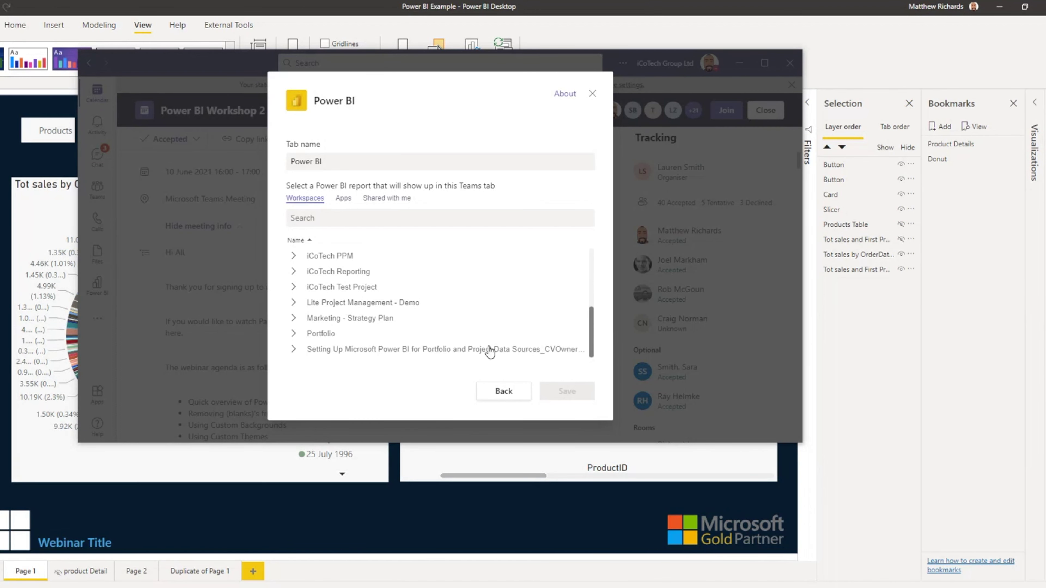
left_click(503, 391)
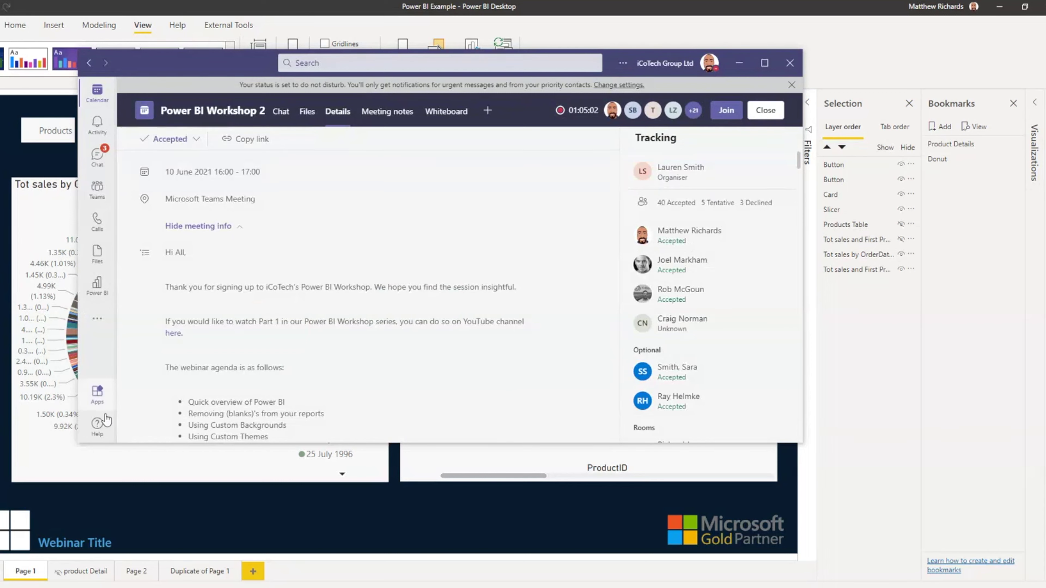
left_click(737, 65)
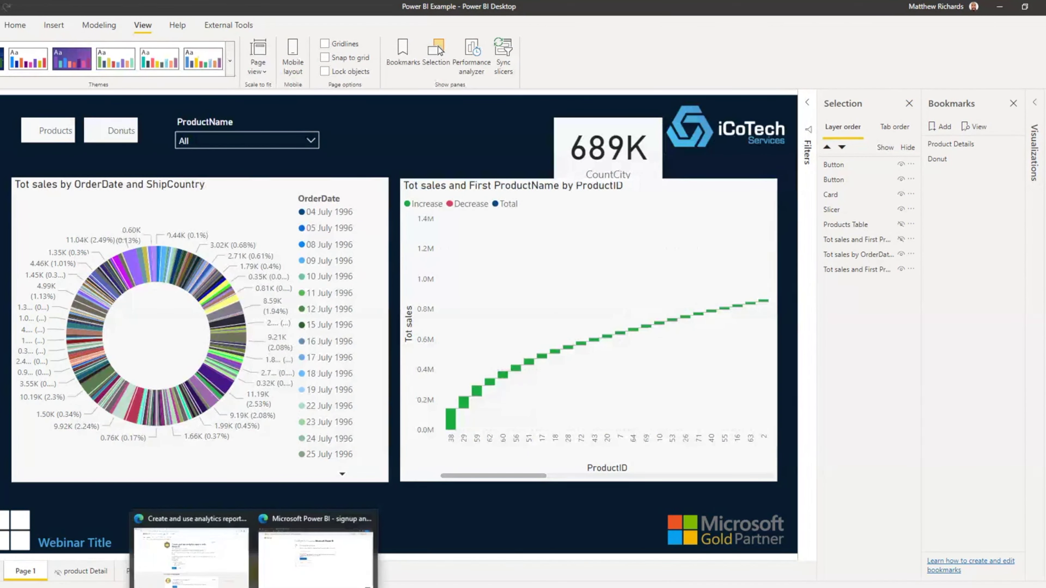
Step: Switch to the Power BI service in the browser and look through the reports and datasets in My workspace
left_click(244, 582)
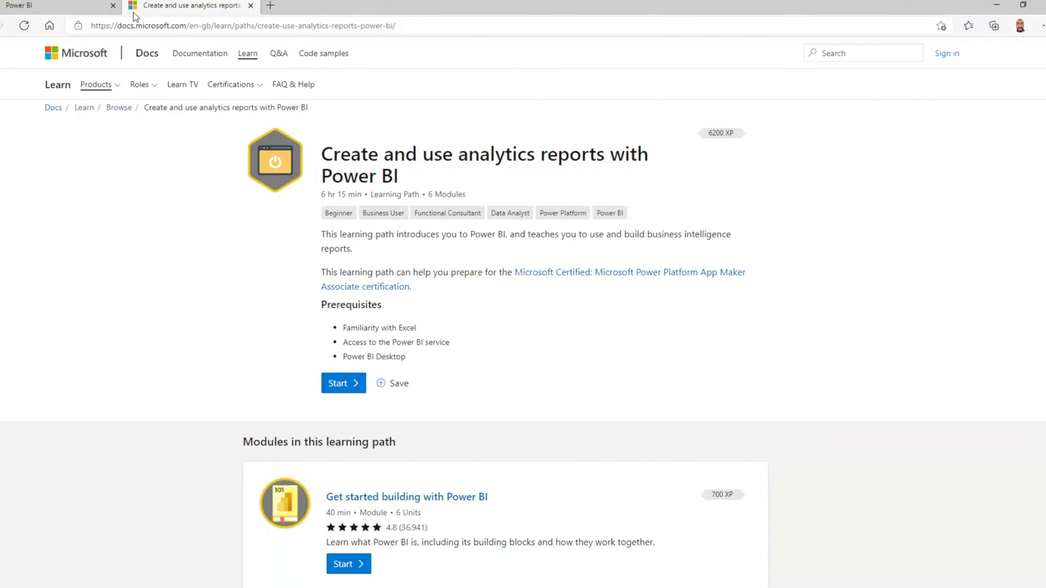
left_click(74, 5)
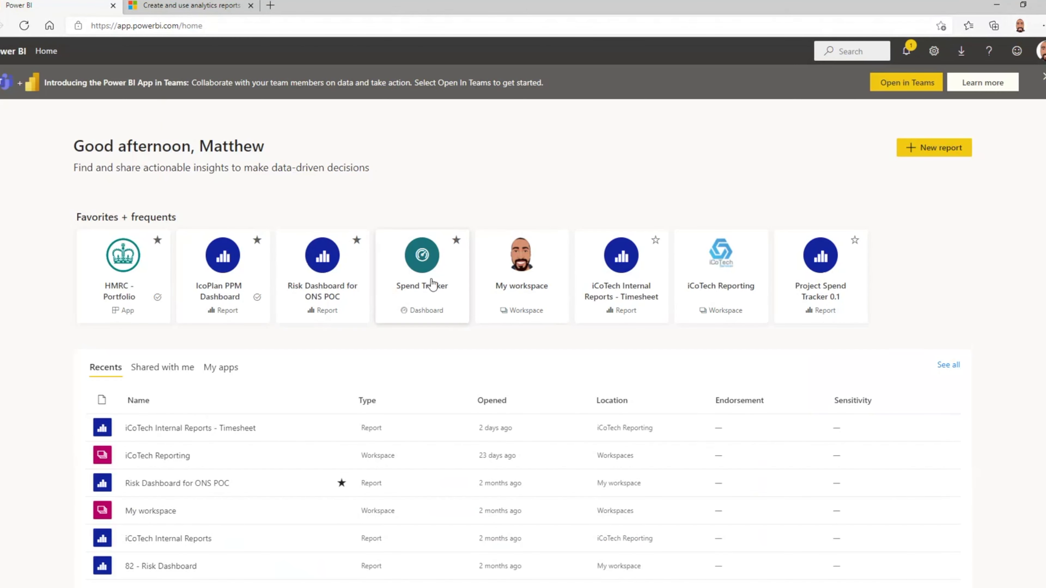
left_click(9, 322)
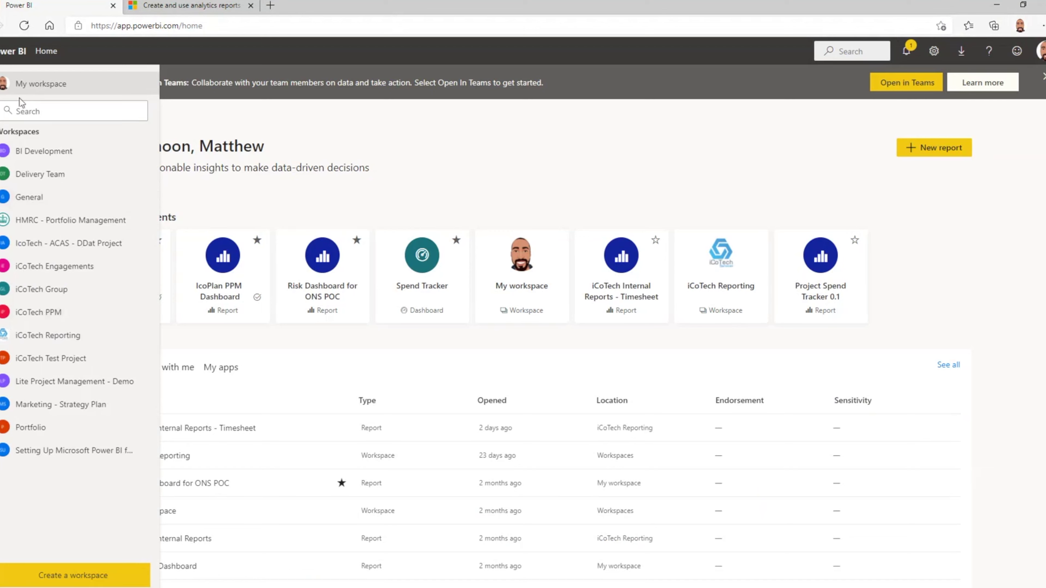
left_click(18, 82)
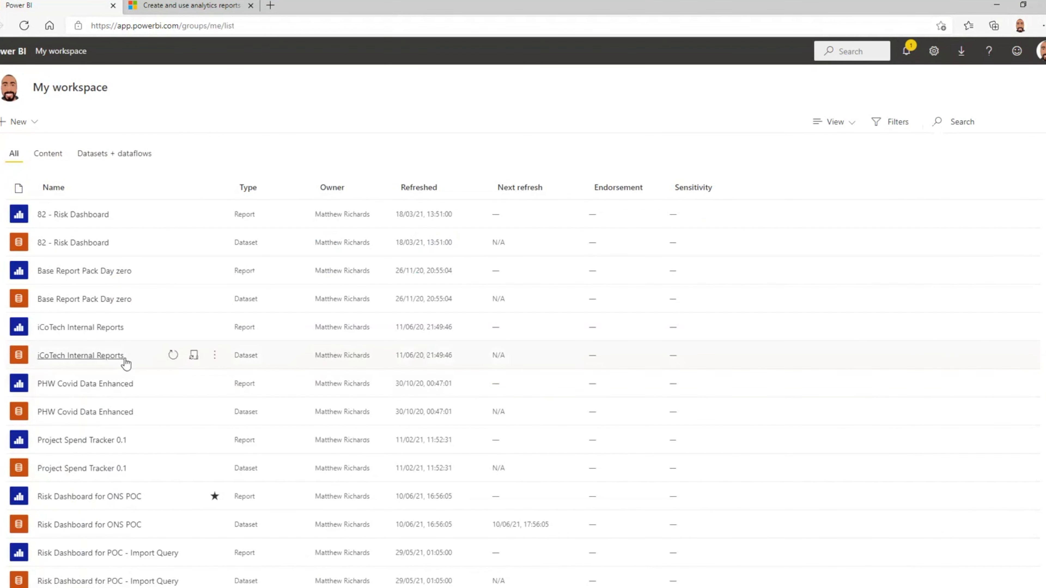
scroll(204, 443, "down", 3)
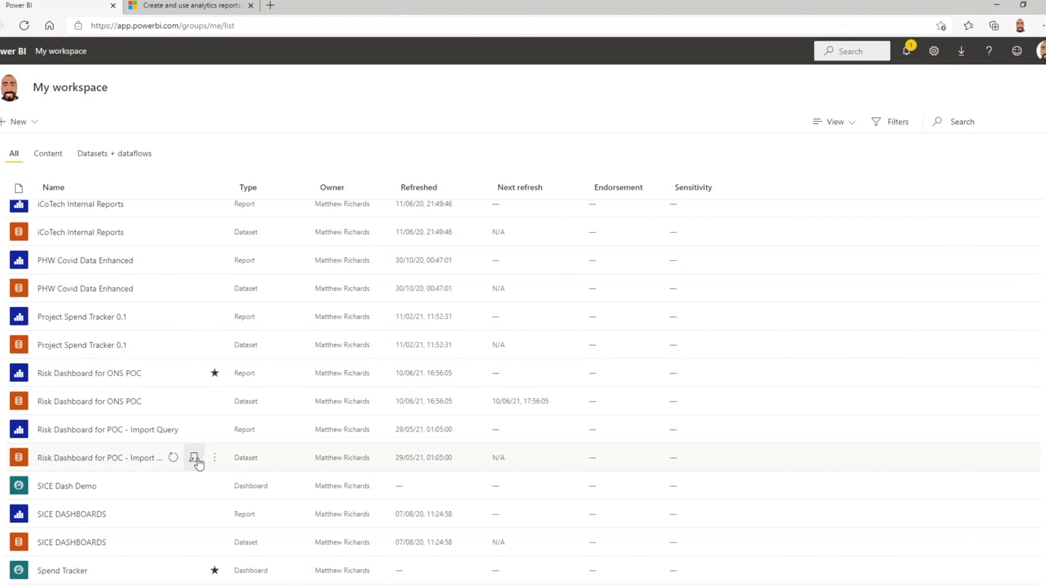
scroll(67, 495, "up", 3)
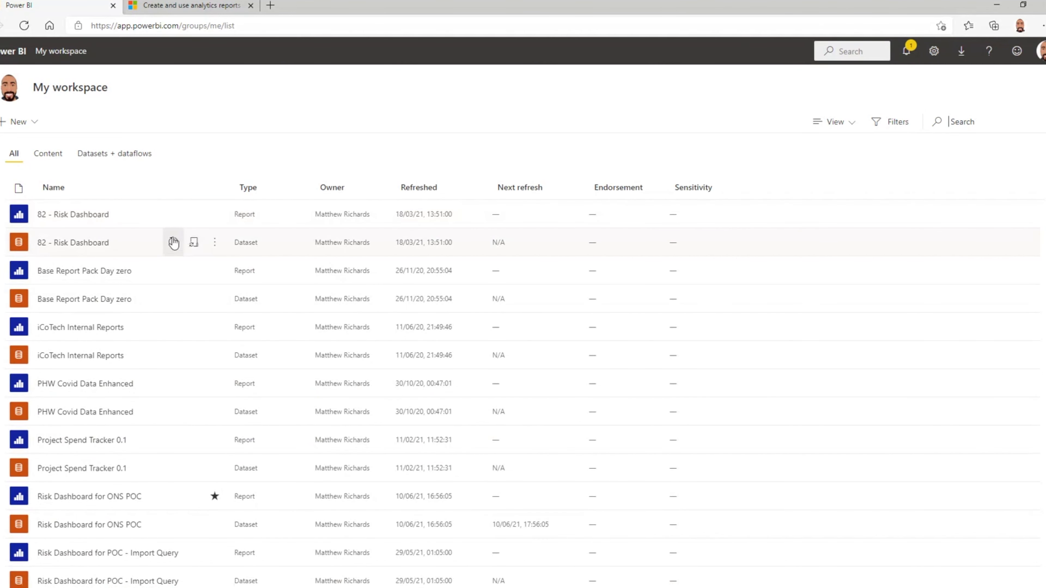
Step: Open the Share to Microsoft Teams form for the 82 - Risk Dashboard report and close it without sharing
left_click(173, 215)
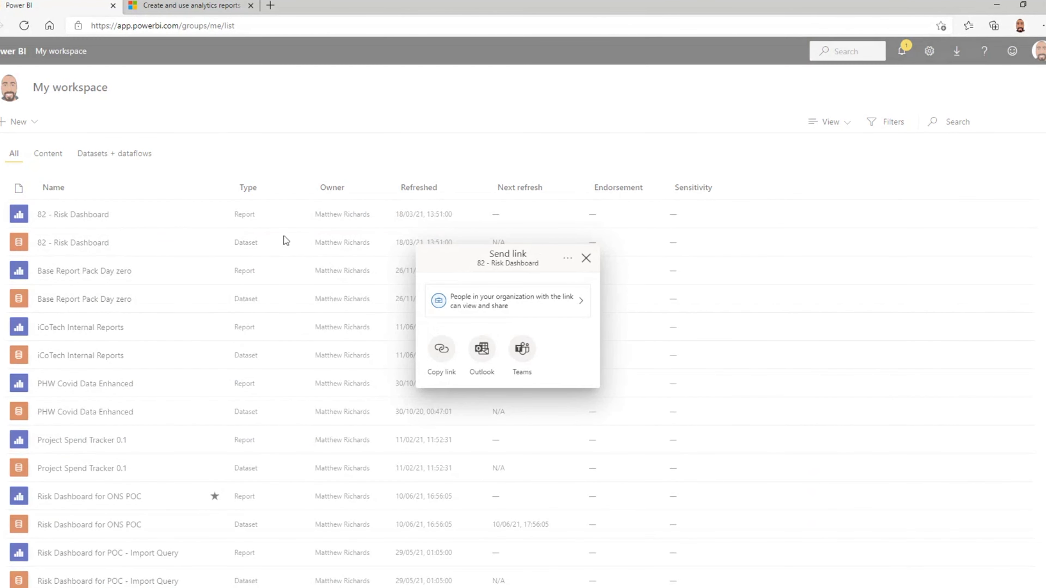
left_click(530, 354)
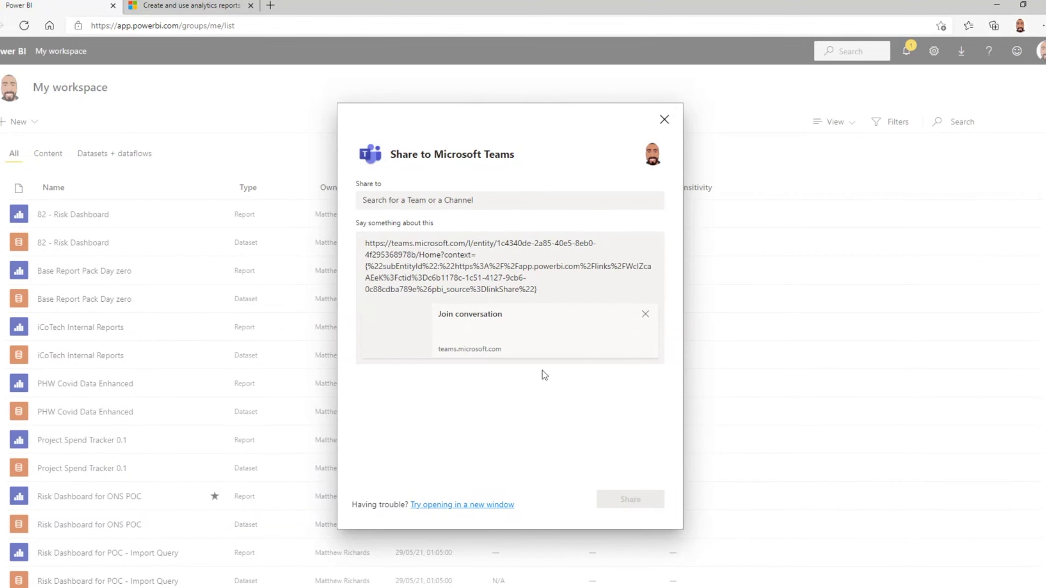
left_click(664, 119)
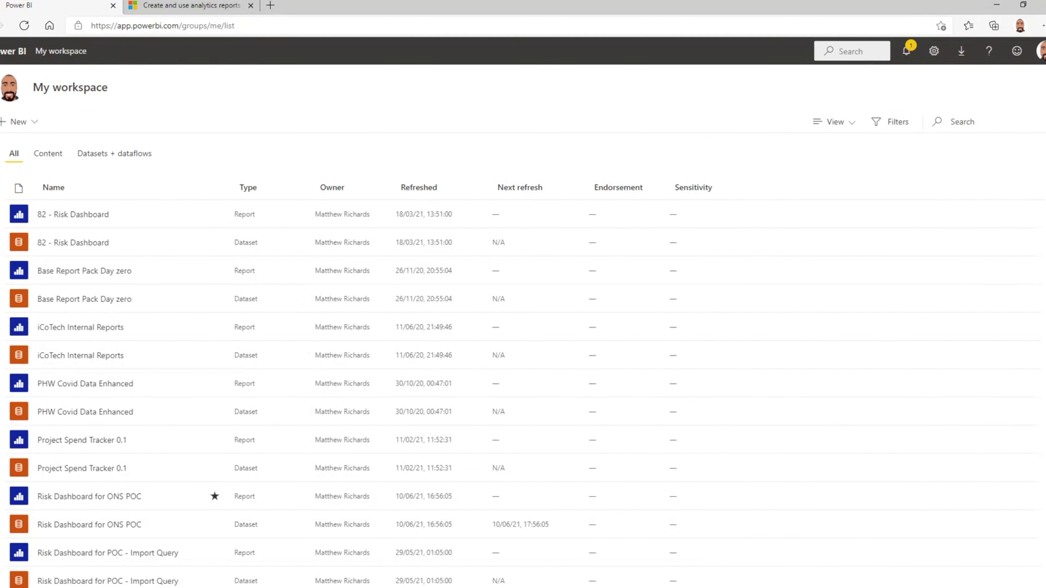
Step: Switch back to Power BI Desktop and create a Blank Query from the full Get Data source list
left_click(354, 569)
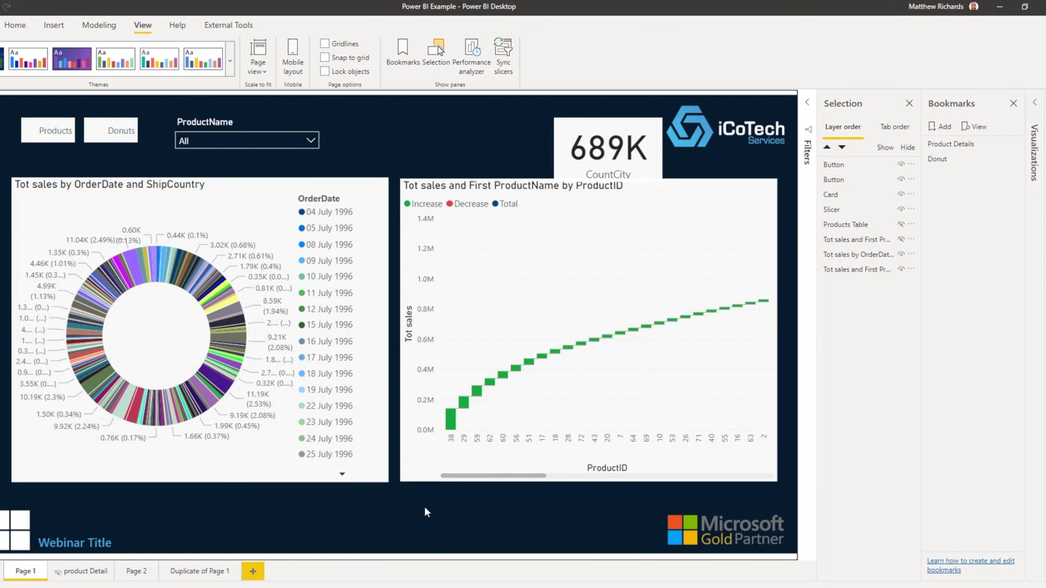
left_click(15, 25)
left_click(65, 67)
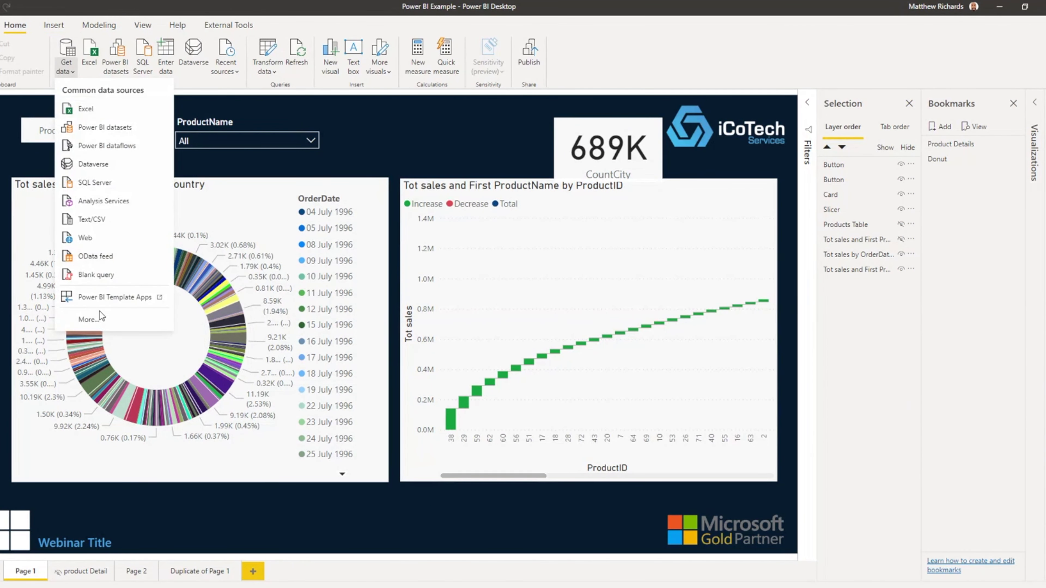
left_click(88, 319)
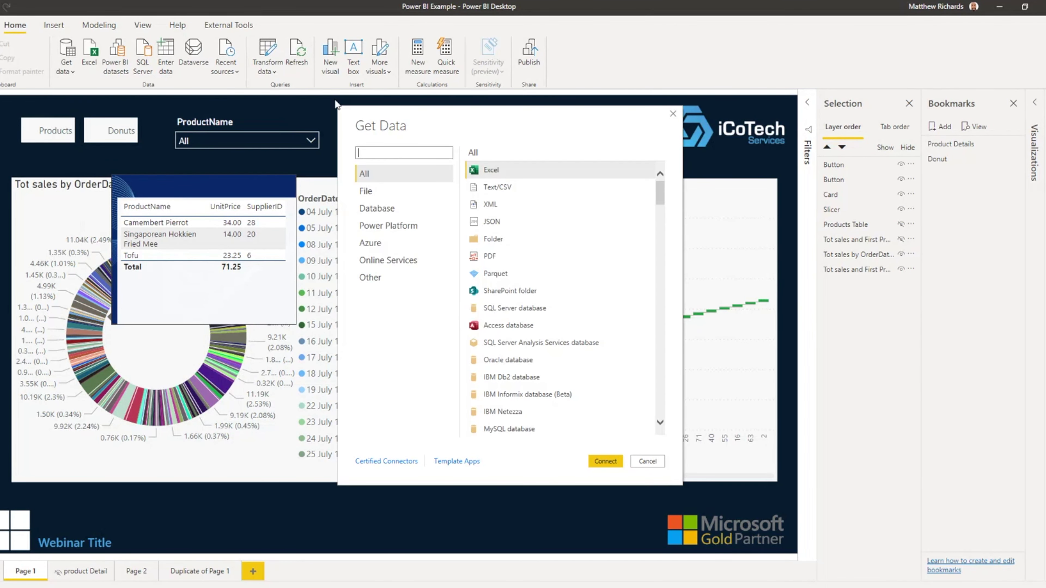
left_click_drag(659, 190, 677, 425)
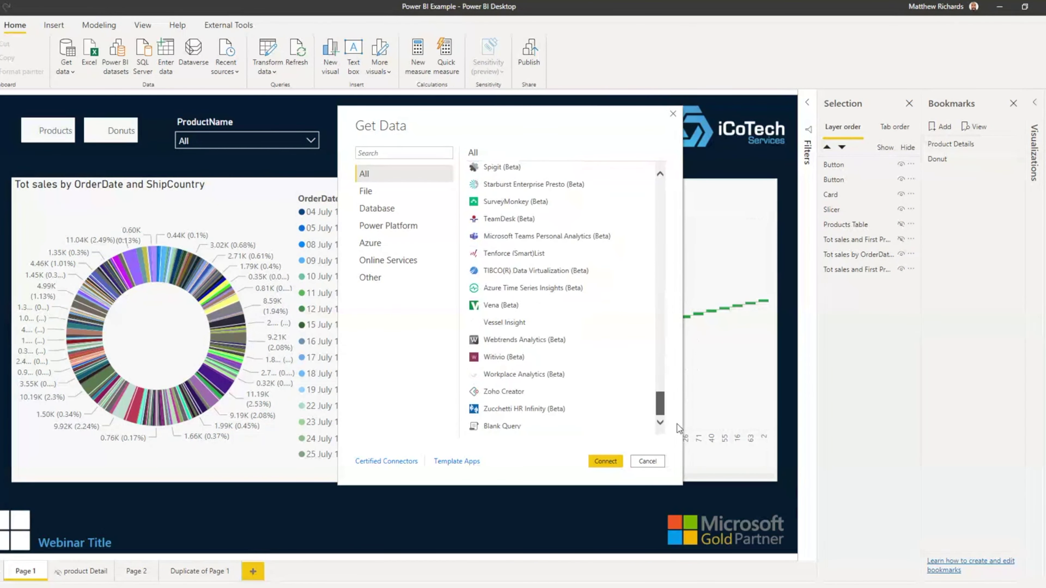
left_click(490, 425)
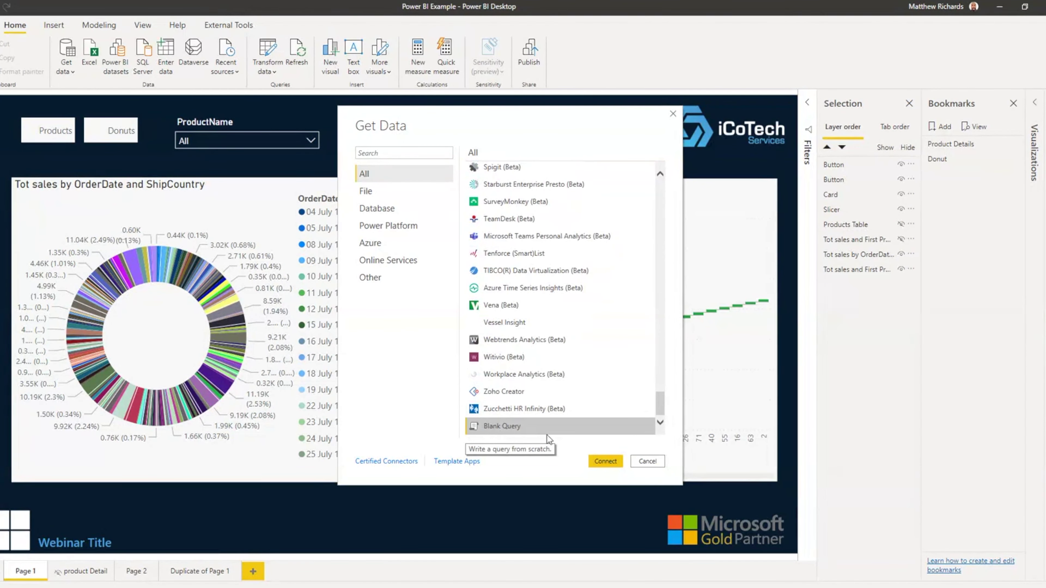
left_click(602, 460)
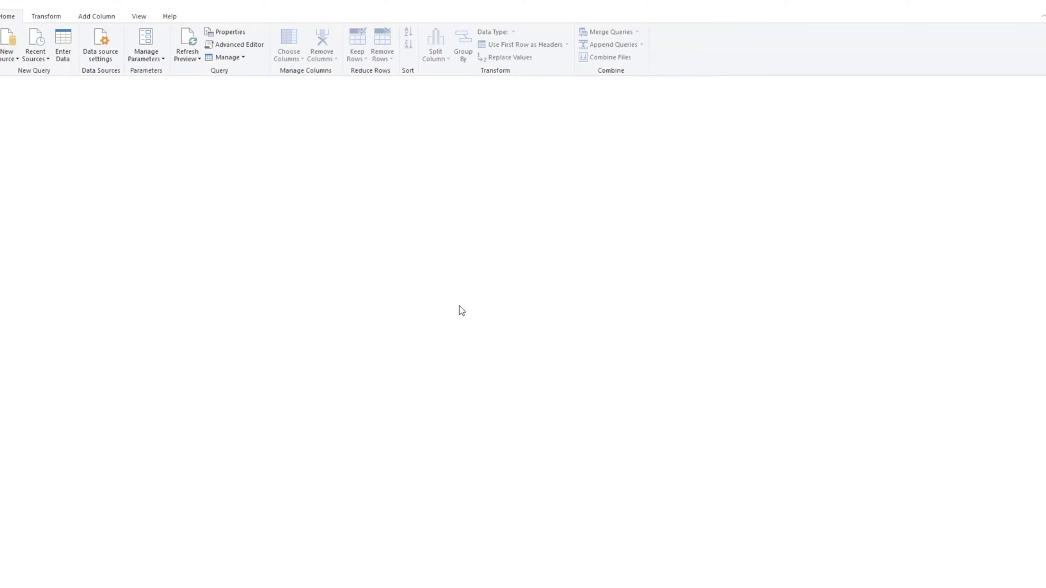